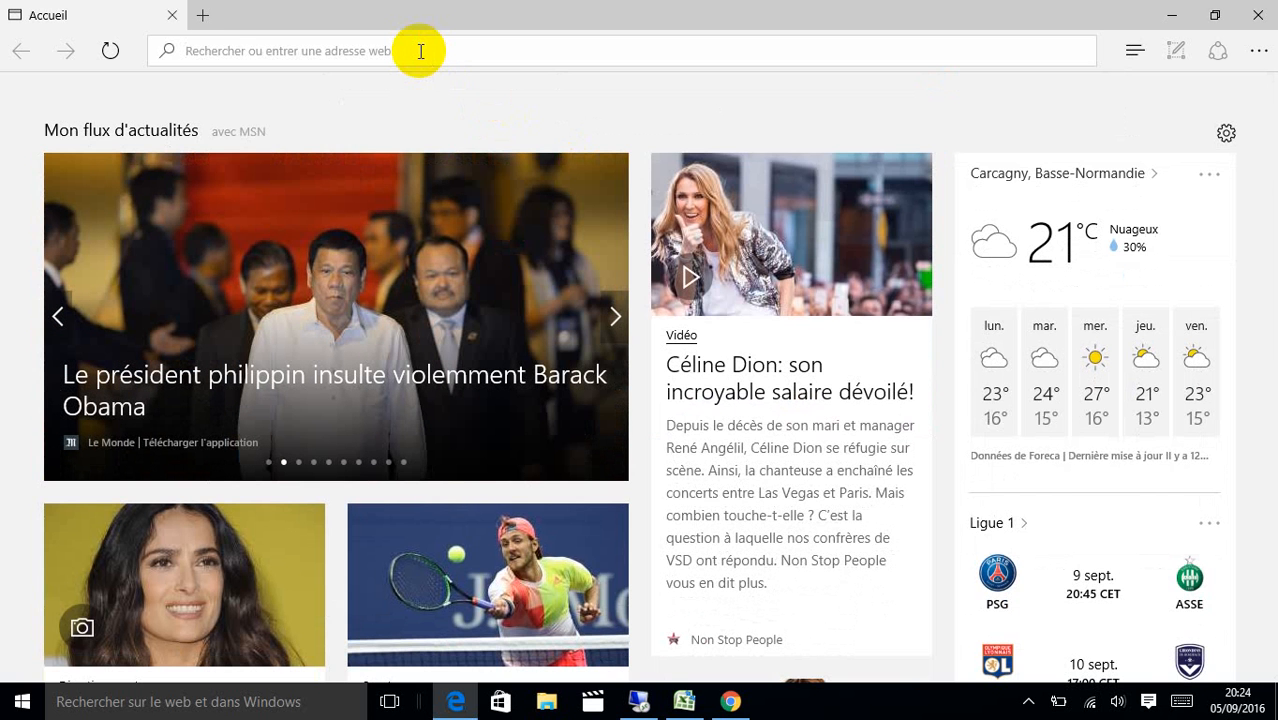
Load clicdrive.fr in Edge by accepting the 'cli' address-bar suggestion.
type("clicdrive.fr/")
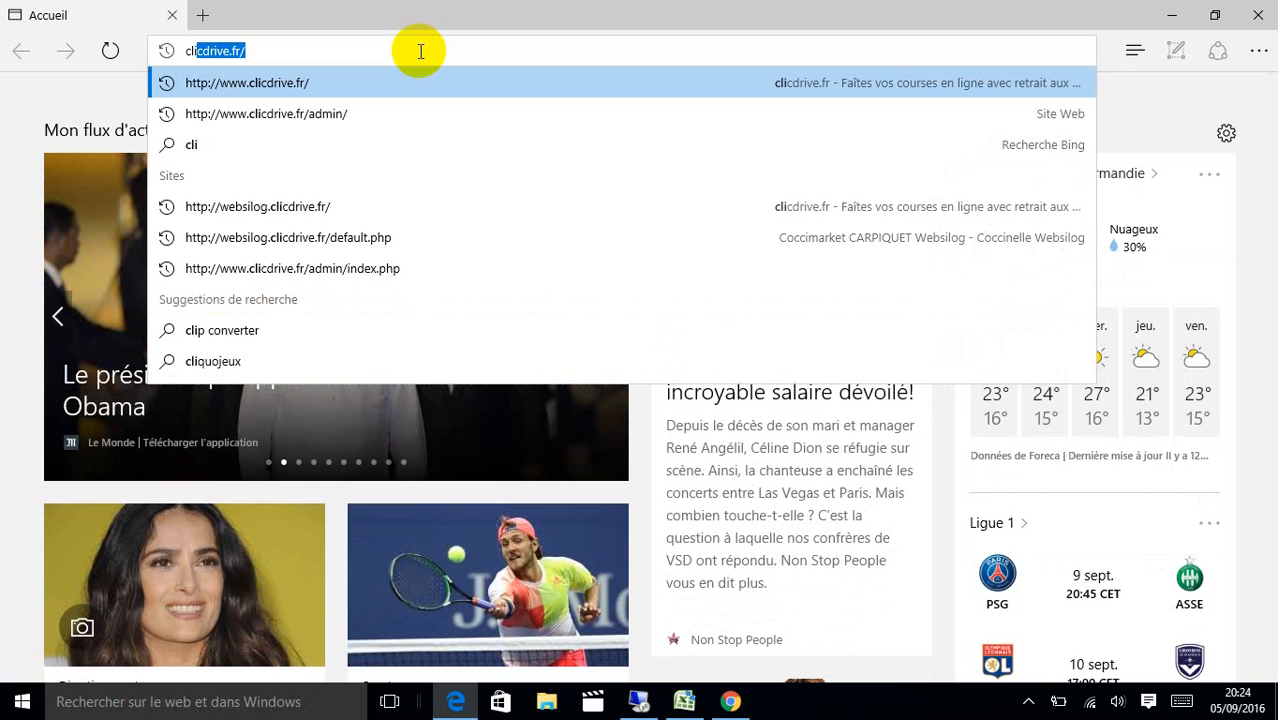
key("Right")
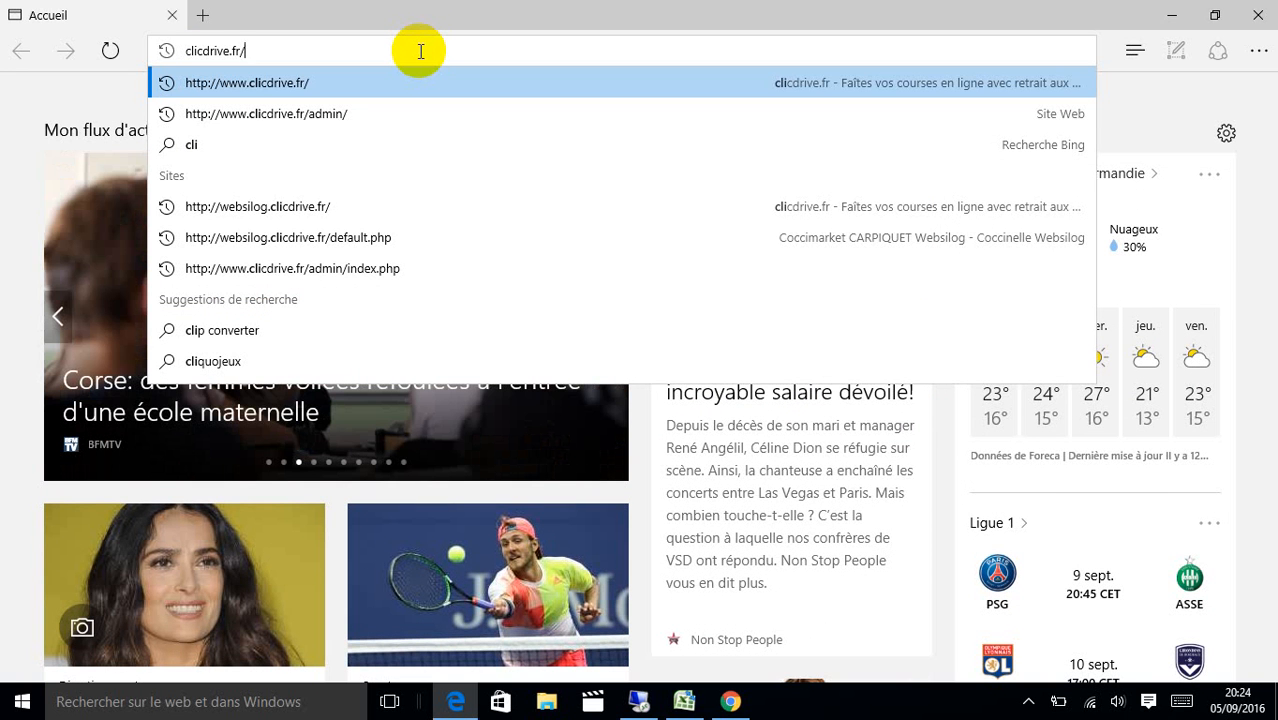
key("Return")
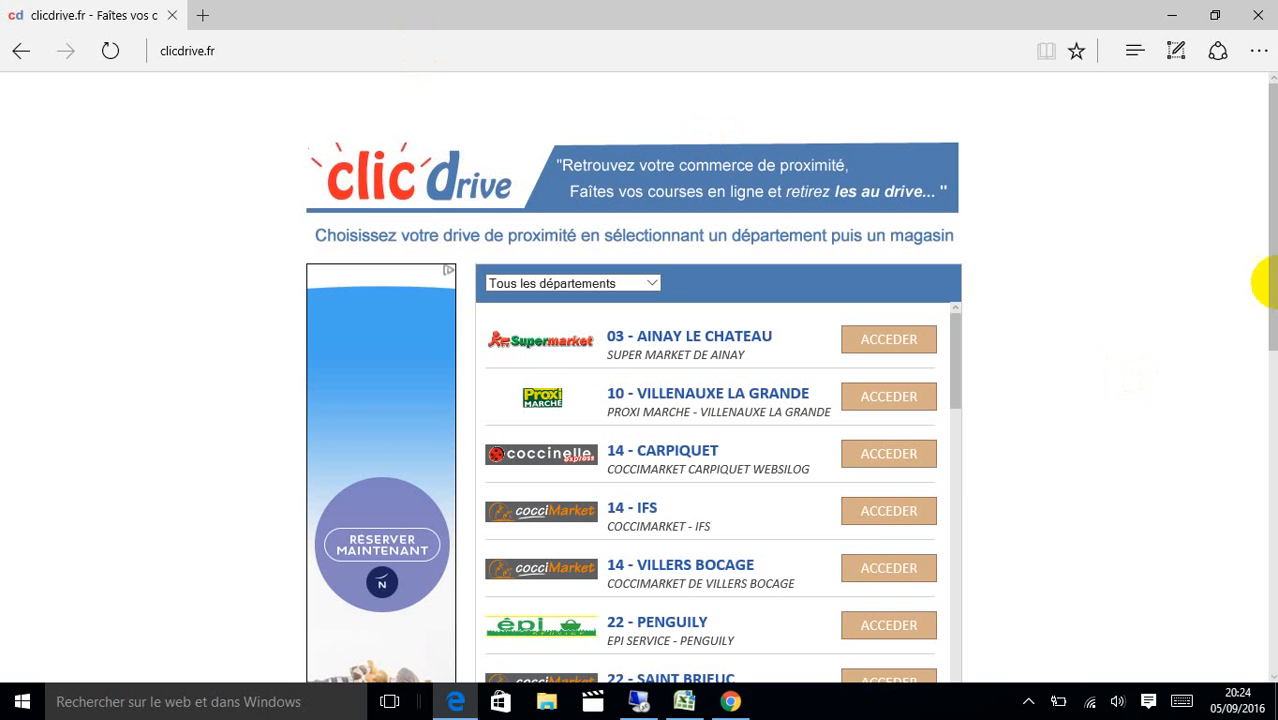
Scroll the drive store list and enter the 14 - CARPIQUET Coccimarket site.
left_click_drag(1270, 277, 1250, 323)
mouse_move(958, 252)
left_mouse_down()
mouse_move(958, 265)
mouse_move(956, 240)
left_mouse_up()
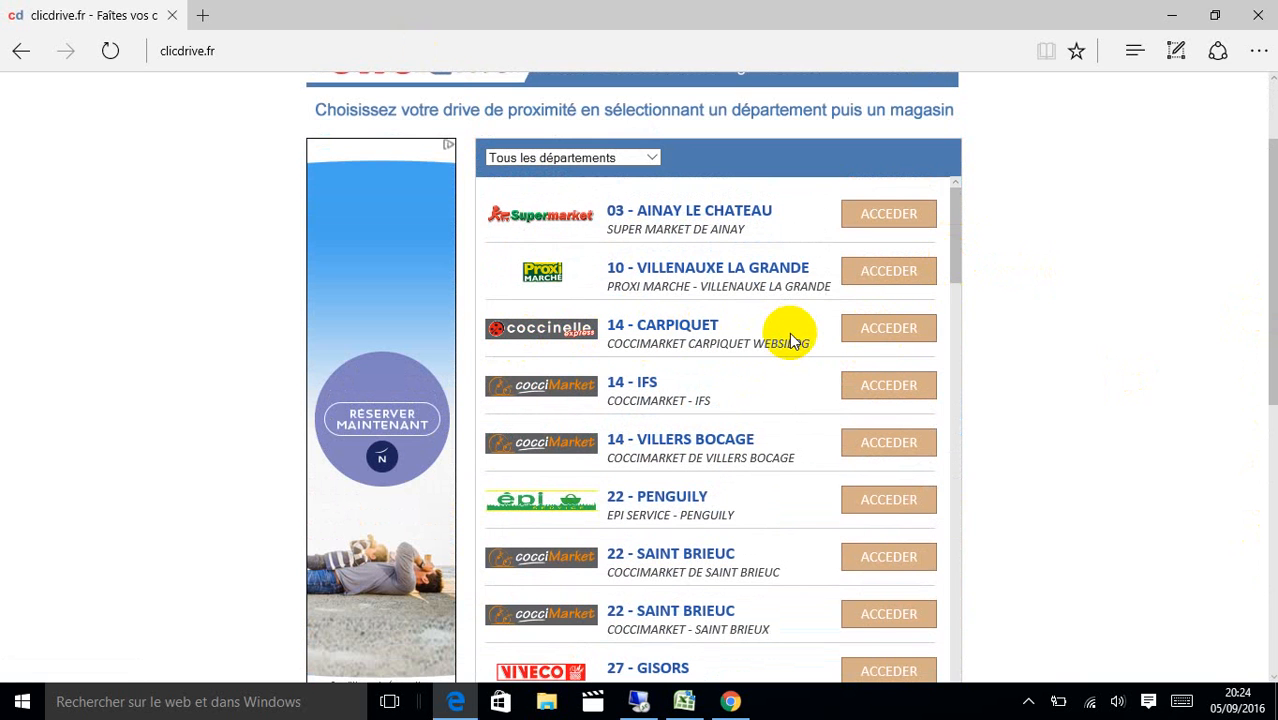
left_click(898, 330)
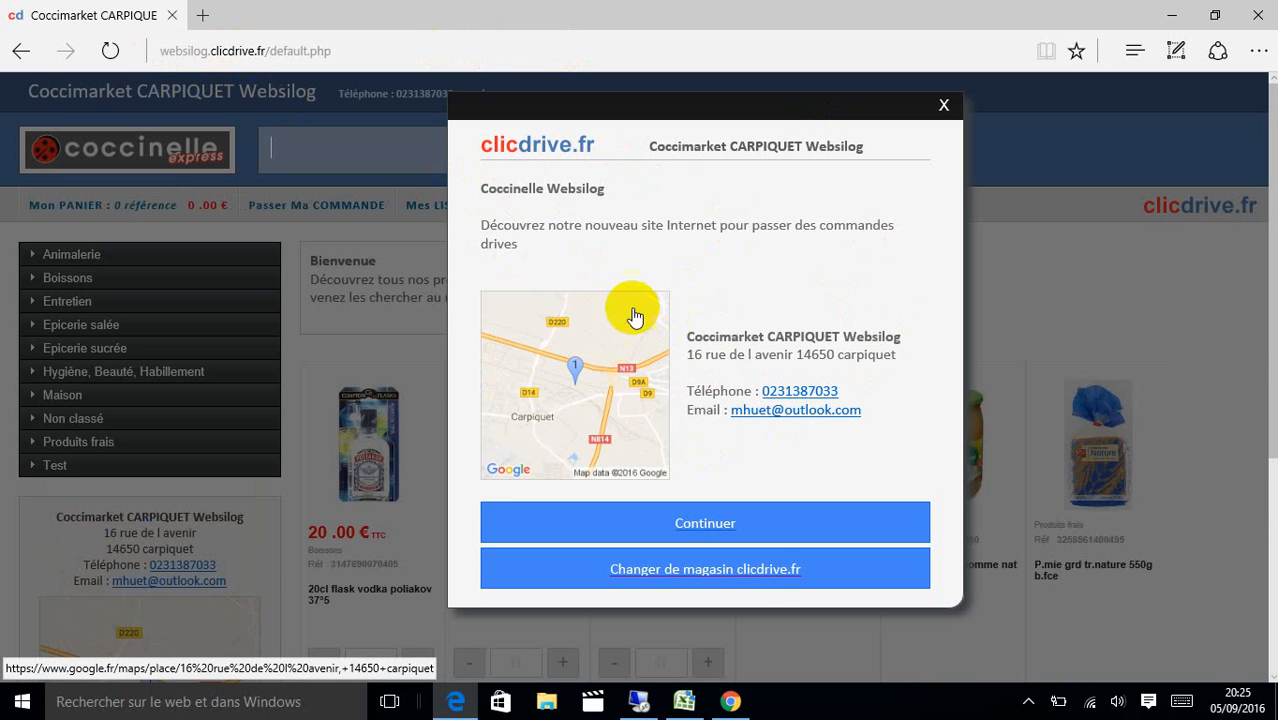
Dismiss the welcome popup and sign in to the store account with the owner's email and password.
left_click(706, 520)
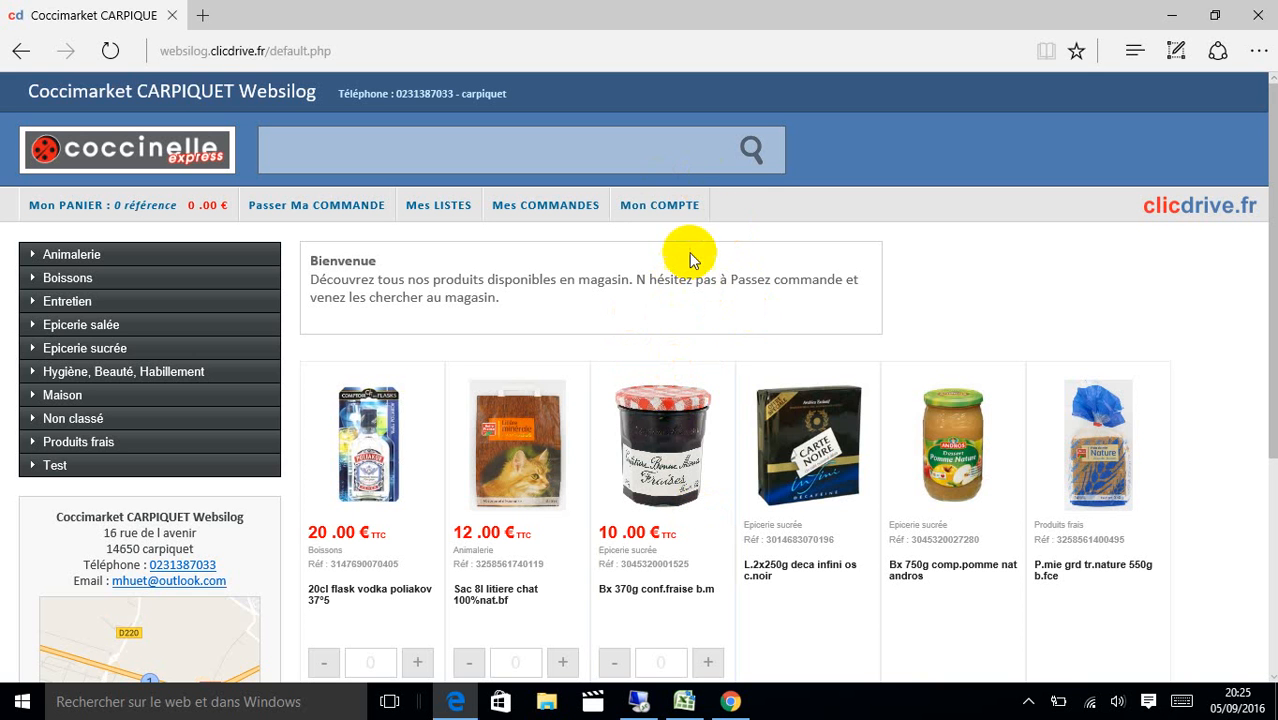
left_click(665, 213)
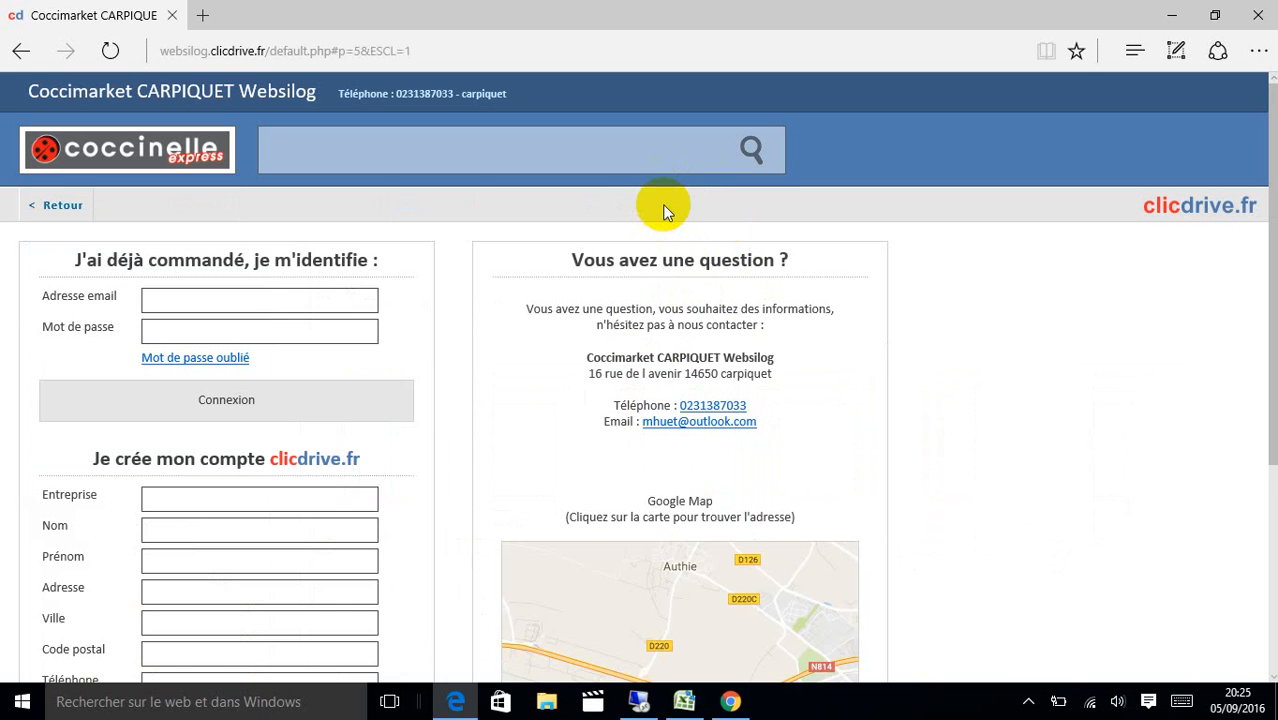
left_click(305, 297)
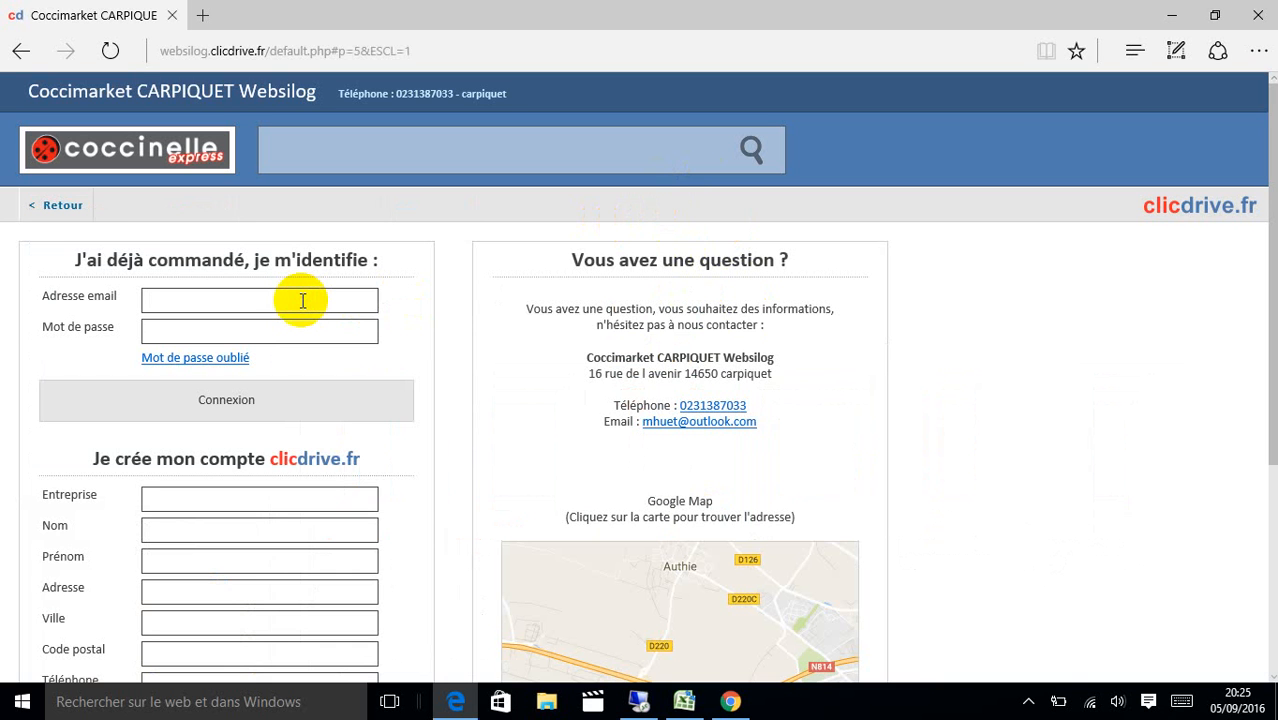
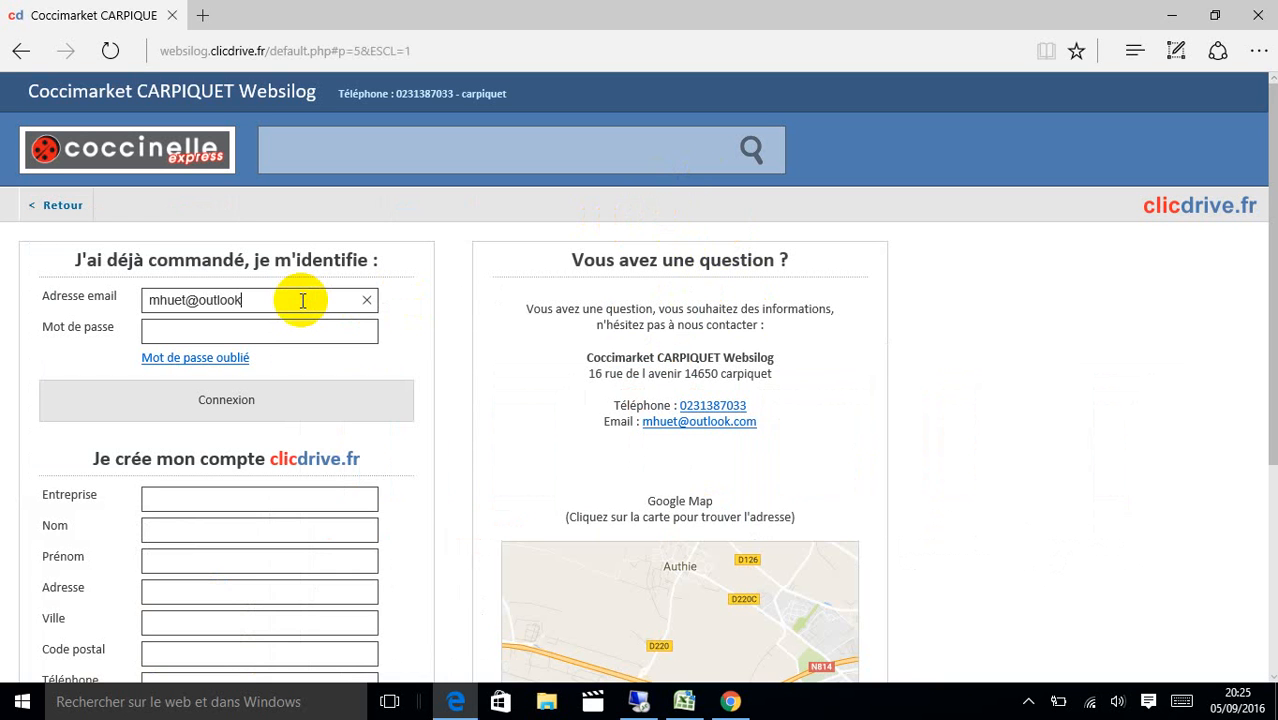
key("Tab")
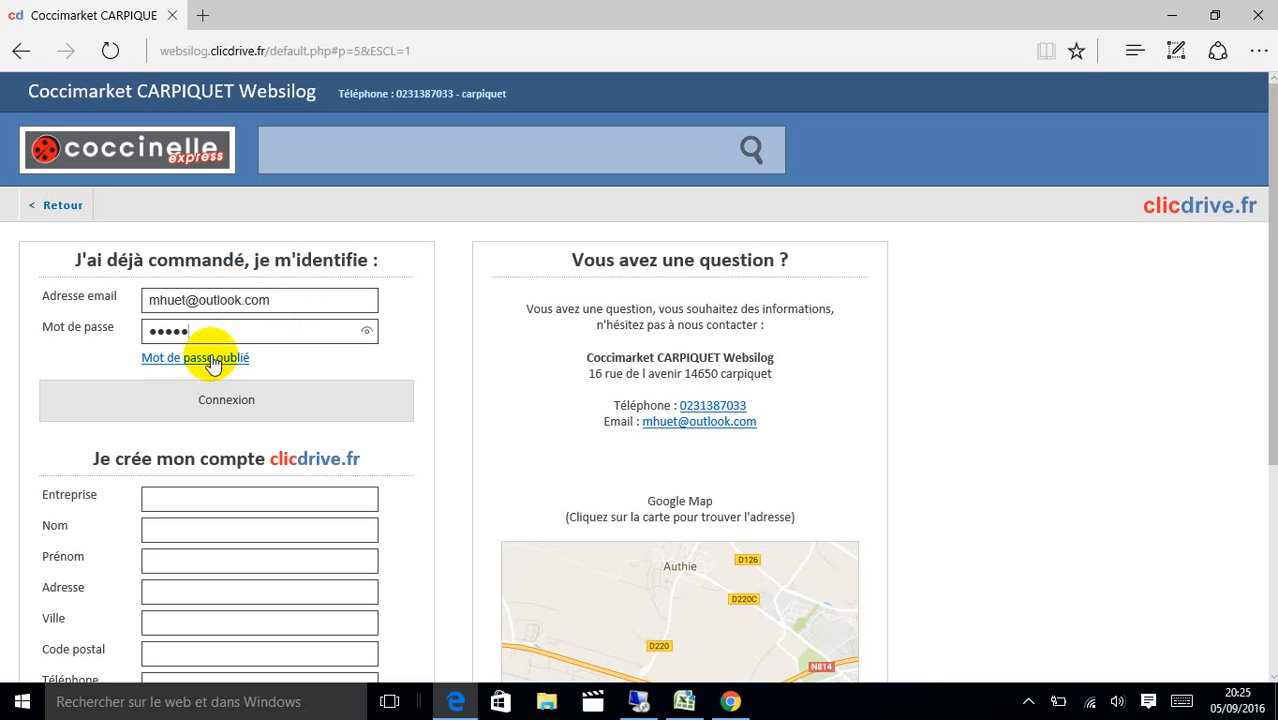
left_click(250, 412)
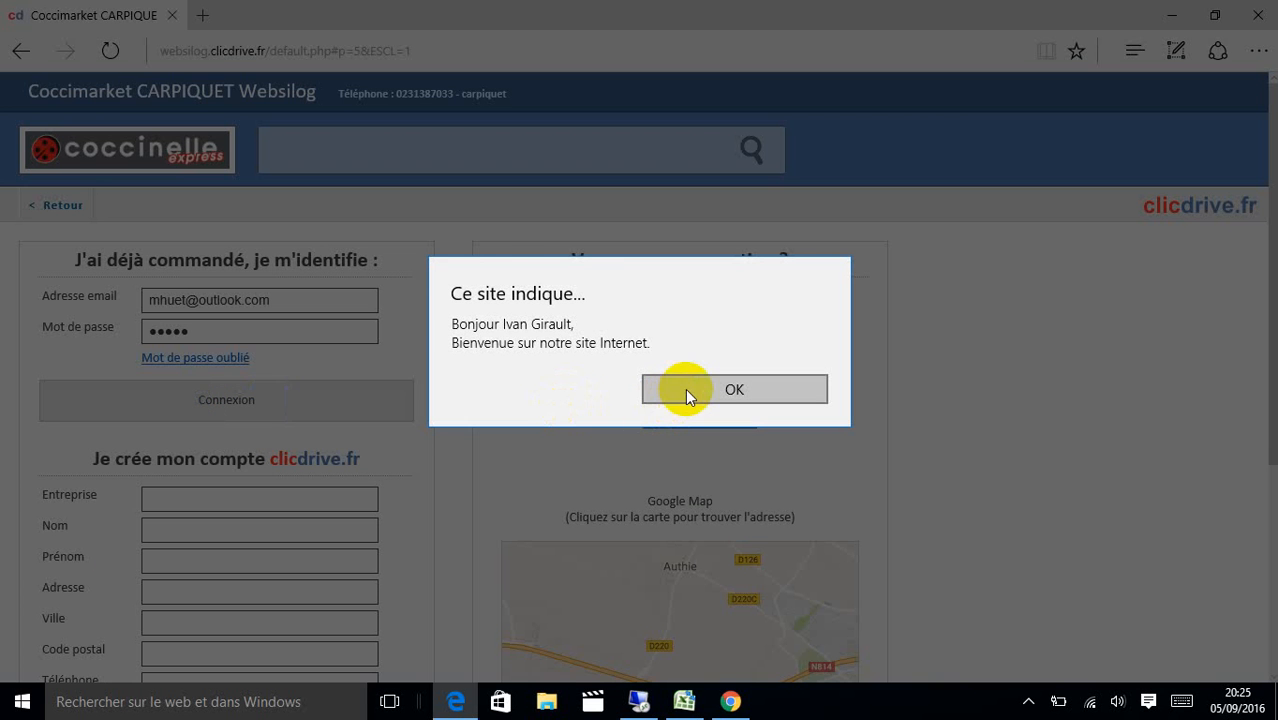
left_click(686, 394)
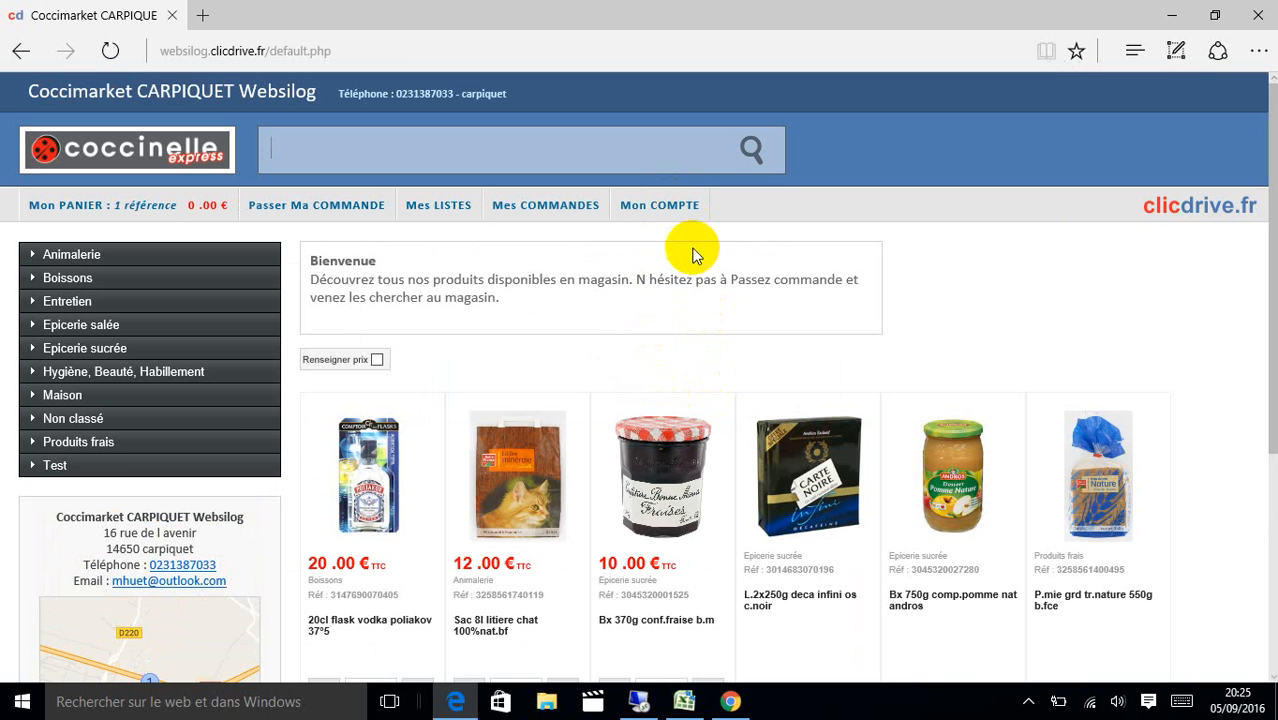
In the store administration, keep the schedule mode on drive order reception.
left_click(665, 210)
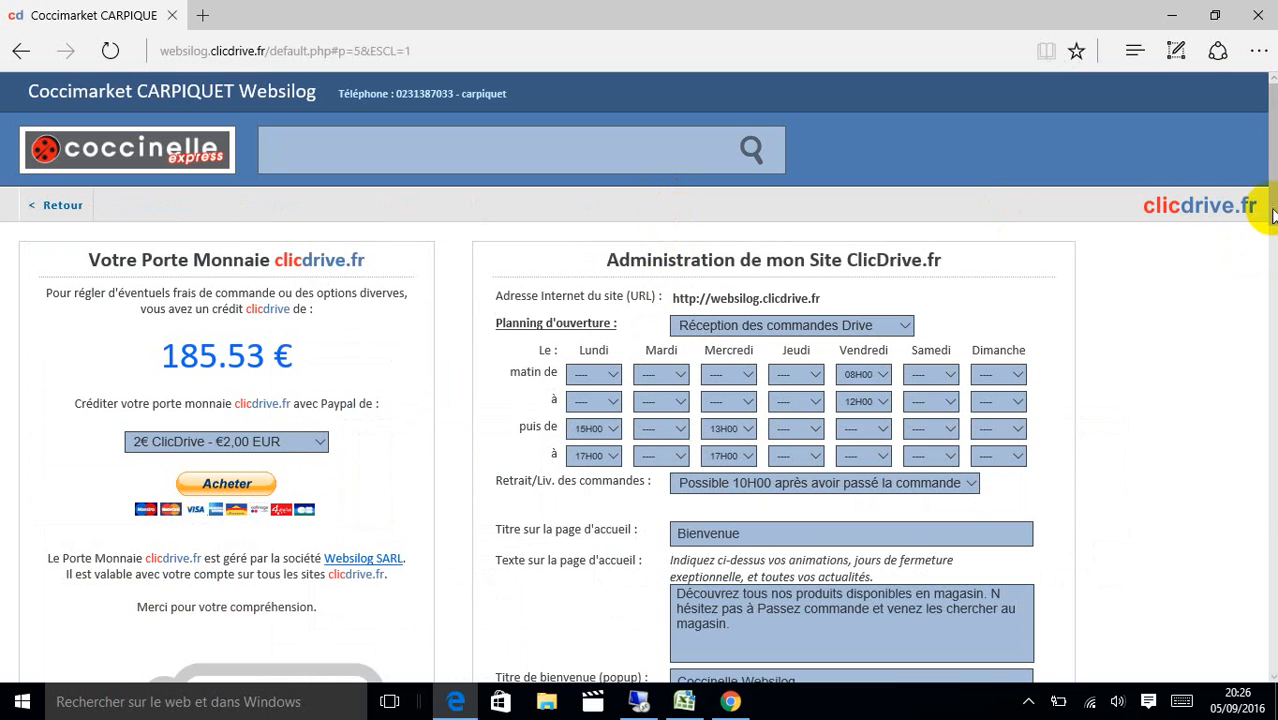
scroll(1265, 212, "down", 1)
scroll(1272, 218, "down", 1)
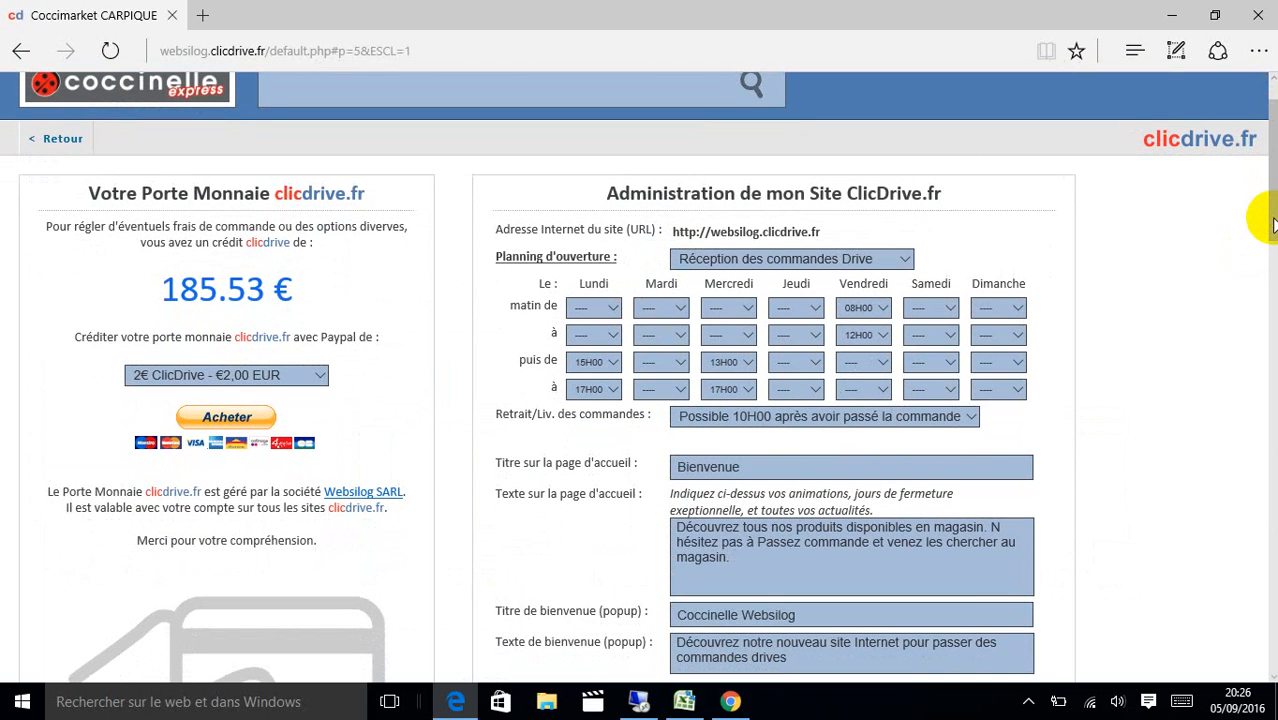
left_click(906, 259)
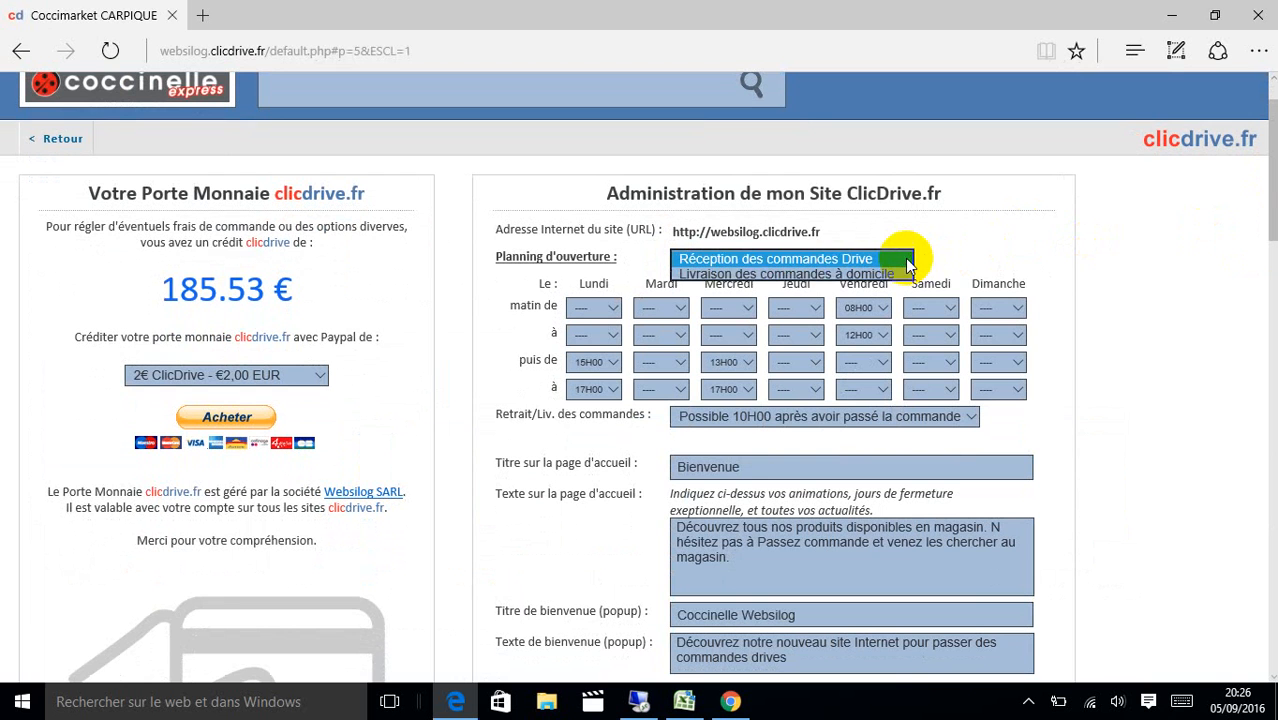
left_click(897, 260)
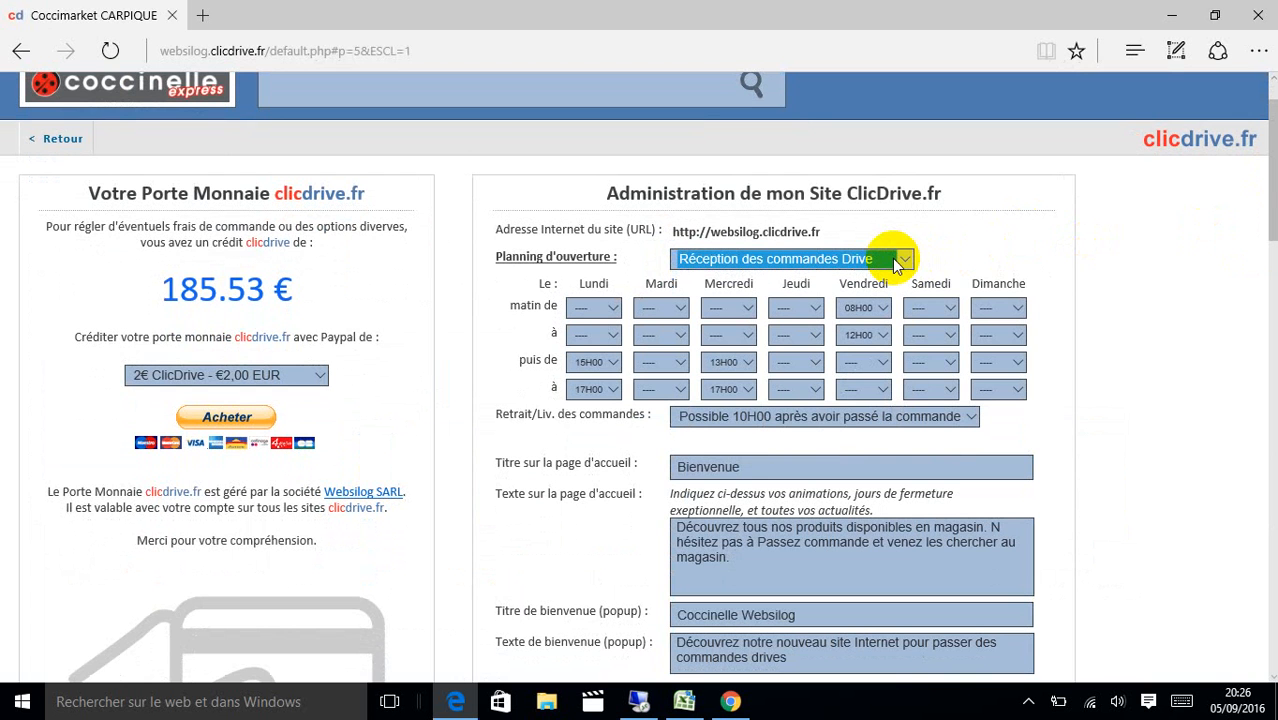
left_click(632, 289)
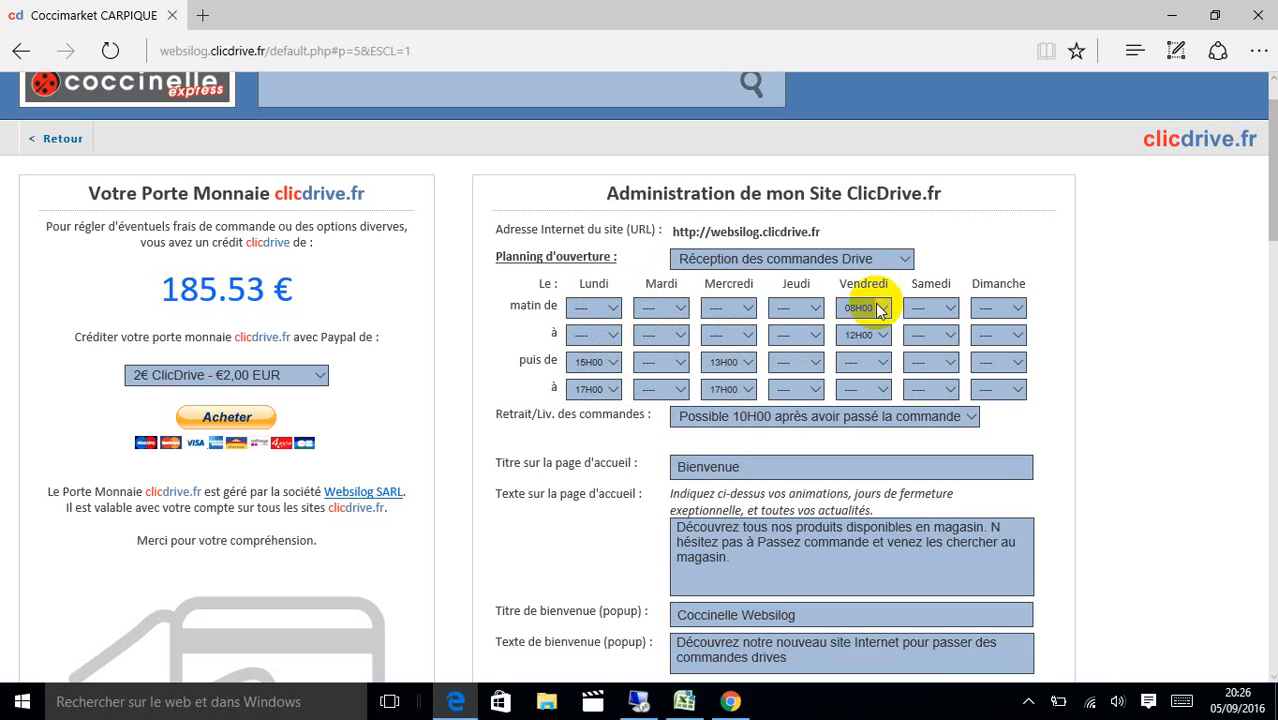
Set Saturday afternoon hours to 16H30–17H30 and keep pickup at 10H00 after ordering.
left_click(950, 364)
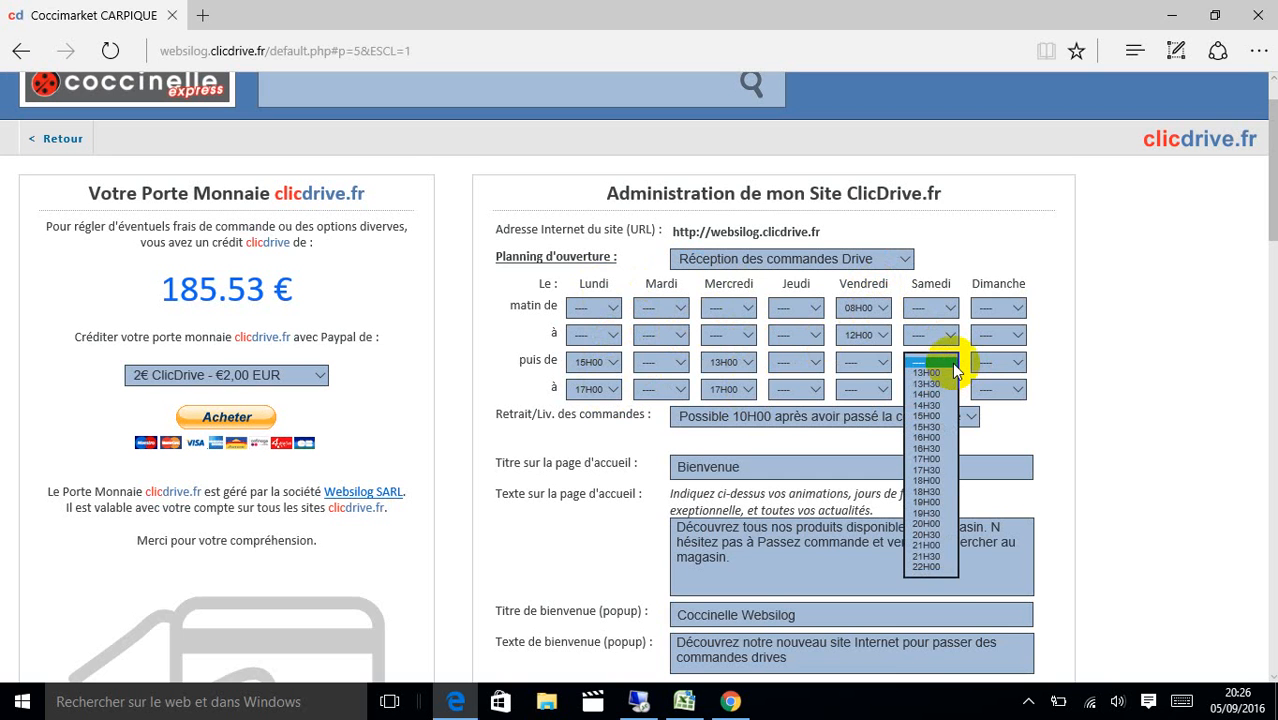
left_click(945, 448)
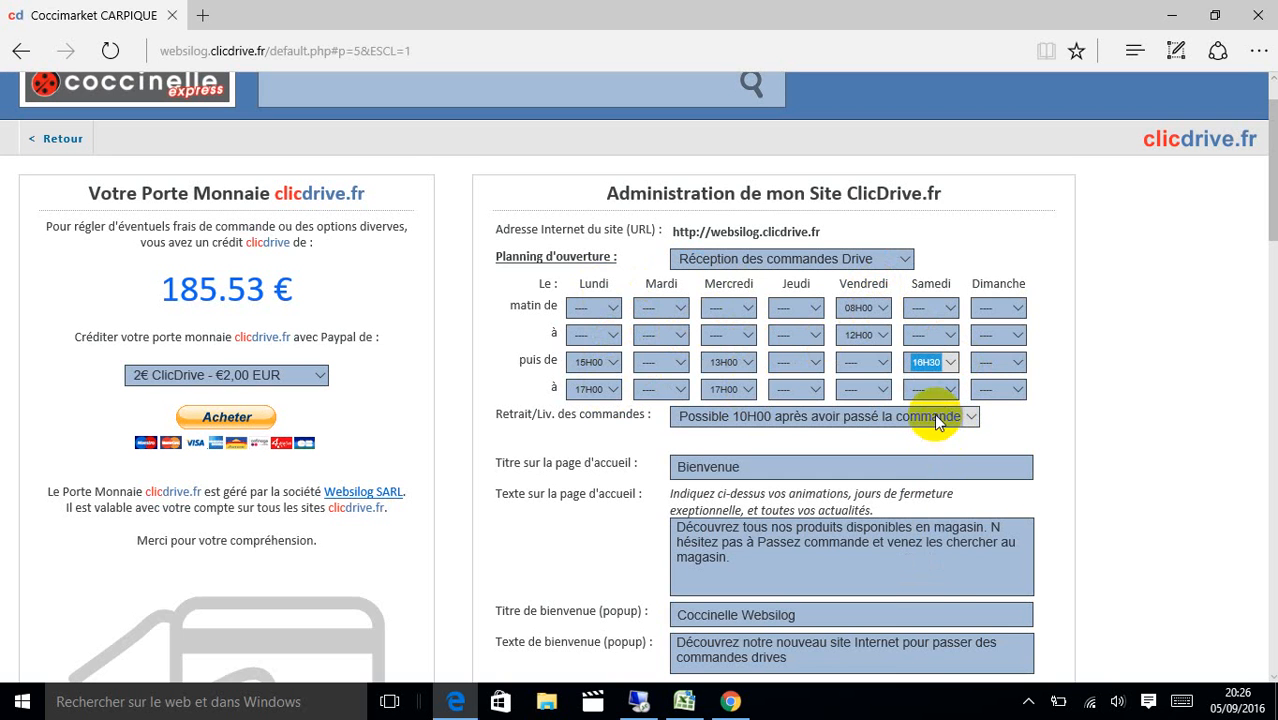
left_click(947, 399)
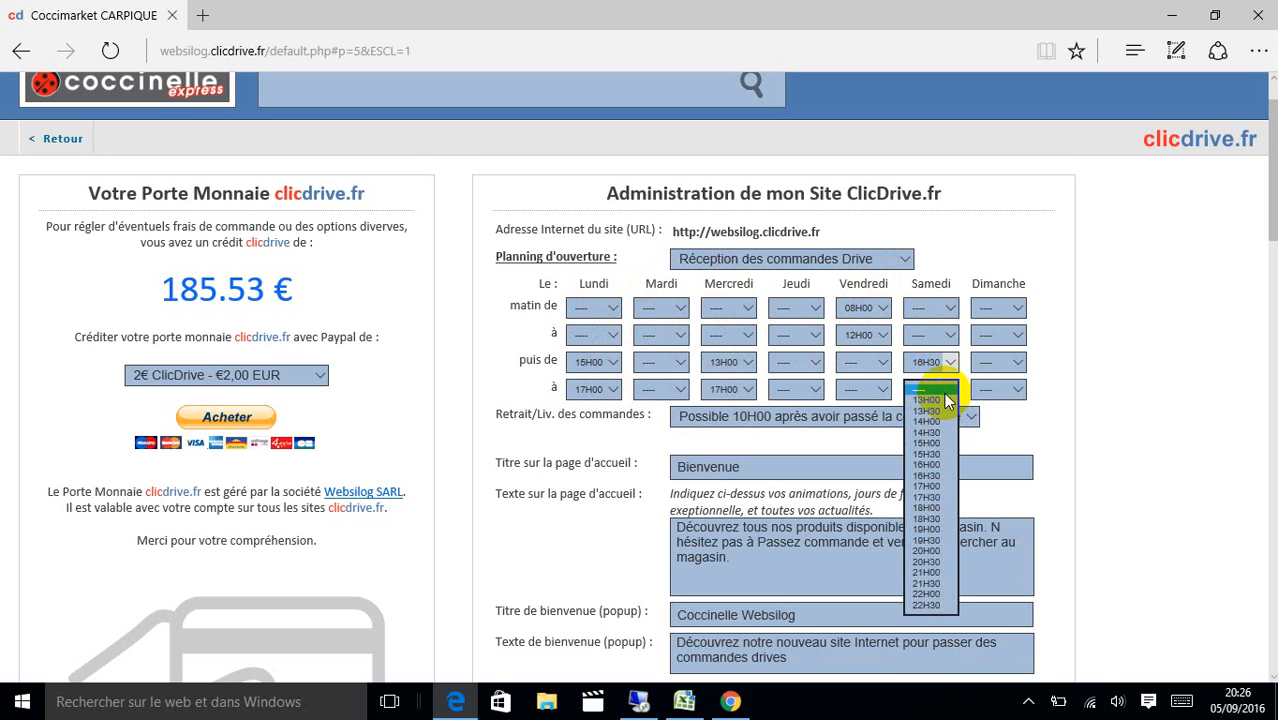
left_click(940, 493)
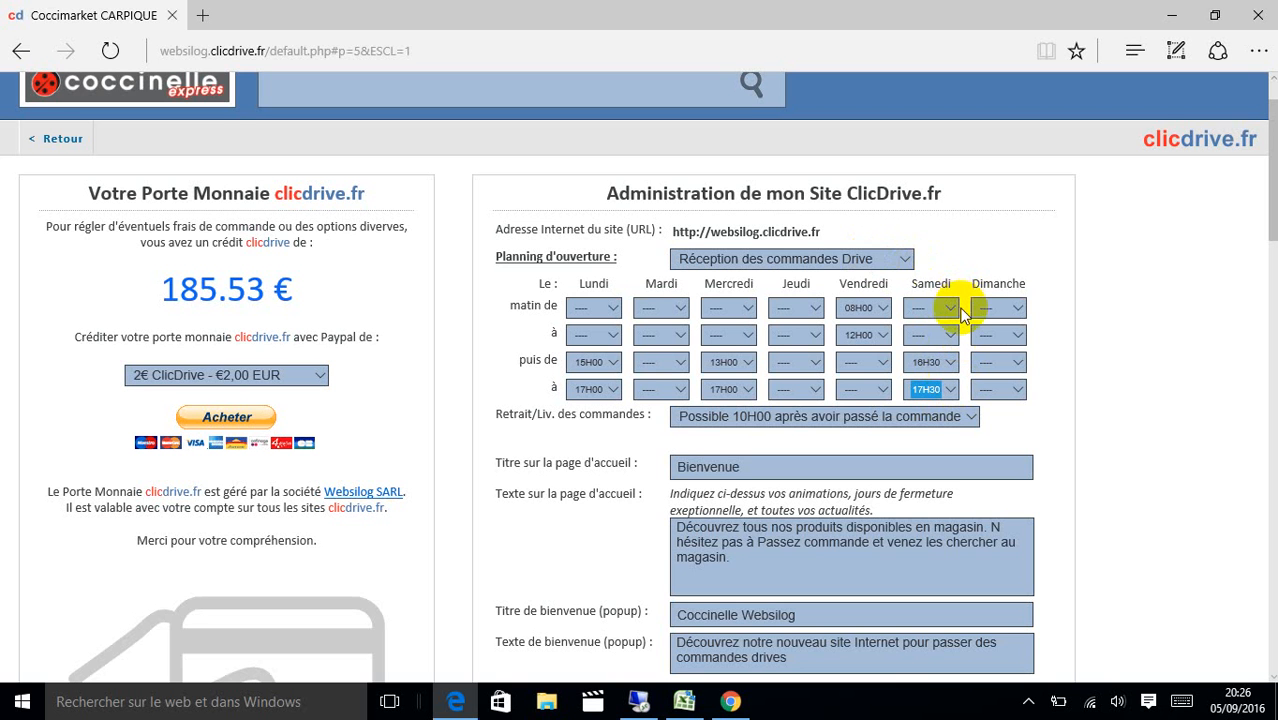
left_click(971, 418)
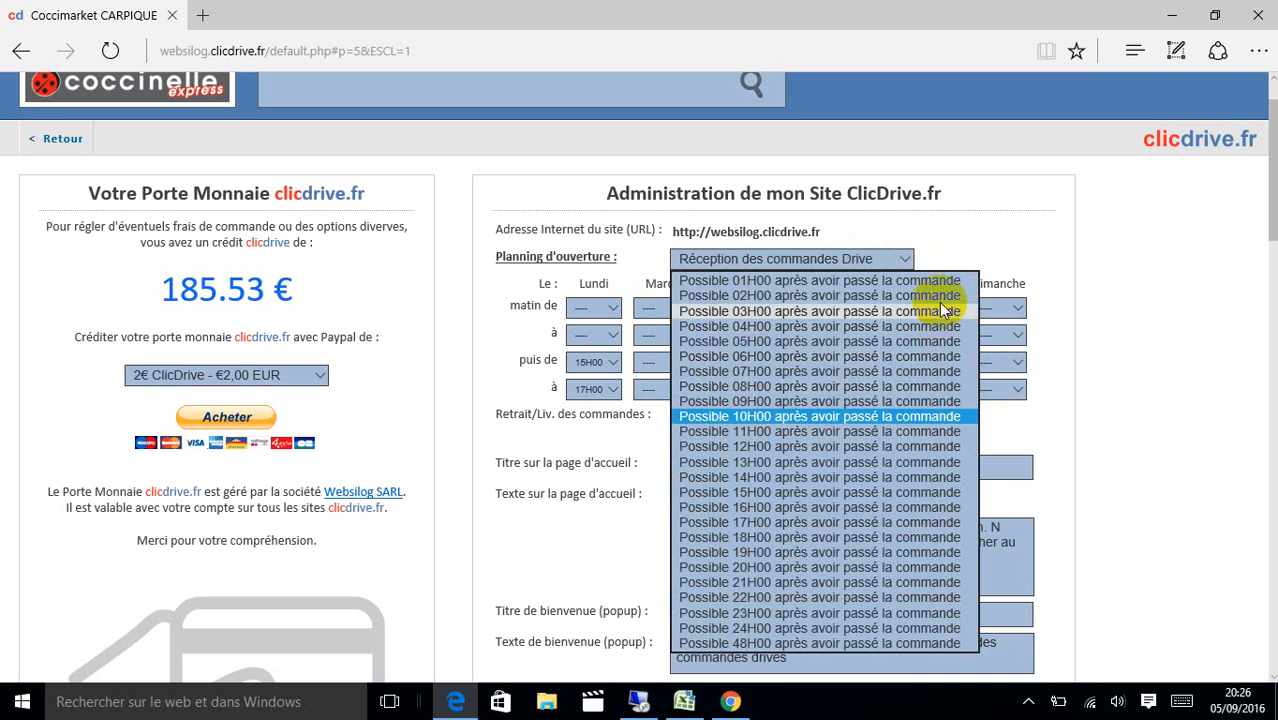
left_click(880, 417)
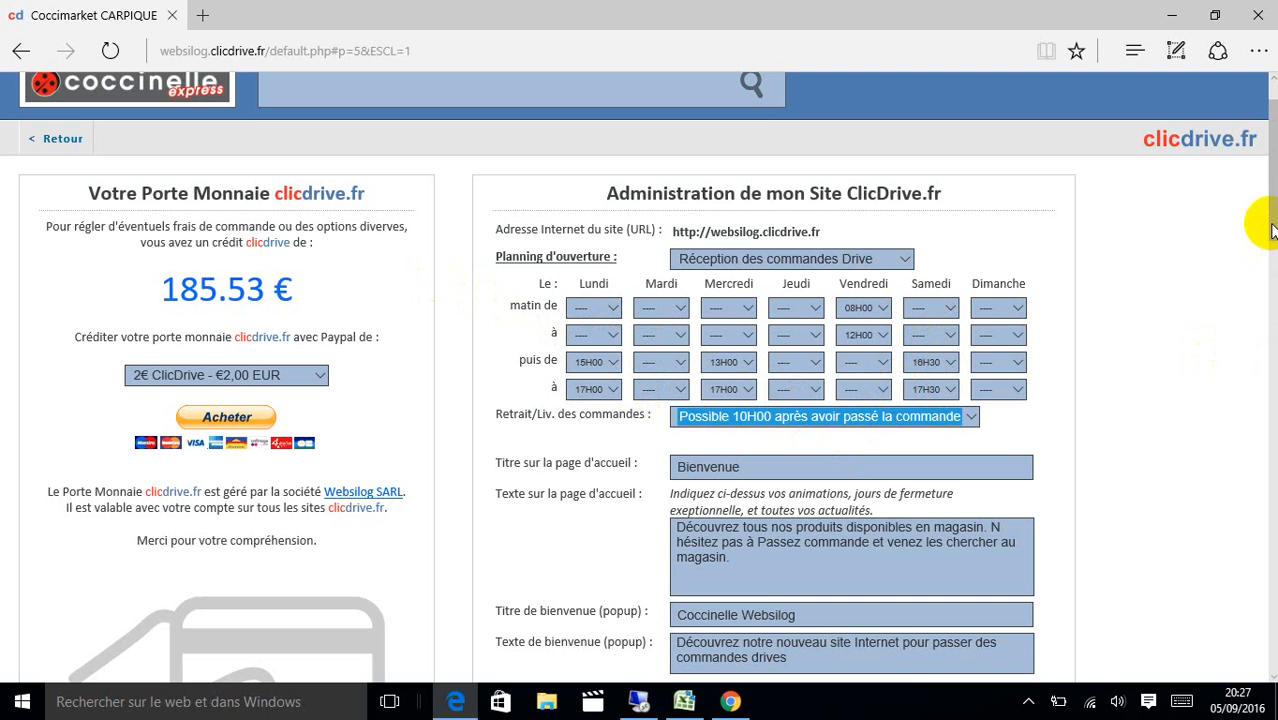
Apply the modifications to the store site and confirm them.
left_click_drag(1272, 230, 1256, 318)
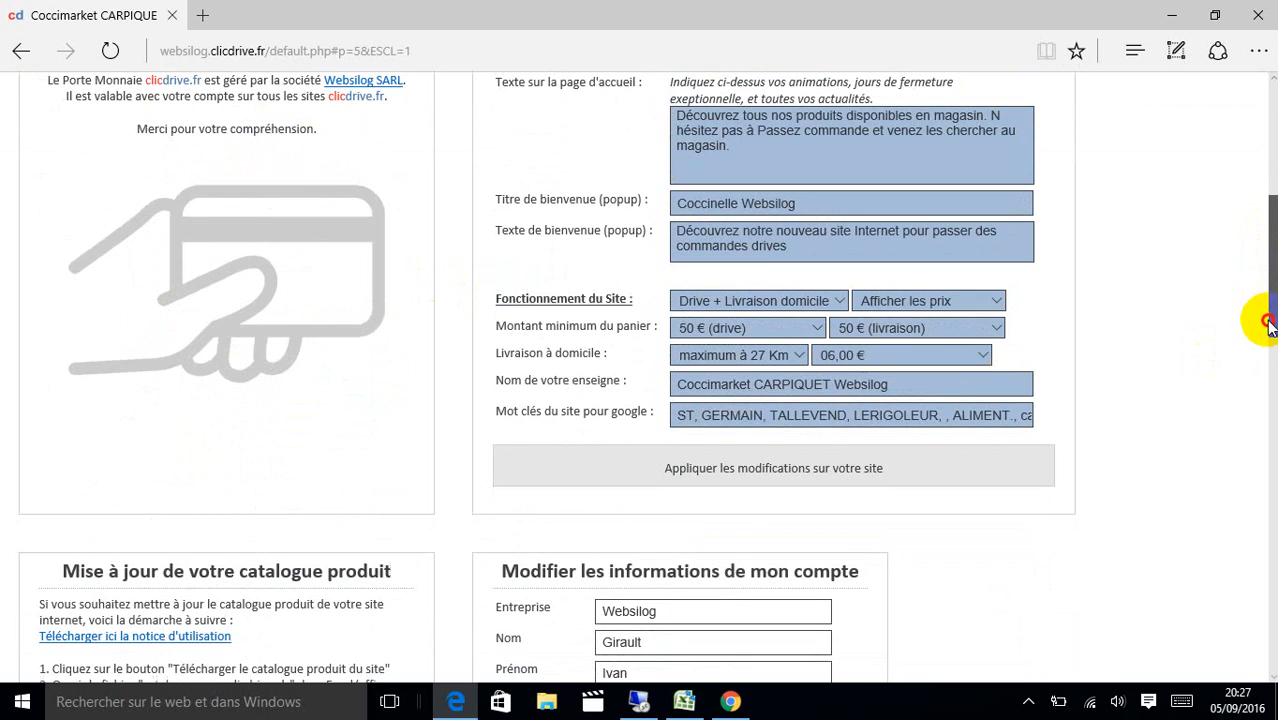
left_click(880, 476)
left_click(605, 396)
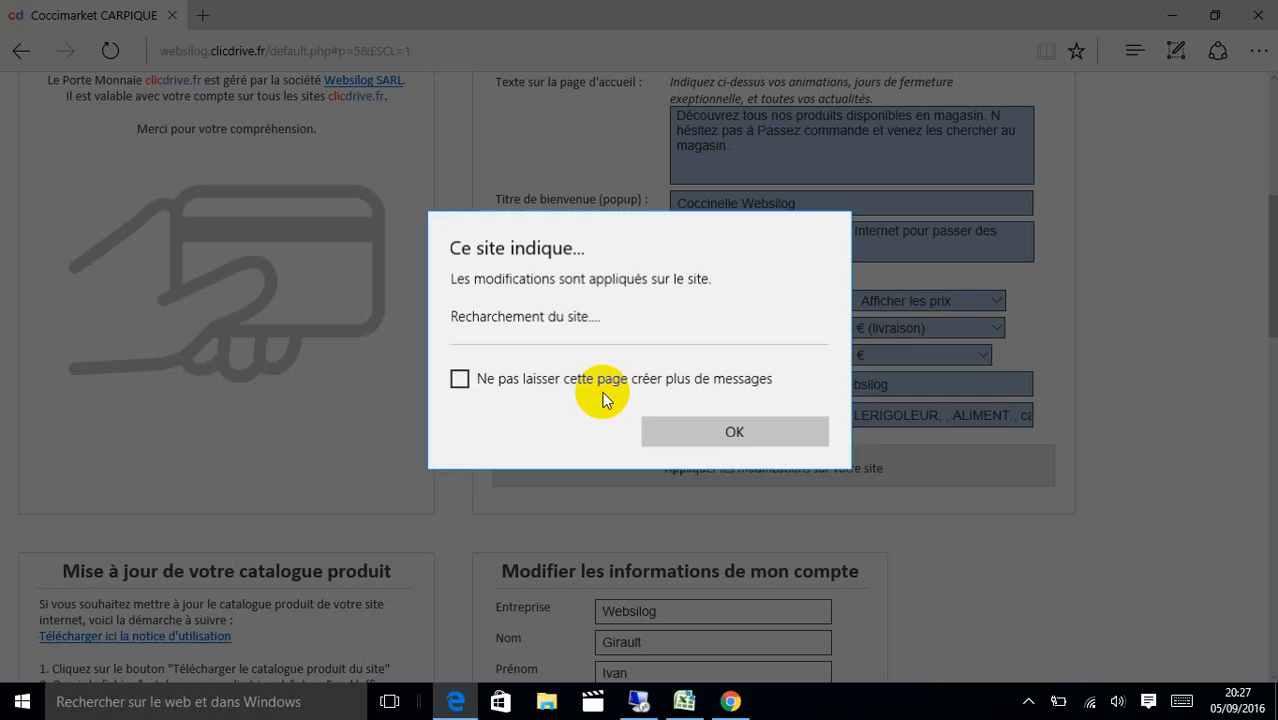
left_click(664, 420)
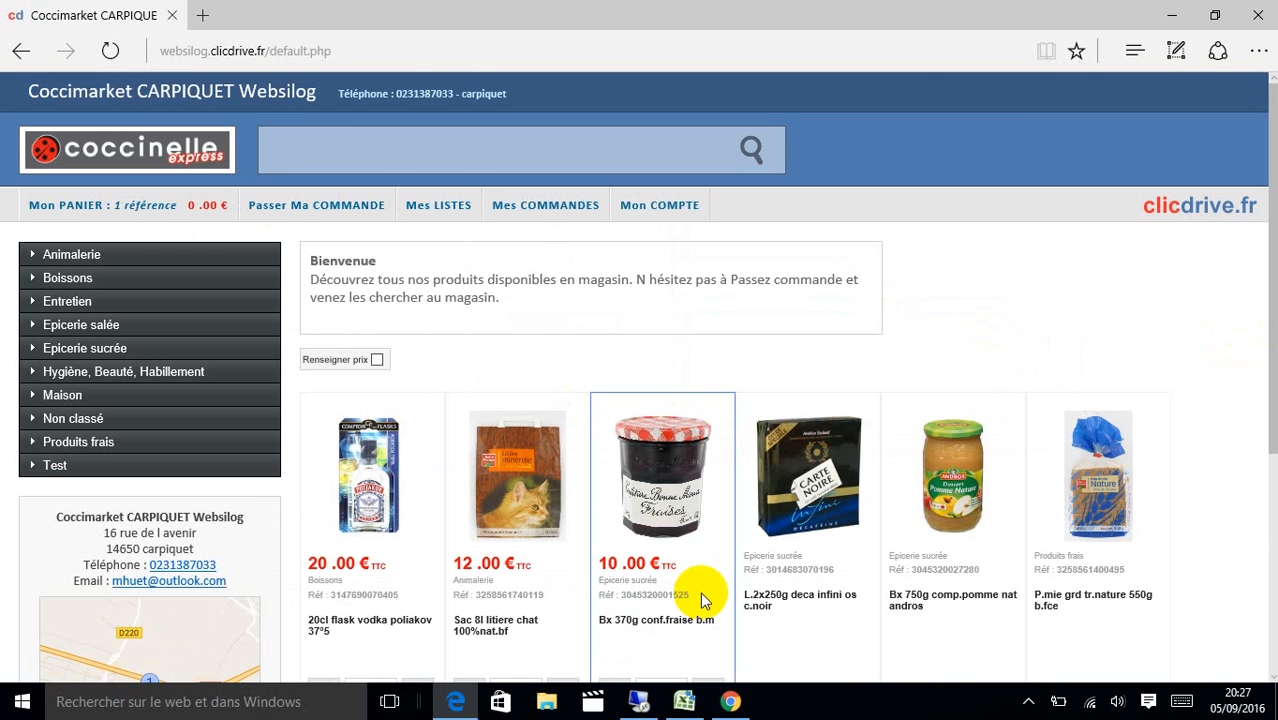
Add 3 vodka flasks, 5 cat litter bags and 5 strawberry jam jars to the basket.
left_click_drag(1264, 343, 1270, 427)
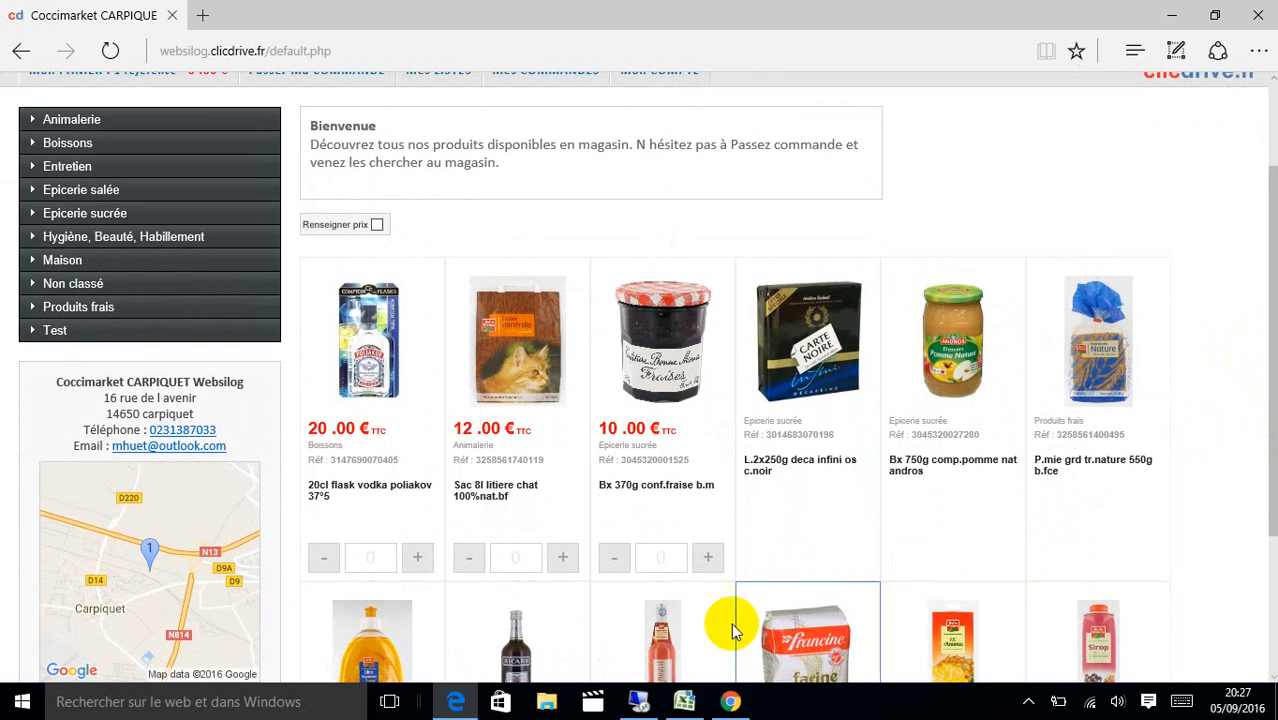
left_click(708, 557)
left_click(708, 557)
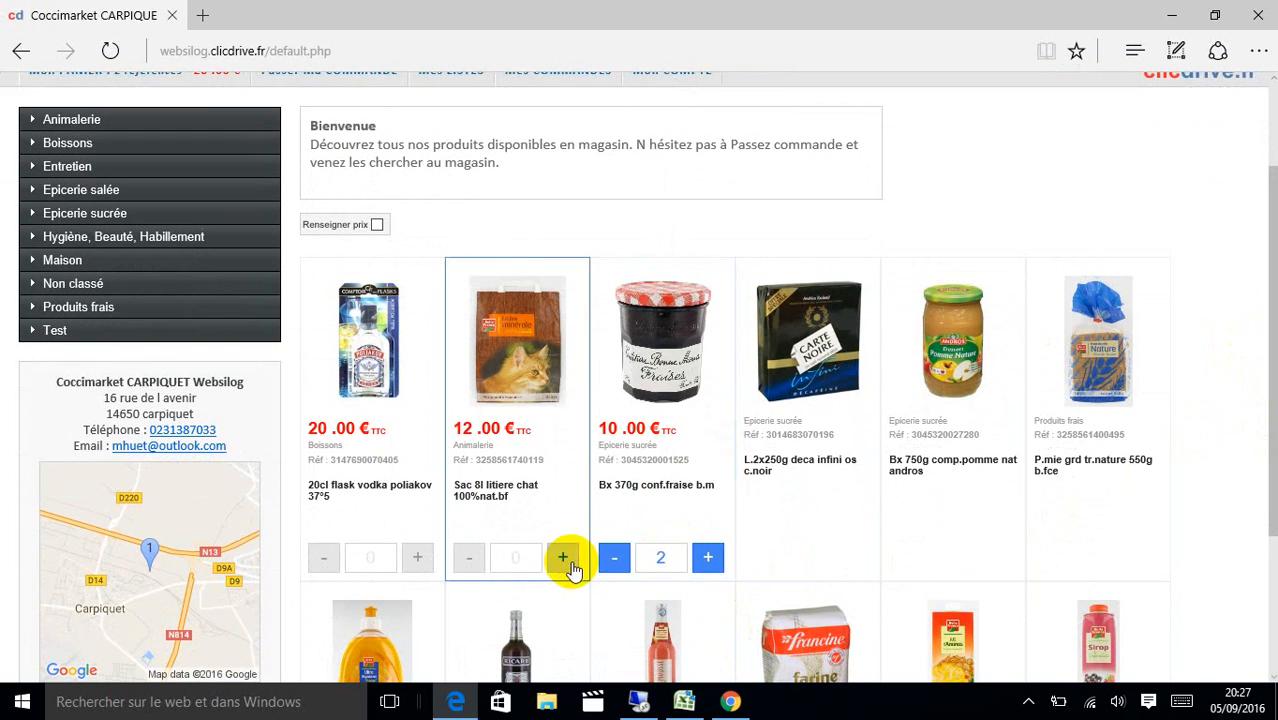
left_click(562, 557)
left_click(562, 557)
left_click(562, 557)
left_click(418, 557)
left_click(418, 557)
left_click(418, 557)
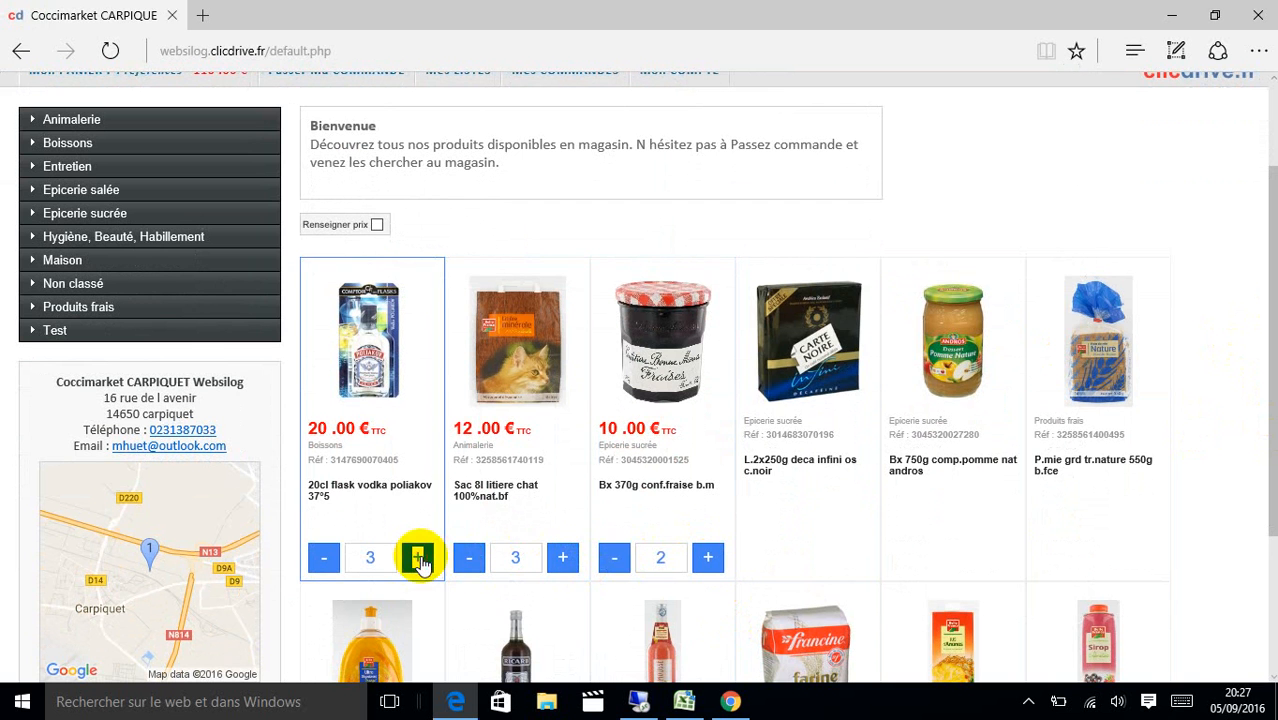
left_click(562, 557)
left_click(562, 557)
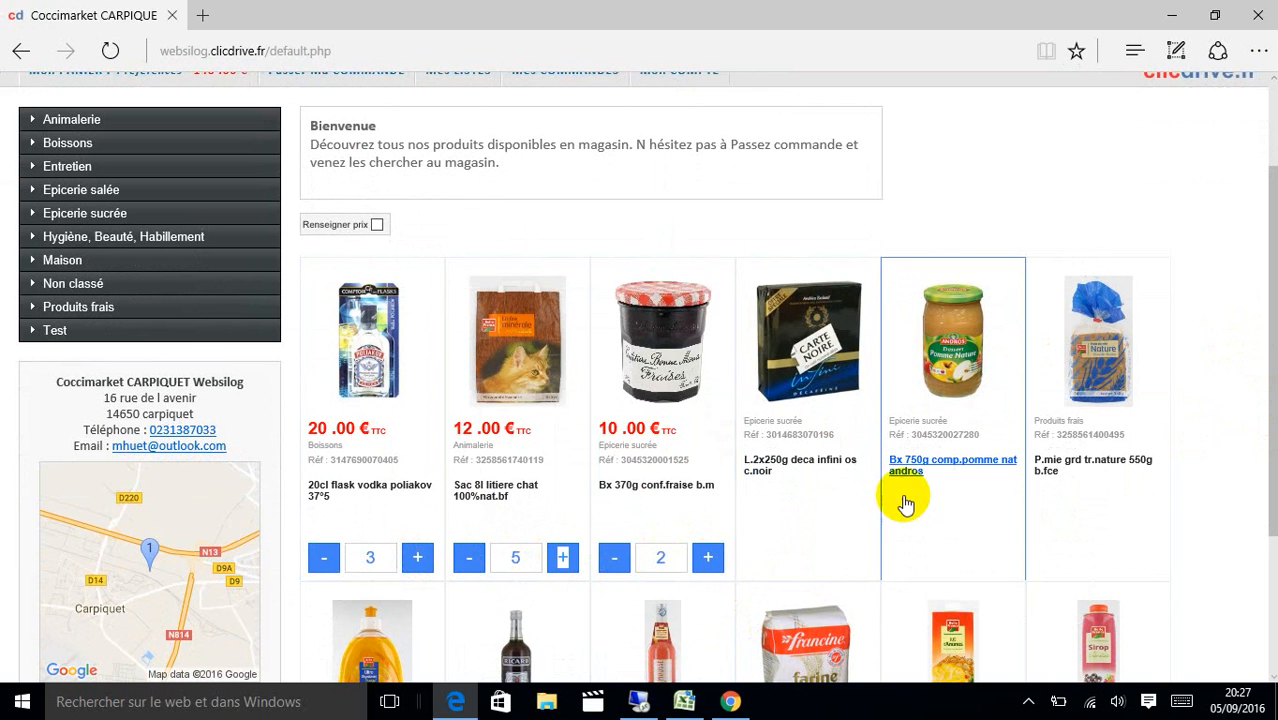
left_click(708, 557)
left_click(708, 557)
left_click(708, 557)
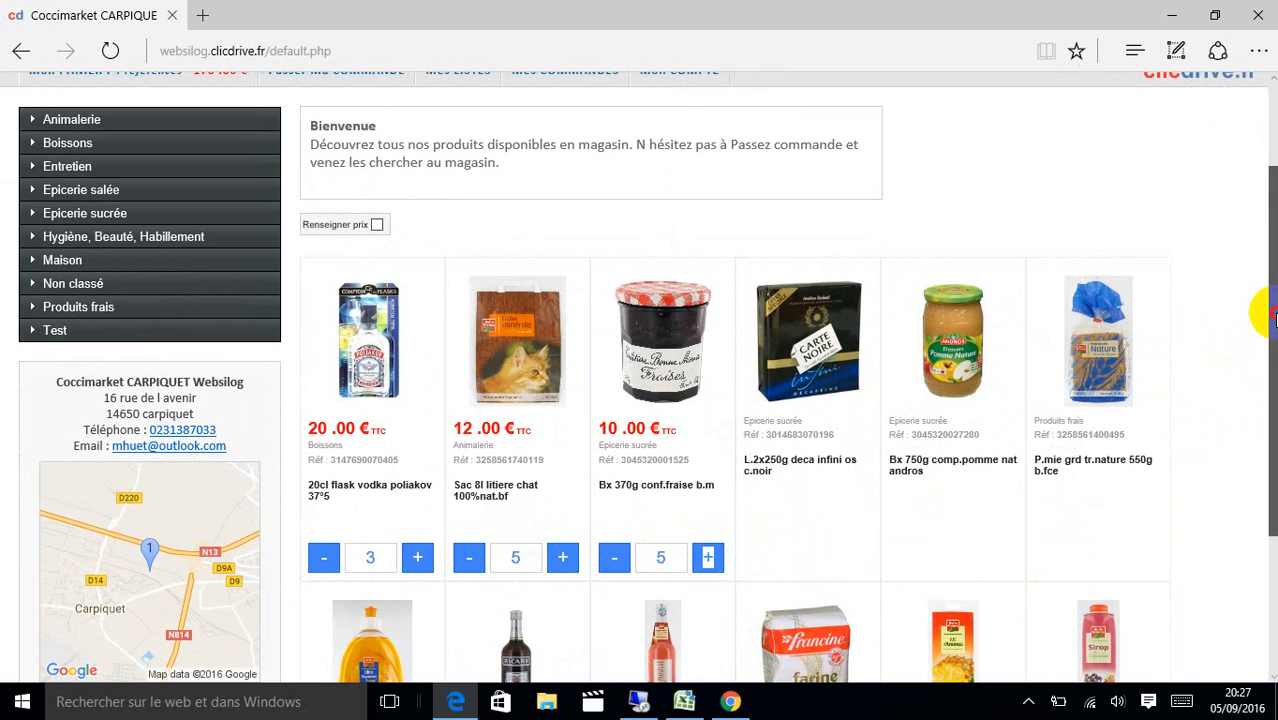
scroll(1262, 314, "up", 2)
Start a drive pickup order from the basket and choose a reception time slot.
left_click(386, 218)
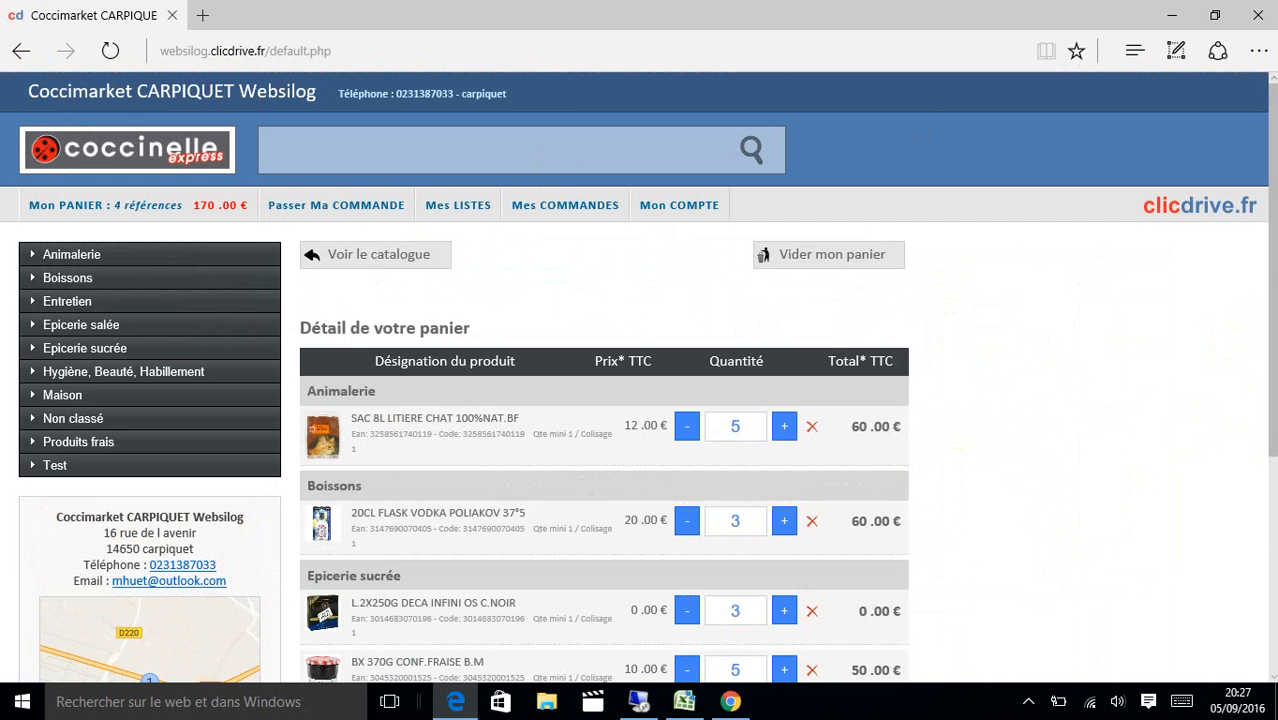
left_click_drag(1262, 248, 1268, 545)
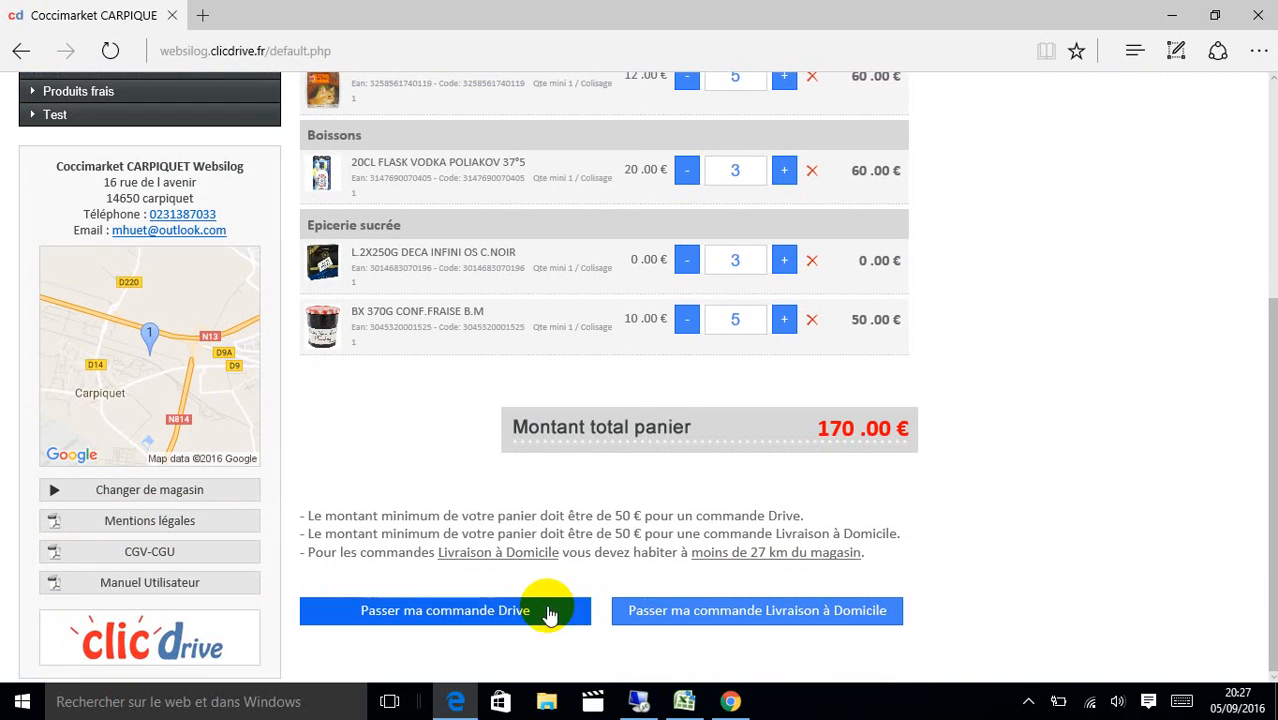
left_click(392, 617)
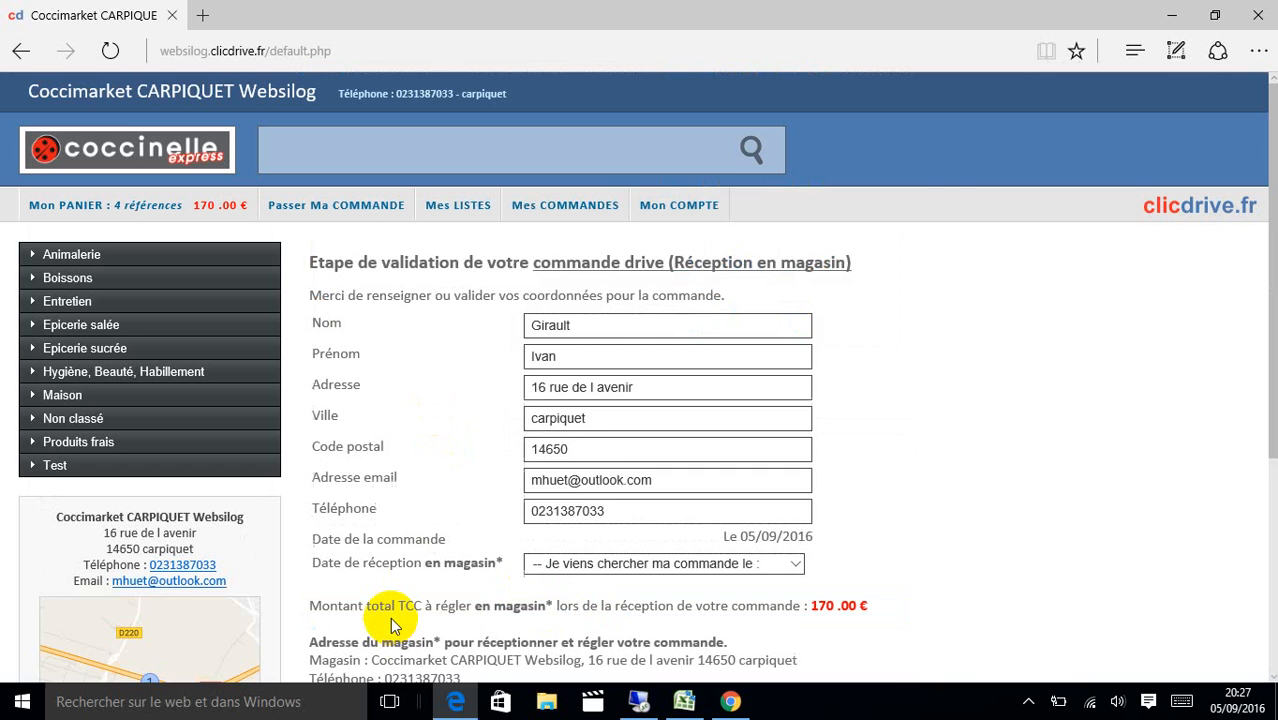
left_click(690, 566)
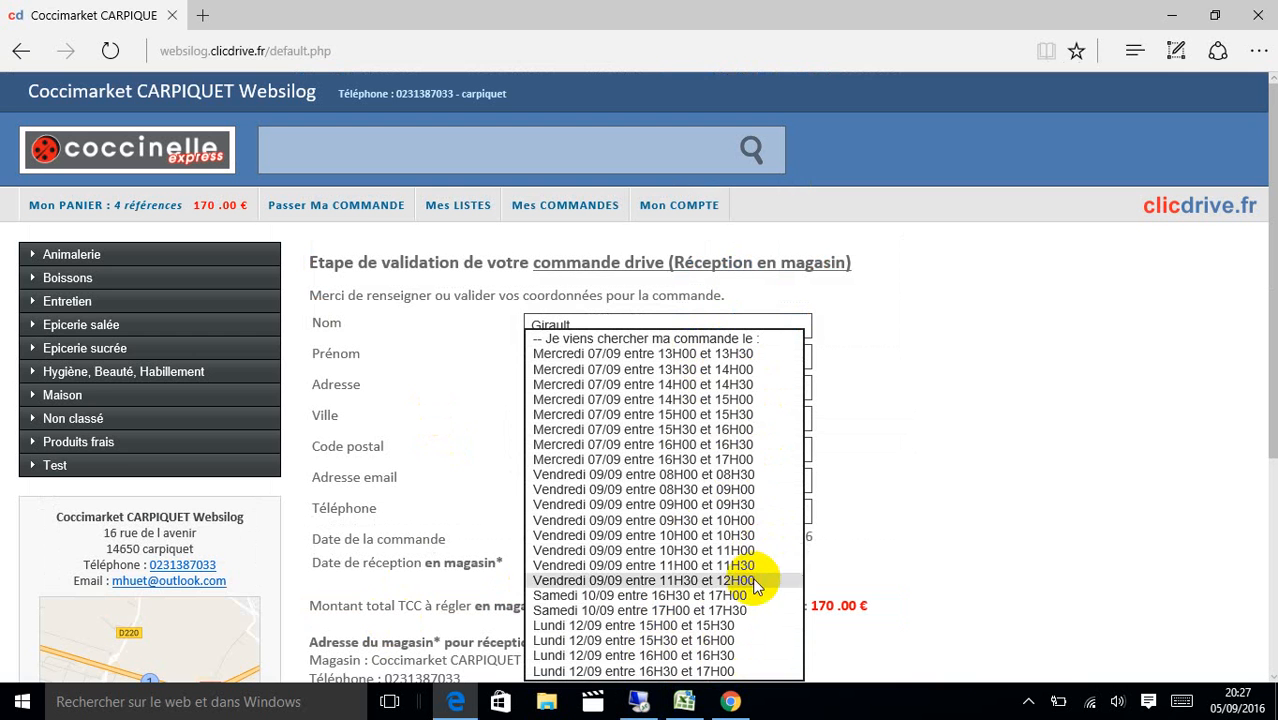
left_click(921, 495)
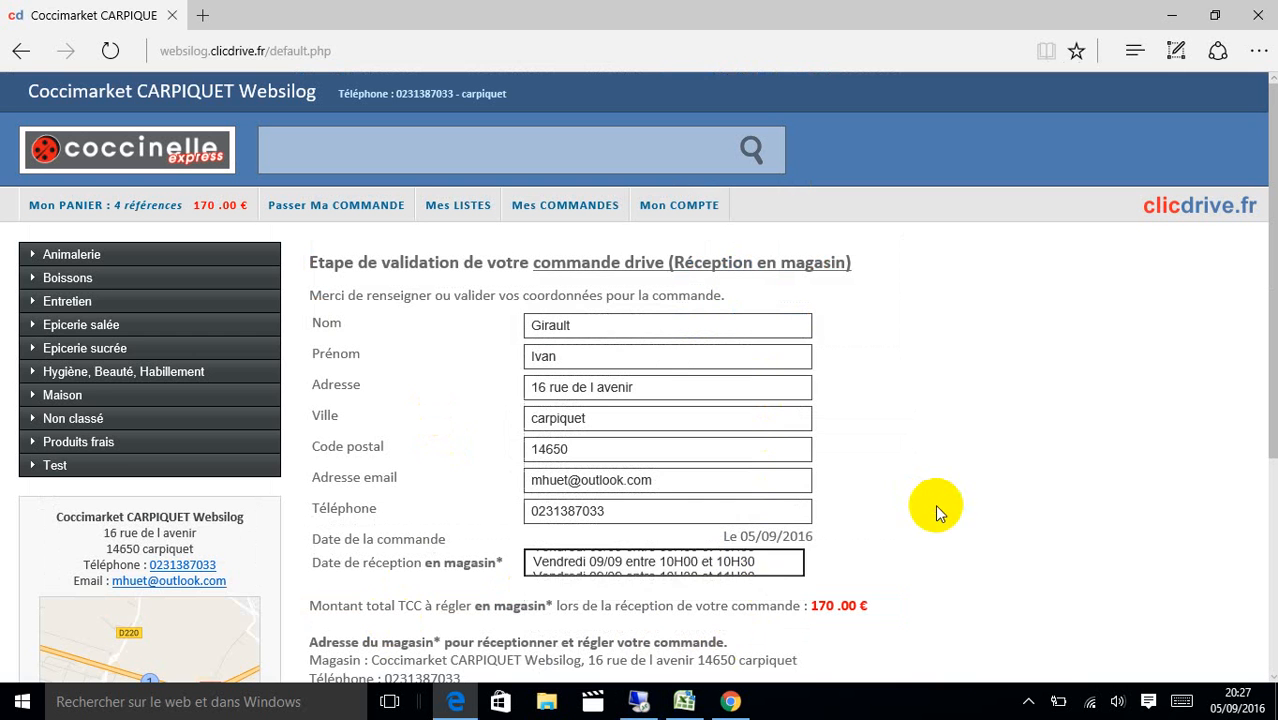
left_click(704, 216)
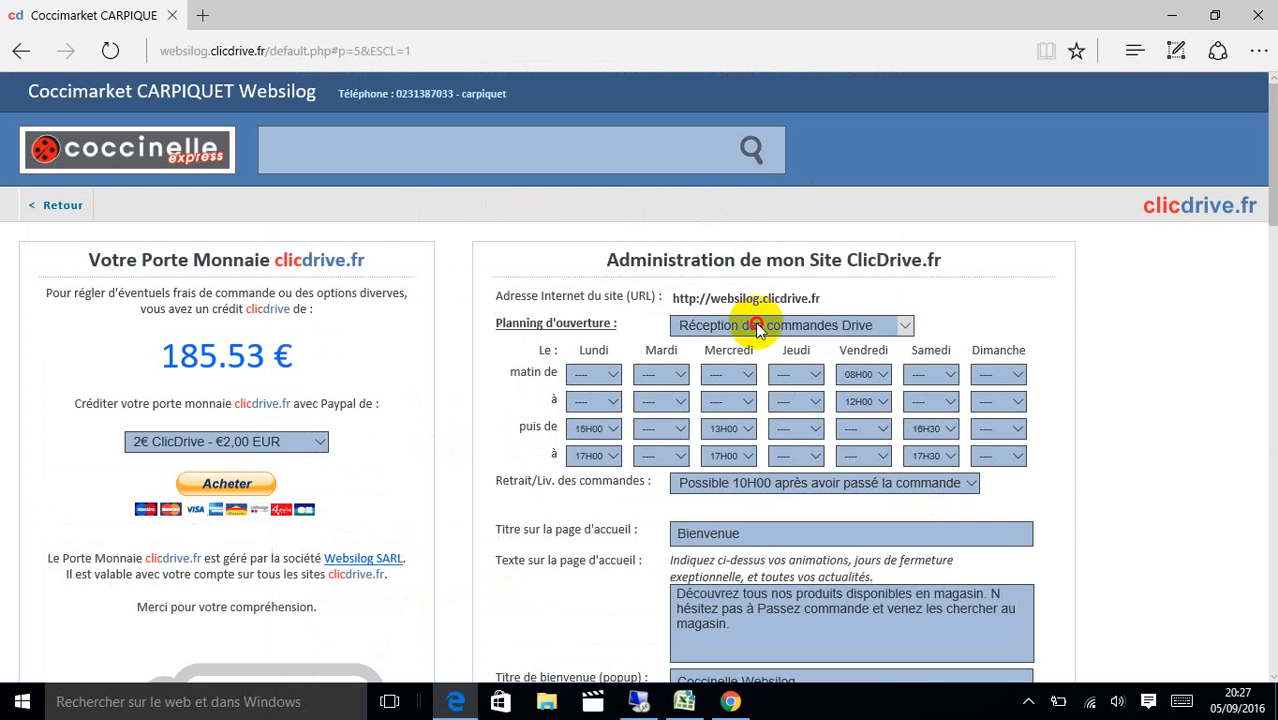
Switch the displayed opening schedule to home delivery (Livraison).
left_click(758, 326)
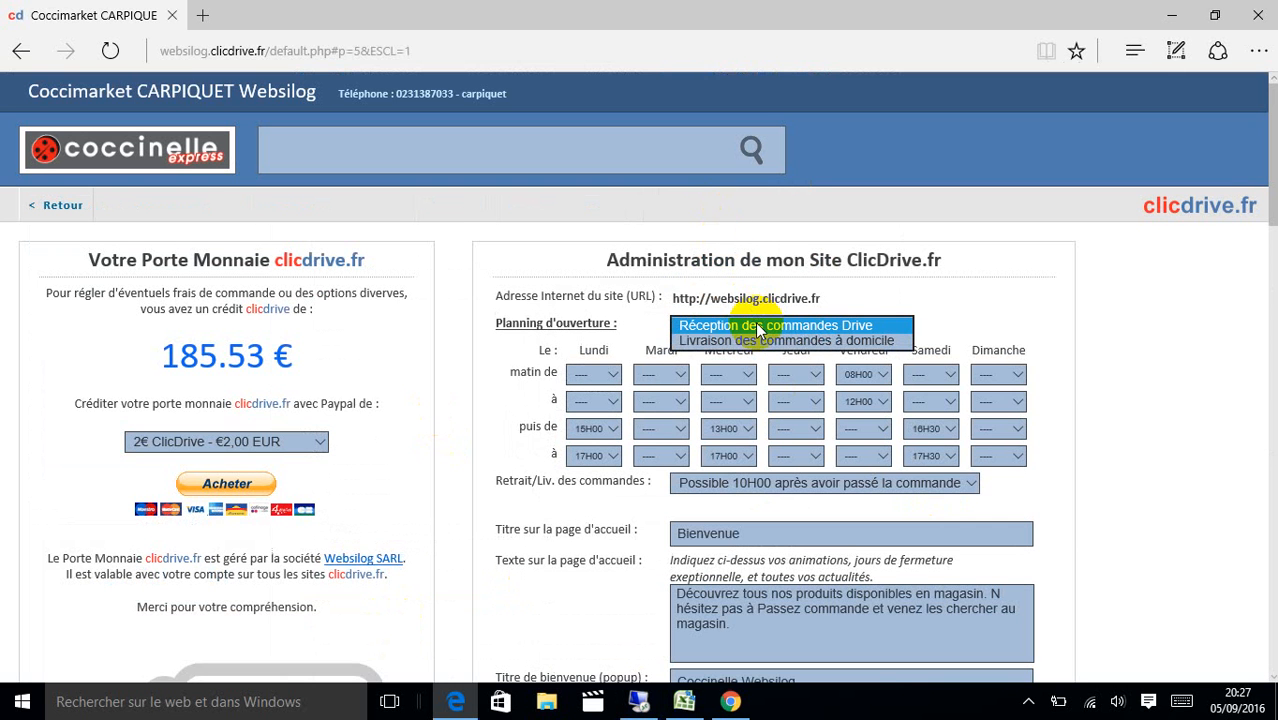
left_click(788, 341)
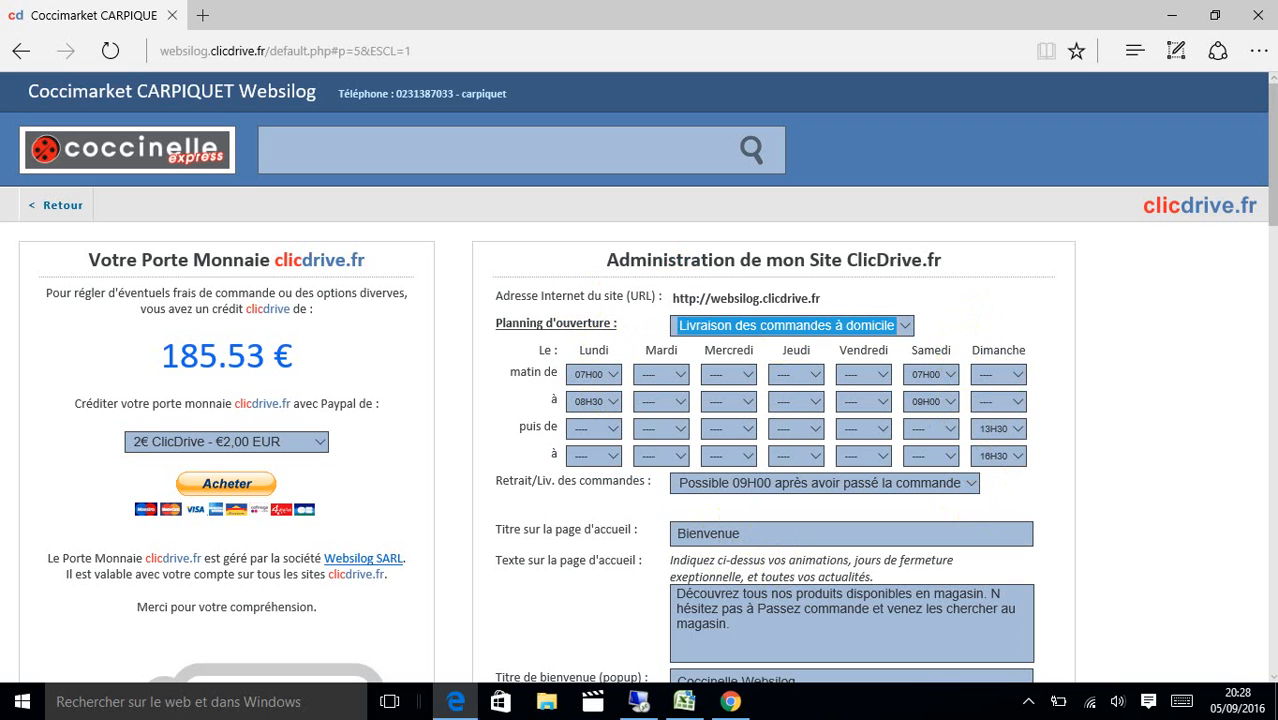
left_click_drag(1272, 205, 1272, 257)
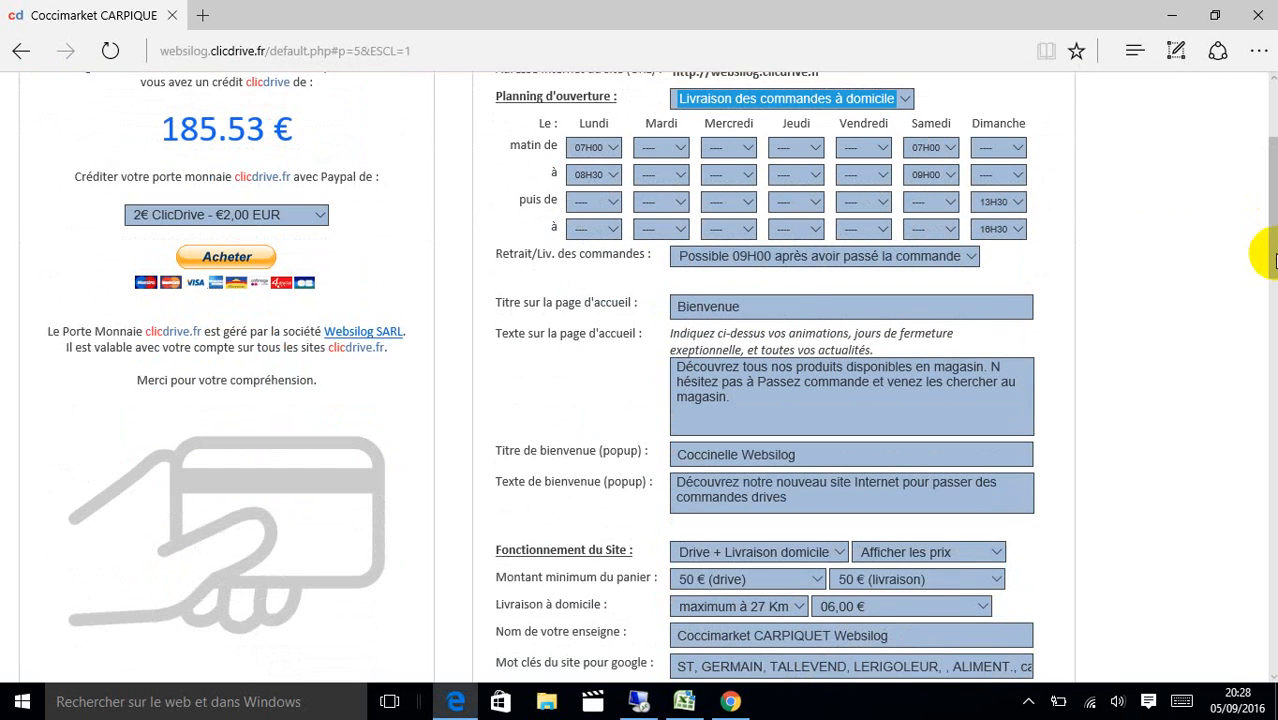
Set the homepage title to 'Bienvenue sur mon site' and add 'et article' after 'produits'.
left_click(765, 307)
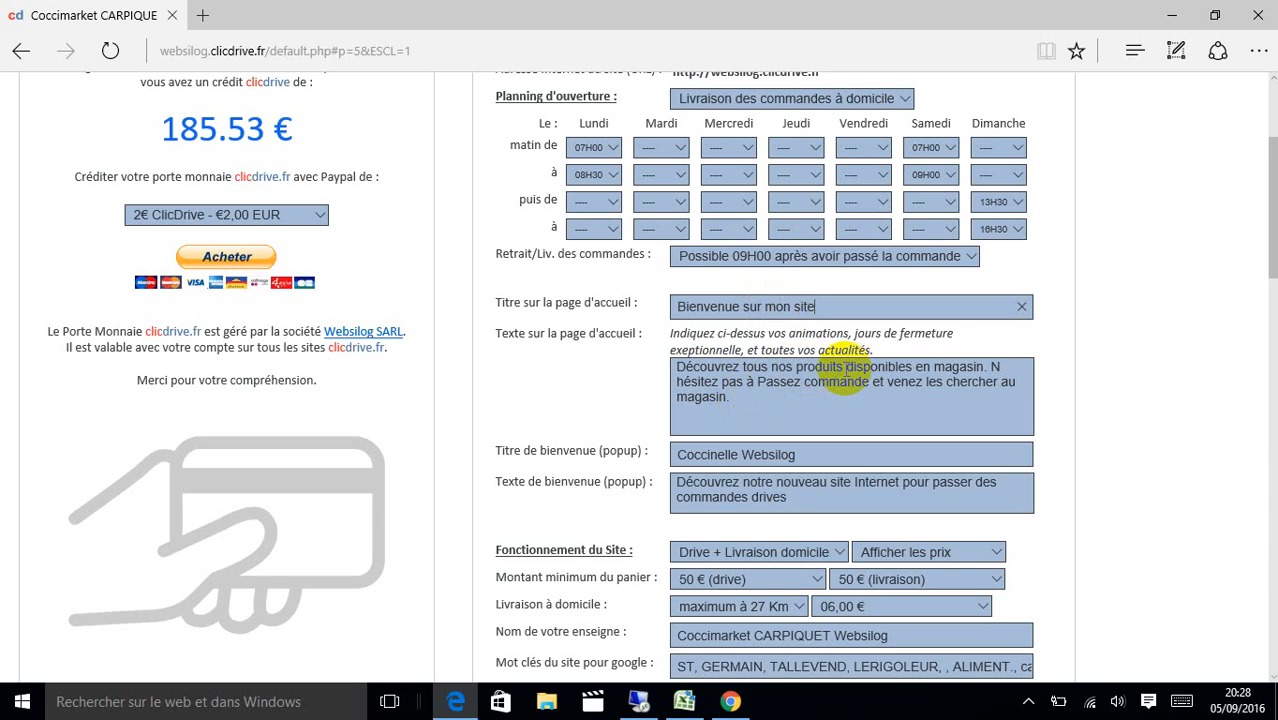
left_click(846, 370)
type("et arti ")
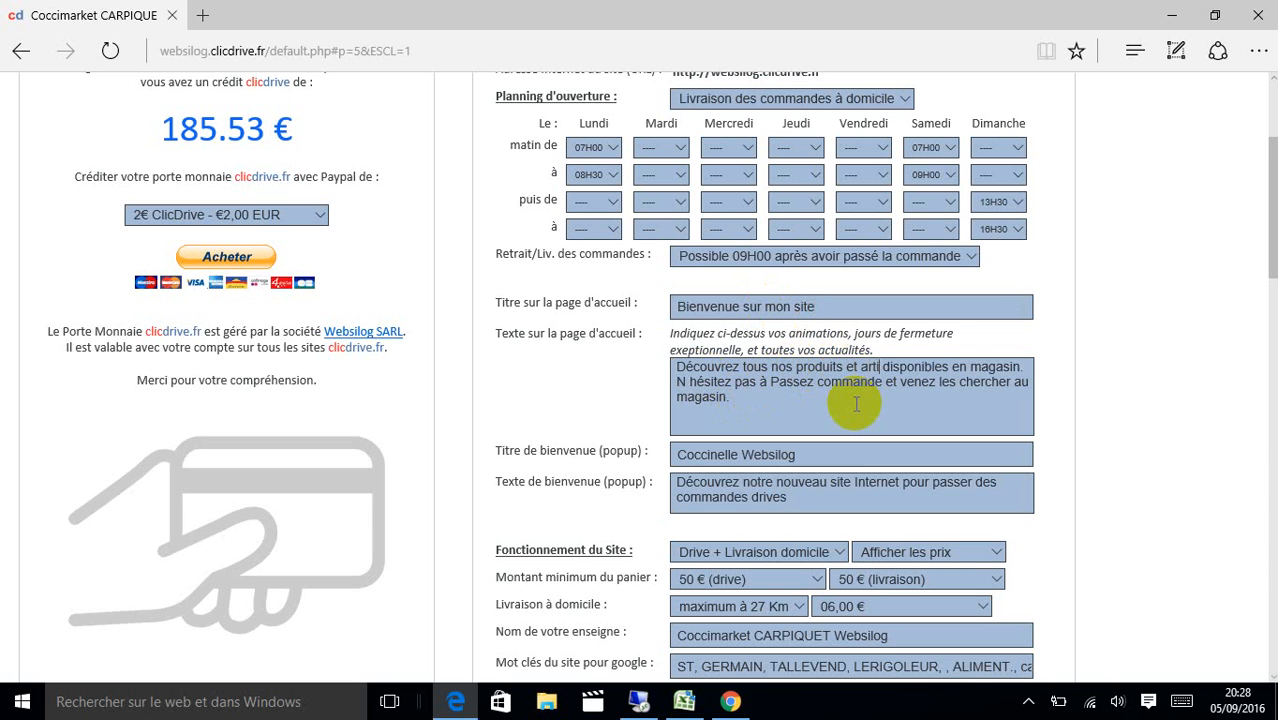
type("cles")
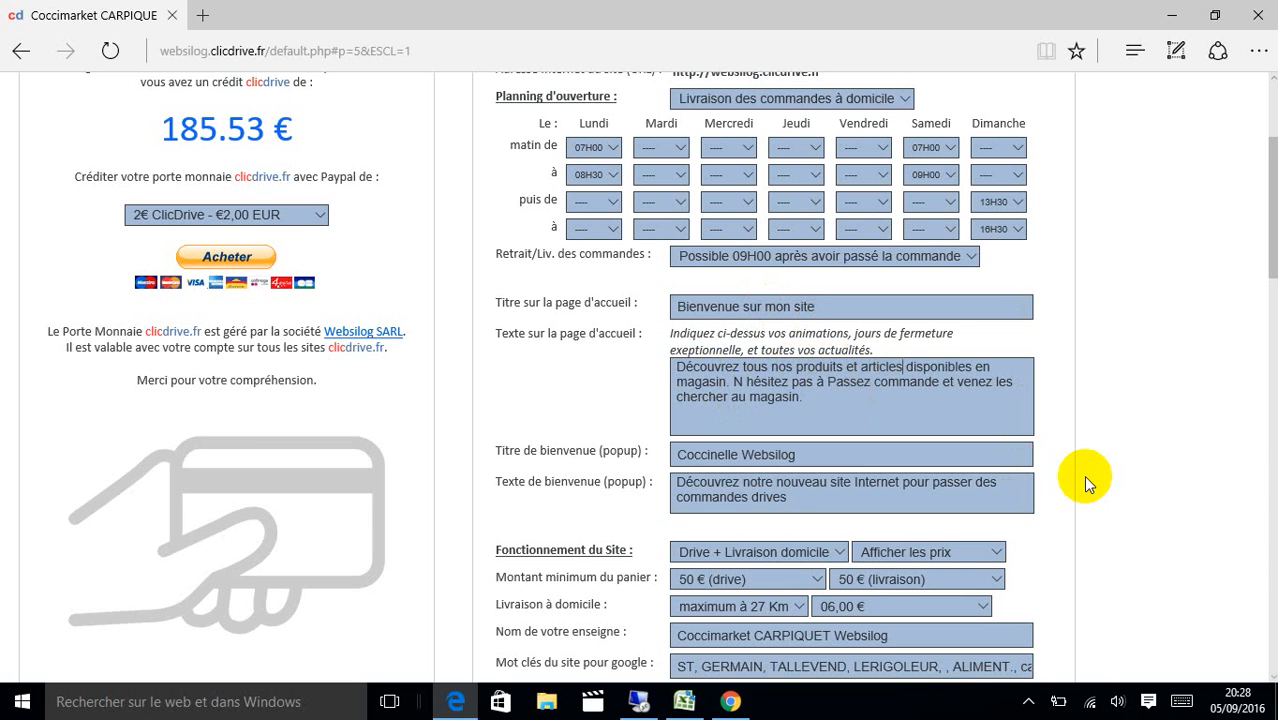
Publish the changes, confirm both prompts, and check 'et articles' on the storefront.
scroll(1270, 285, "down", 3)
scroll(1260, 285, "down", 2)
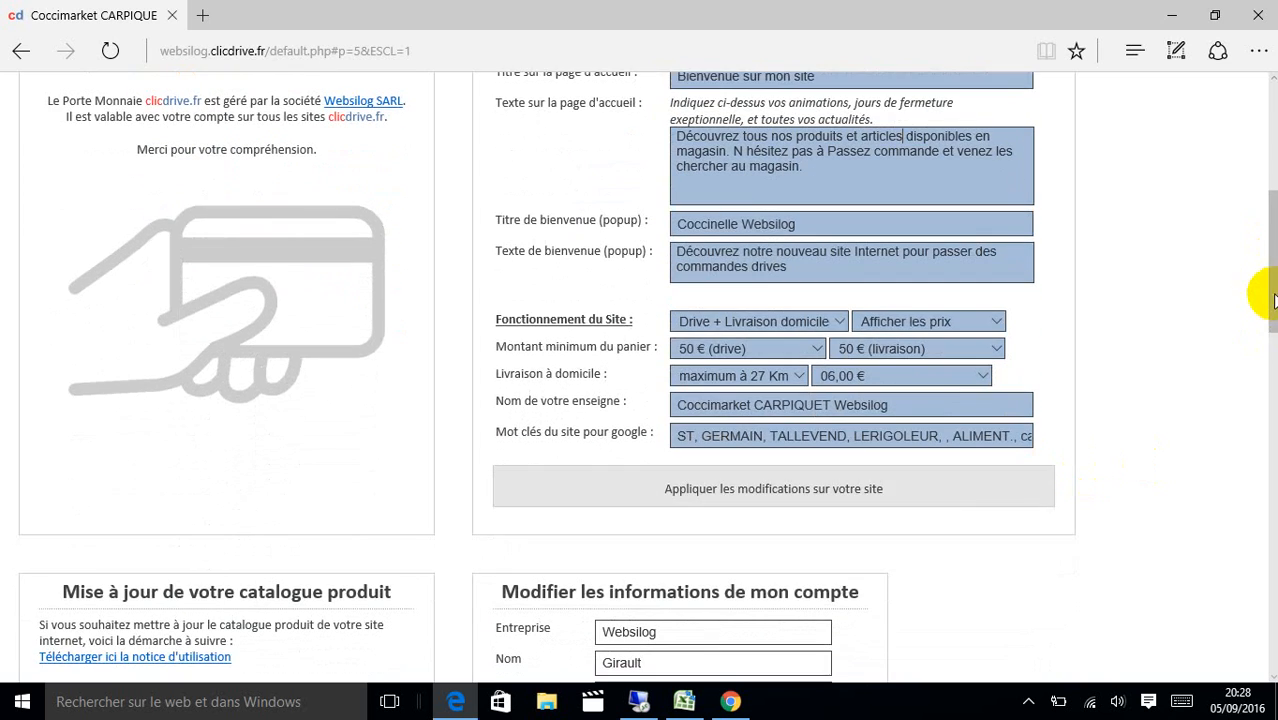
left_click(856, 486)
left_click(607, 411)
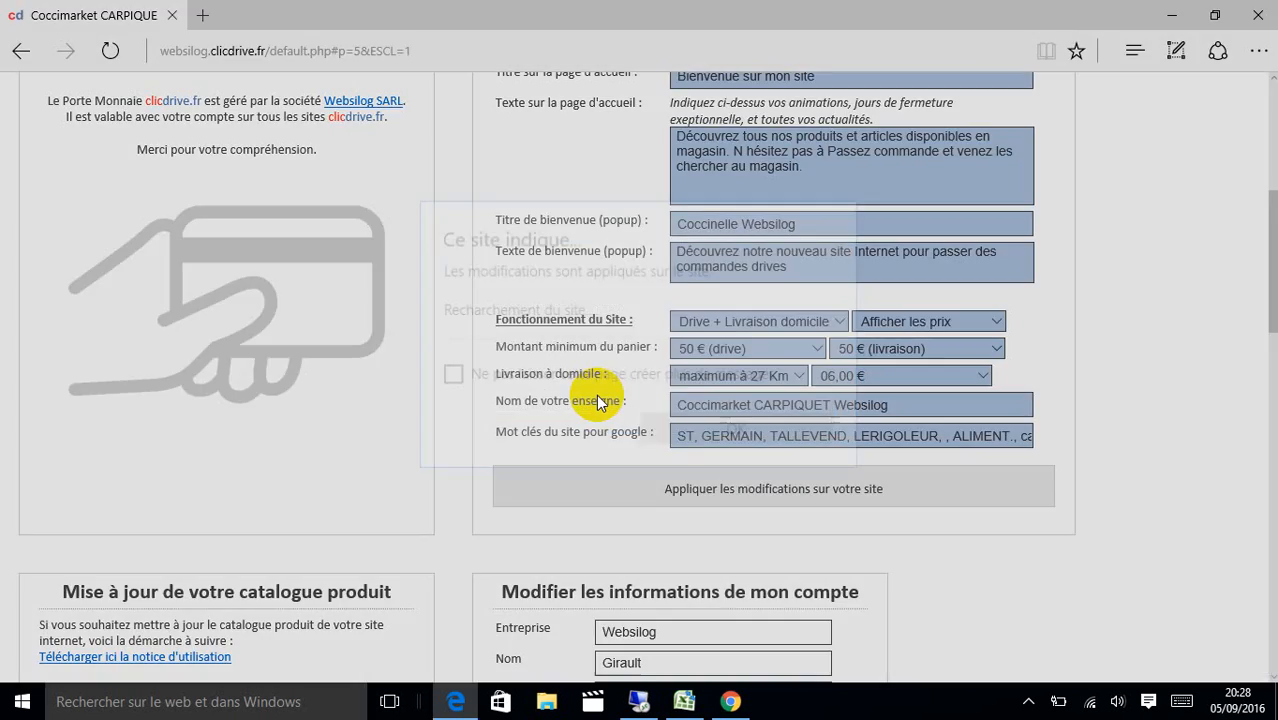
left_click(664, 430)
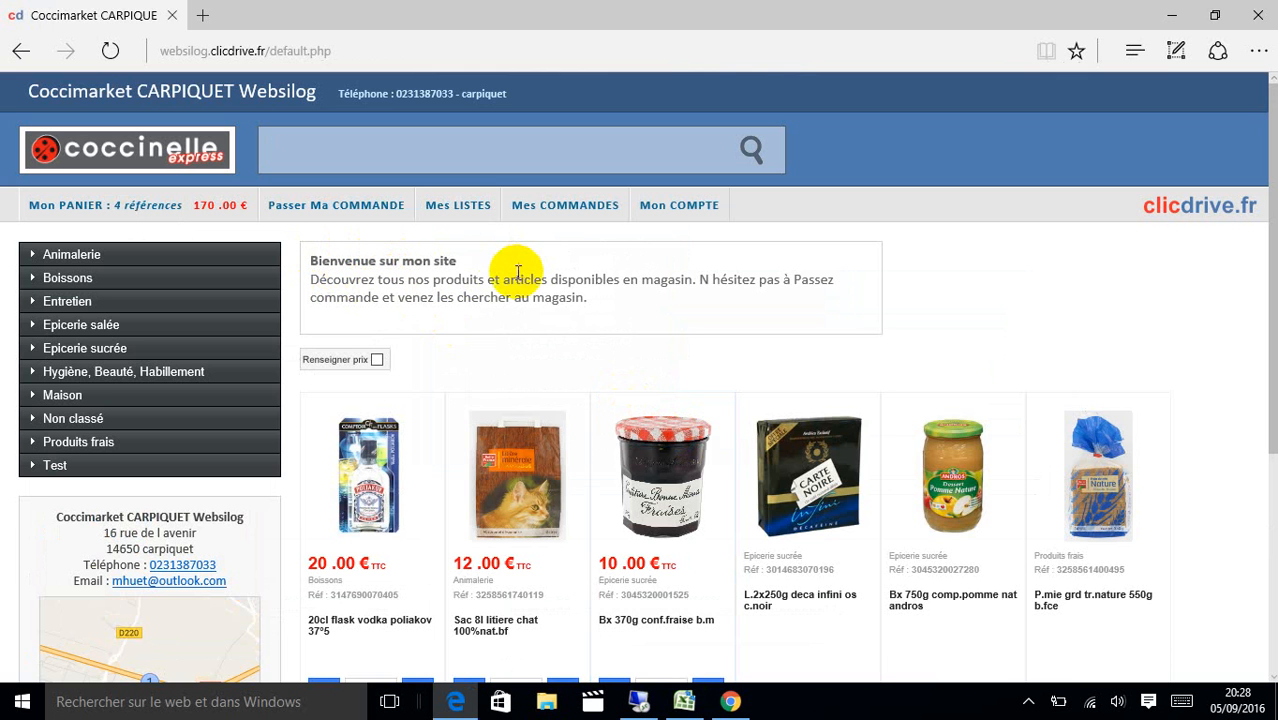
left_click_drag(489, 284, 545, 281)
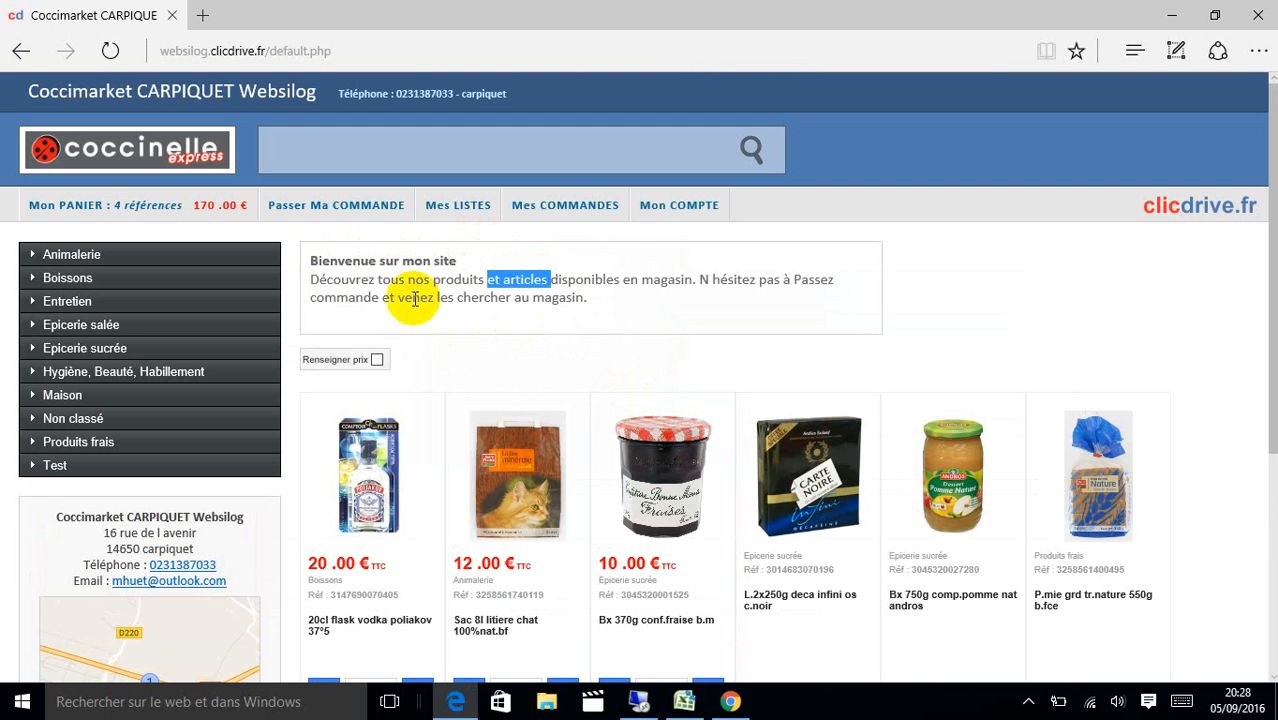
left_click(664, 212)
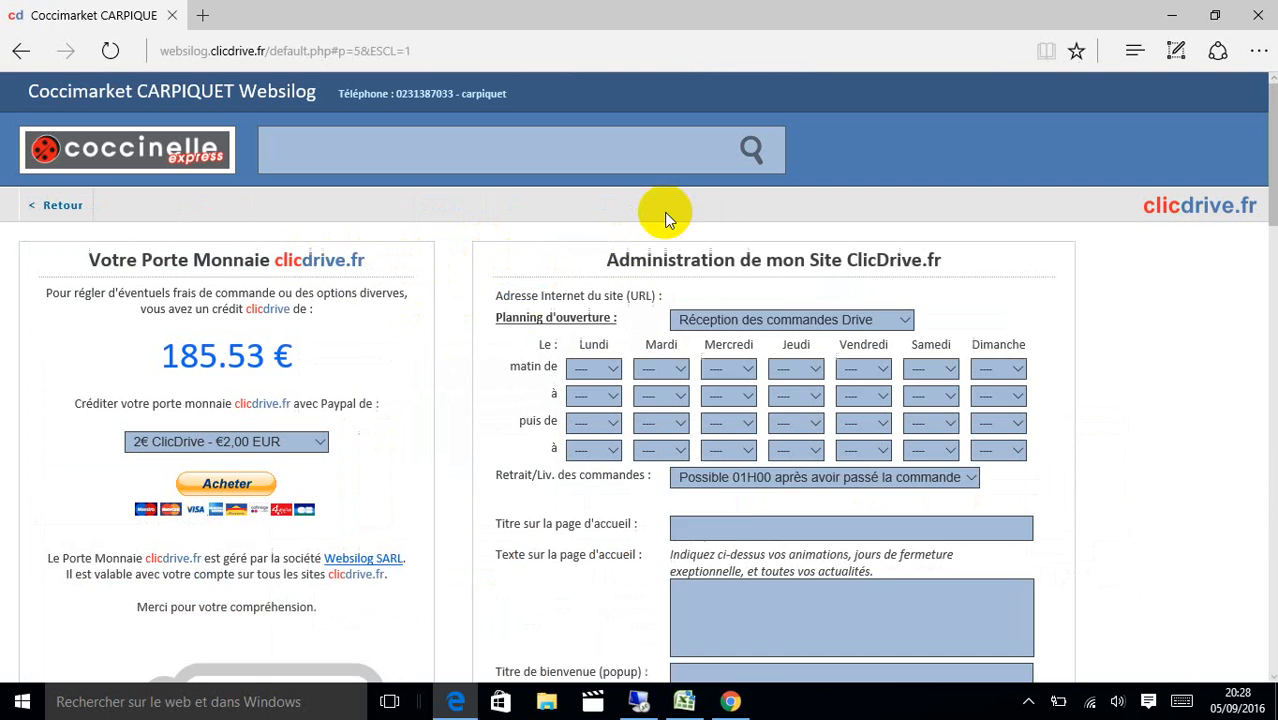
Inspect the welcome popup title and text fields without changing them.
left_click_drag(1268, 206, 1255, 271)
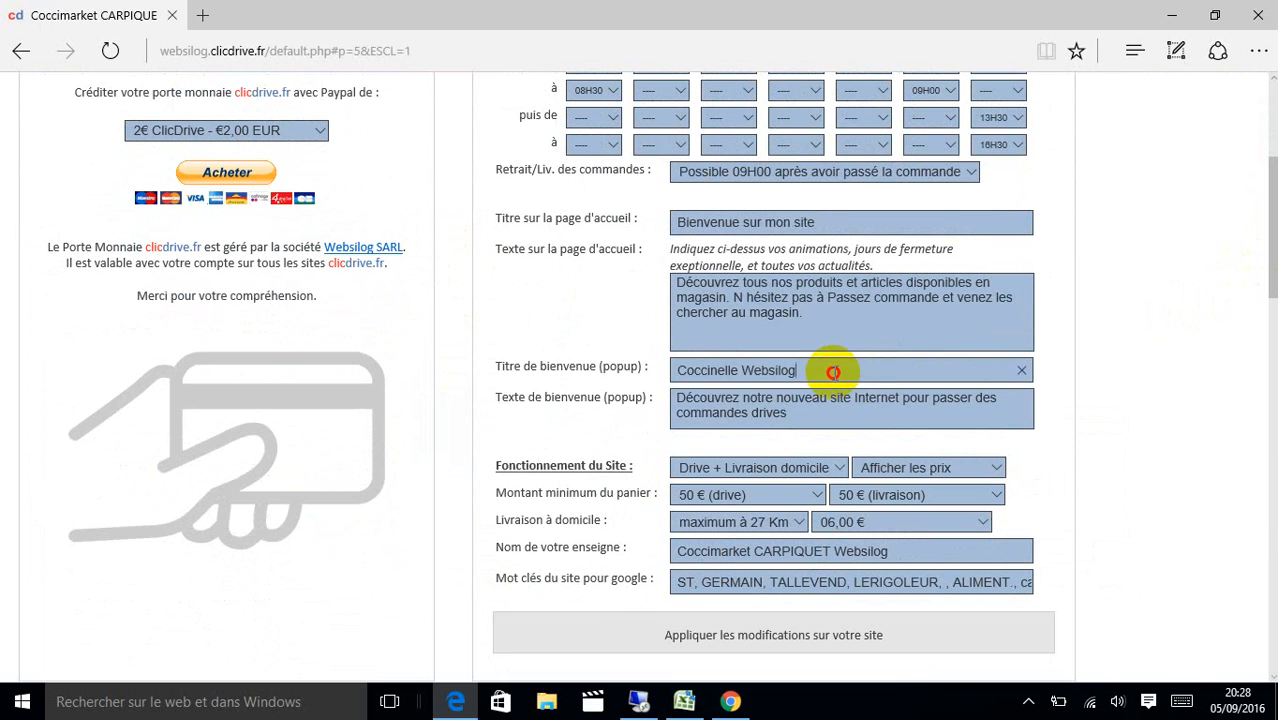
left_click_drag(836, 368, 672, 370)
left_click_drag(792, 415, 655, 394)
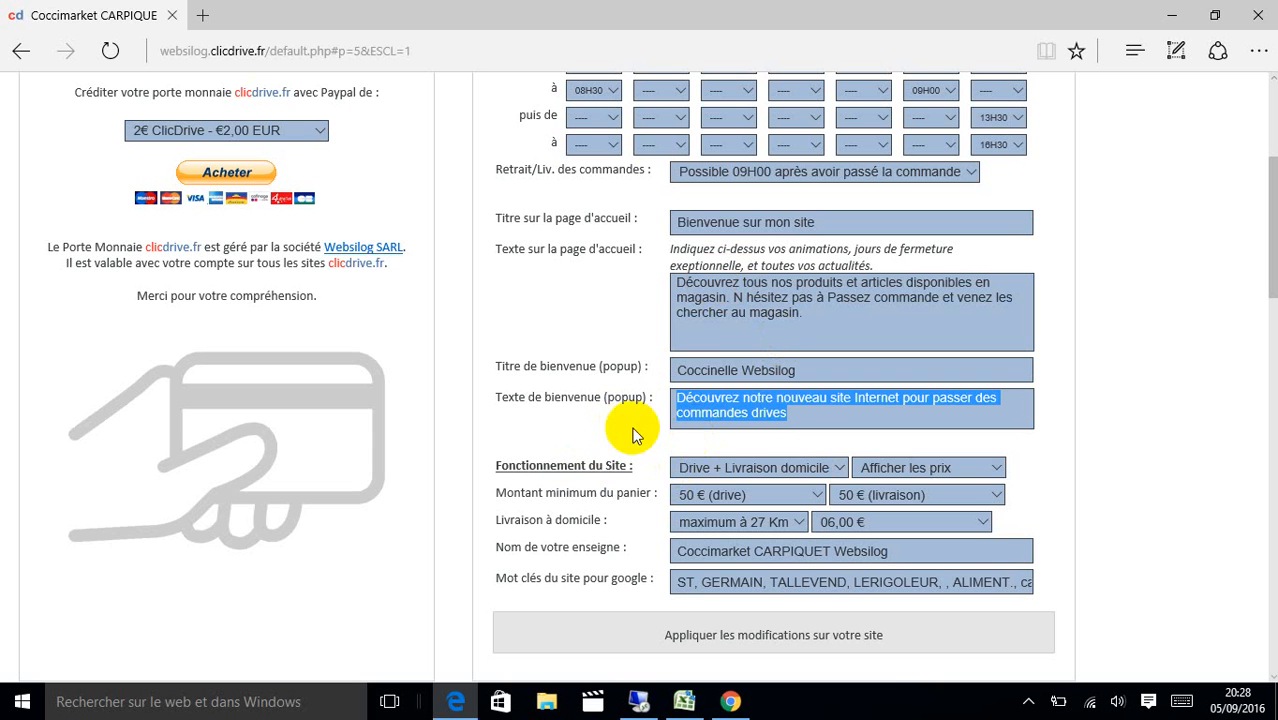
left_click(705, 368)
left_click(722, 366)
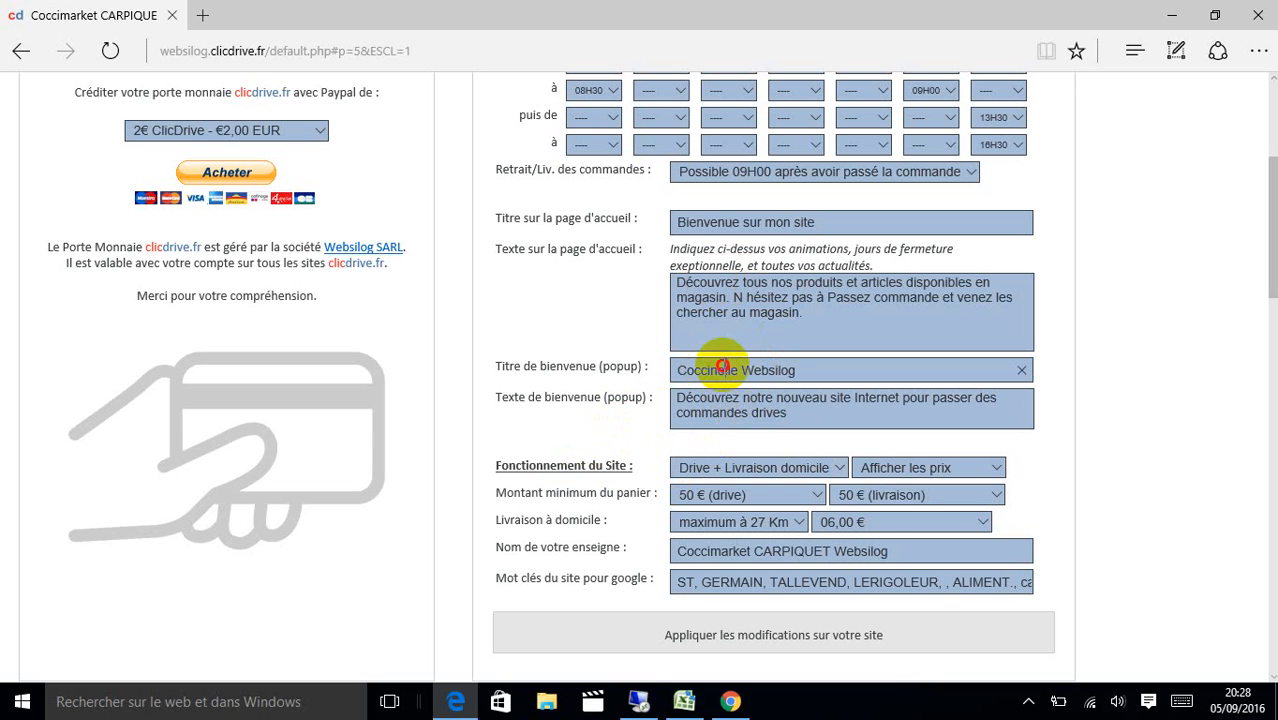
left_click(736, 398)
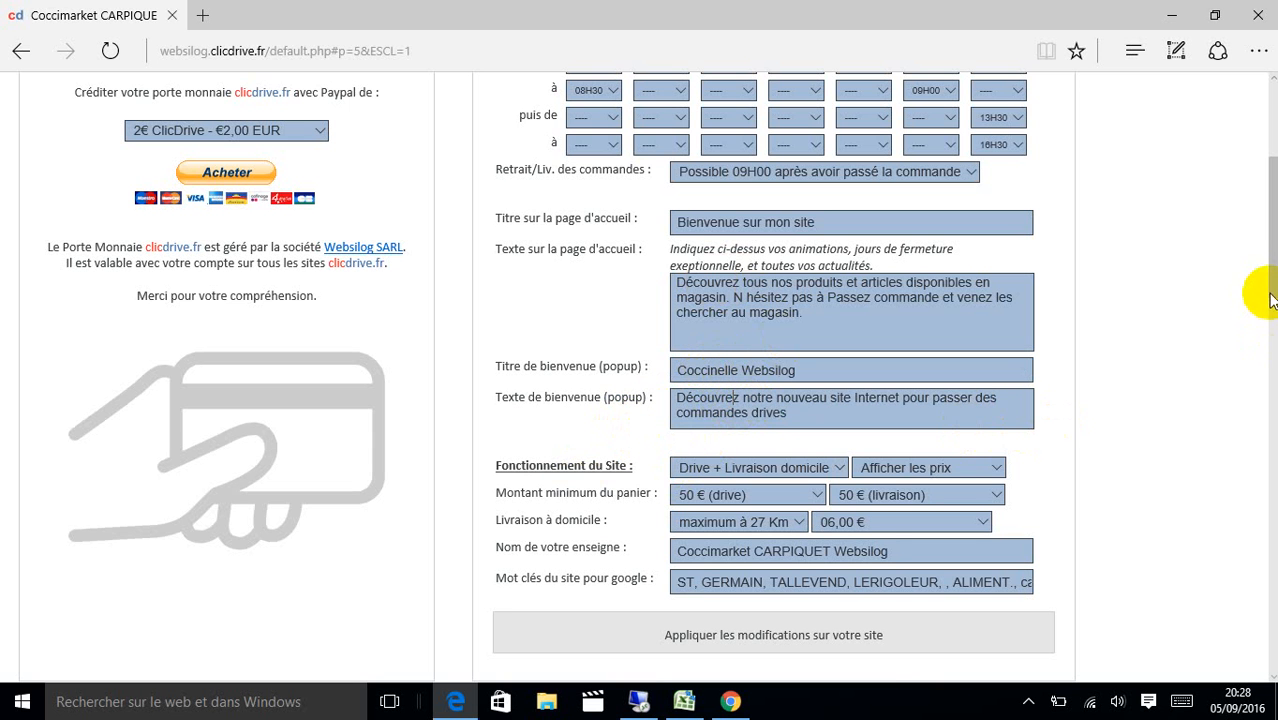
Keep site operation on Drive + Livraison domicile and return to the shop home page.
left_click_drag(1274, 279, 1274, 300)
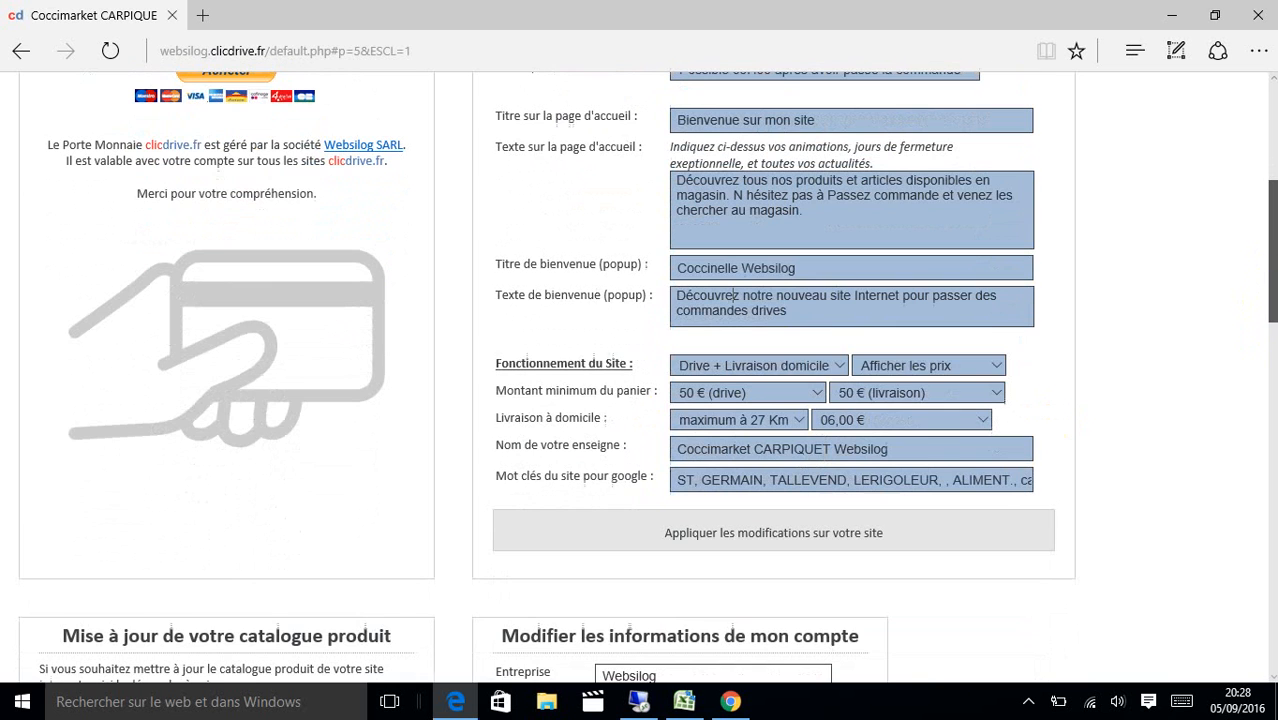
left_click(824, 372)
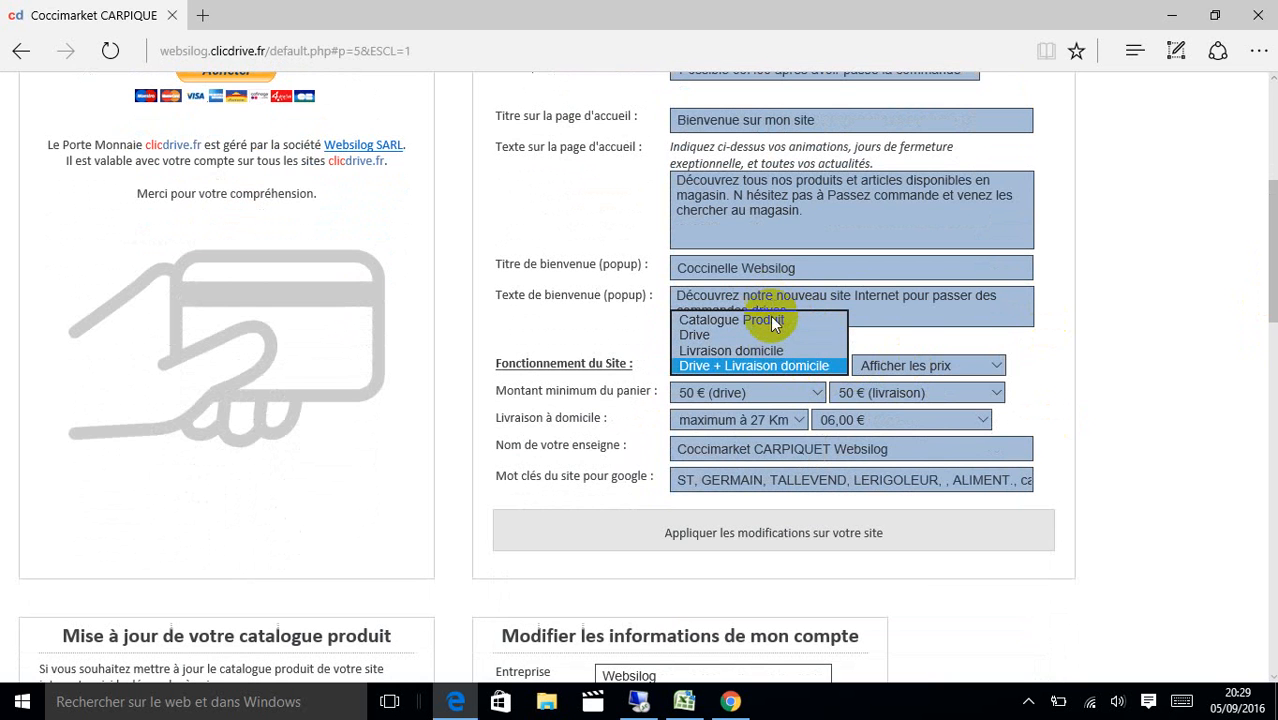
left_click(1040, 367)
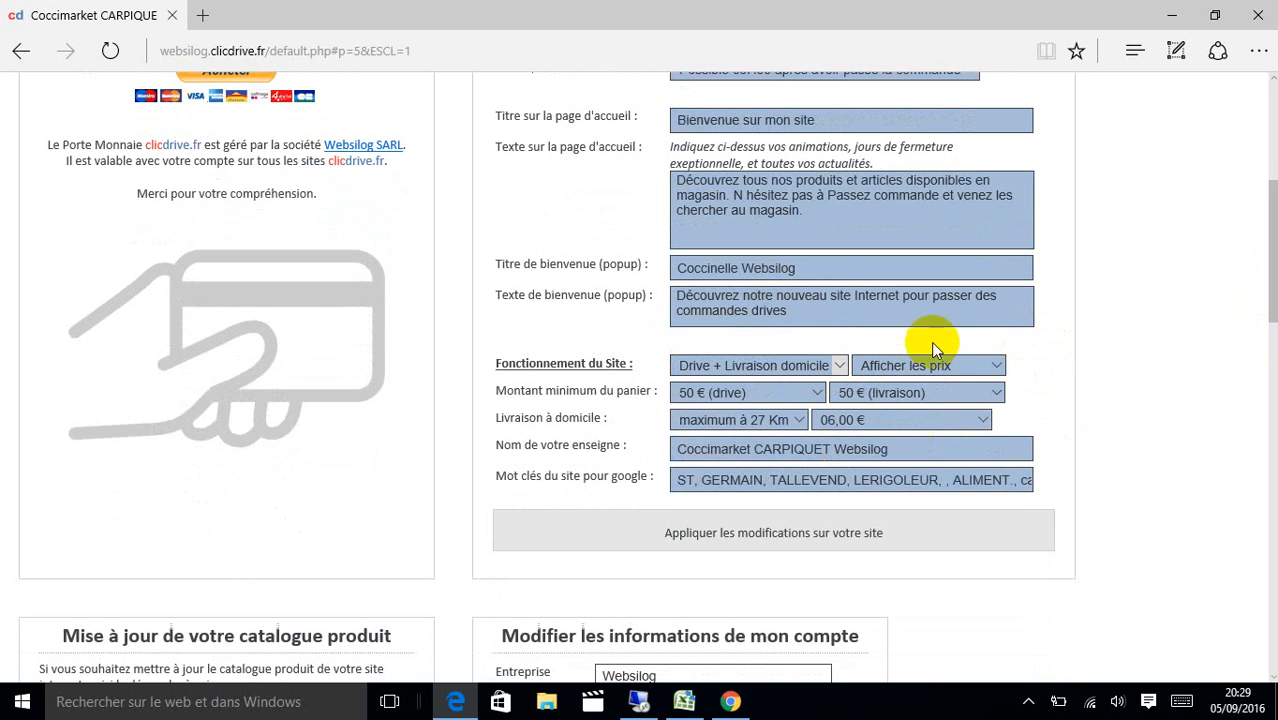
scroll(1256, 310, "up", 5)
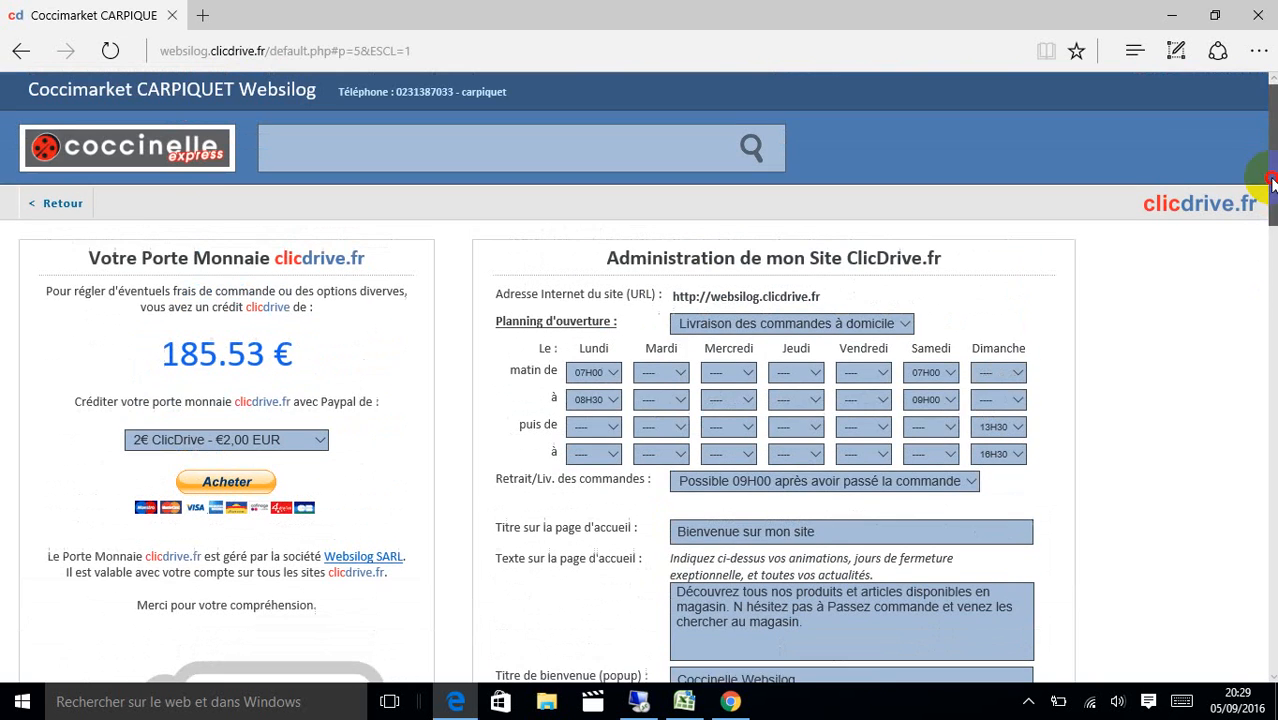
left_click(59, 207)
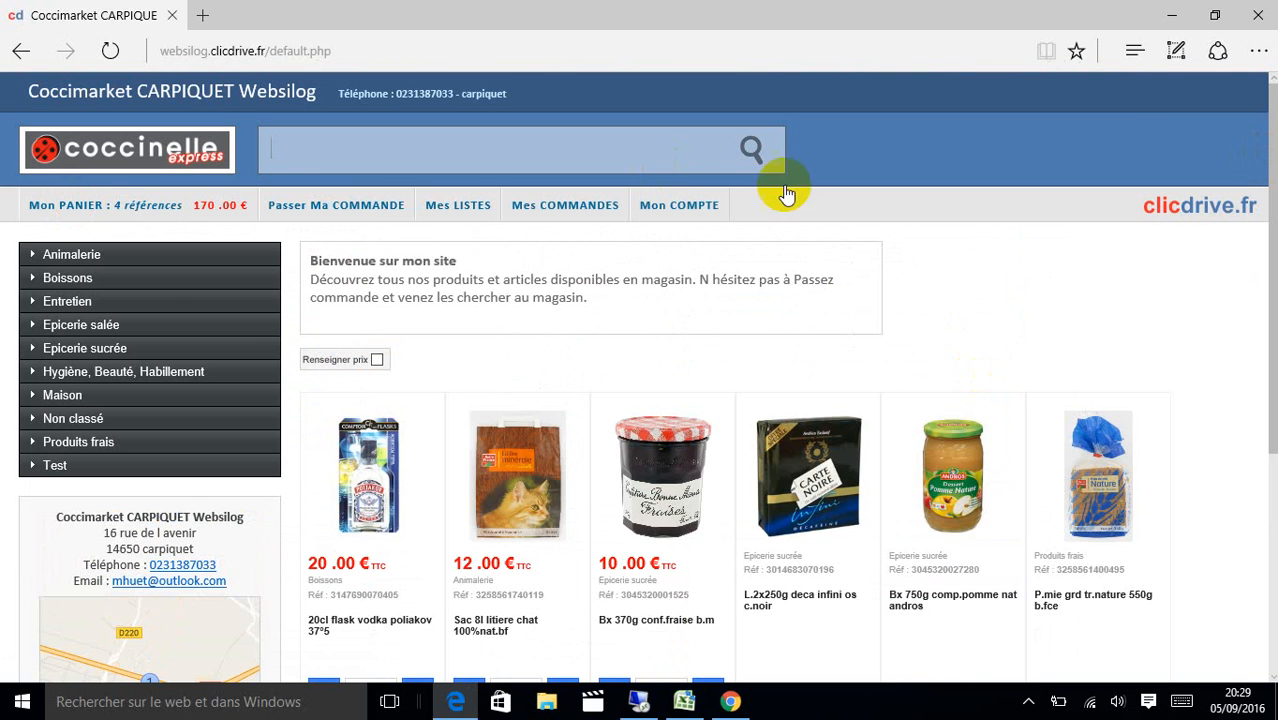
Price the P.500G couscous moyen B.France from Épicerie salée > Légumes secs at 10.00 €.
left_click(150, 326)
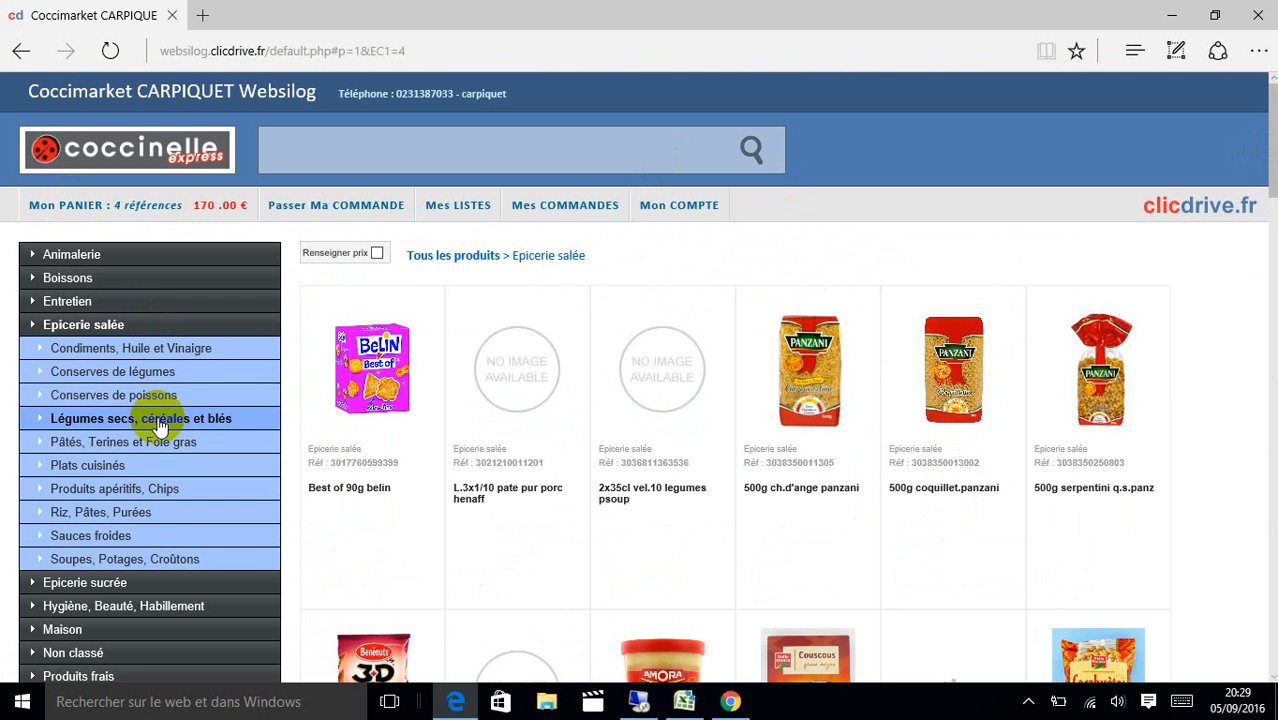
left_click(158, 422)
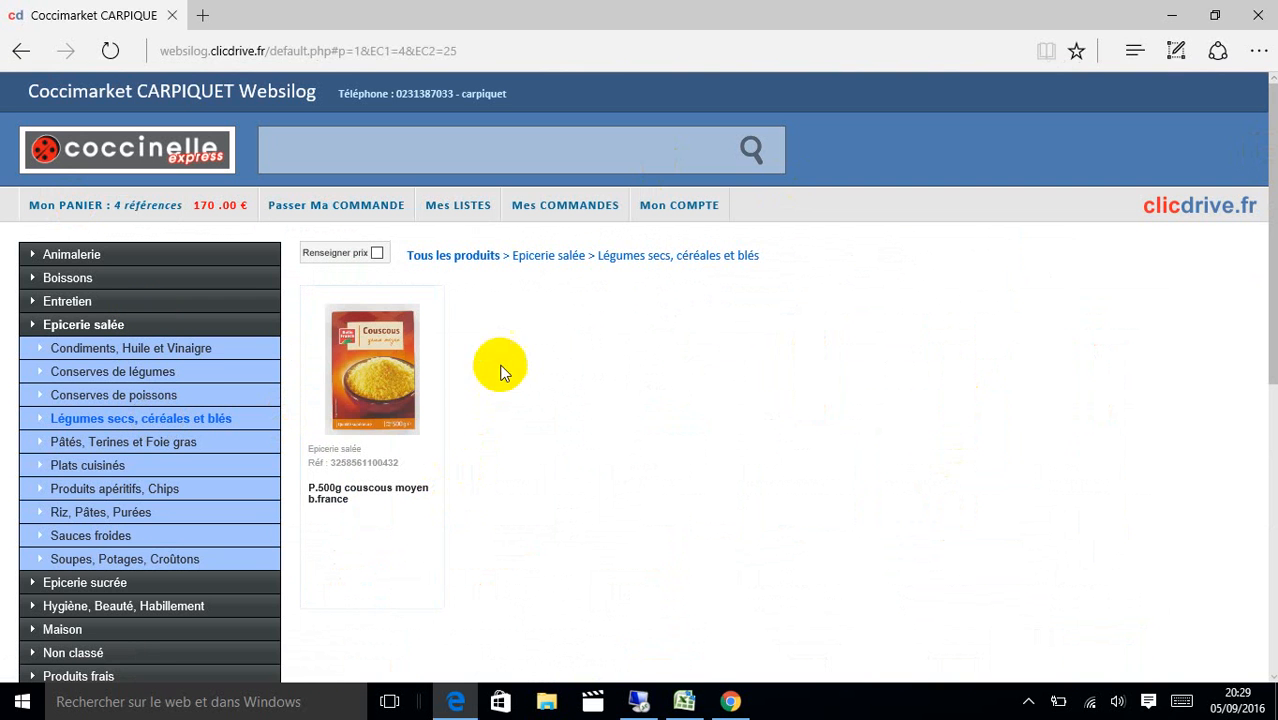
left_click(393, 422)
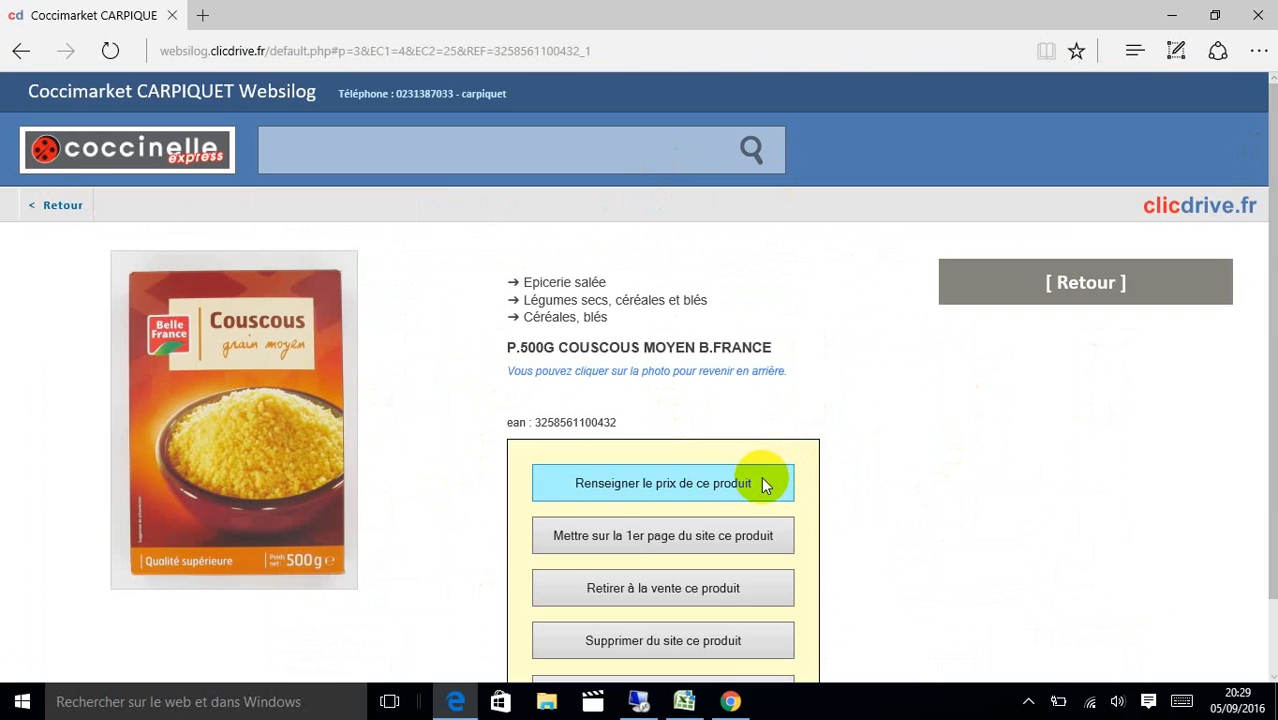
left_click(762, 481)
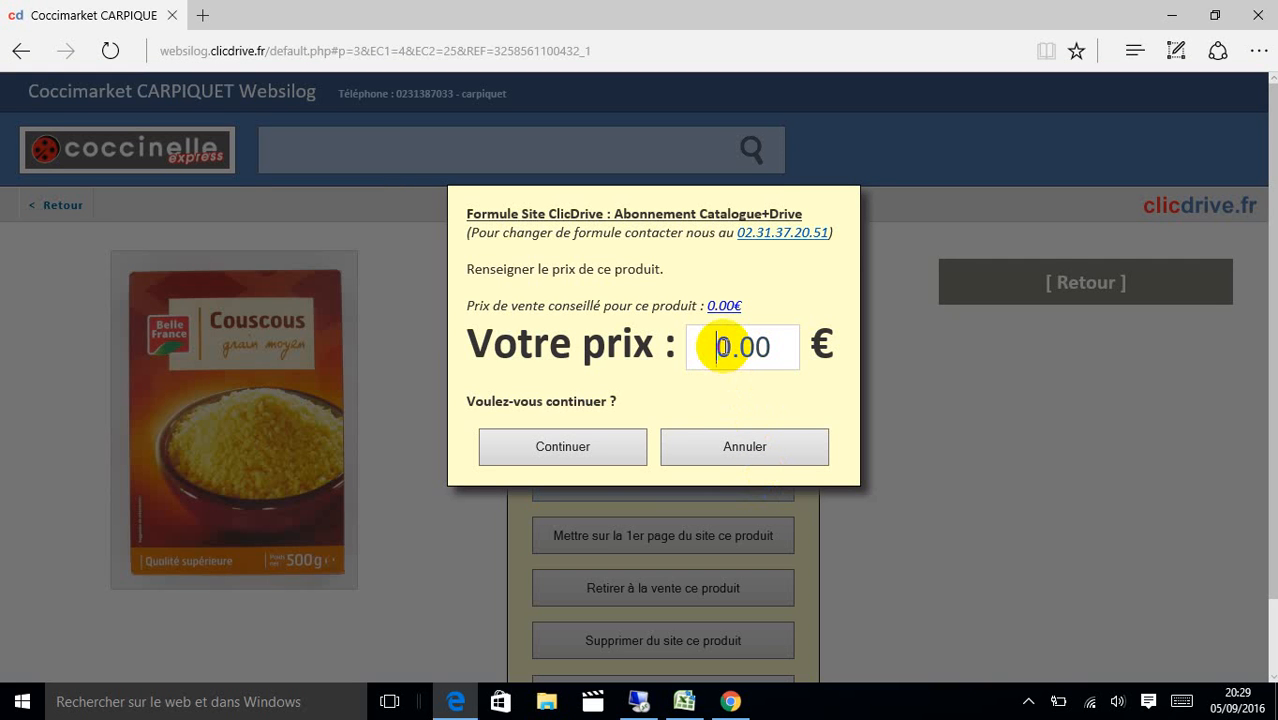
type("1")
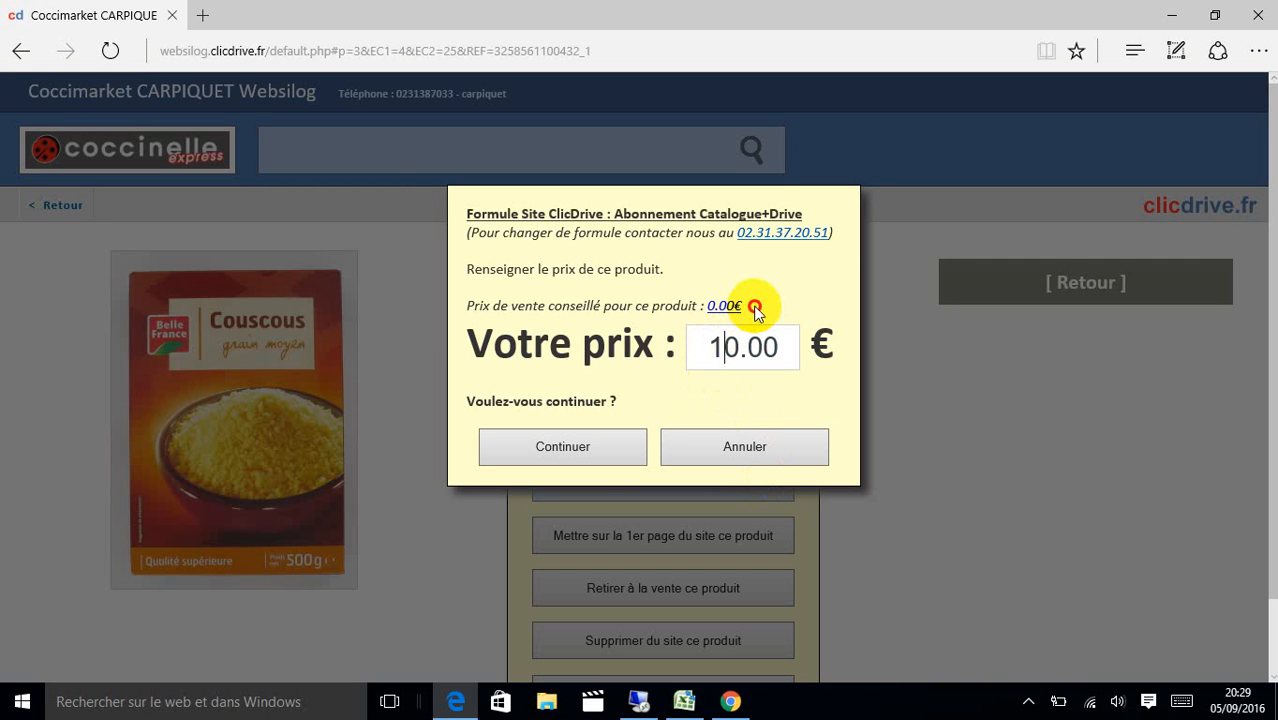
left_click_drag(755, 311, 658, 310)
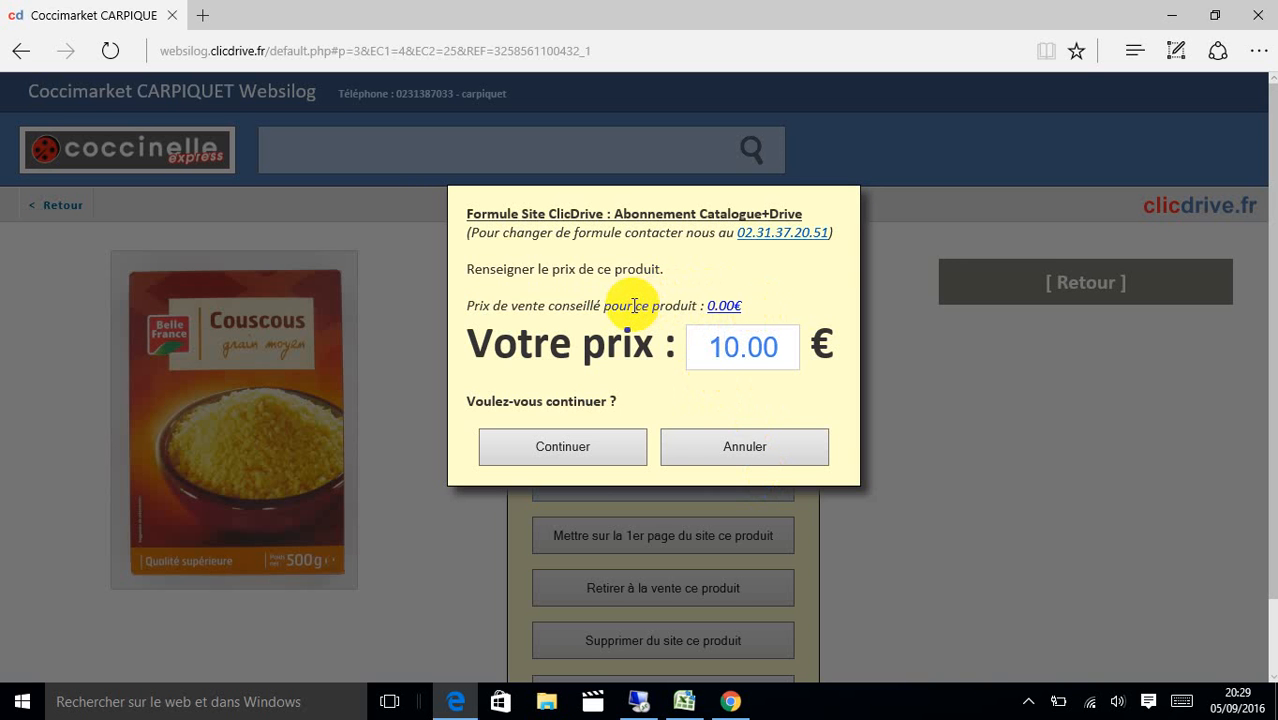
left_click(590, 445)
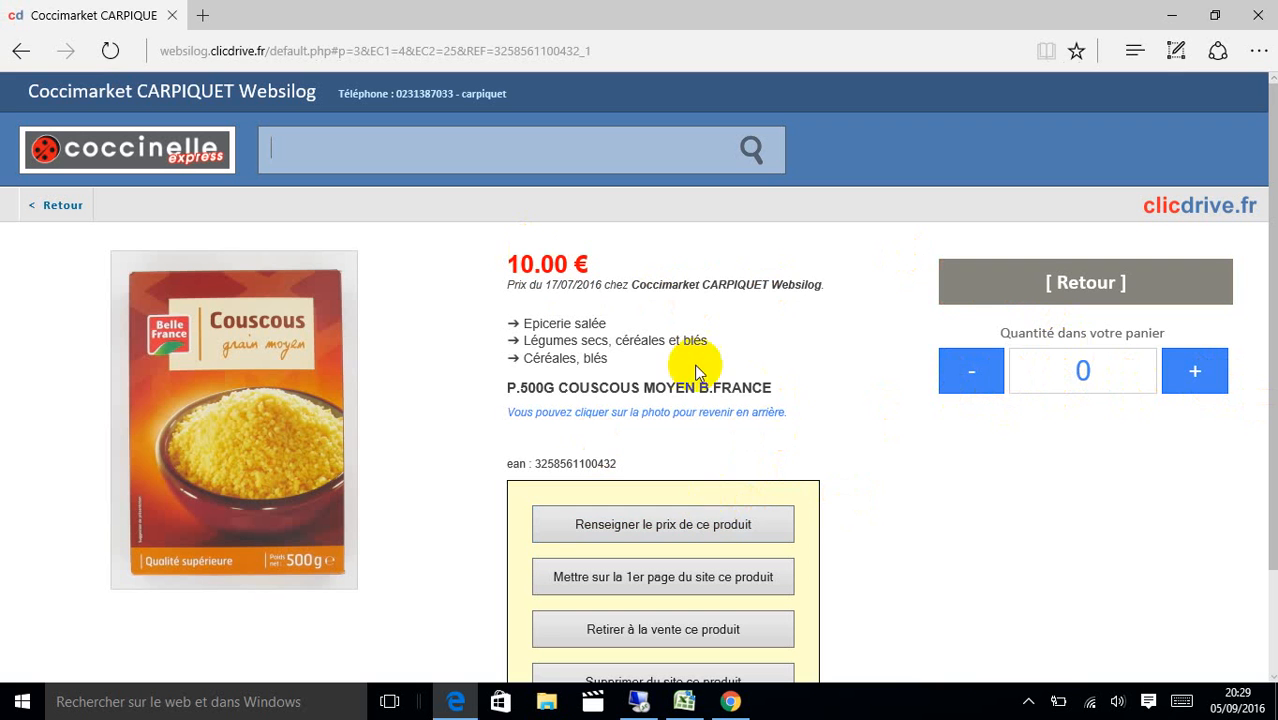
Feature the L.3 1/4 pois ex.f.carotte tins from Conserves de légumes on the homepage.
left_click(1010, 290)
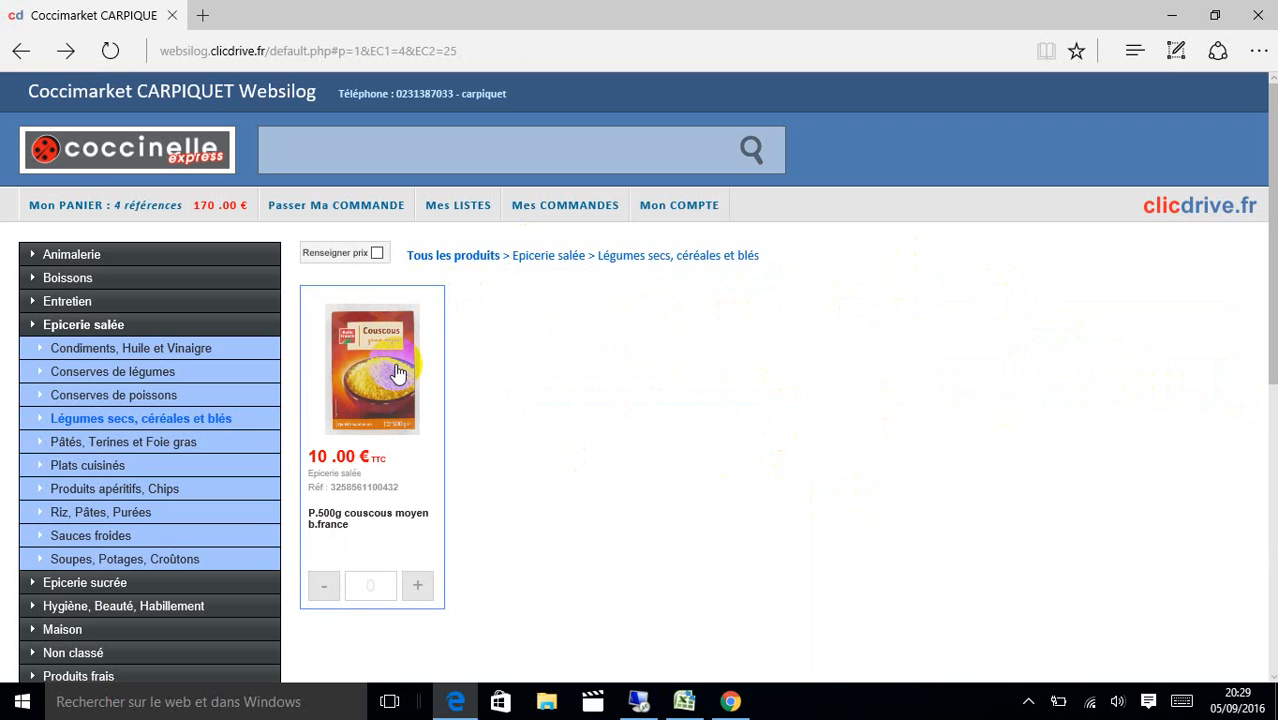
left_click(265, 372)
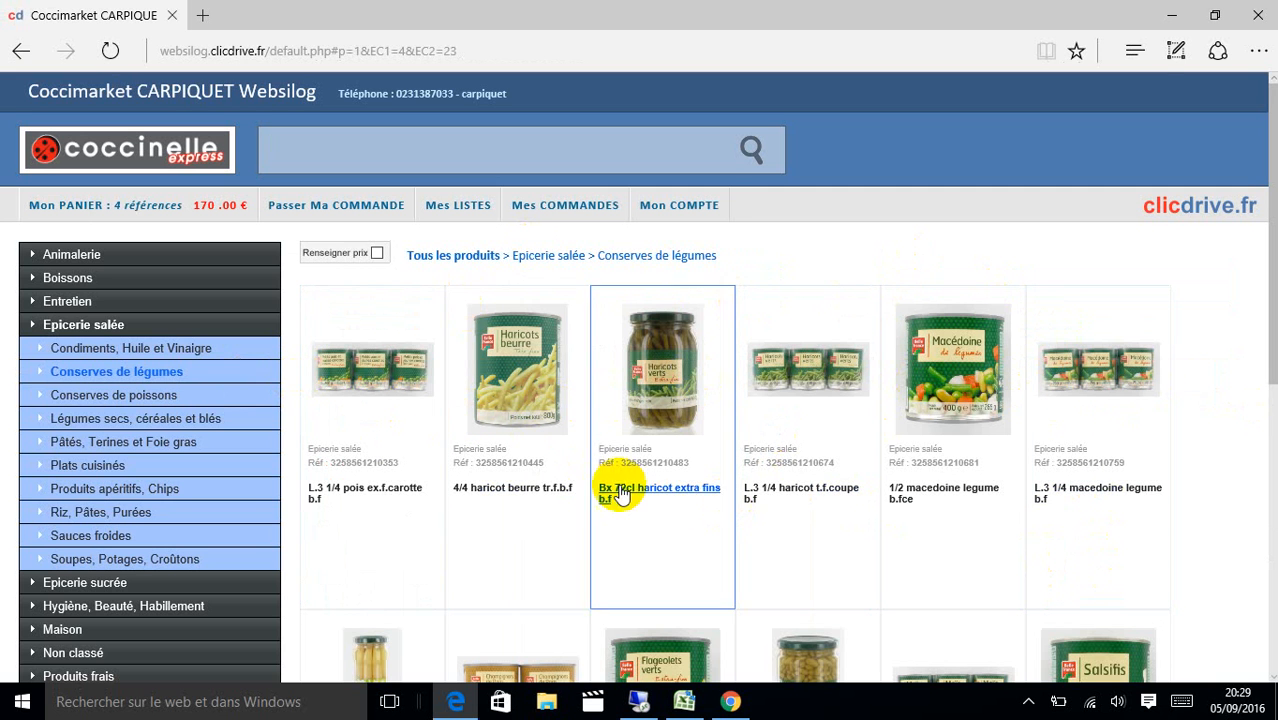
left_click(410, 361)
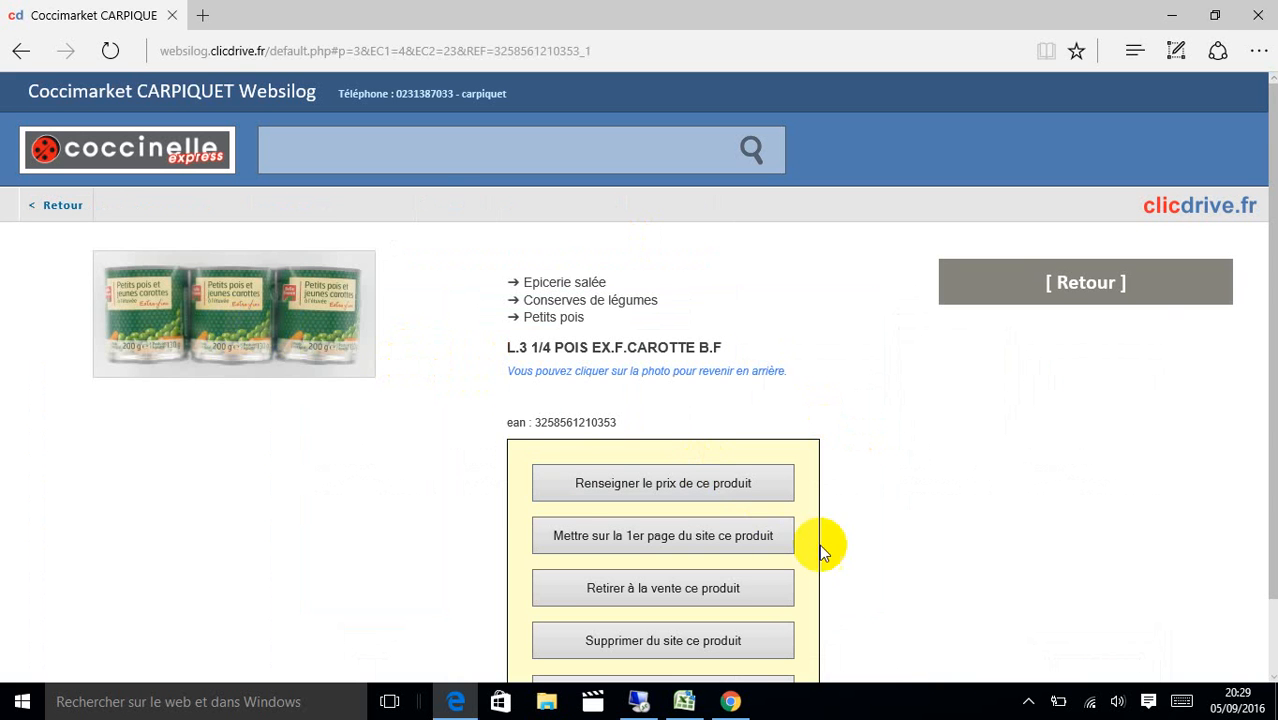
left_click(755, 538)
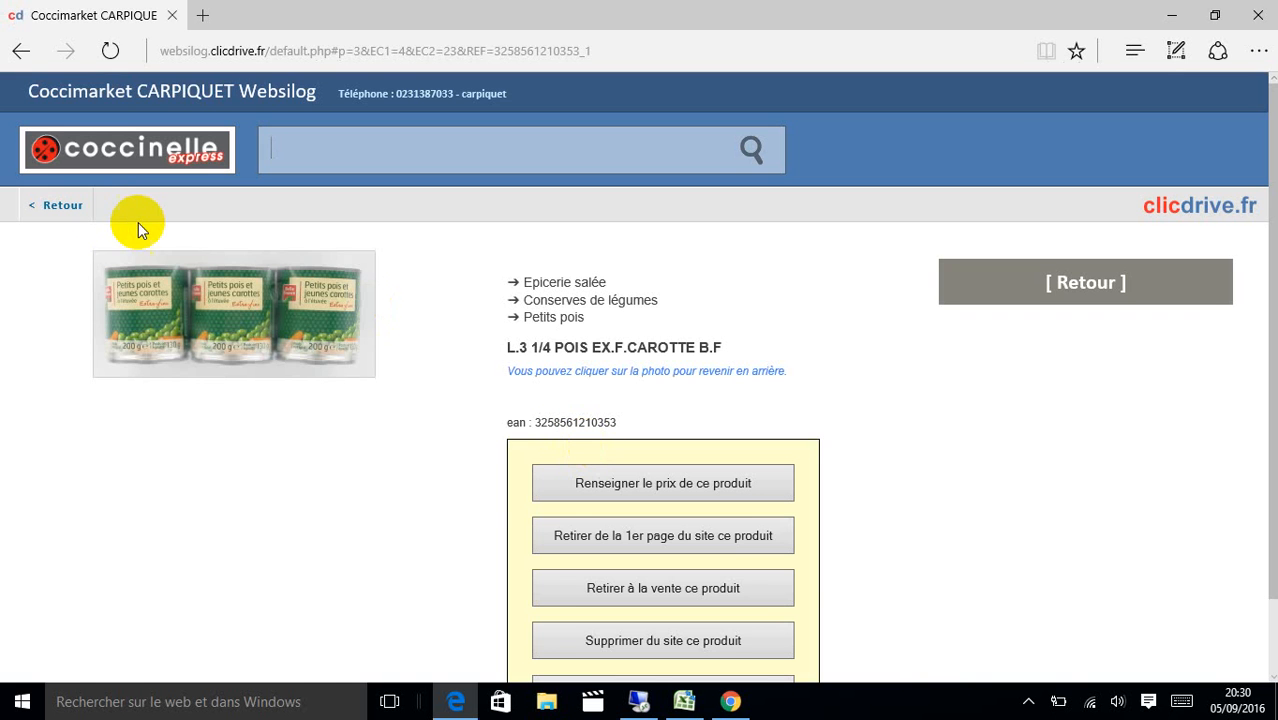
left_click(84, 206)
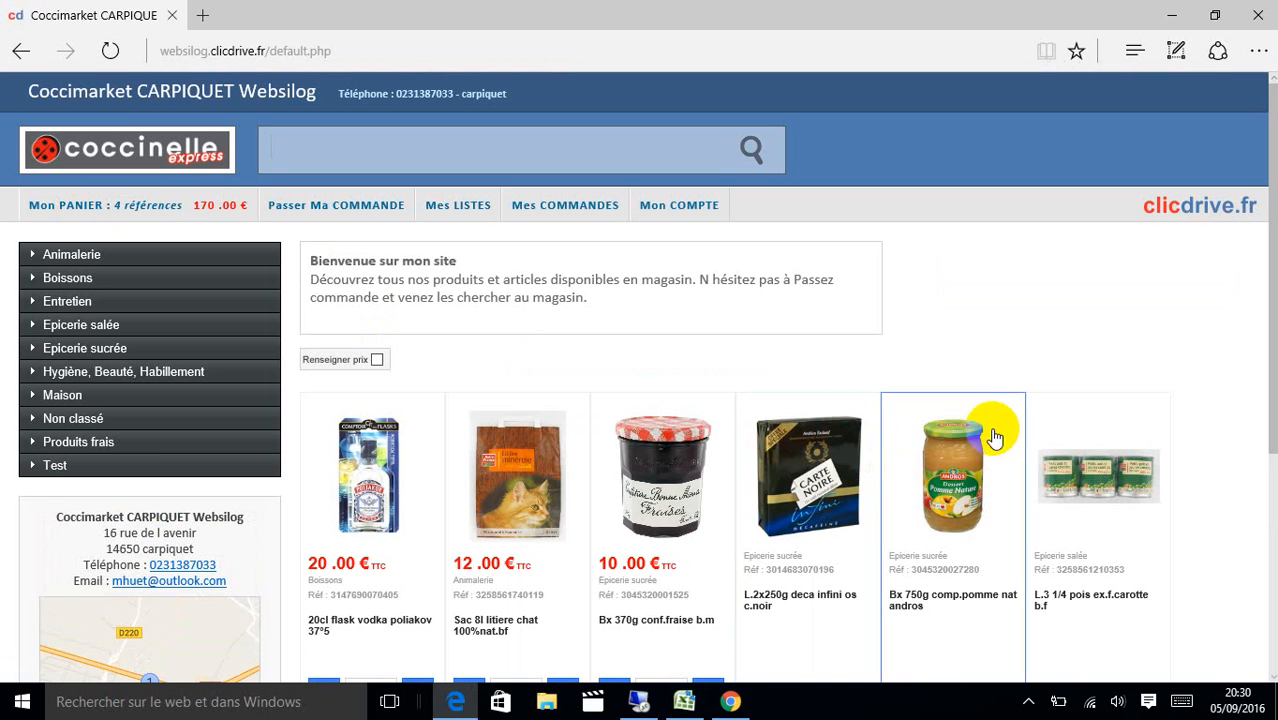
Price the featured peas and carrots at 3.00 € and return to the homepage.
left_click(1116, 490)
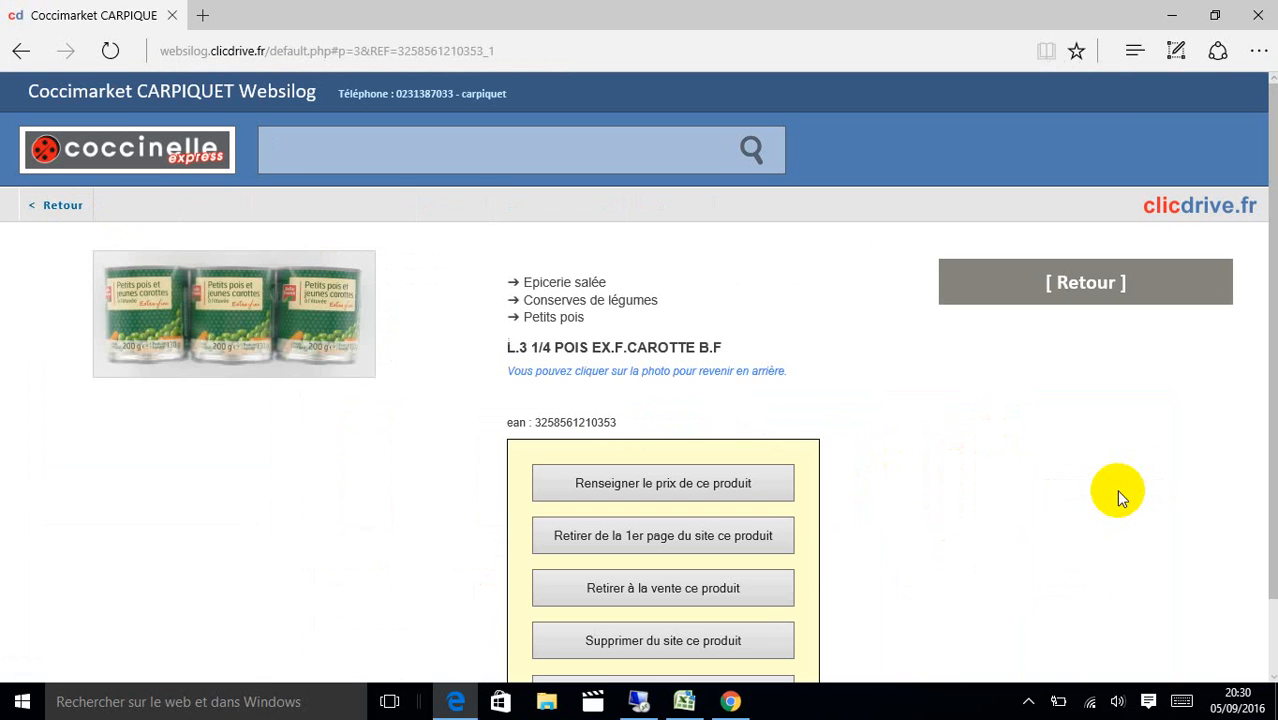
left_click(708, 490)
left_click(726, 346)
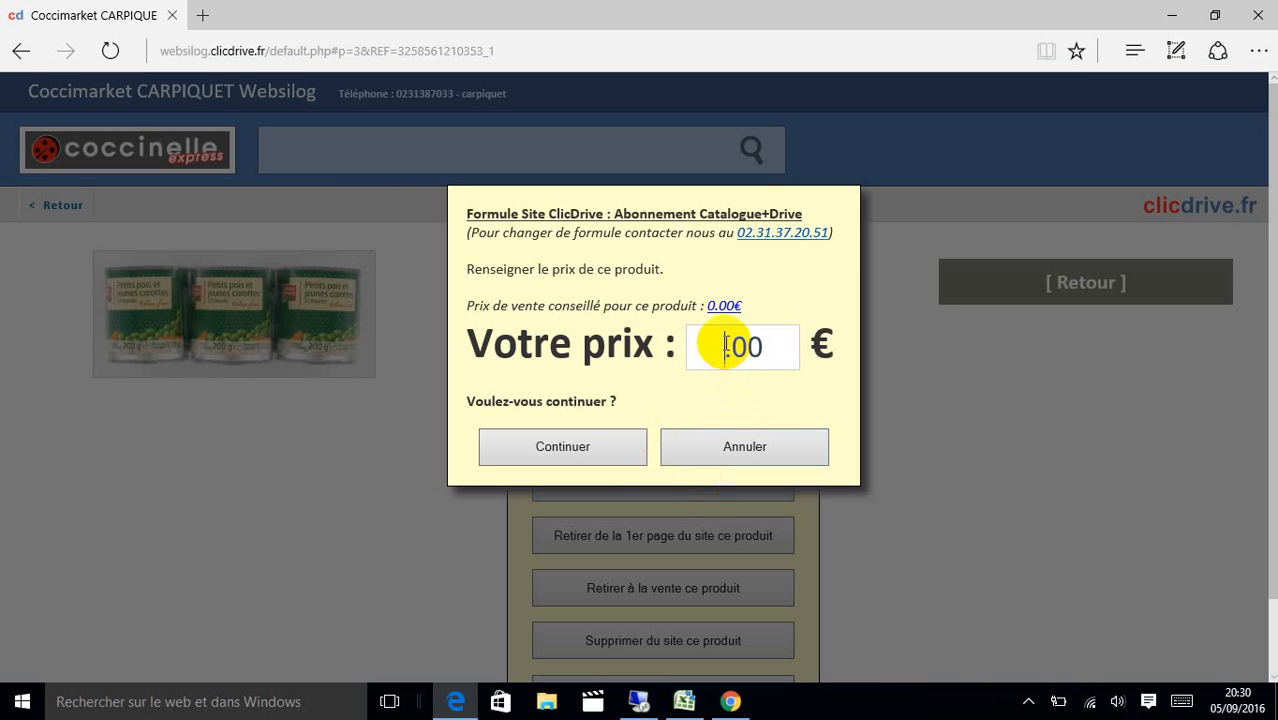
left_click(590, 452)
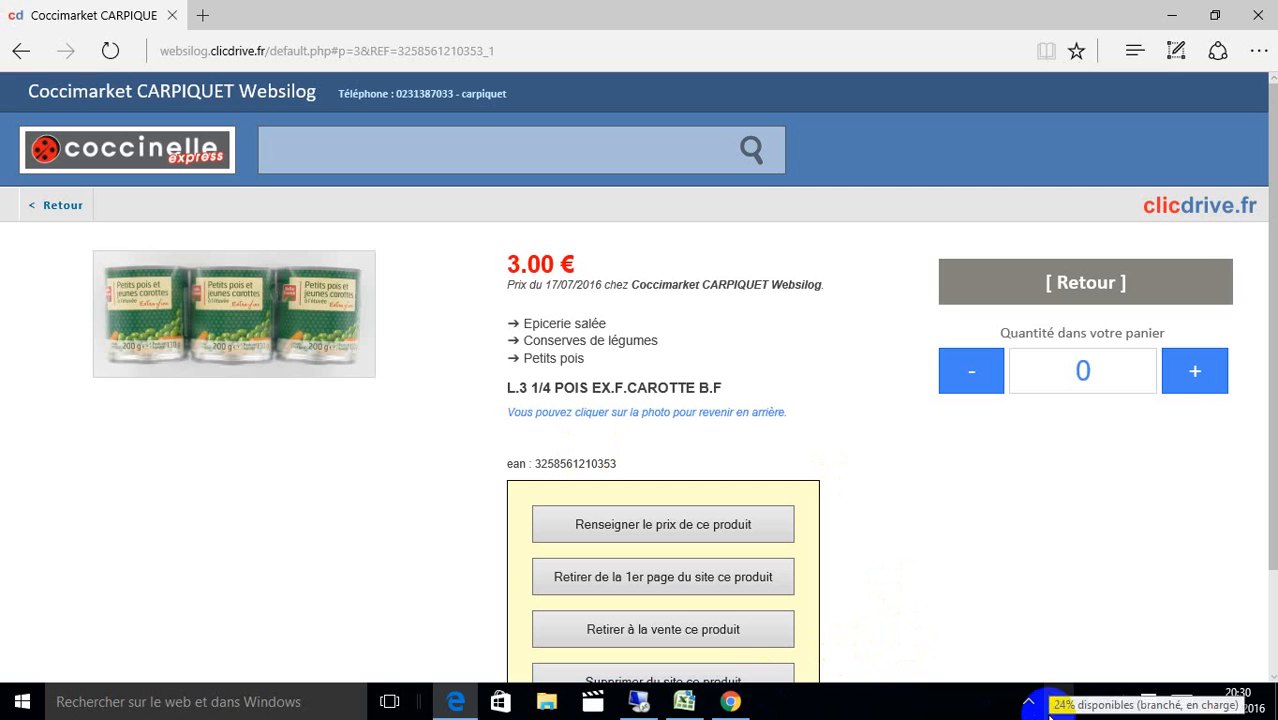
left_click(1031, 266)
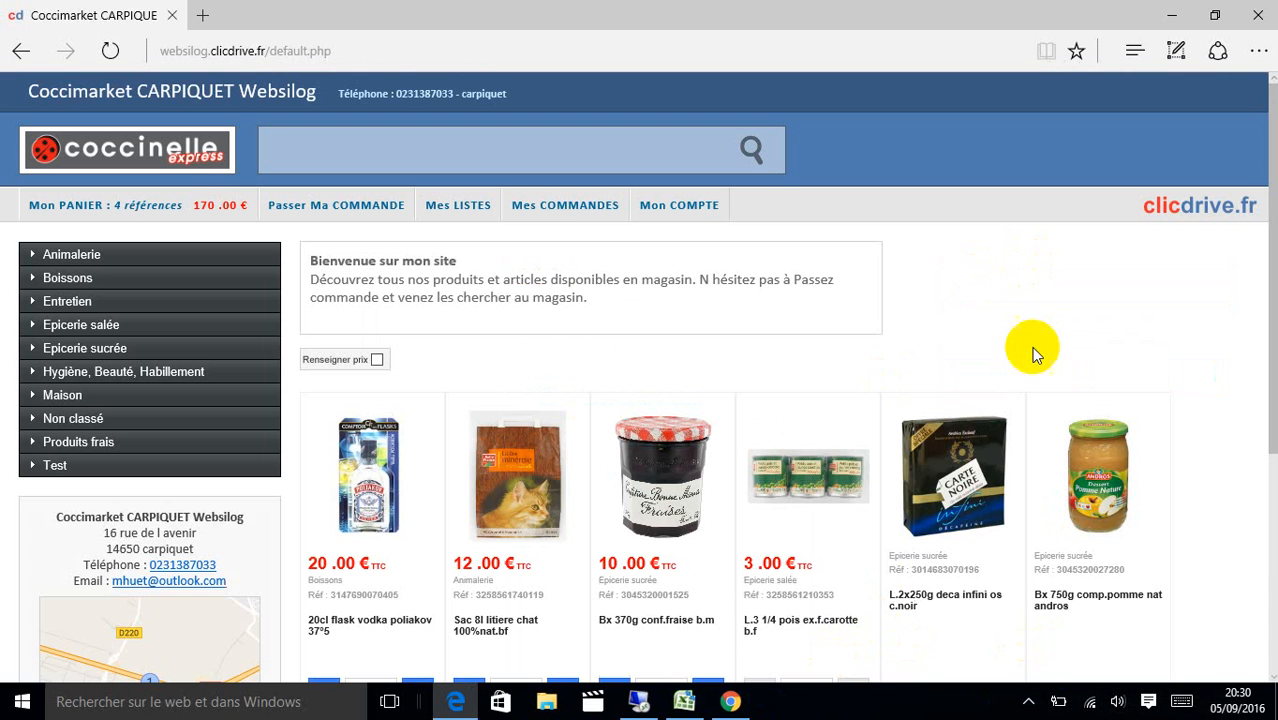
Remove the peas and carrots tins from the homepage.
left_click(834, 519)
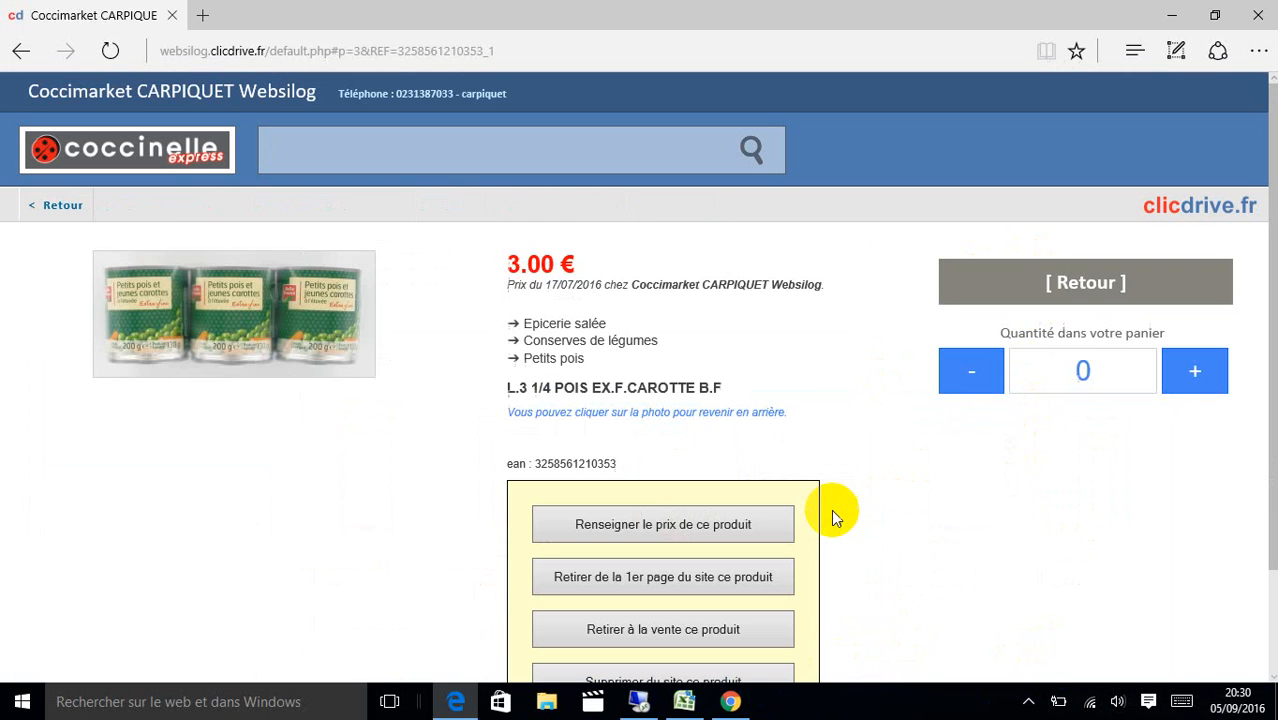
left_click(730, 580)
left_click(593, 445)
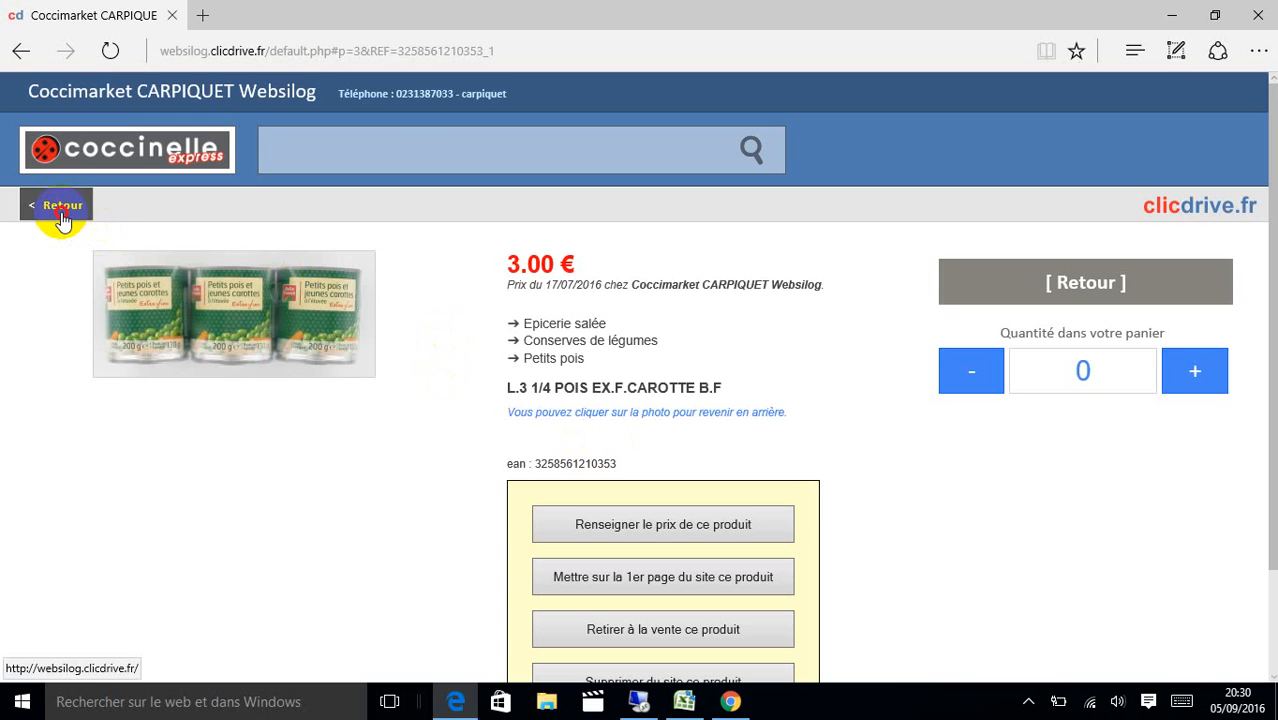
left_click(46, 208)
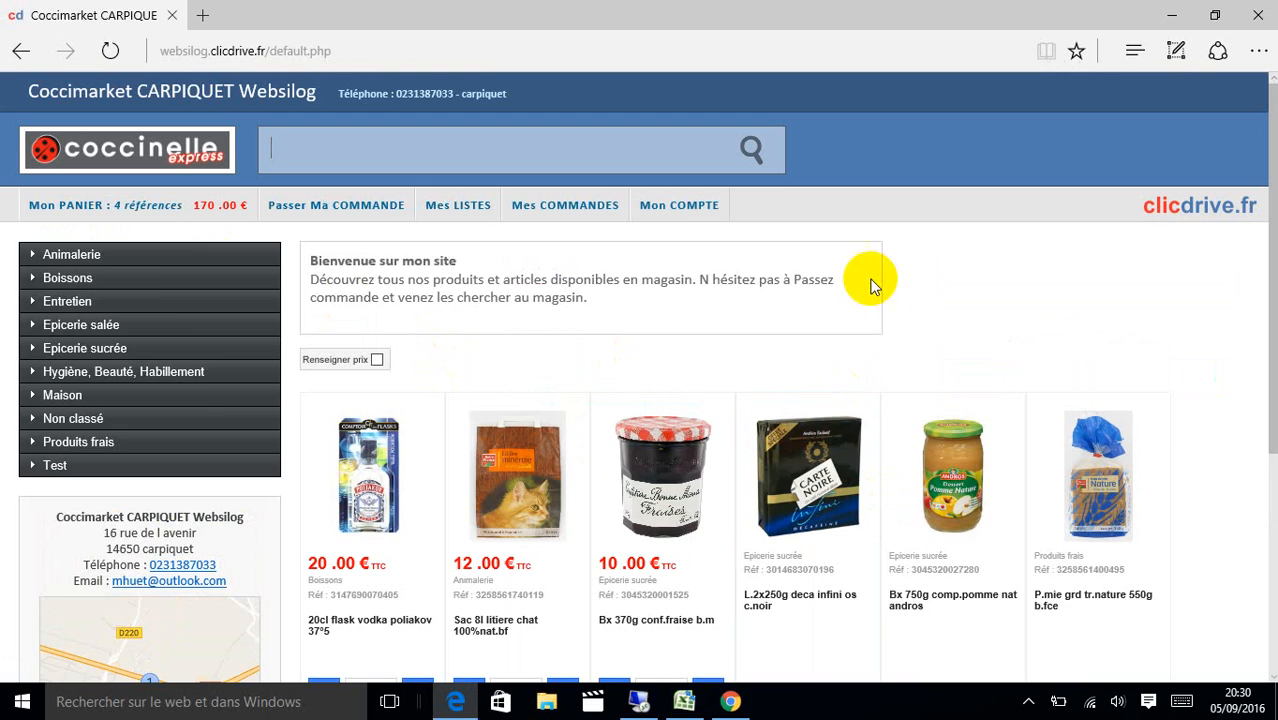
Set the Carte Noire decaf coffee price to 3.00 €.
left_click(834, 464)
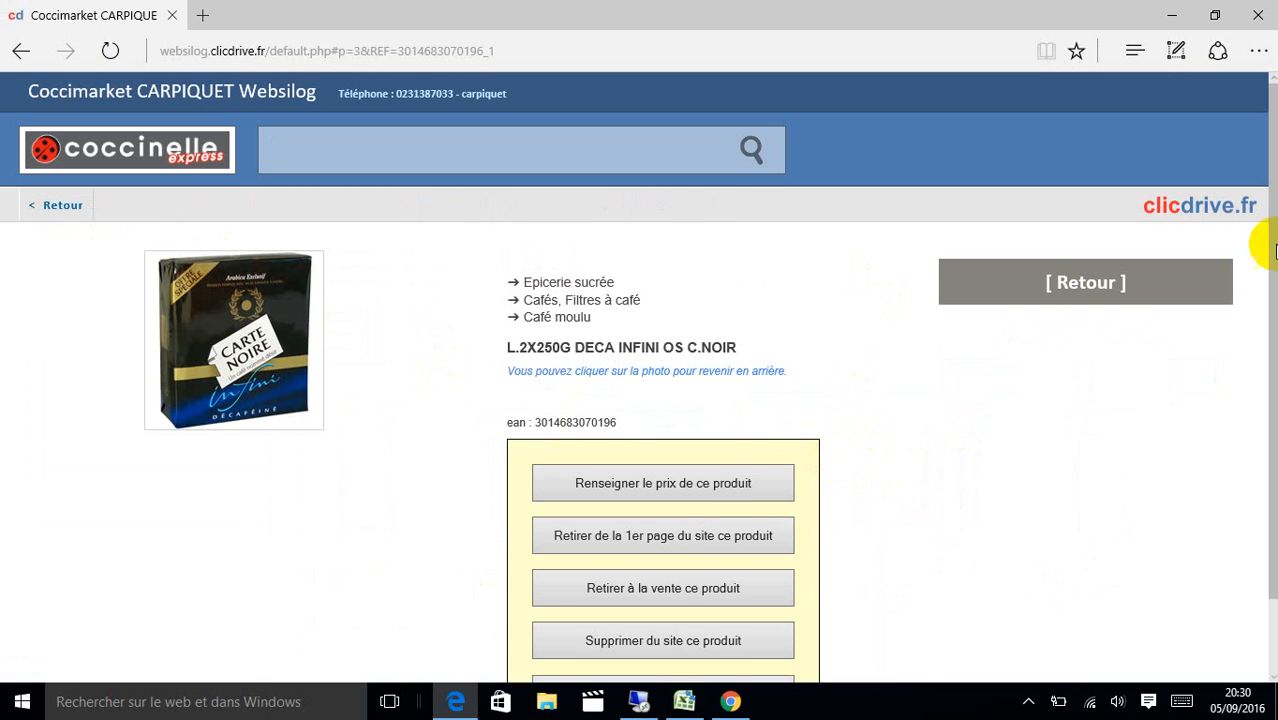
scroll(1258, 240, "down", 1)
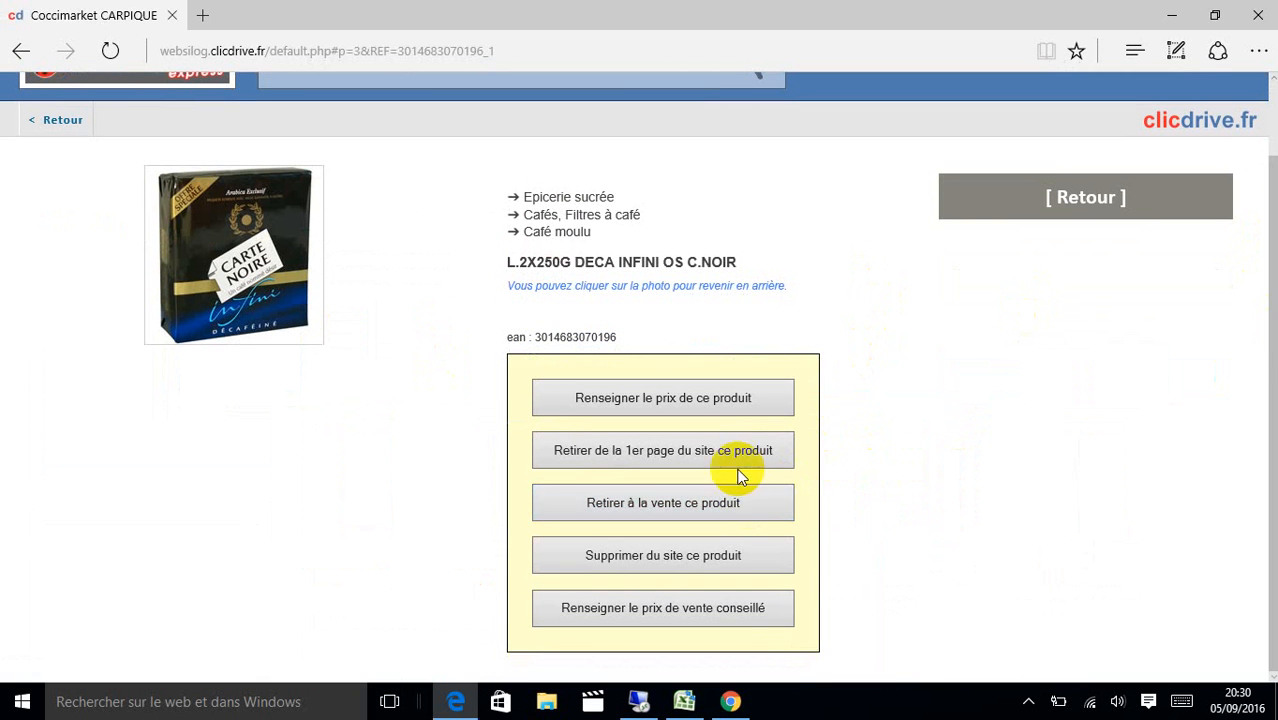
left_click(710, 397)
left_click(727, 355)
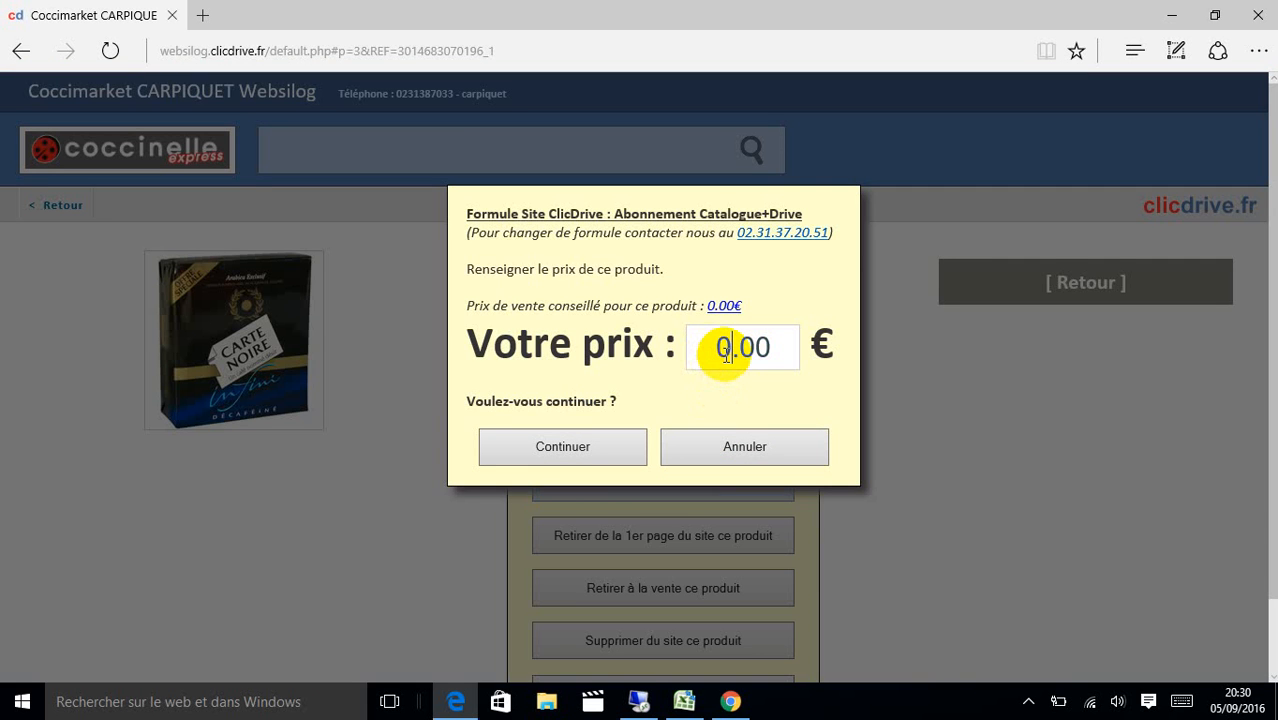
type("3")
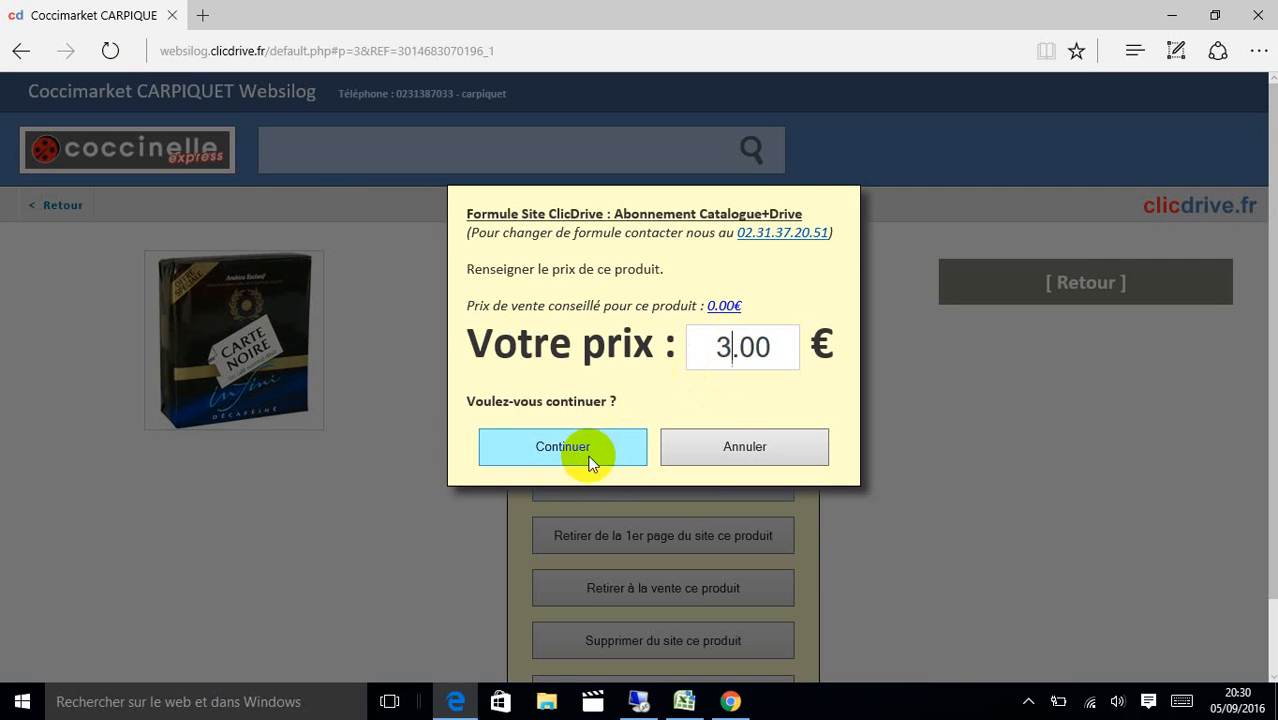
left_click(505, 456)
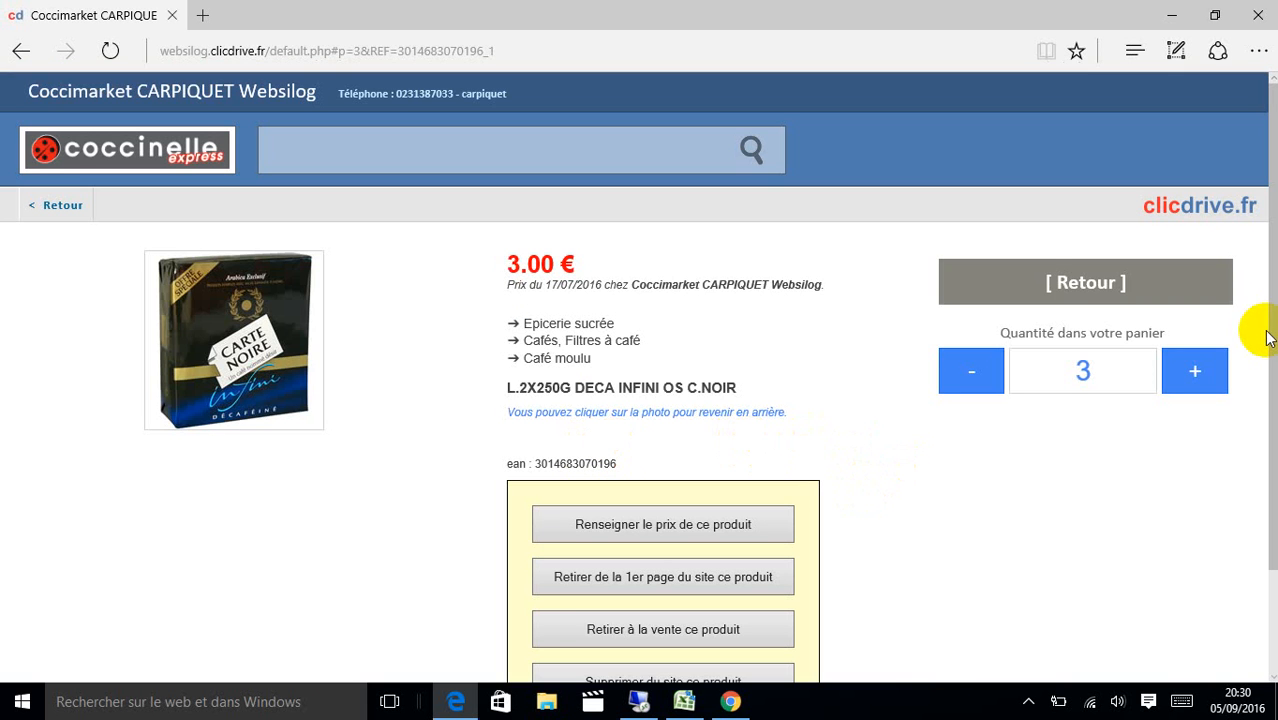
Withdraw the Carte Noire decaf from sale and delete it from the site.
scroll(1271, 330, "down", 1)
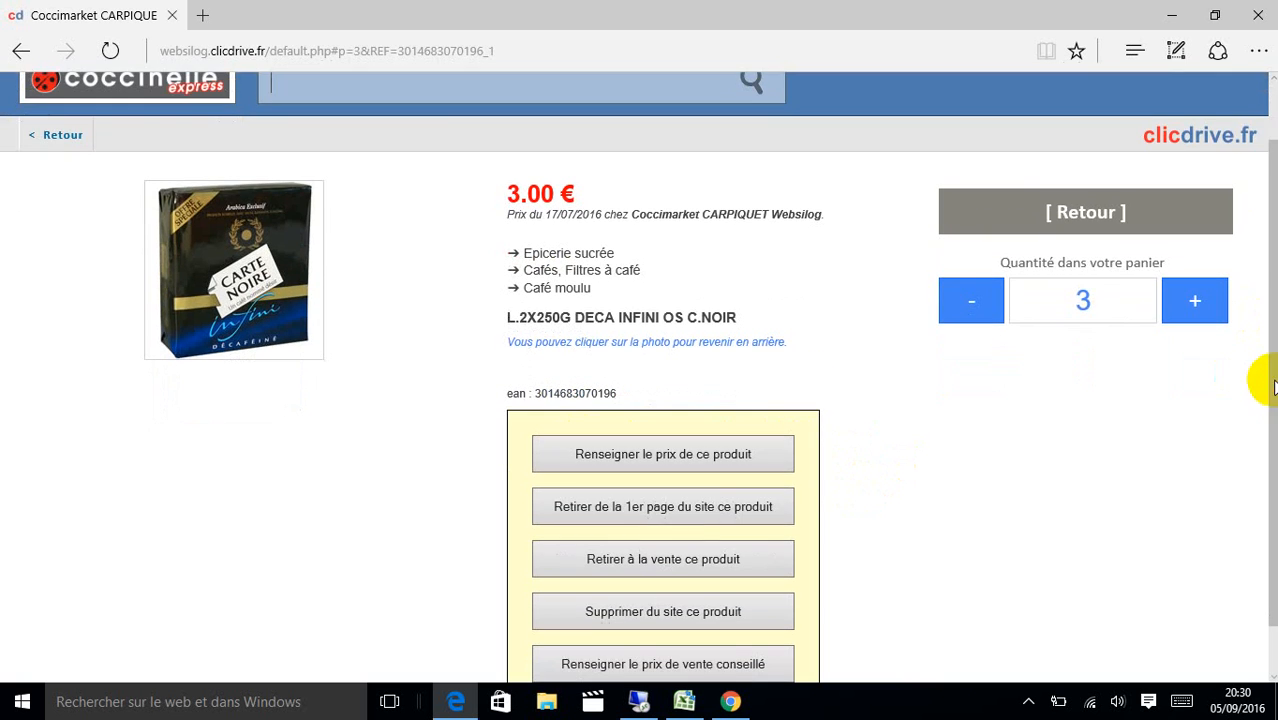
left_click(697, 551)
left_click(608, 440)
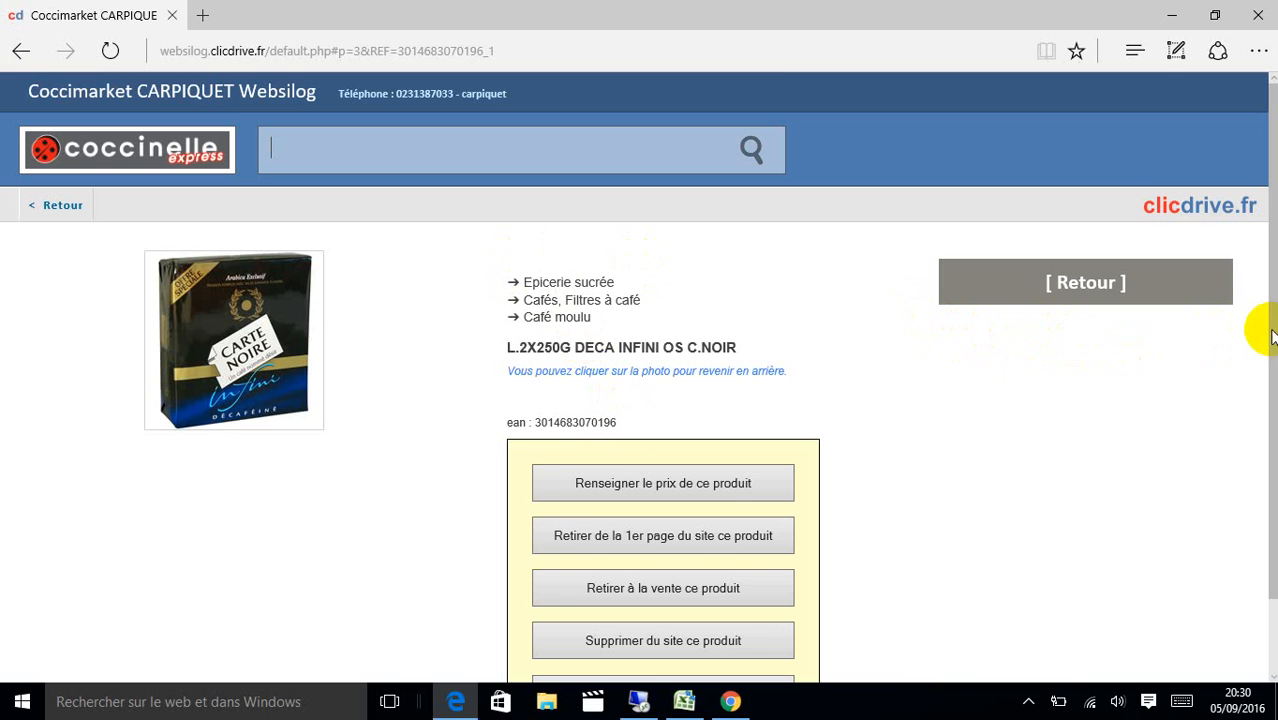
left_click_drag(1270, 353, 1270, 422)
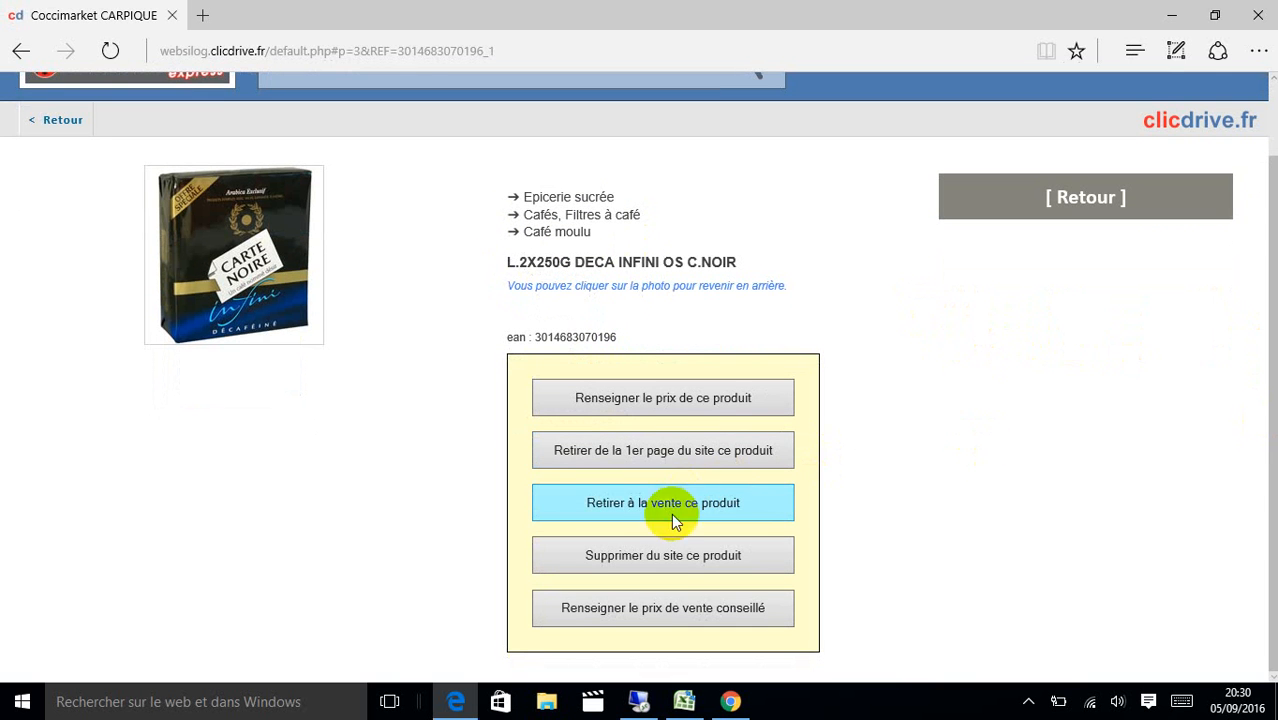
left_click(673, 558)
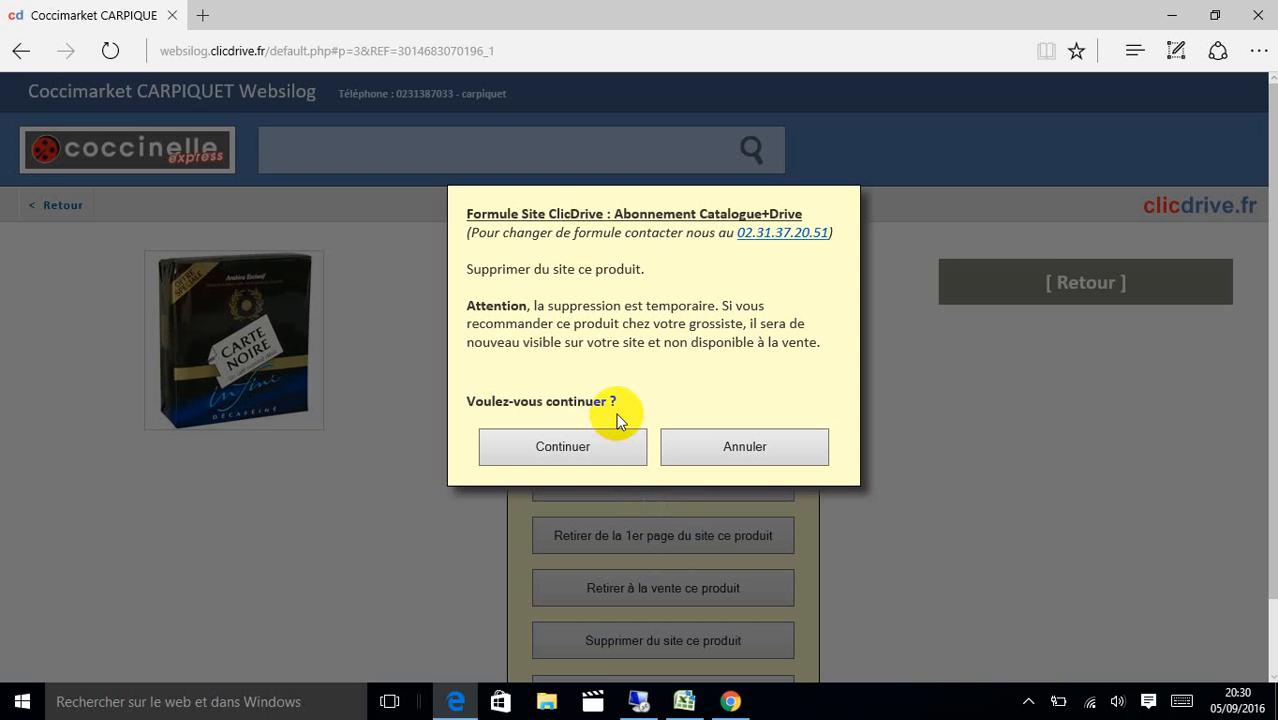
left_click(565, 446)
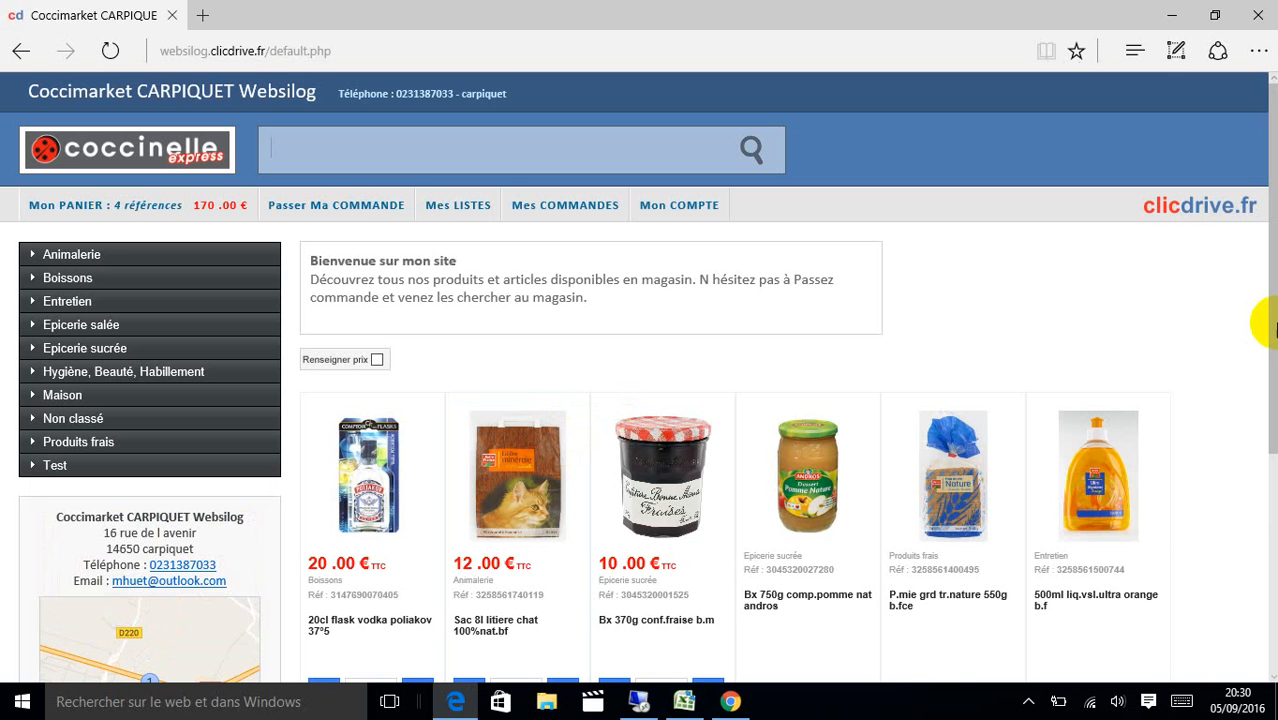
scroll(1272, 327, "down", 3)
scroll(1262, 520, "up", 3)
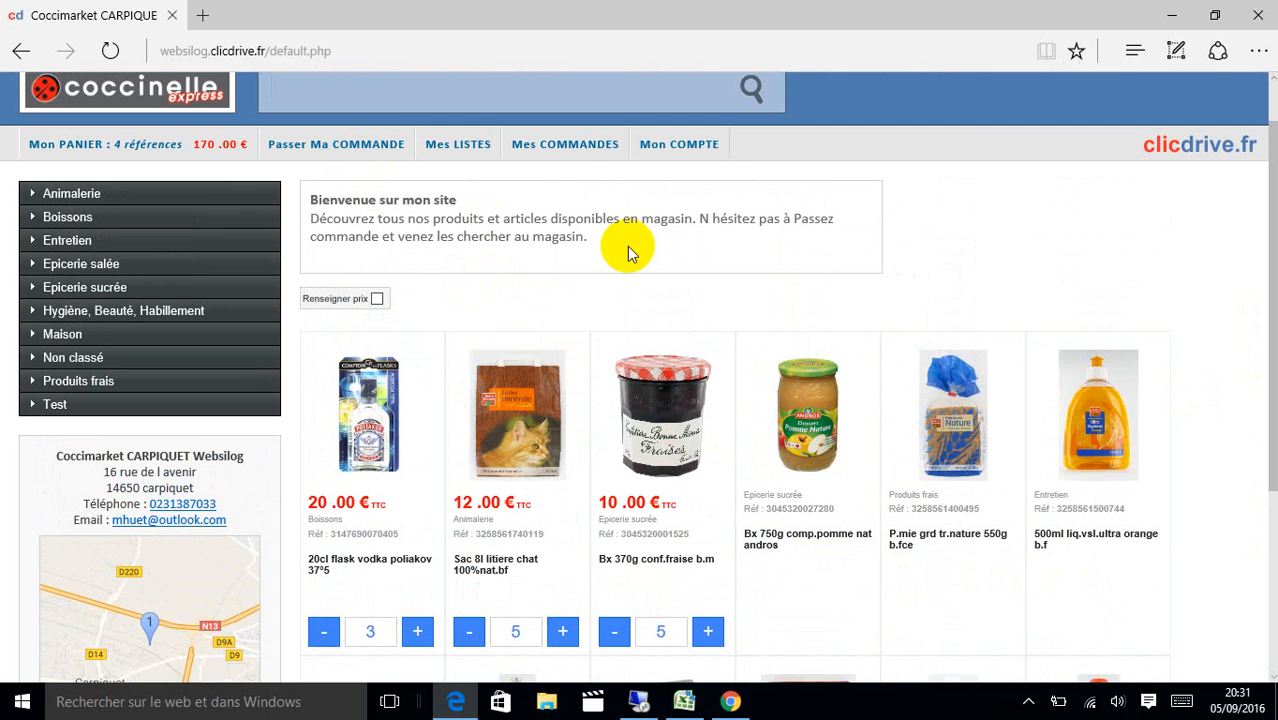
left_click(774, 380)
left_click_drag(1258, 271, 1270, 400)
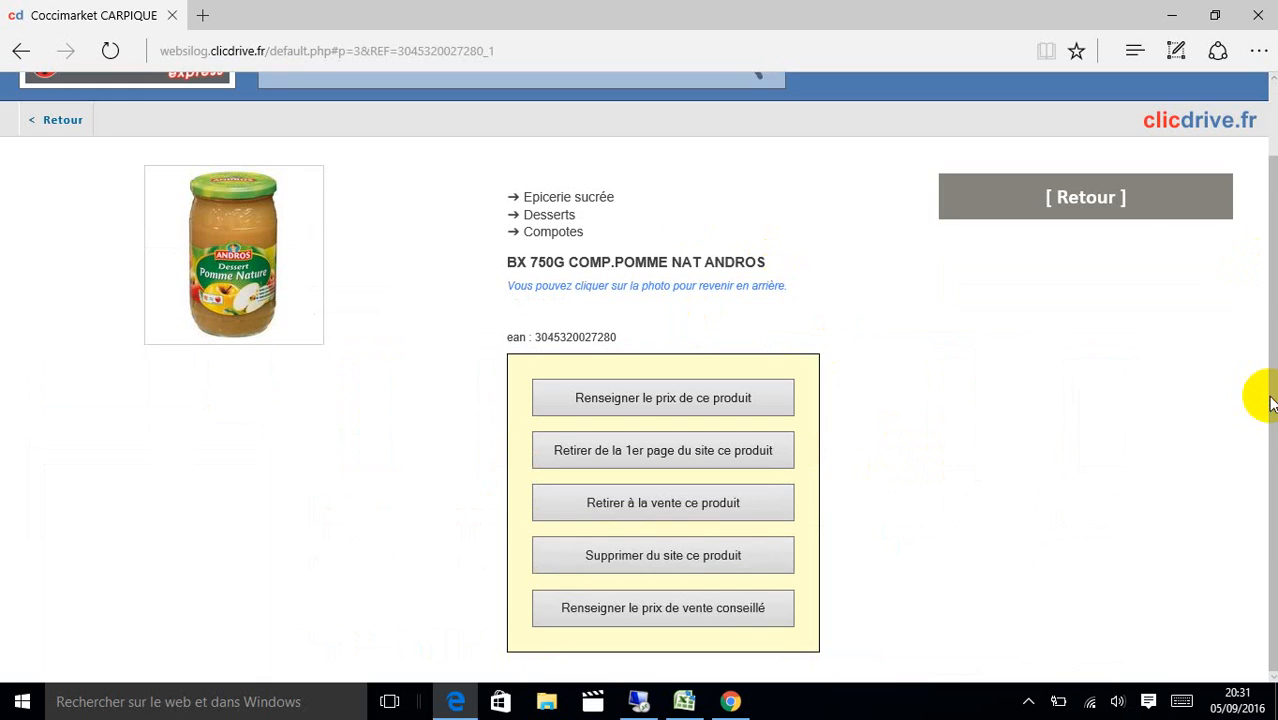
left_click(742, 612)
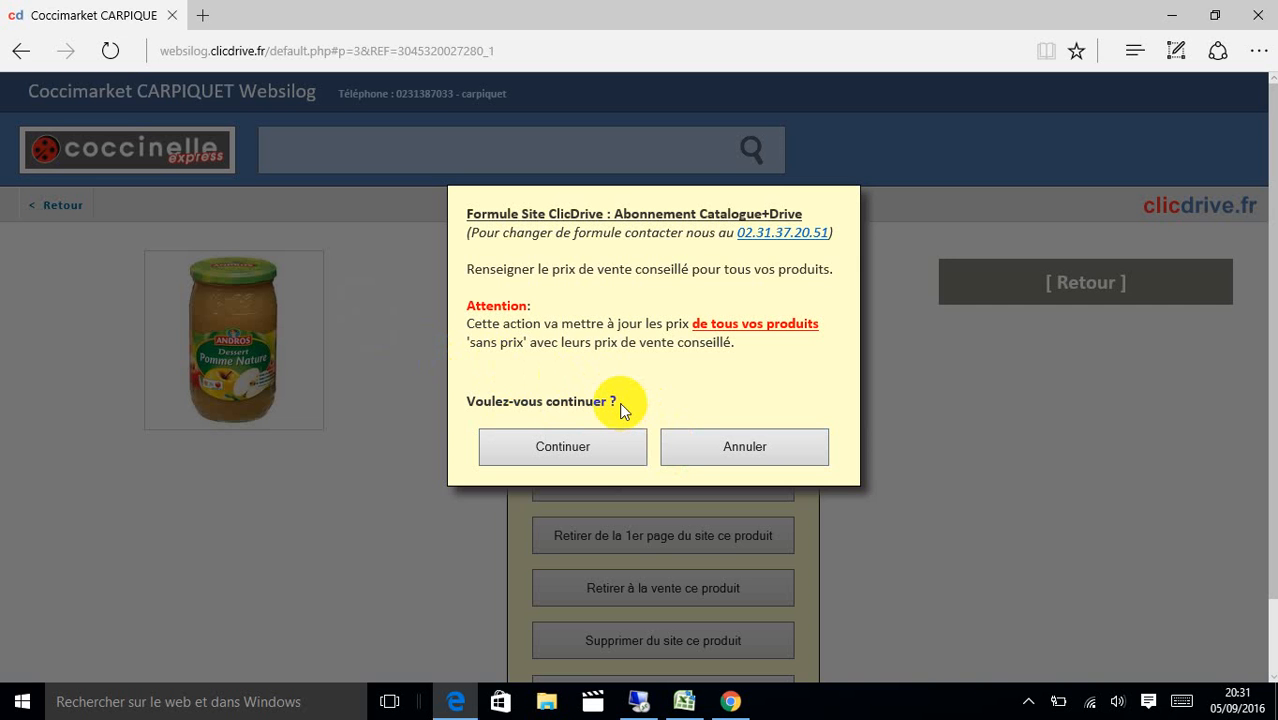
left_click(750, 446)
left_click(1069, 190)
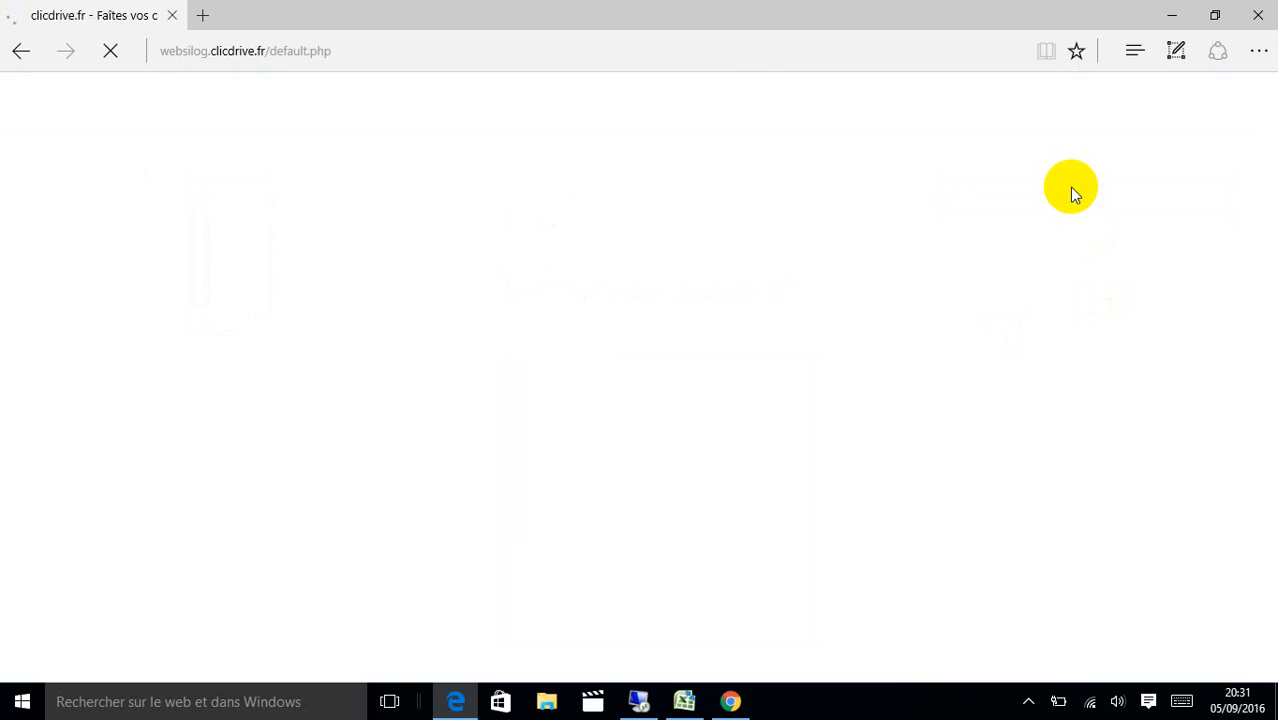
Set Fonctionnement du Site to Catalogue Produit with Afficher les prix in the administration page.
scroll(647, 378, "down", 3)
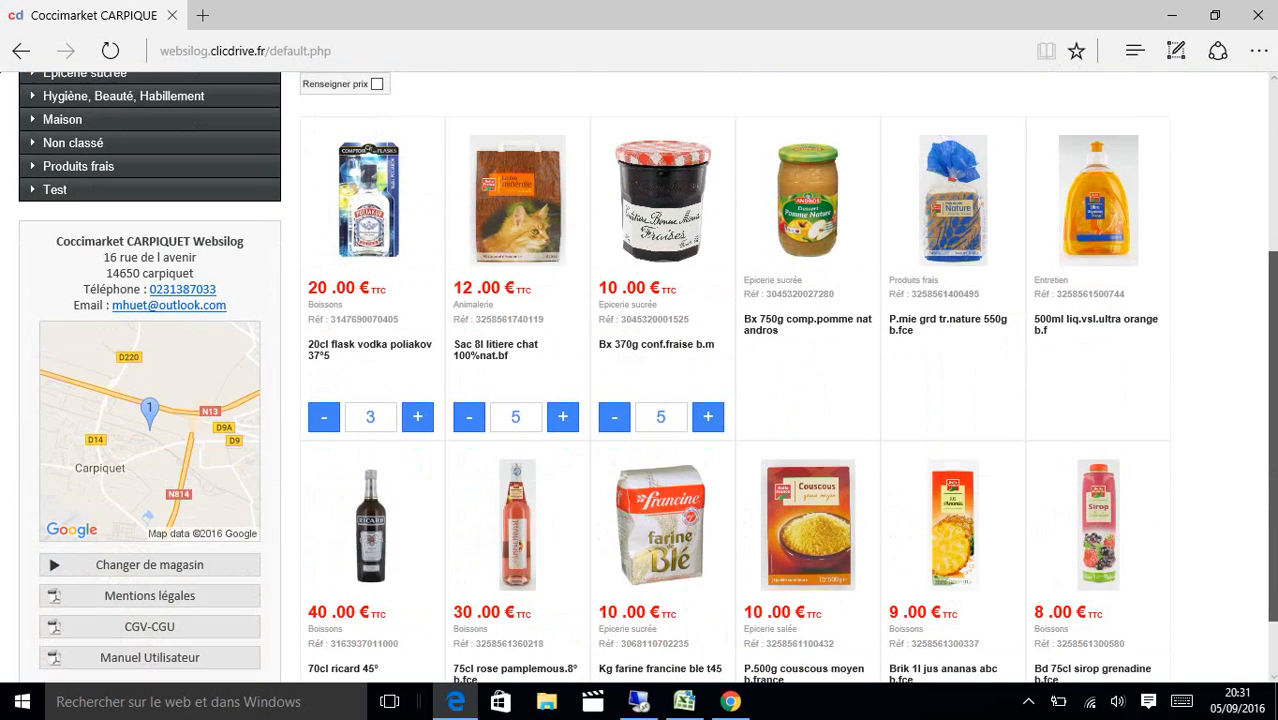
scroll(755, 233, "up", 3)
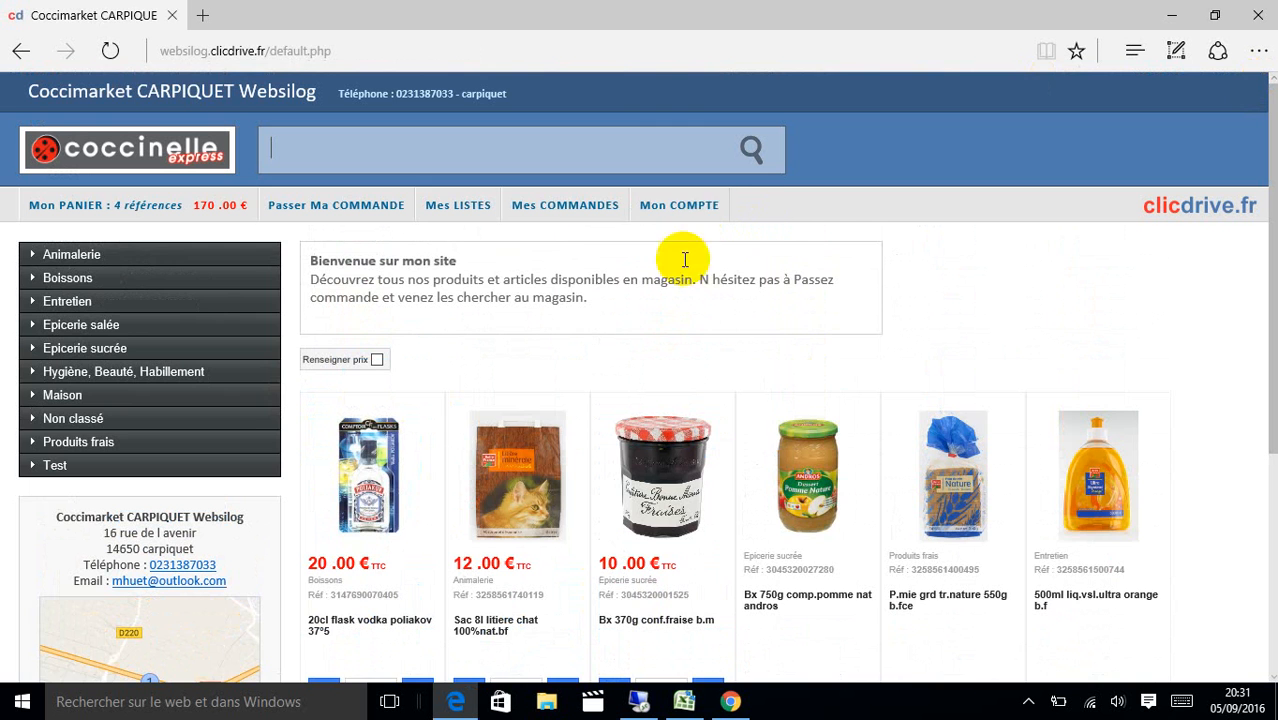
left_click(697, 205)
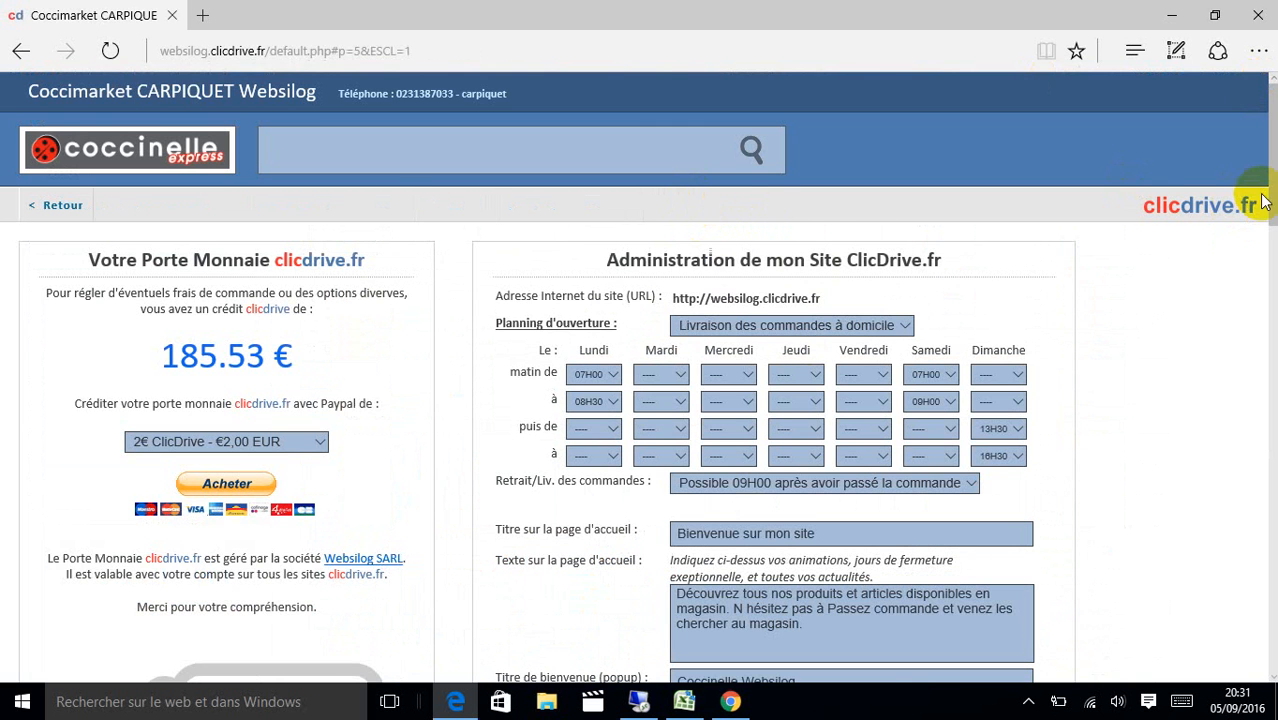
left_click_drag(1274, 200, 1272, 295)
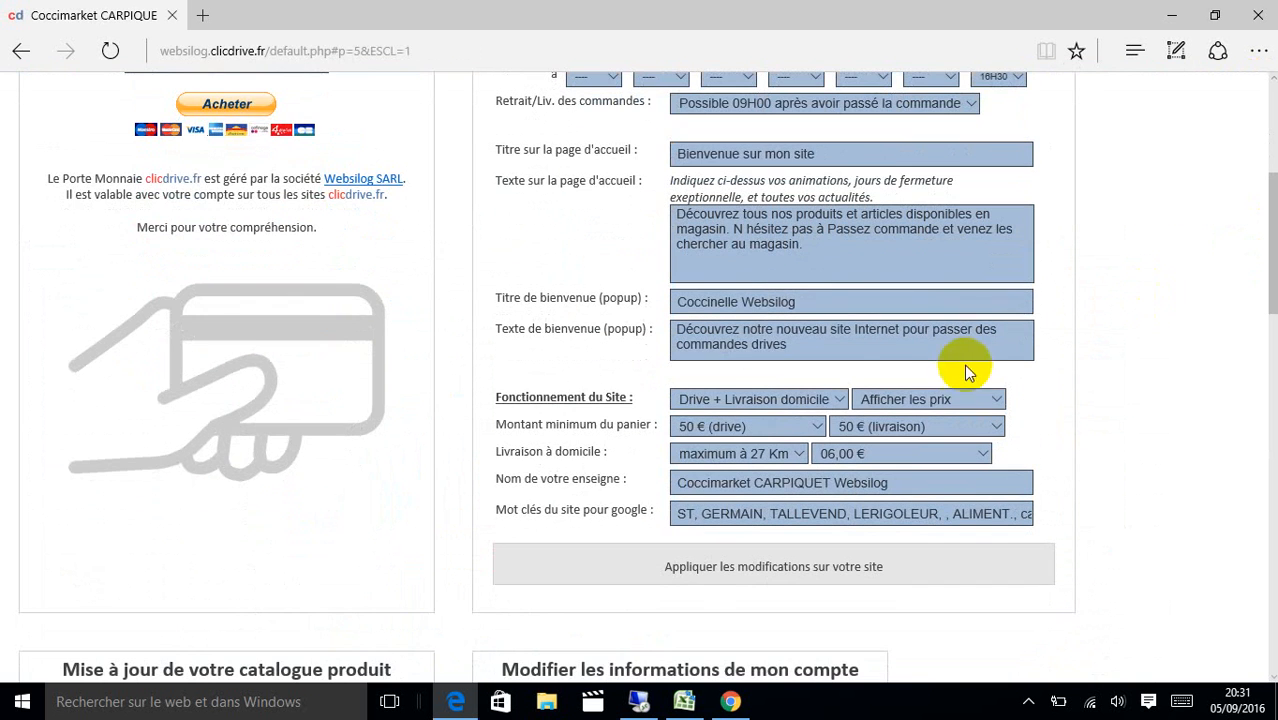
left_click(841, 396)
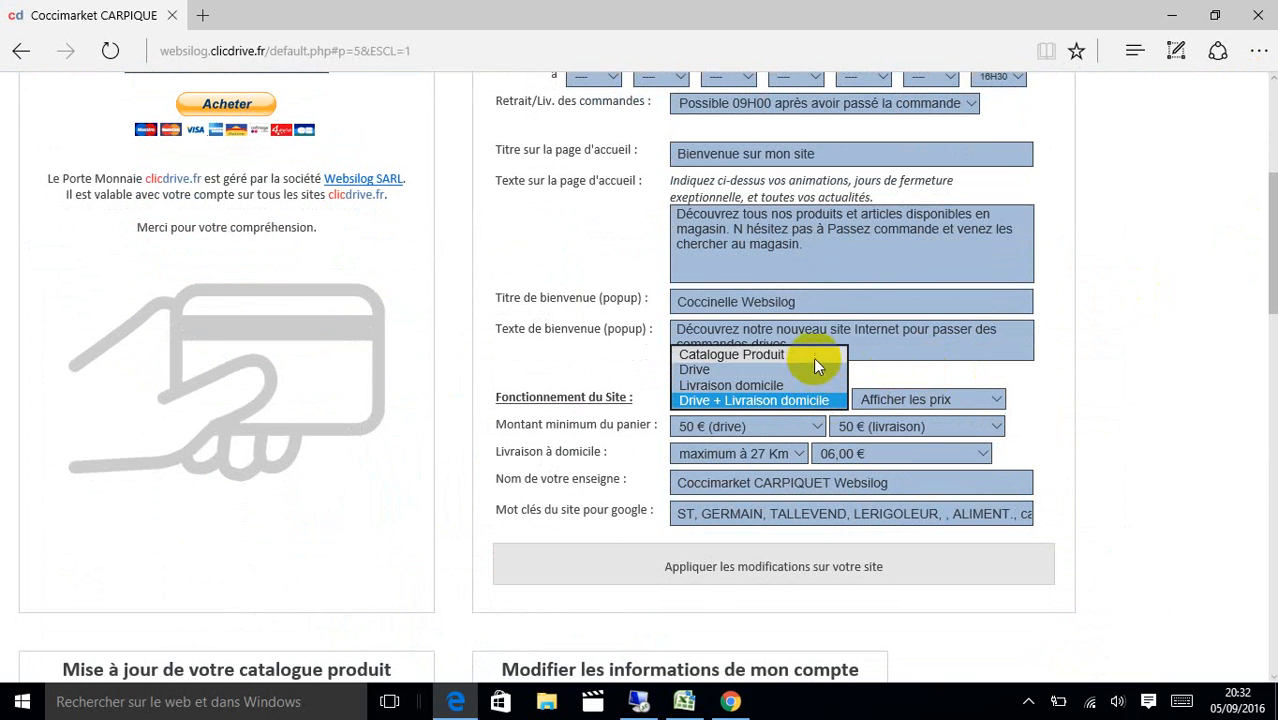
left_click(813, 356)
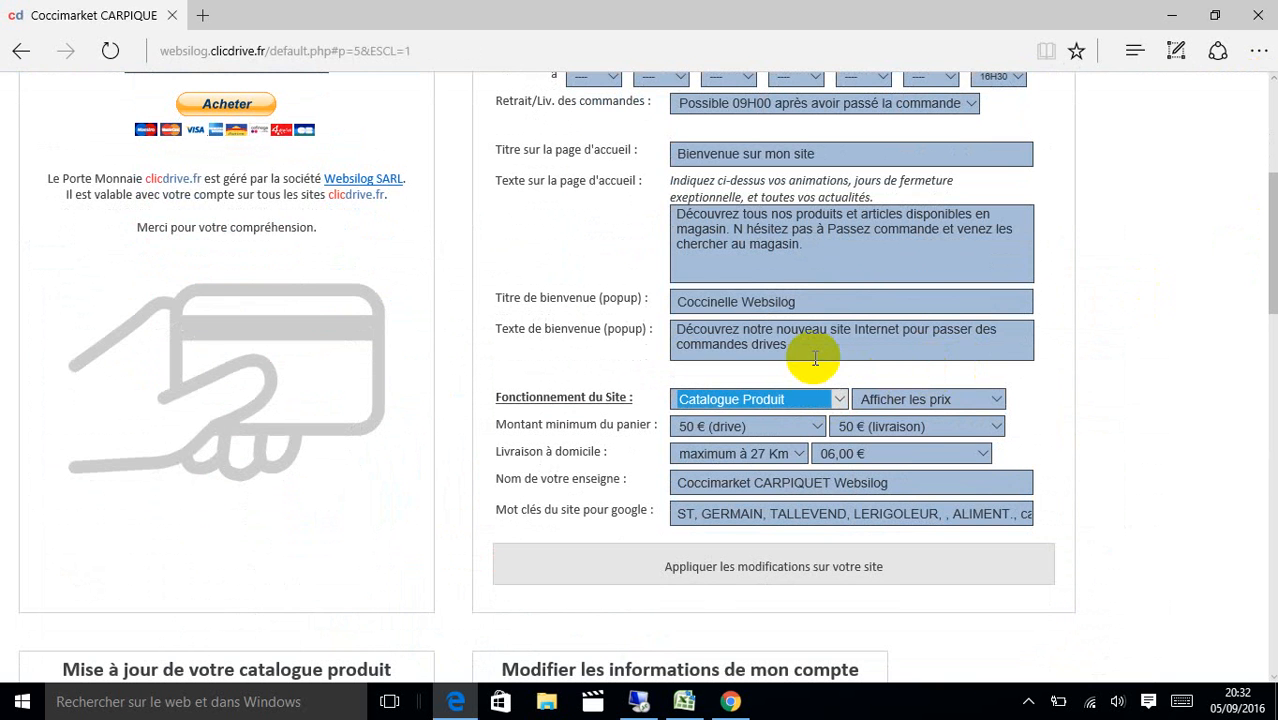
left_click(872, 402)
left_click(858, 399)
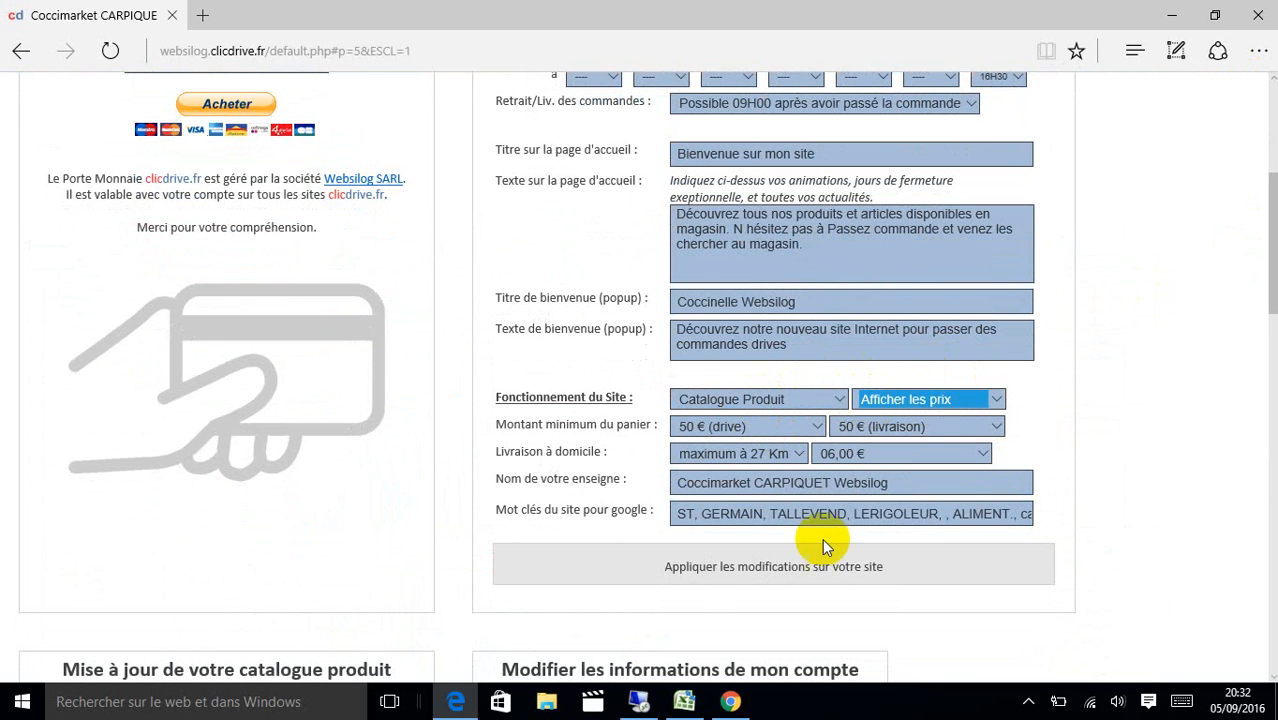
Apply the modifications to the site and confirm both dialogs.
left_click(804, 565)
left_click(560, 400)
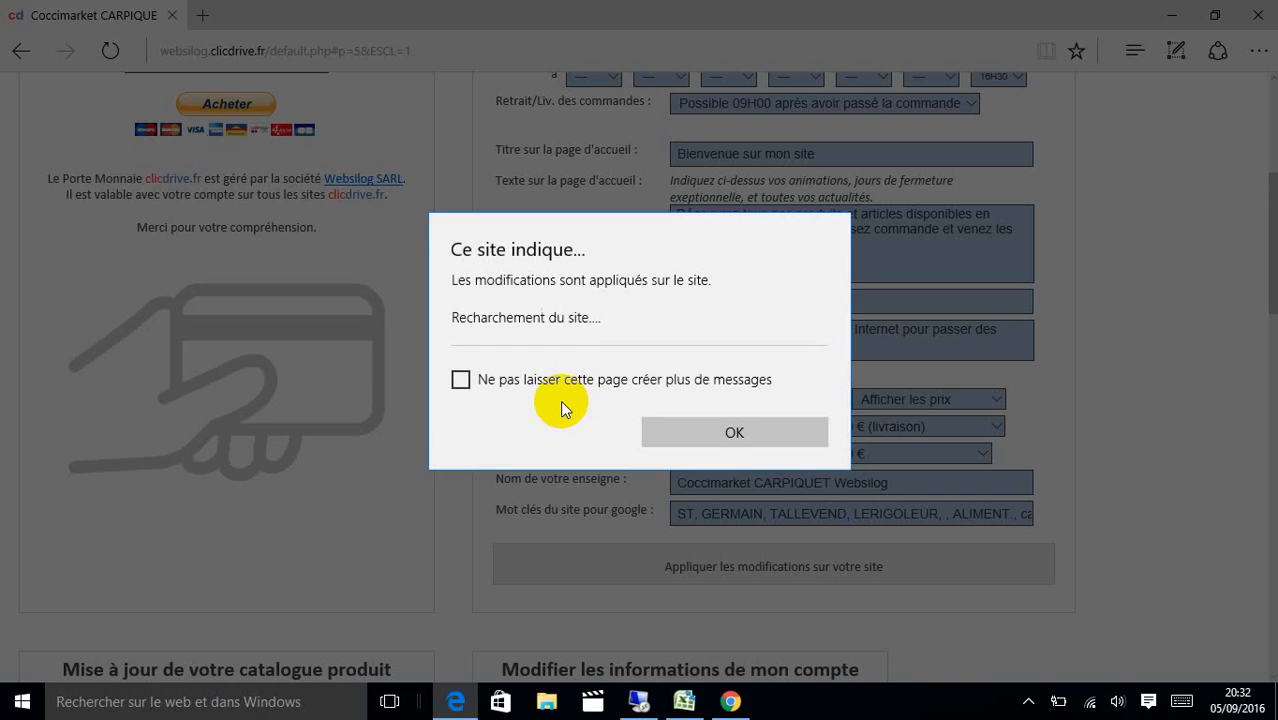
left_click(680, 440)
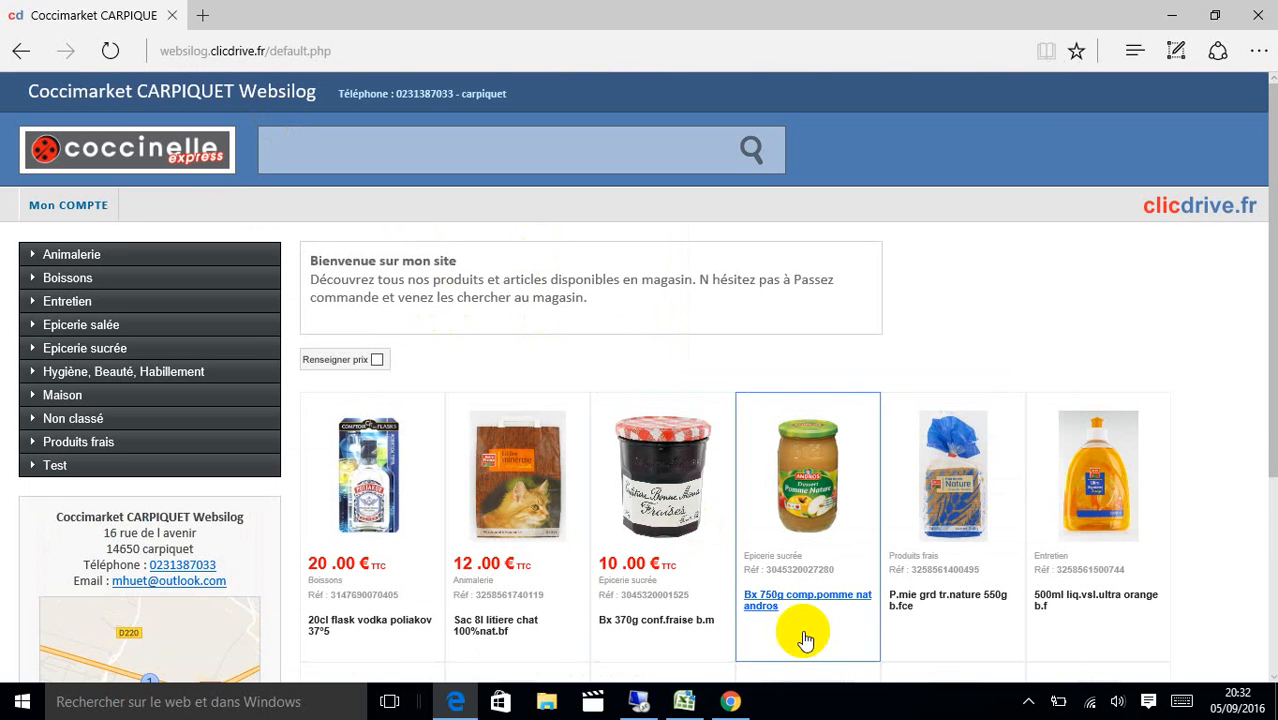
scroll(1258, 405, "down", 3)
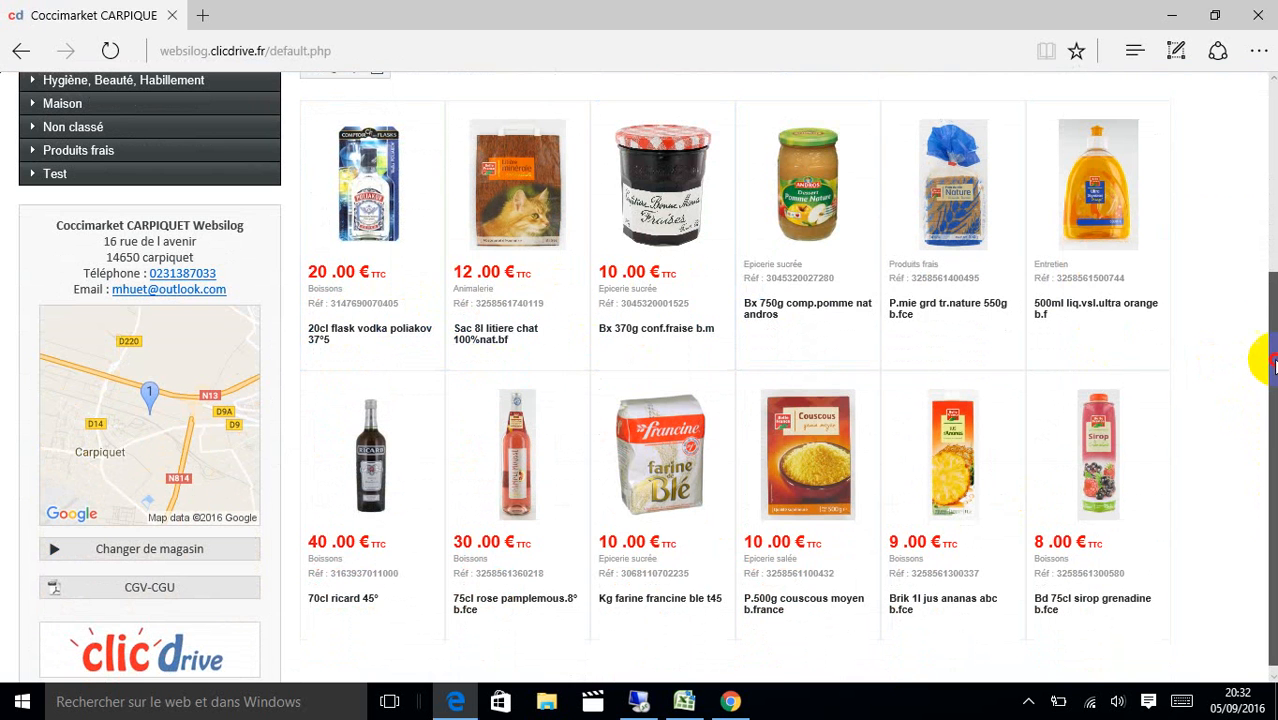
left_click_drag(1264, 351, 1266, 173)
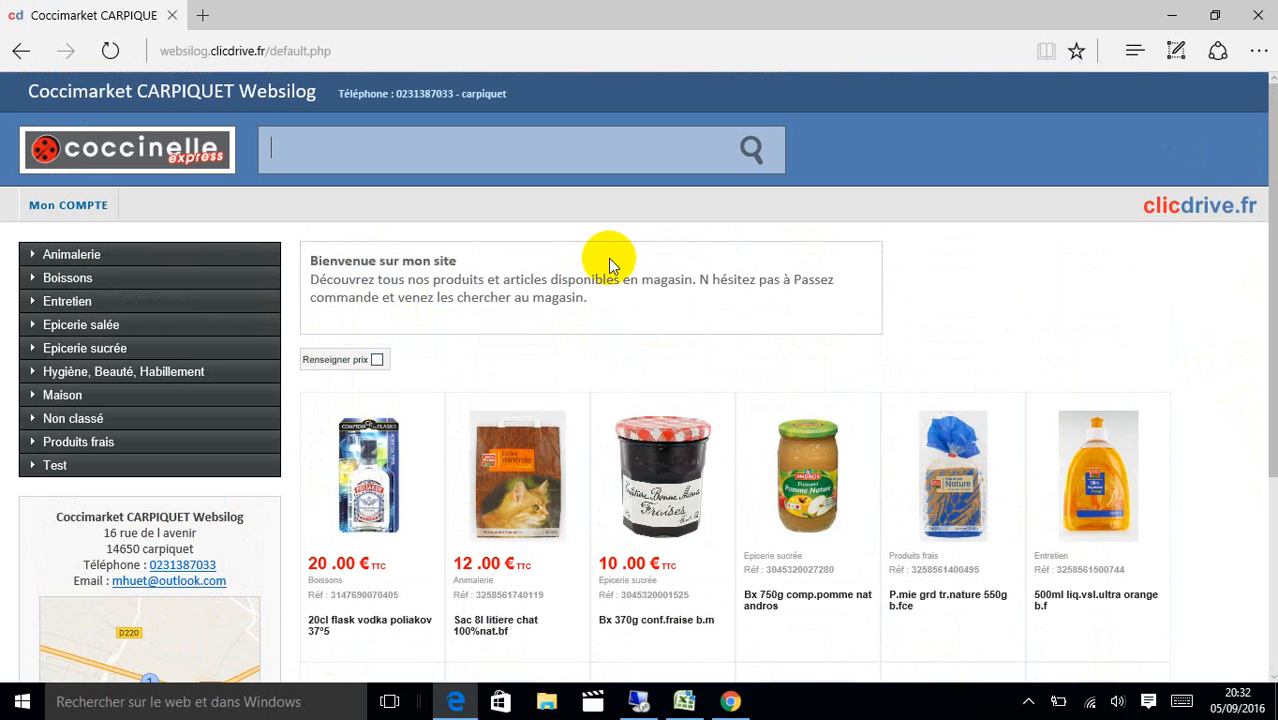
Set the site to Drive with a 10 € (drive) minimum basket, apply and confirm.
left_click(68, 205)
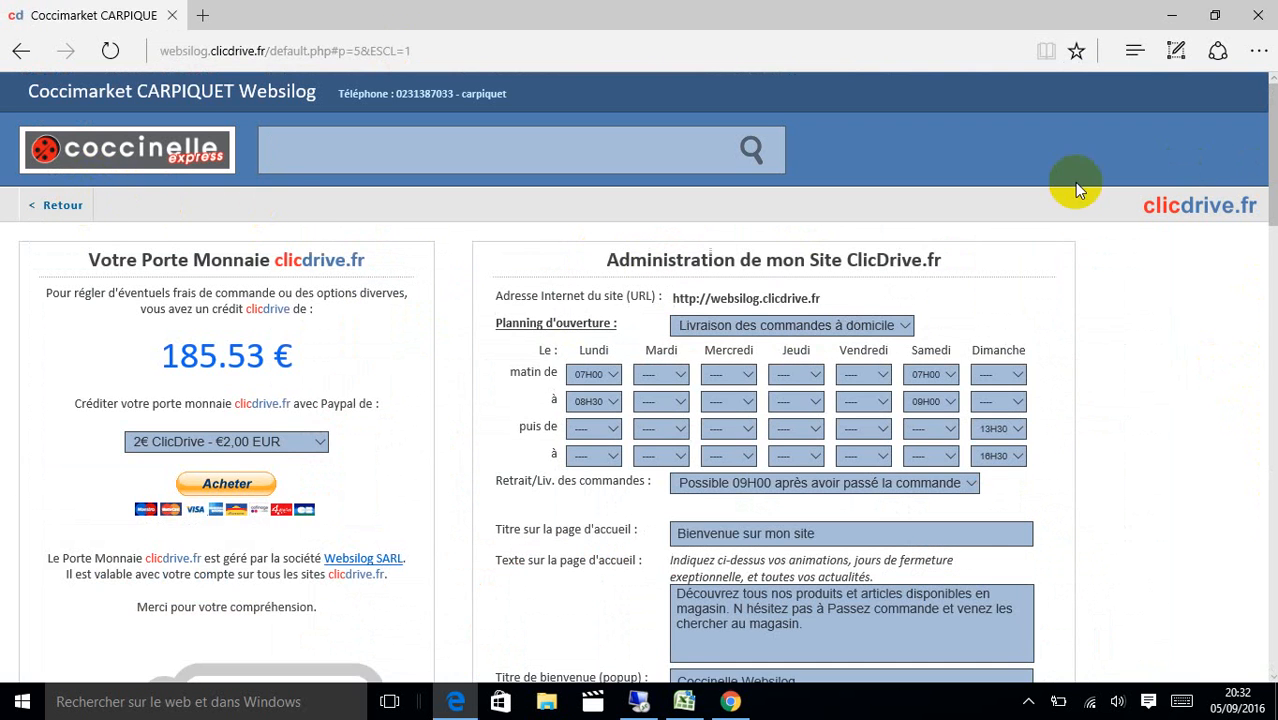
left_click_drag(1270, 190, 1270, 272)
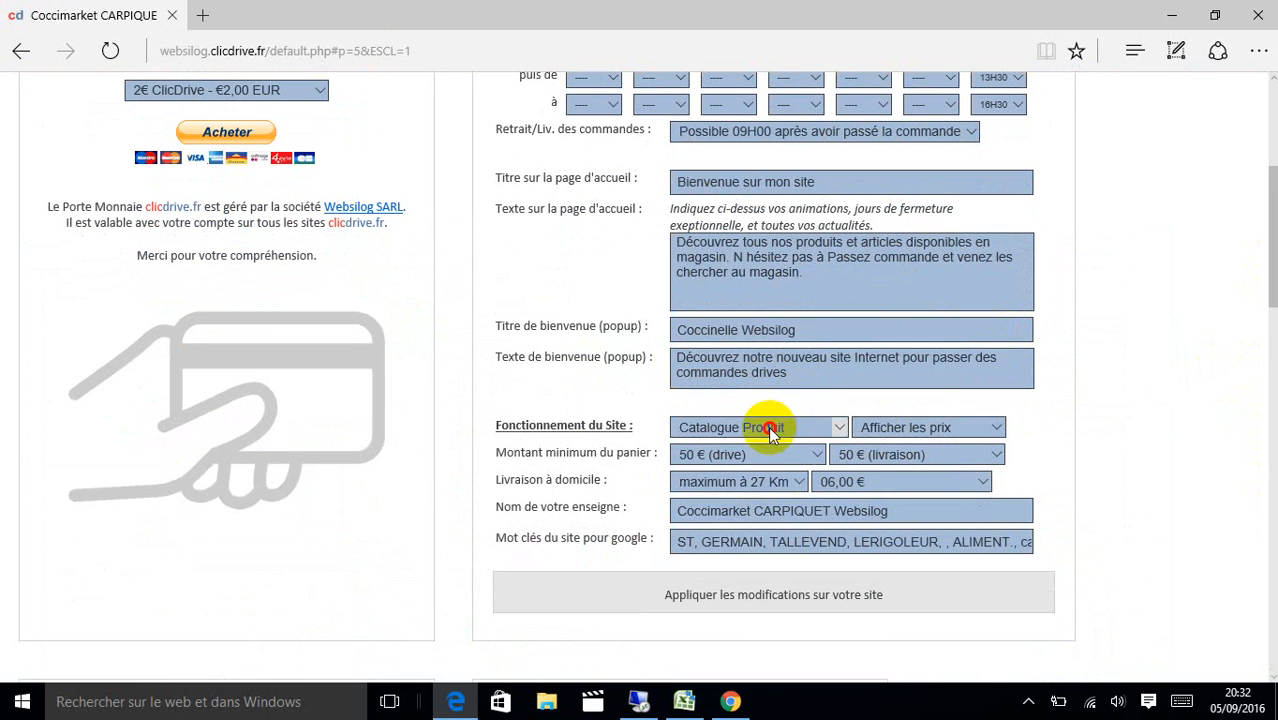
left_click(772, 430)
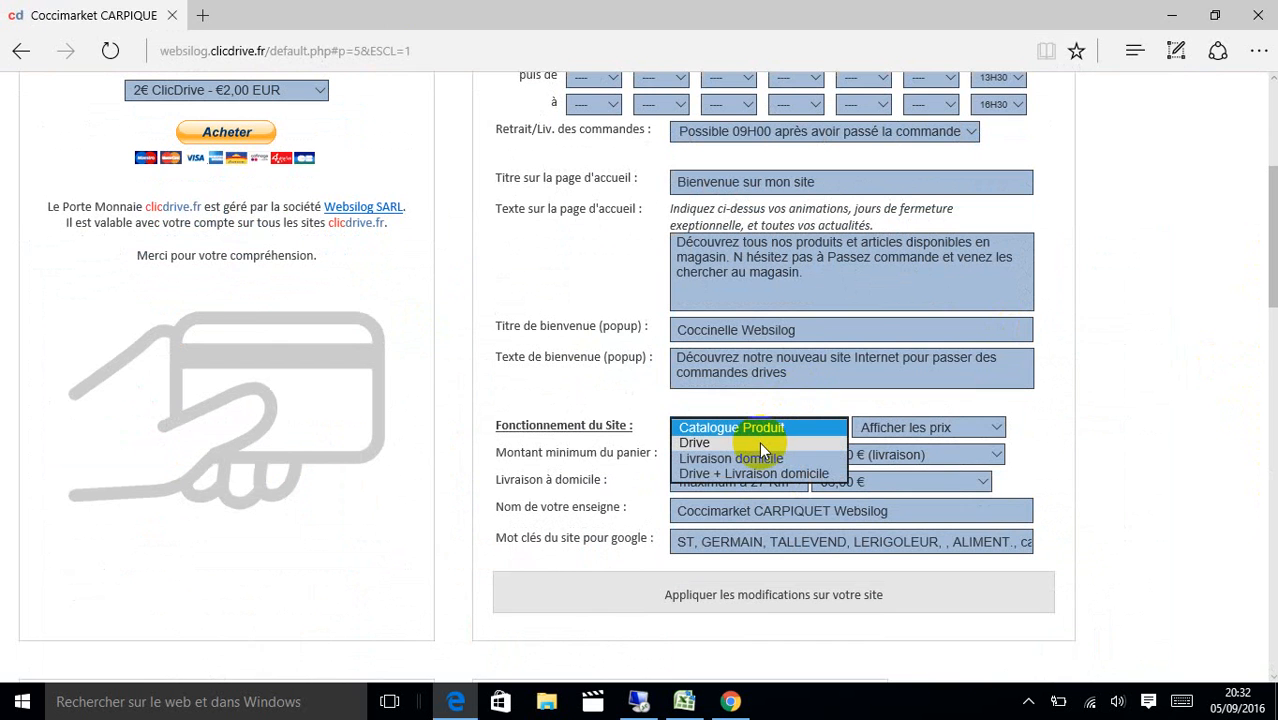
left_click(759, 442)
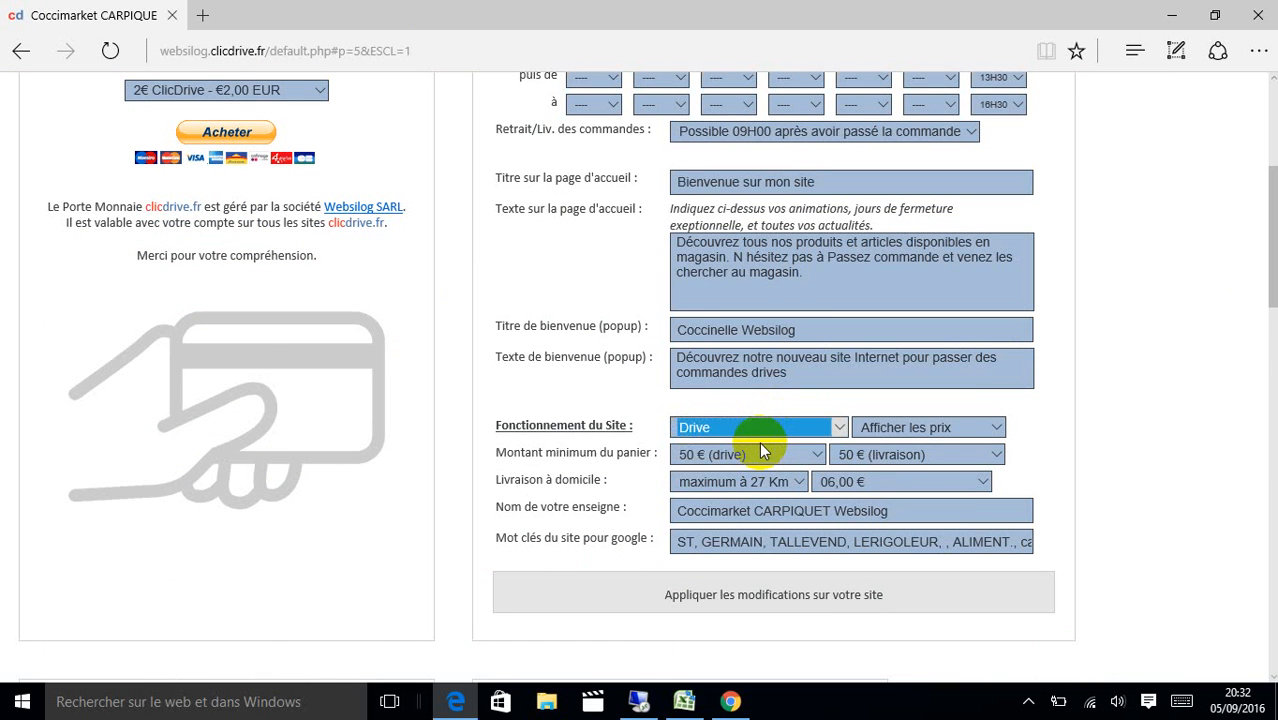
left_click(718, 455)
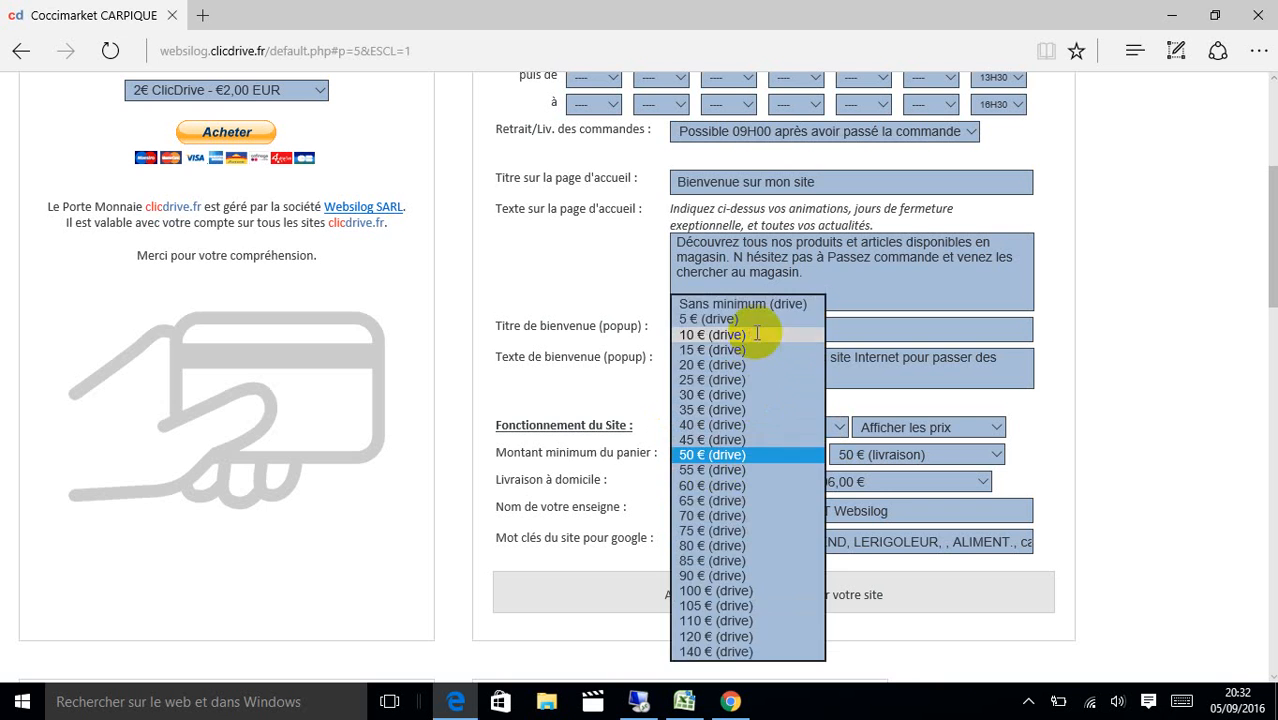
left_click(756, 335)
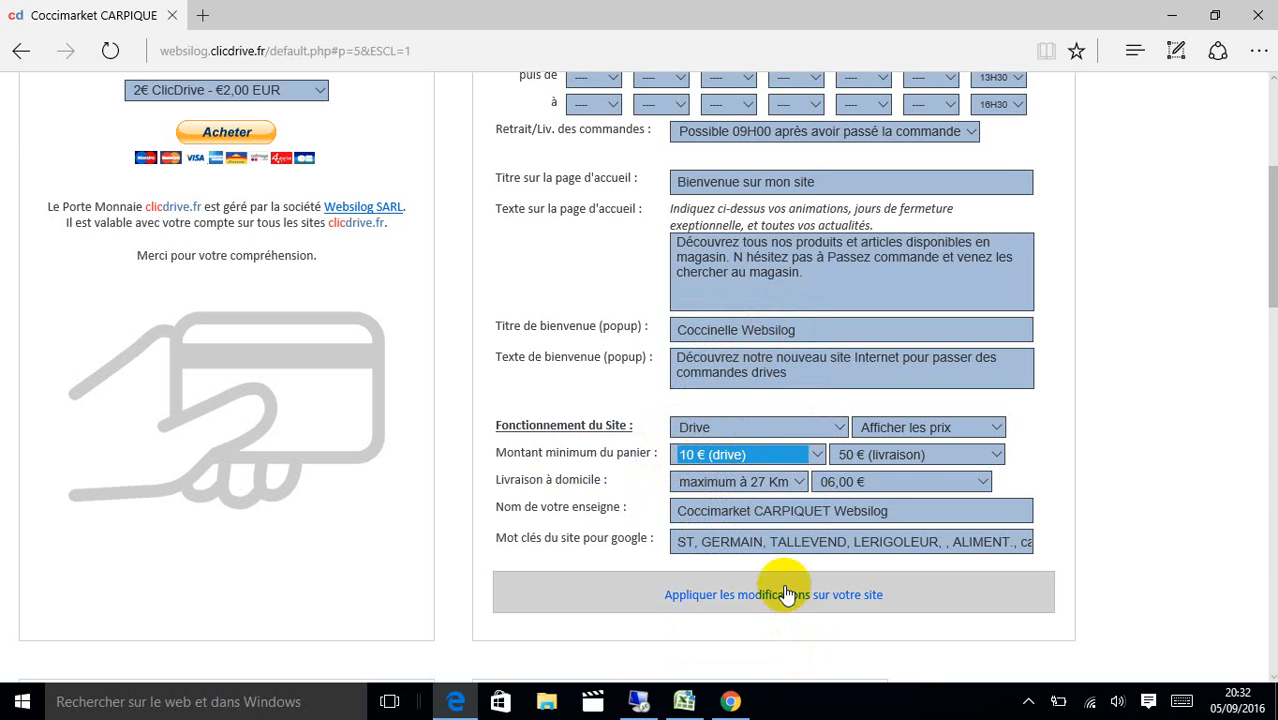
left_click(785, 592)
left_click(613, 406)
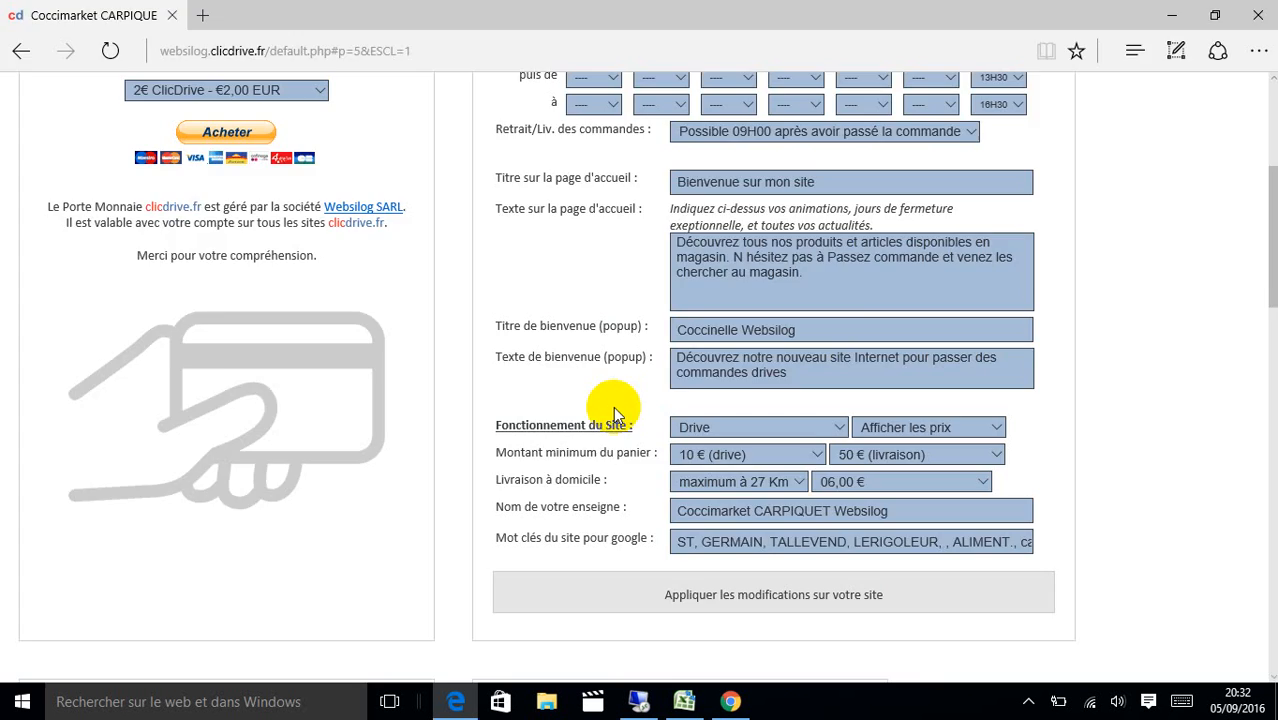
key("Return")
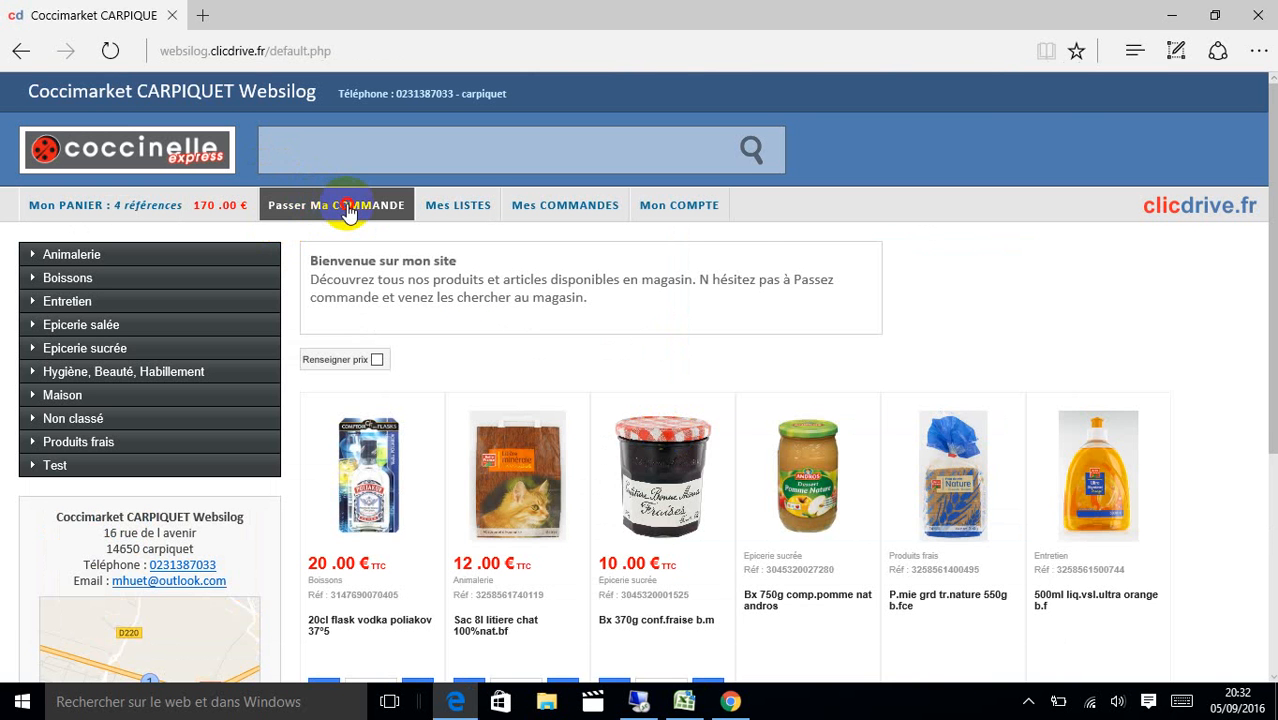
Empty the basket, then add one Brik 1l jus ananas.
left_click(340, 208)
left_click(819, 254)
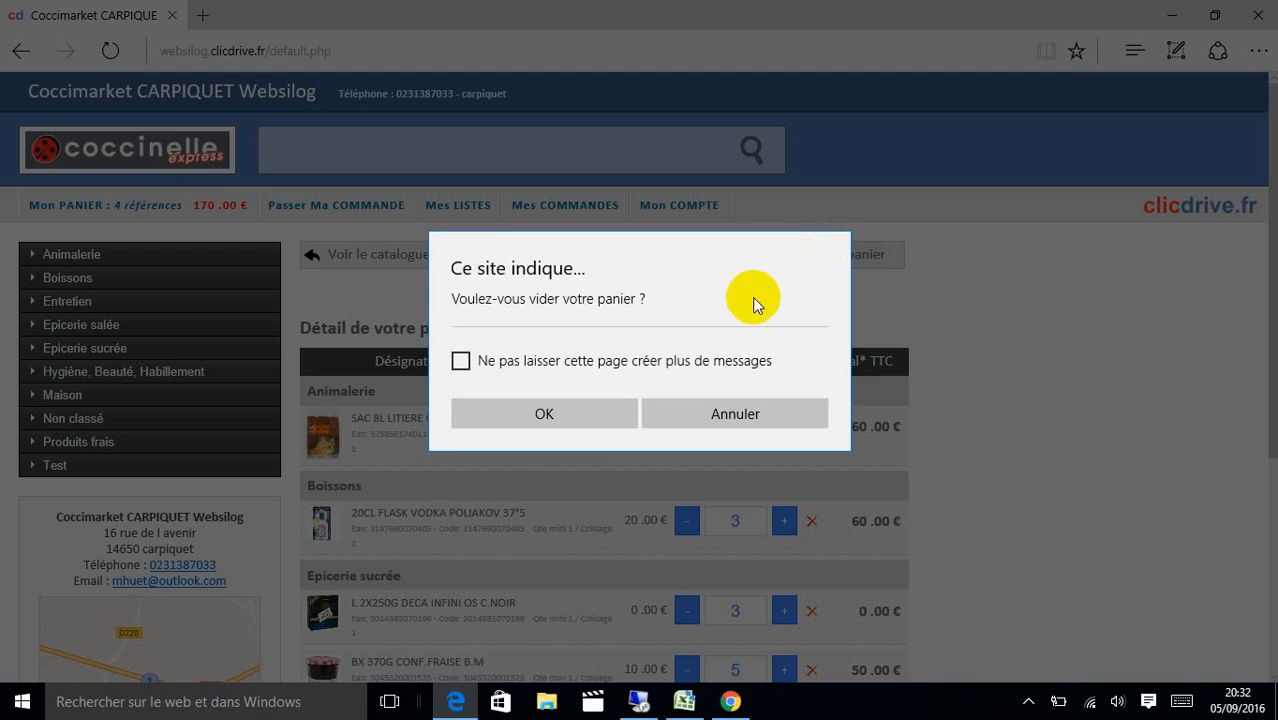
left_click(607, 421)
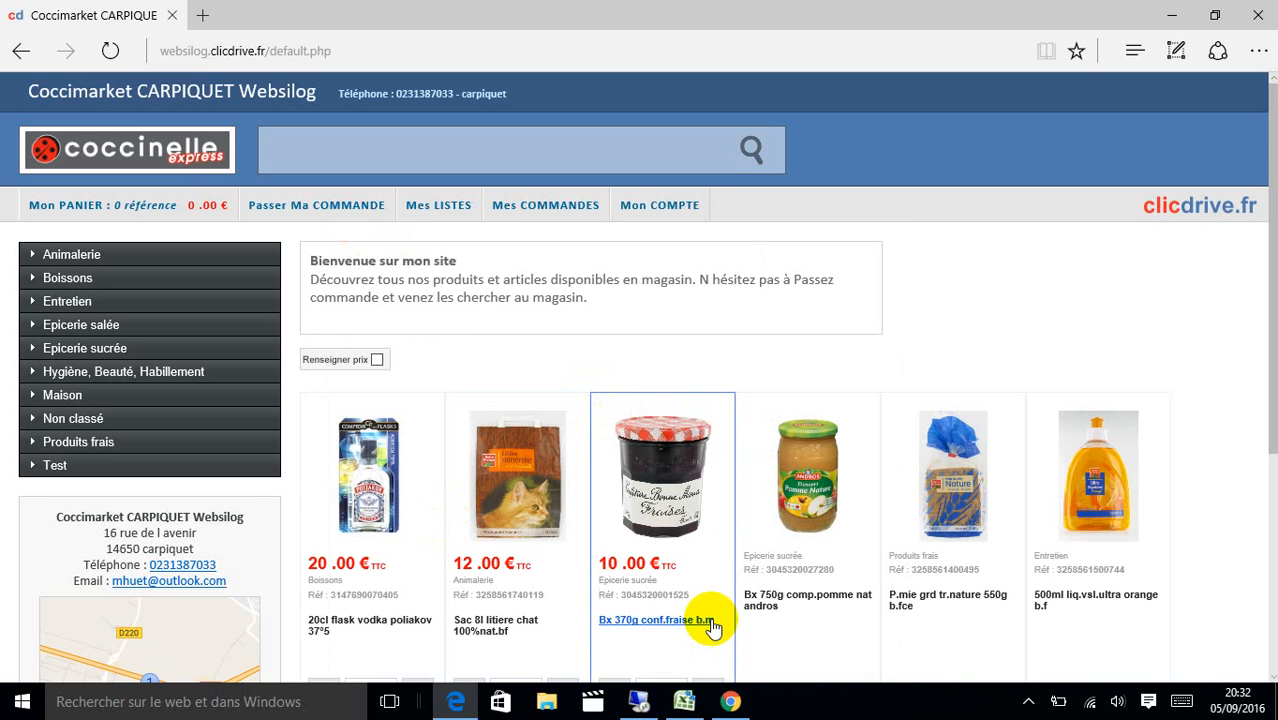
left_click_drag(1273, 436, 1273, 651)
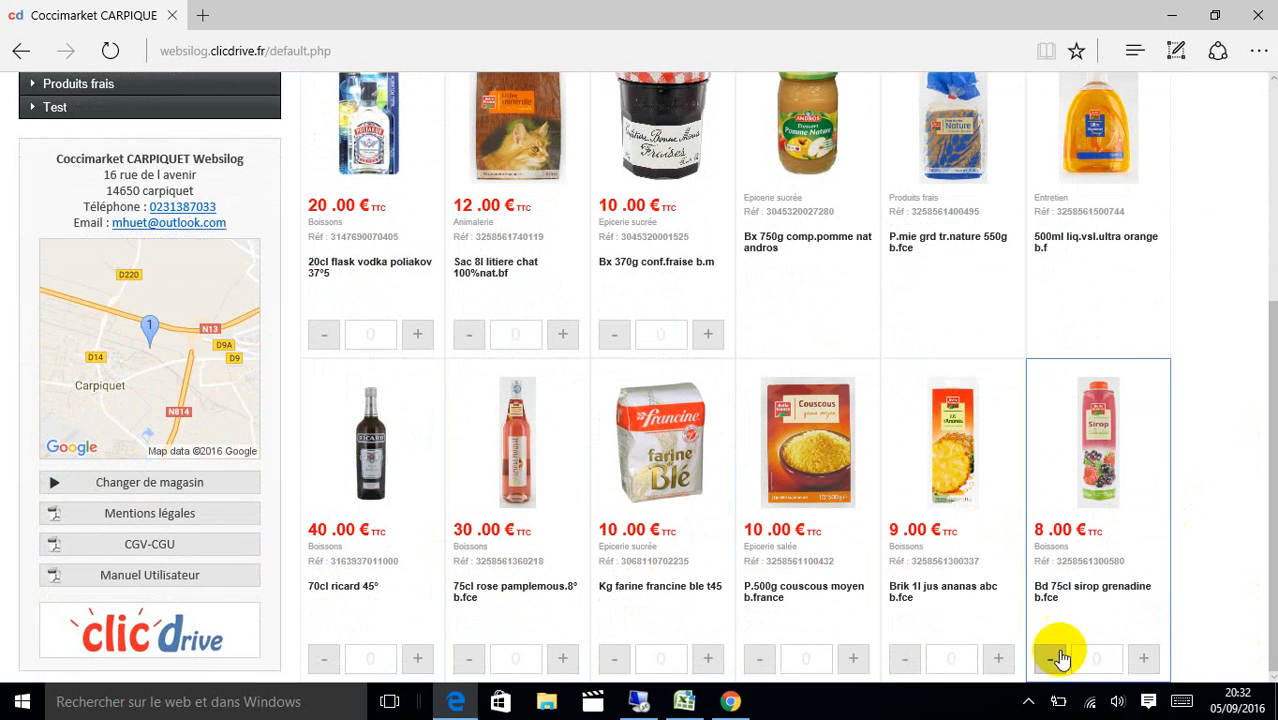
left_click(997, 658)
left_click_drag(1272, 566, 1266, 490)
Place the Drive order, dismiss the 10 € minimum warning and open the in-store pickup form.
left_click(370, 222)
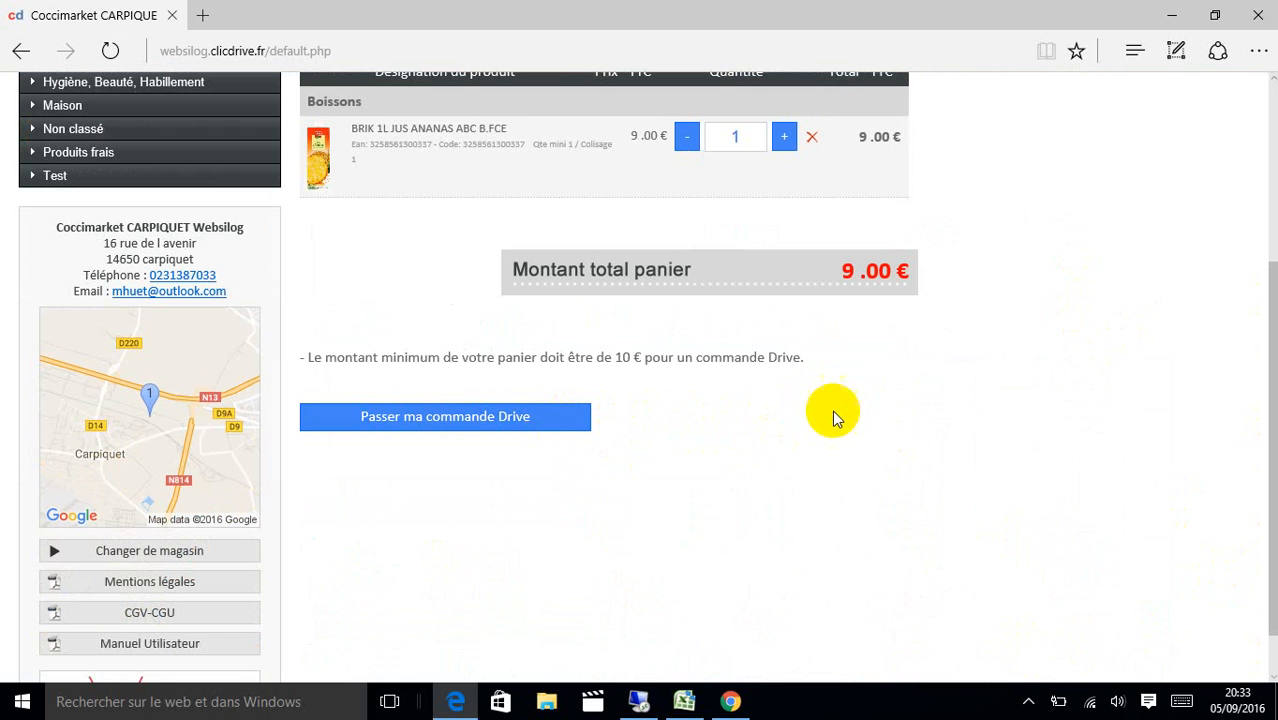
left_click(534, 424)
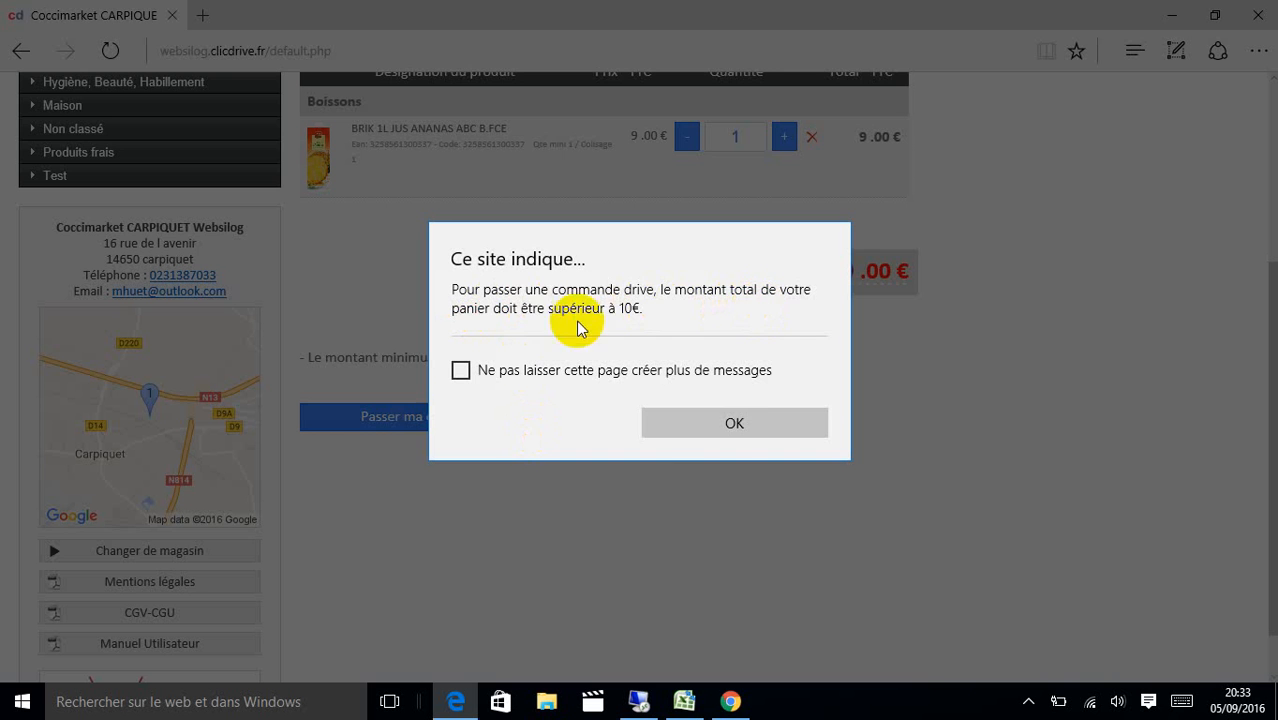
left_click(736, 422)
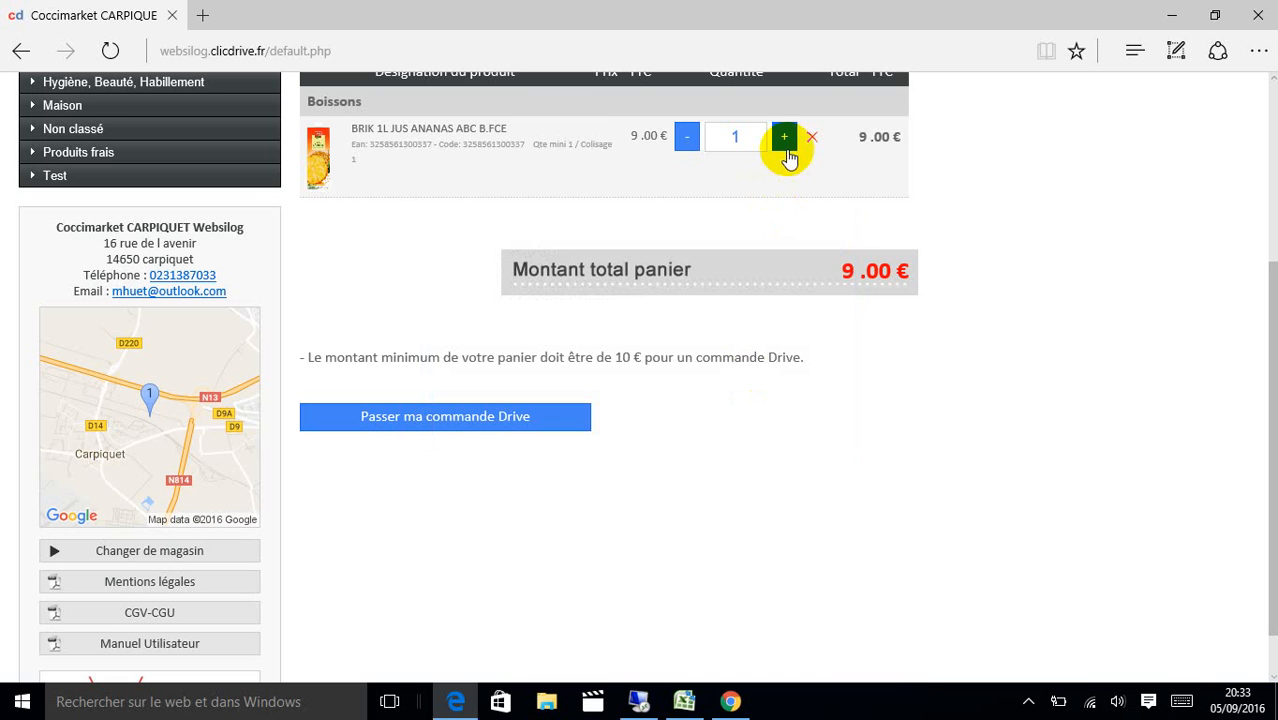
left_click(522, 424)
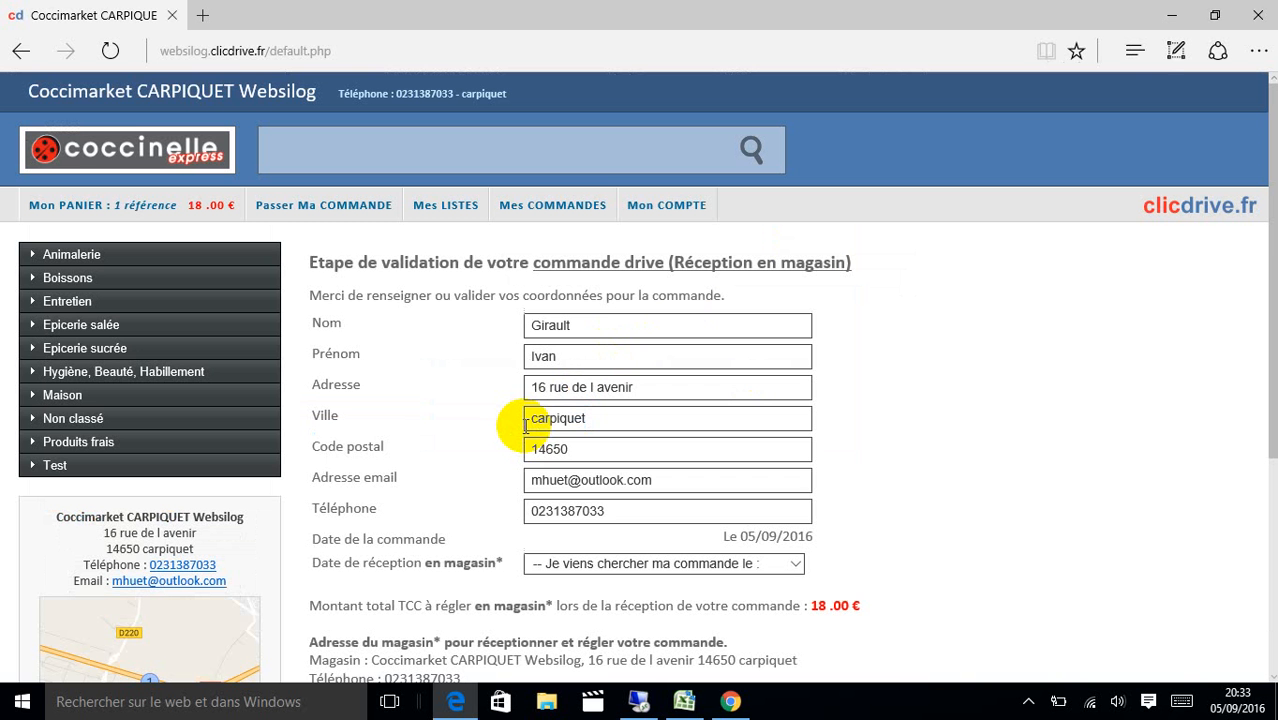
scroll(1262, 175, "down", 2)
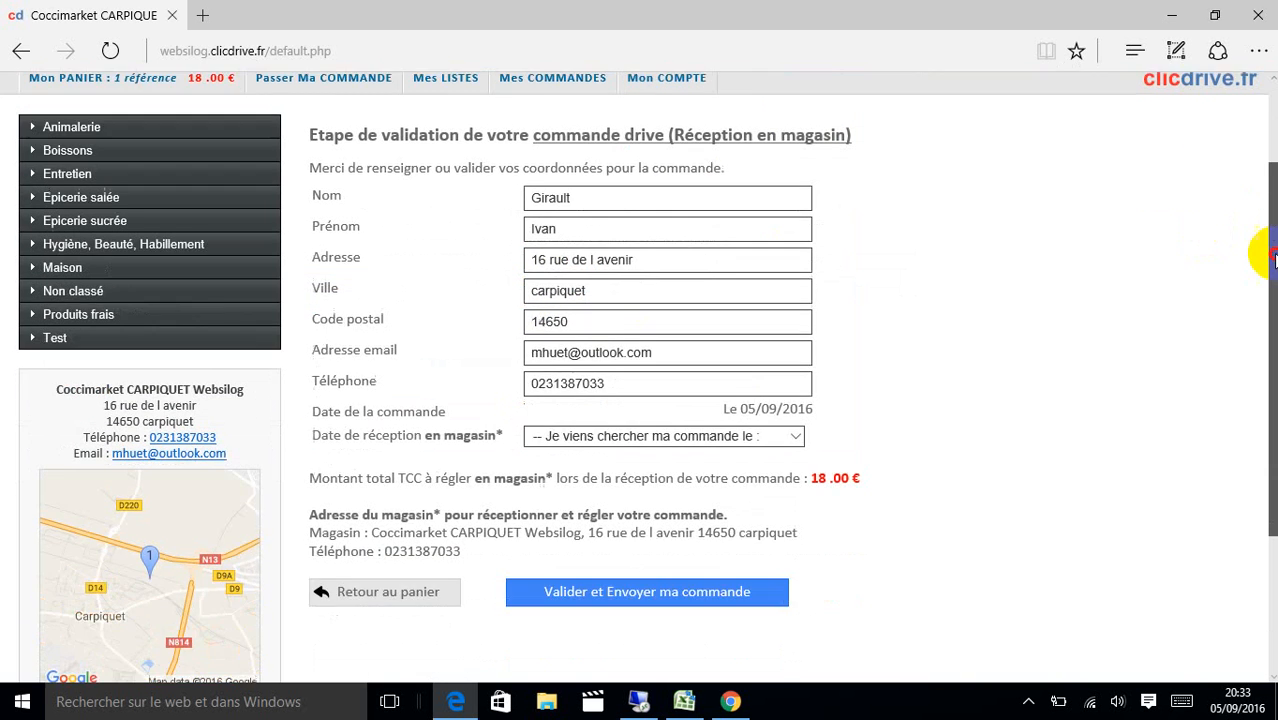
scroll(1262, 175, "up", 2)
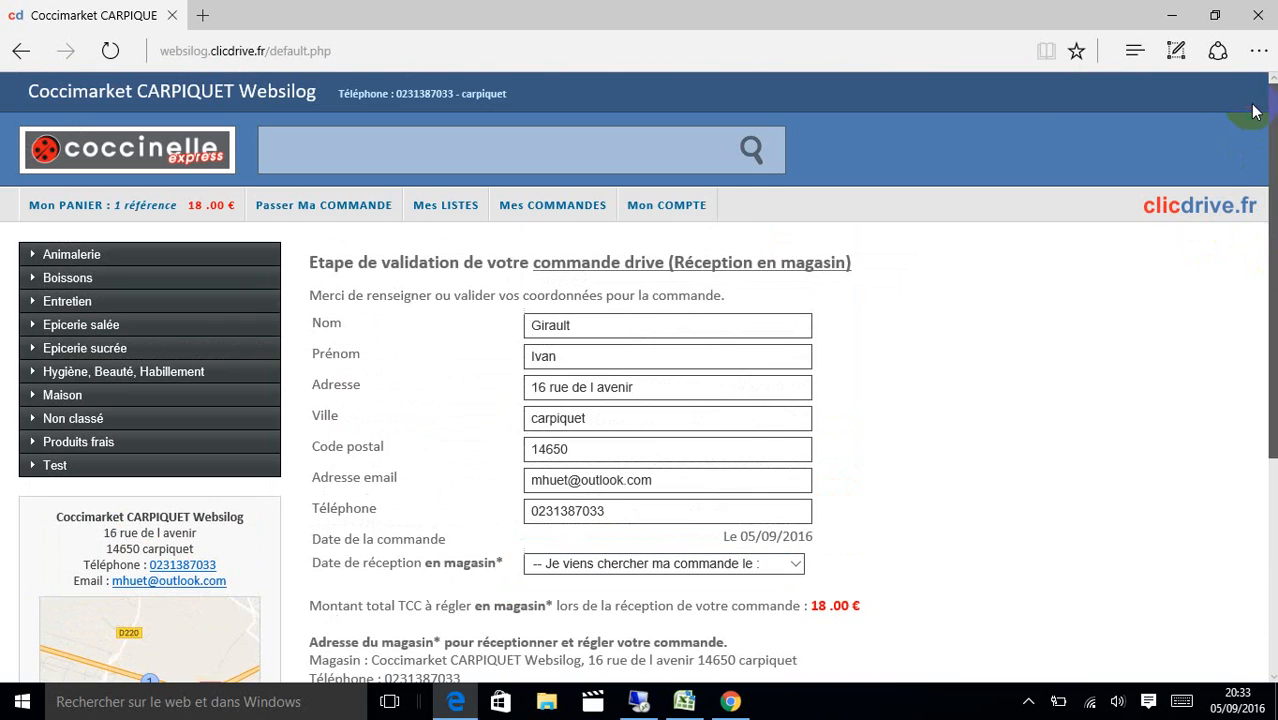
Set Livraison domicile mode with a 30 € minimum, 33 Km range and 06,00 € fee.
left_click(686, 218)
scroll(1268, 170, "down", 5)
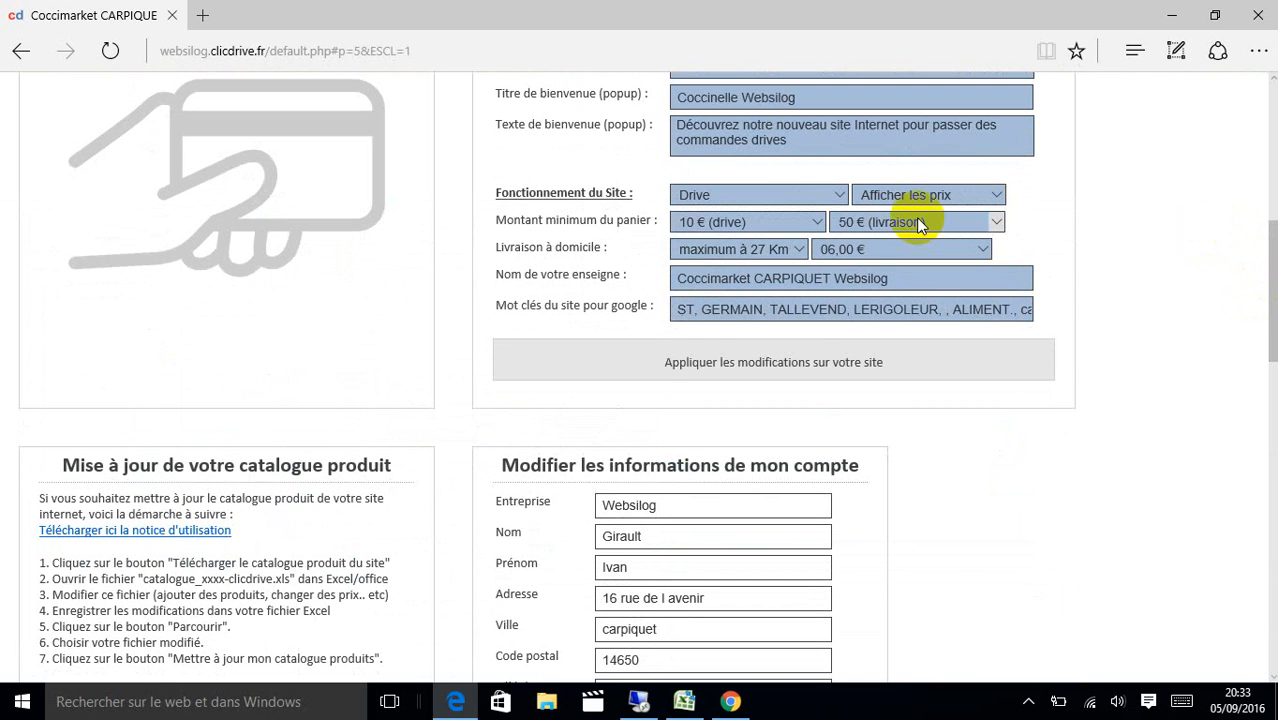
left_click(805, 195)
left_click(764, 209)
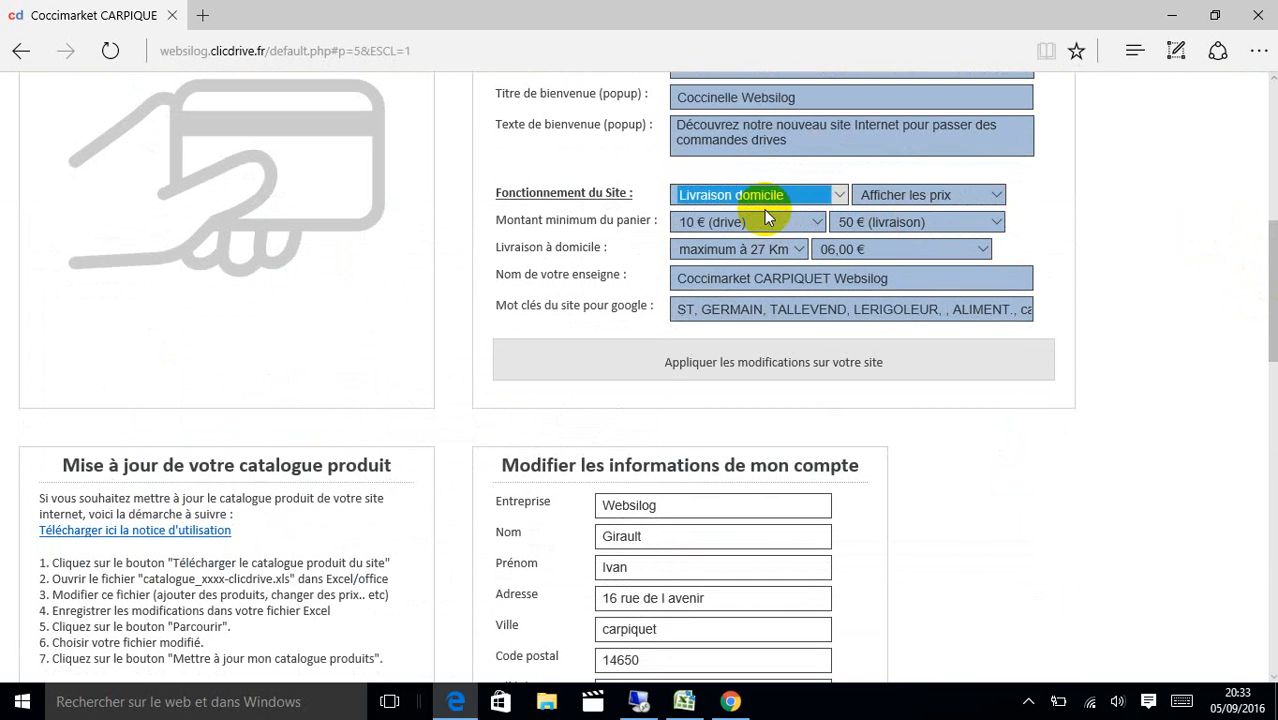
left_click(893, 222)
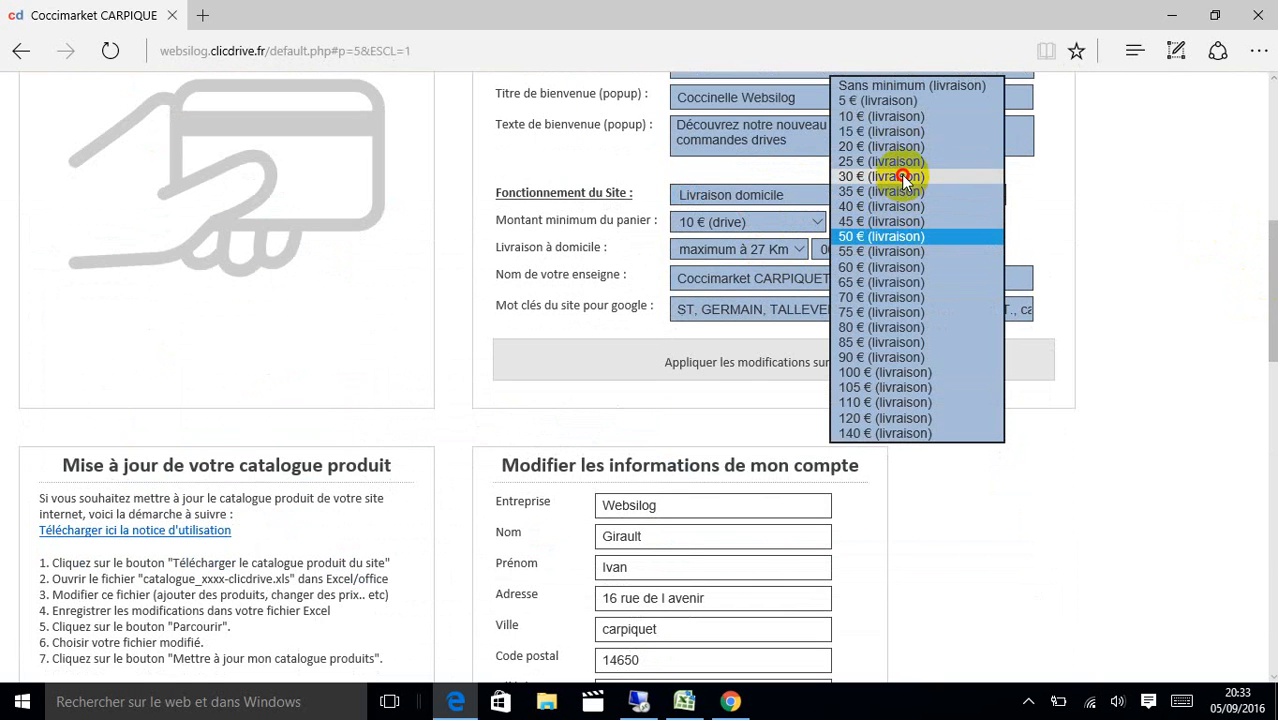
left_click(903, 177)
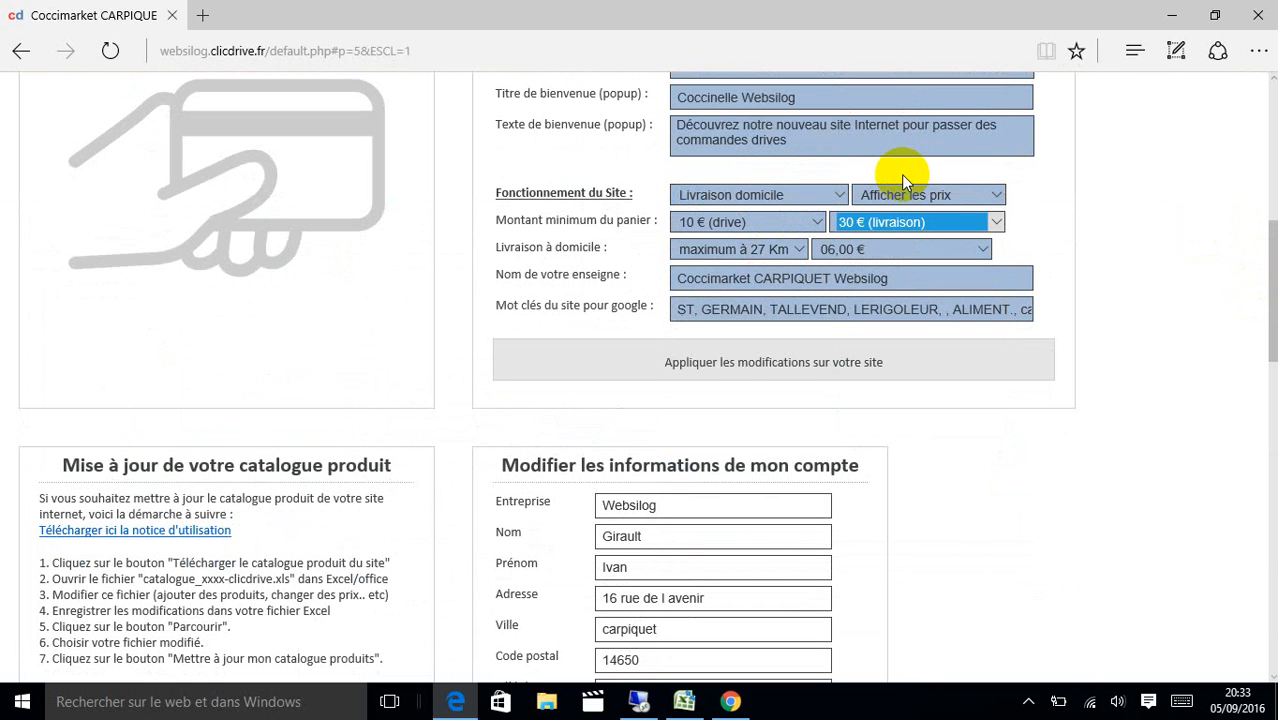
left_click(790, 249)
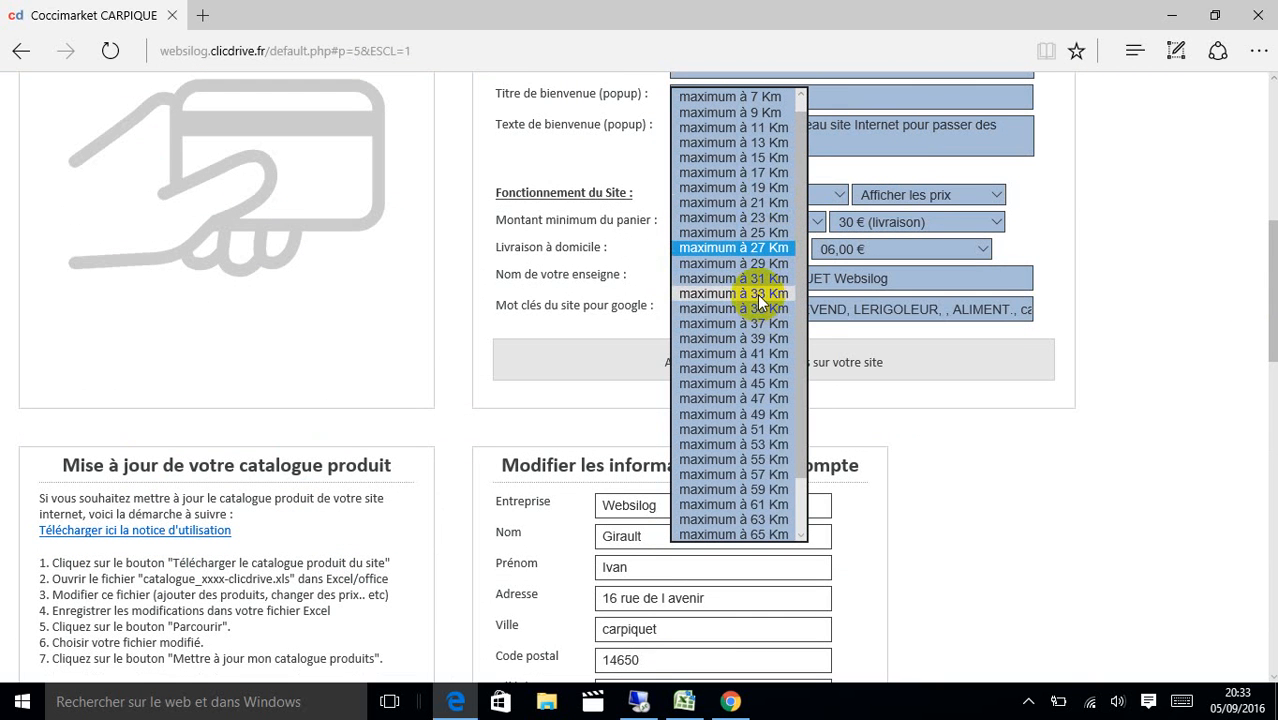
left_click(765, 293)
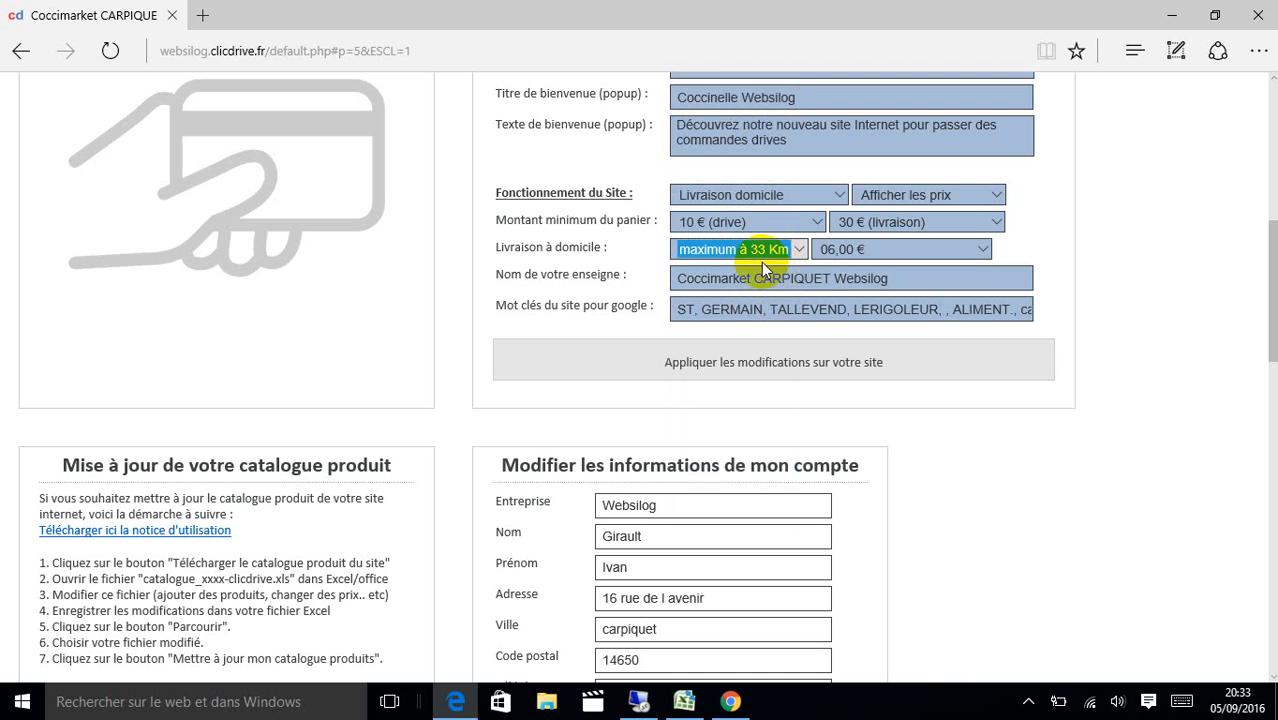
left_click(838, 253)
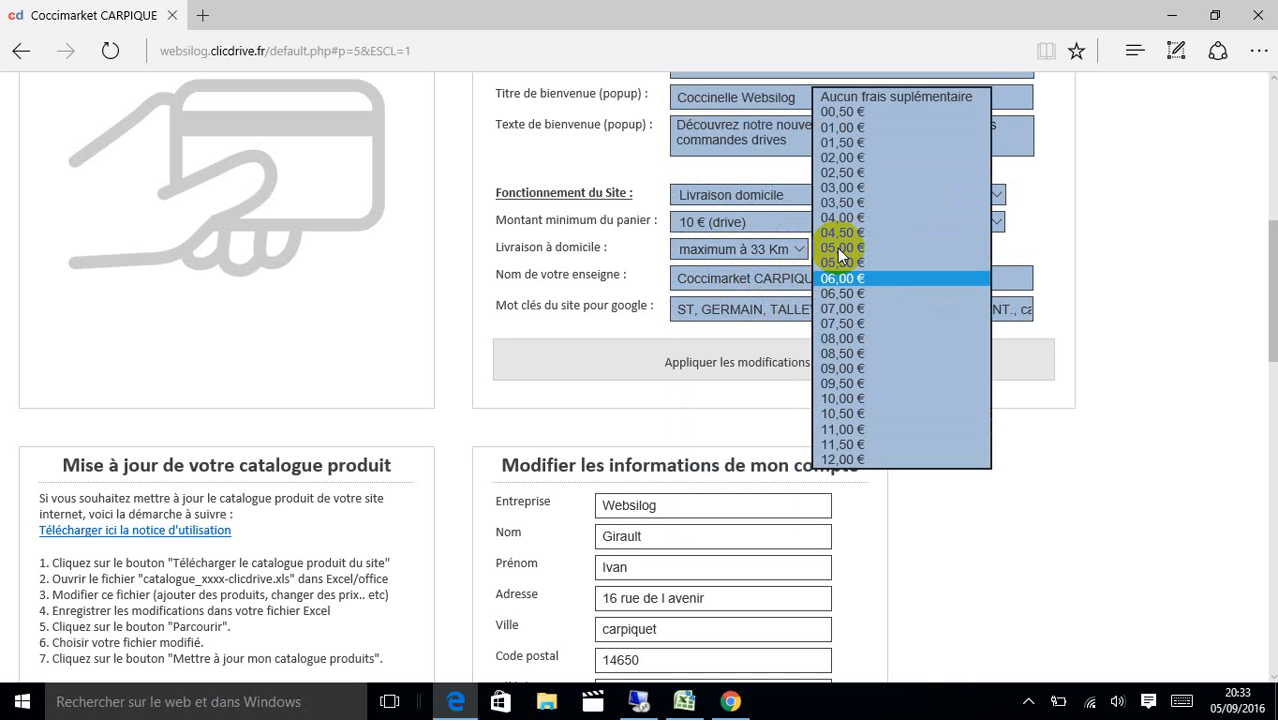
scroll(845, 265, "down", 3)
left_click(845, 274)
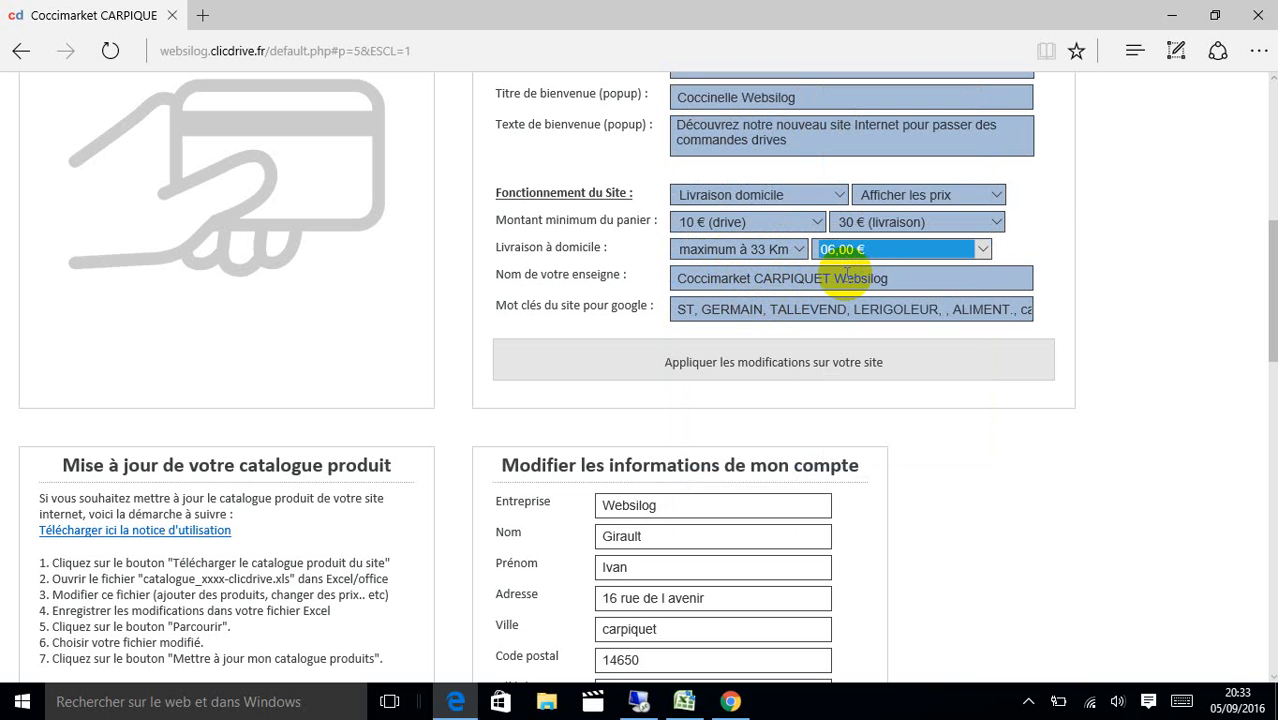
Apply and confirm the new settings, then view the basket details.
left_click(876, 360)
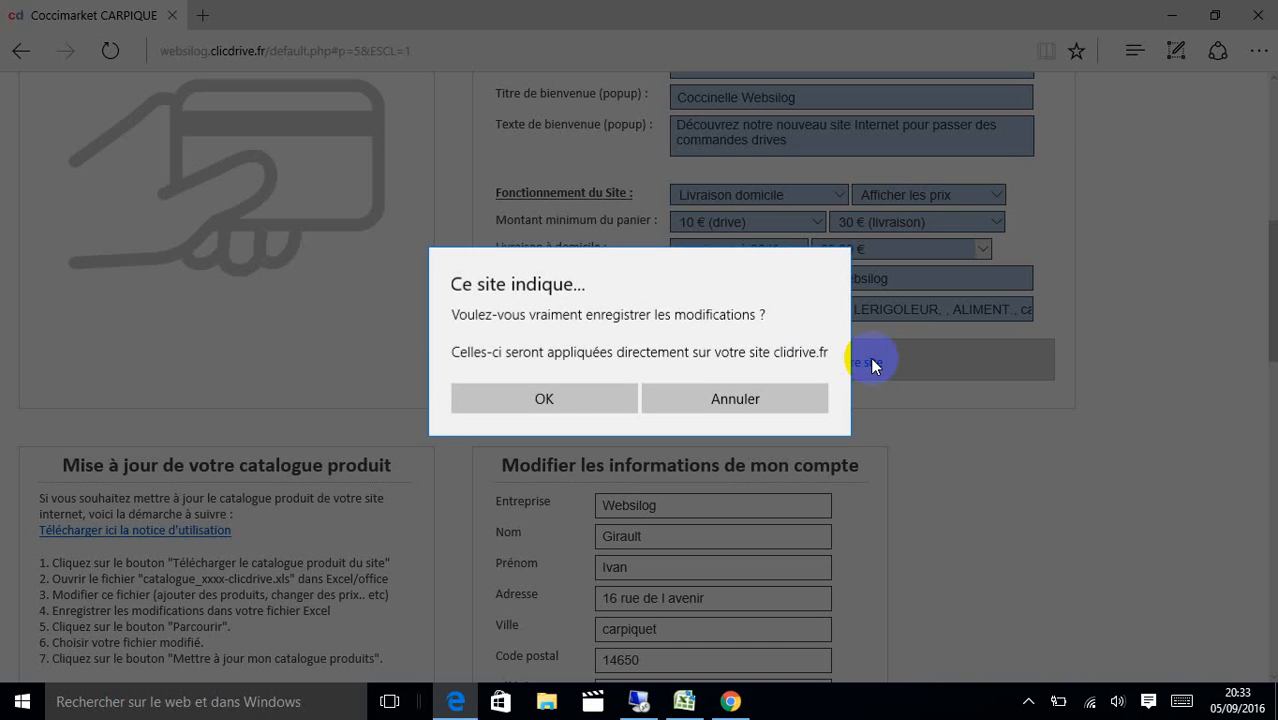
left_click(575, 392)
left_click(688, 428)
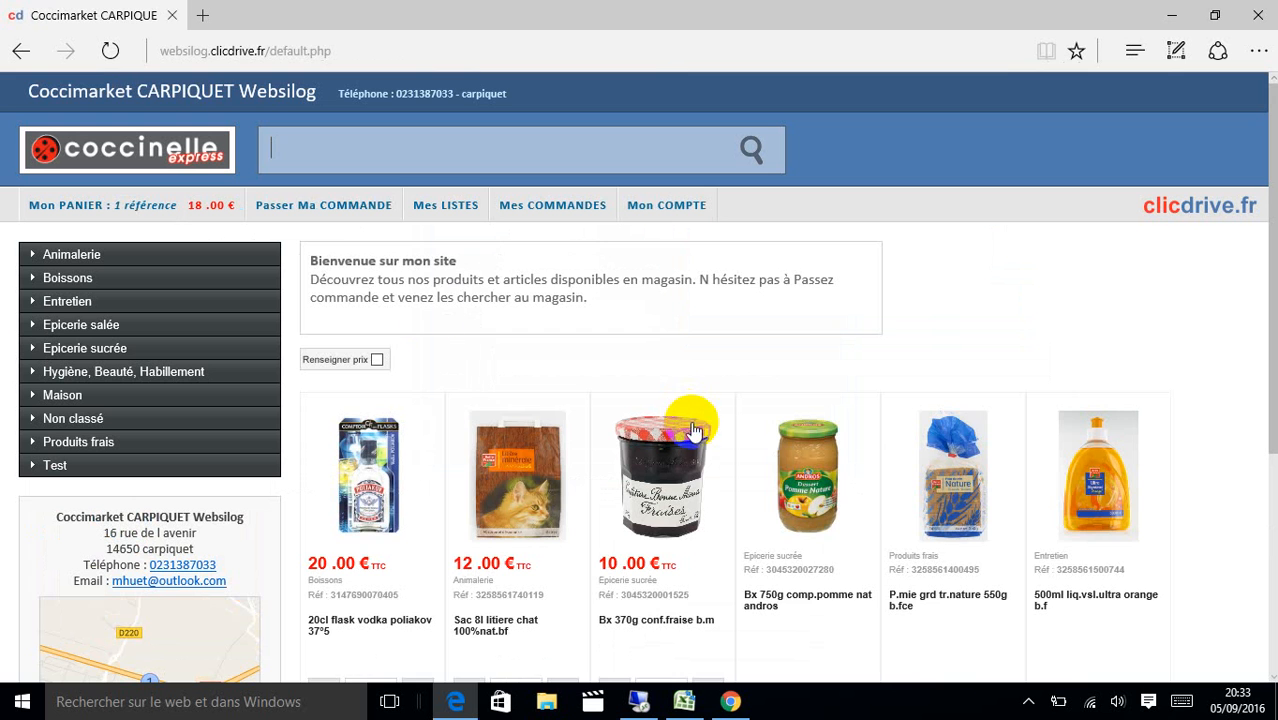
left_click(340, 208)
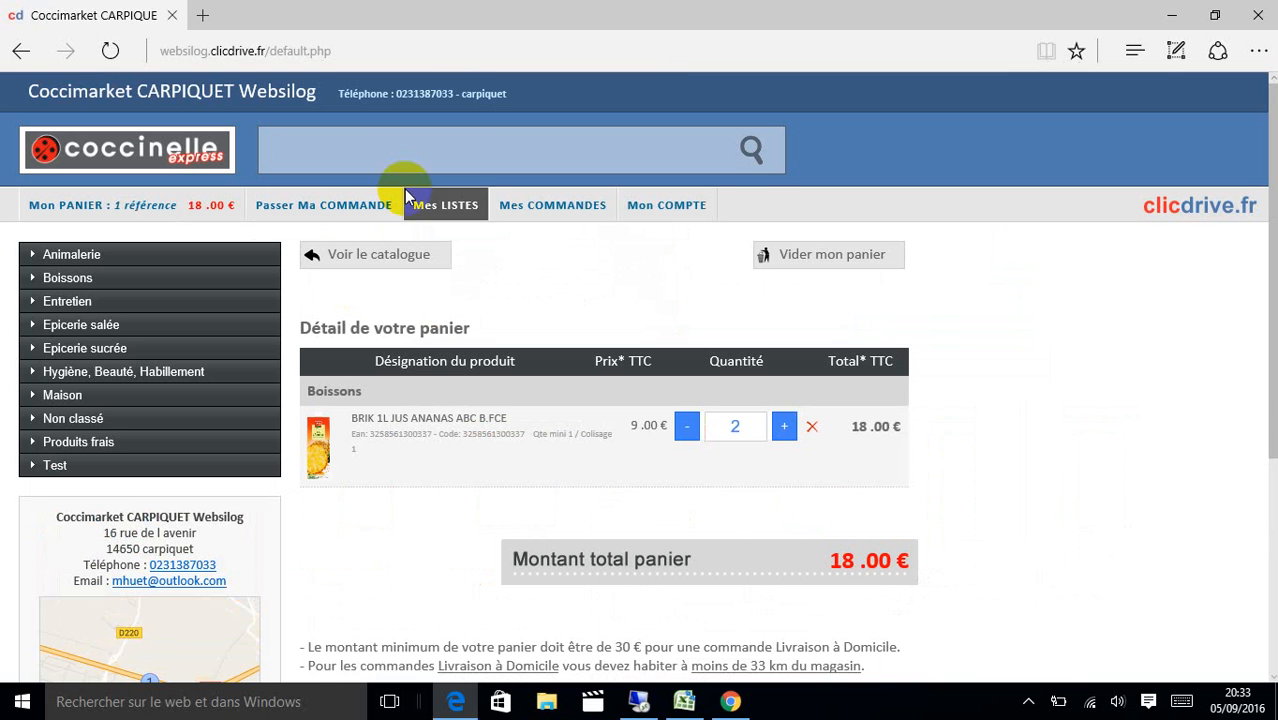
Start the home-delivery order, dismiss the 30 € minimum warning, retry and accept the delivery conditions.
scroll(1262, 380, "down", 2)
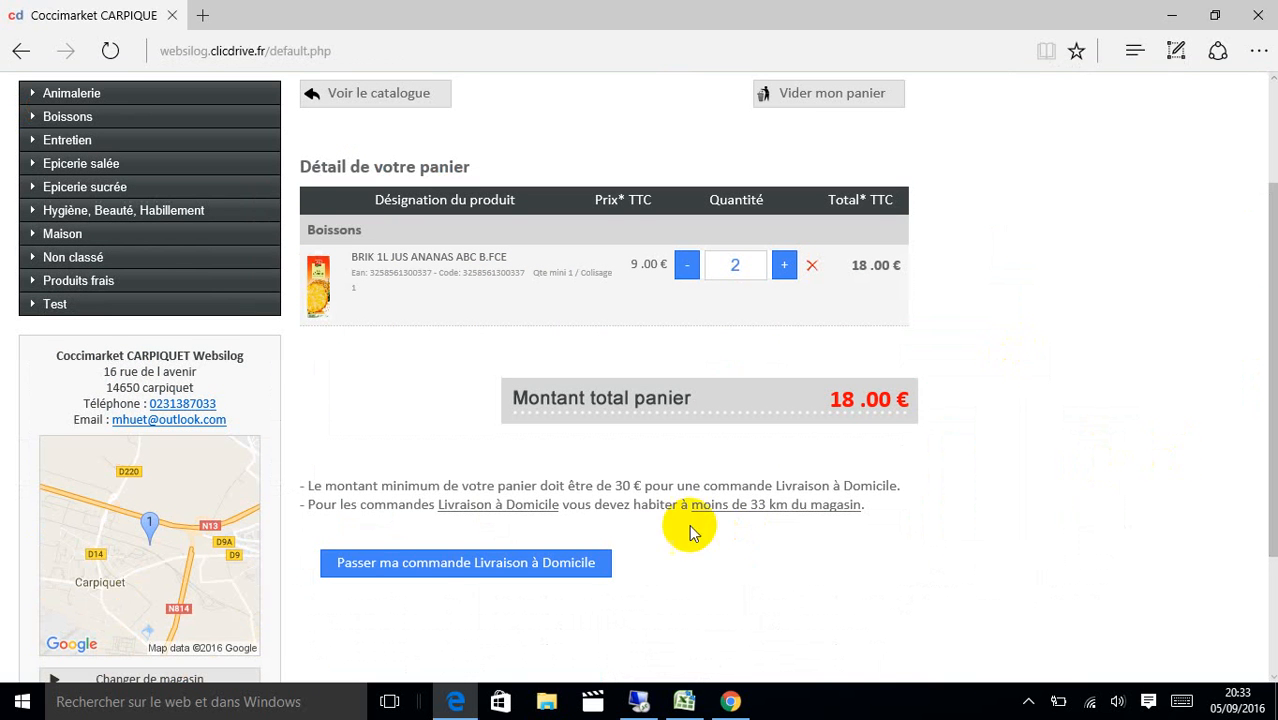
left_click(553, 566)
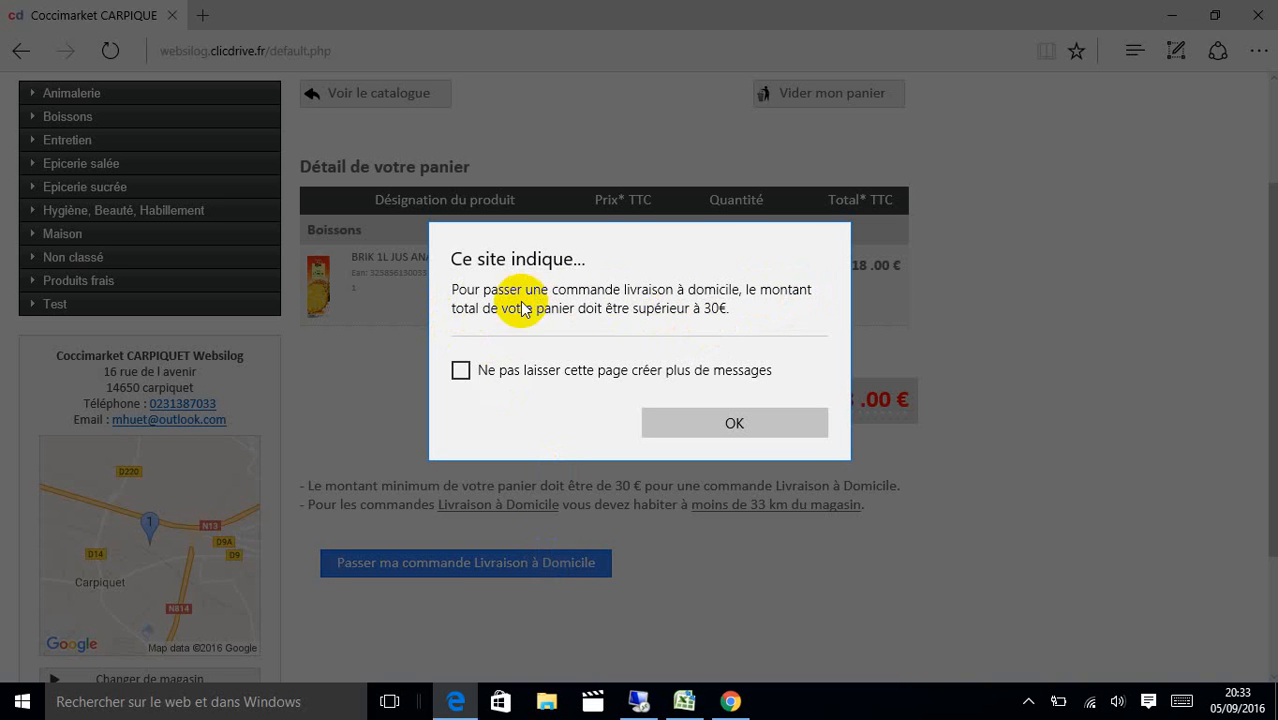
left_click(700, 426)
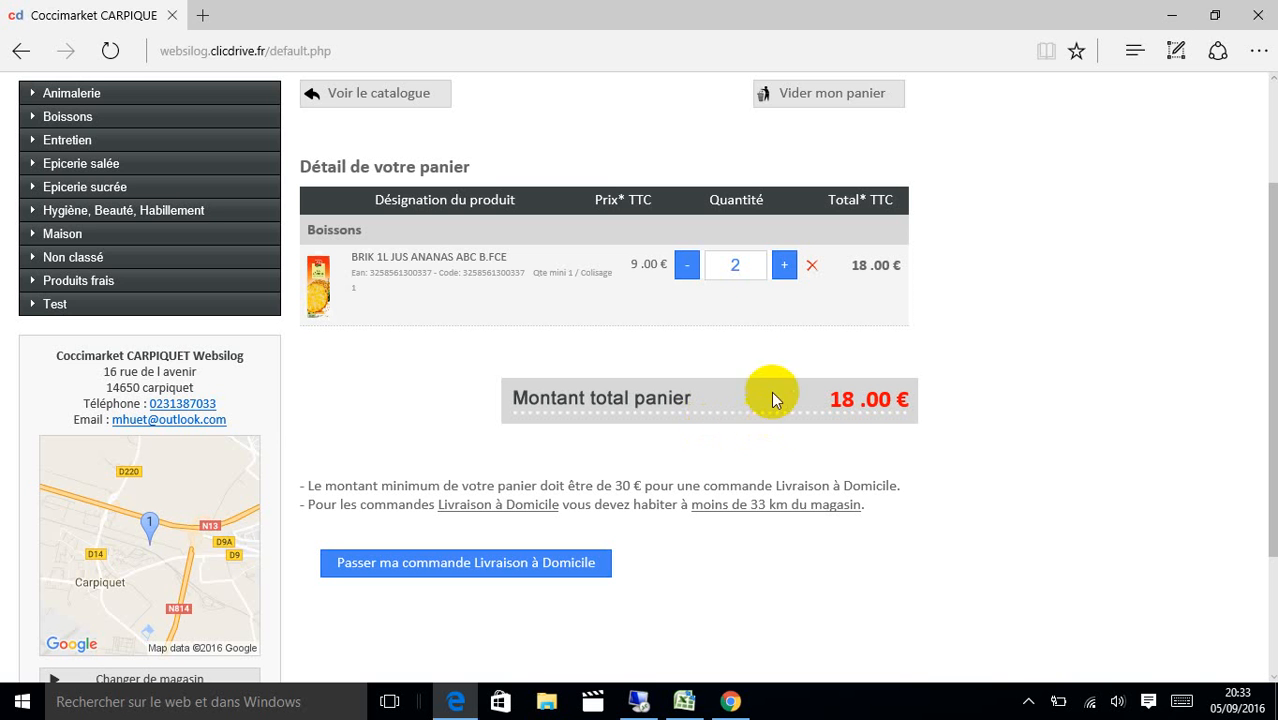
left_click(585, 560)
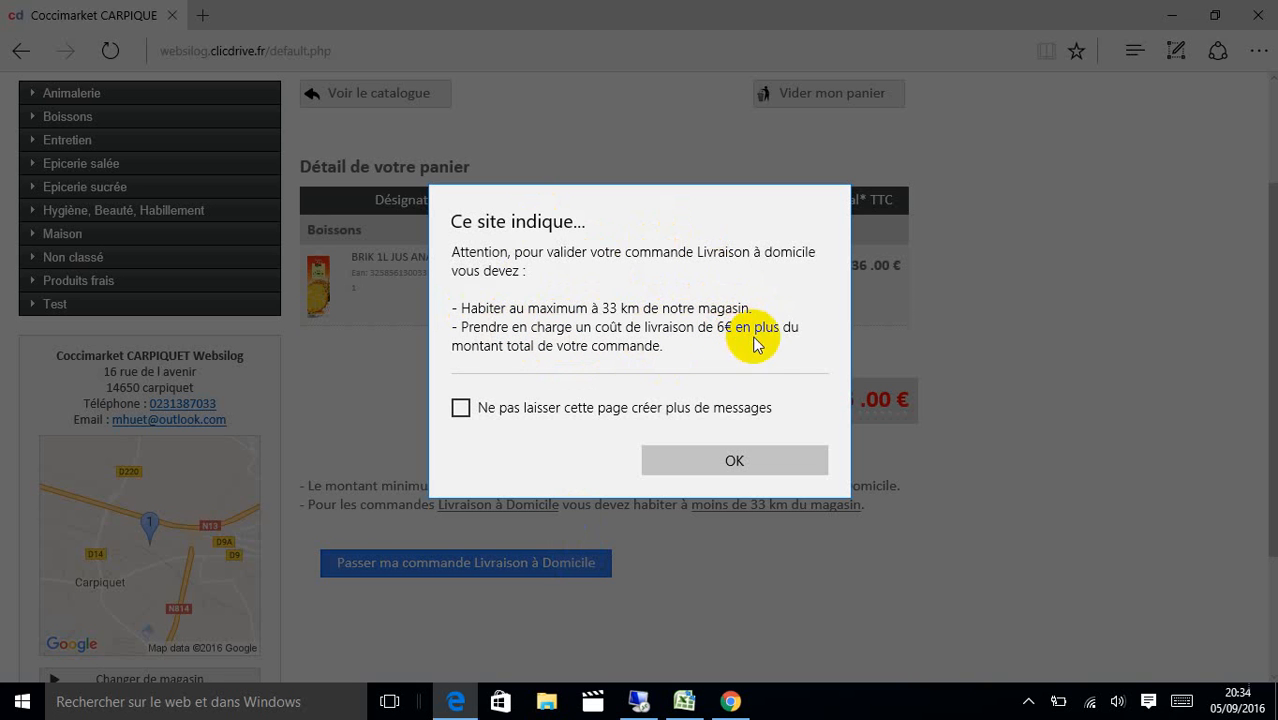
left_click(722, 468)
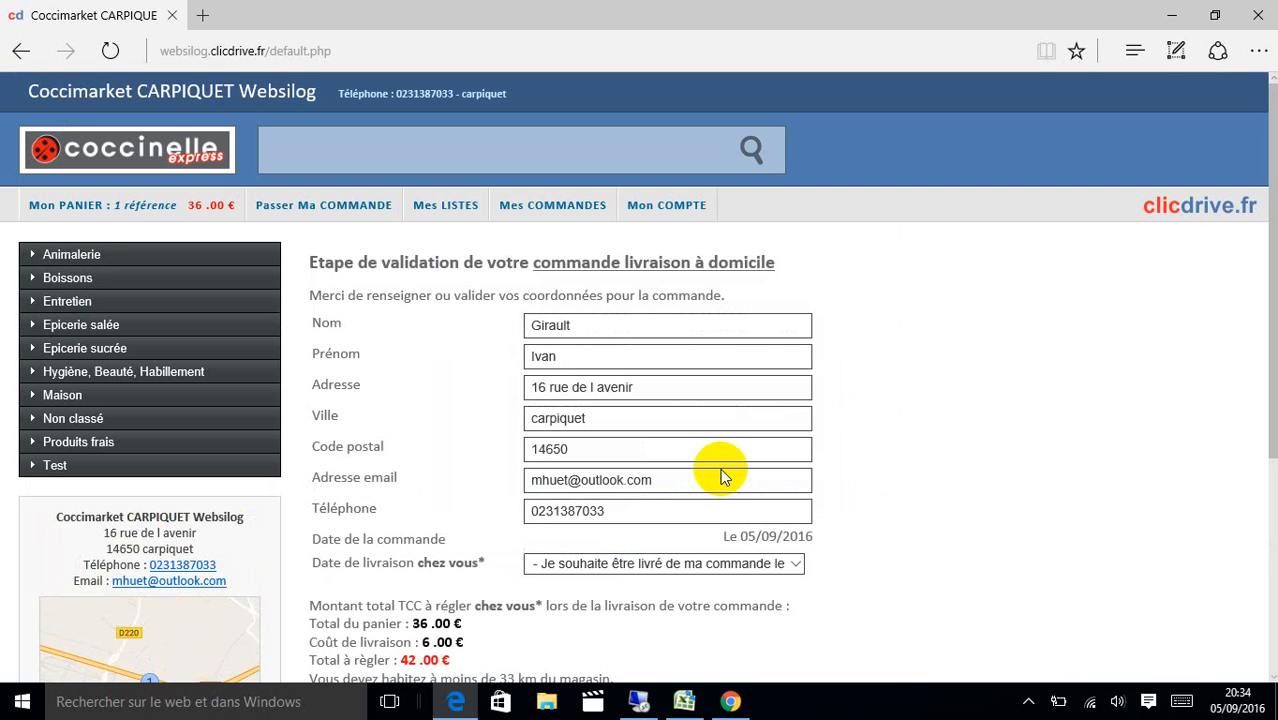
left_click_drag(1271, 305, 1272, 434)
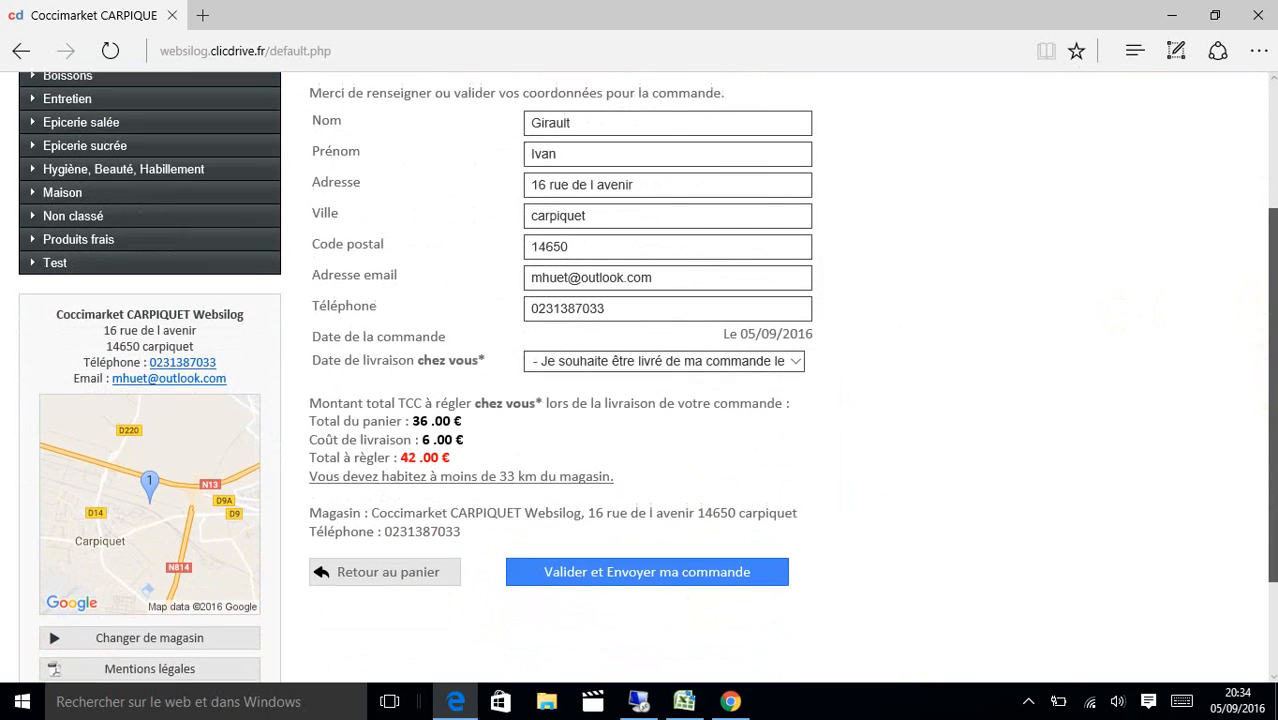
left_click_drag(462, 403, 408, 399)
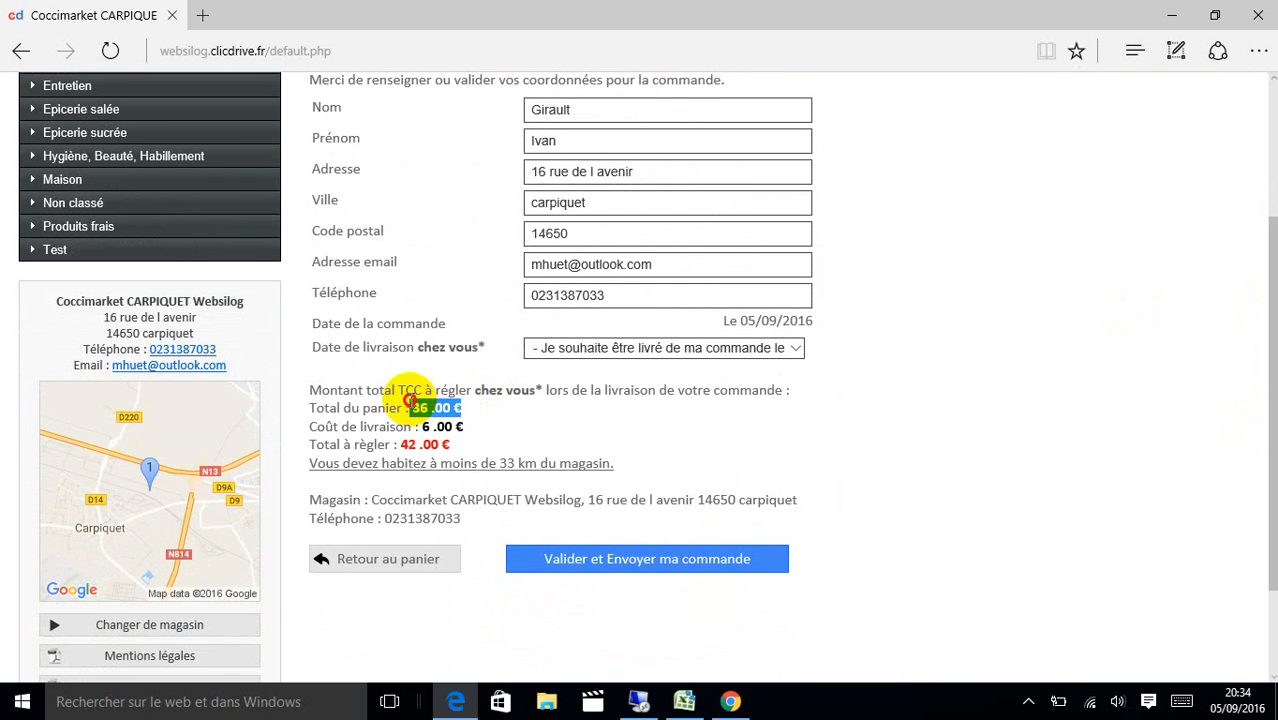
left_click_drag(471, 424, 398, 444)
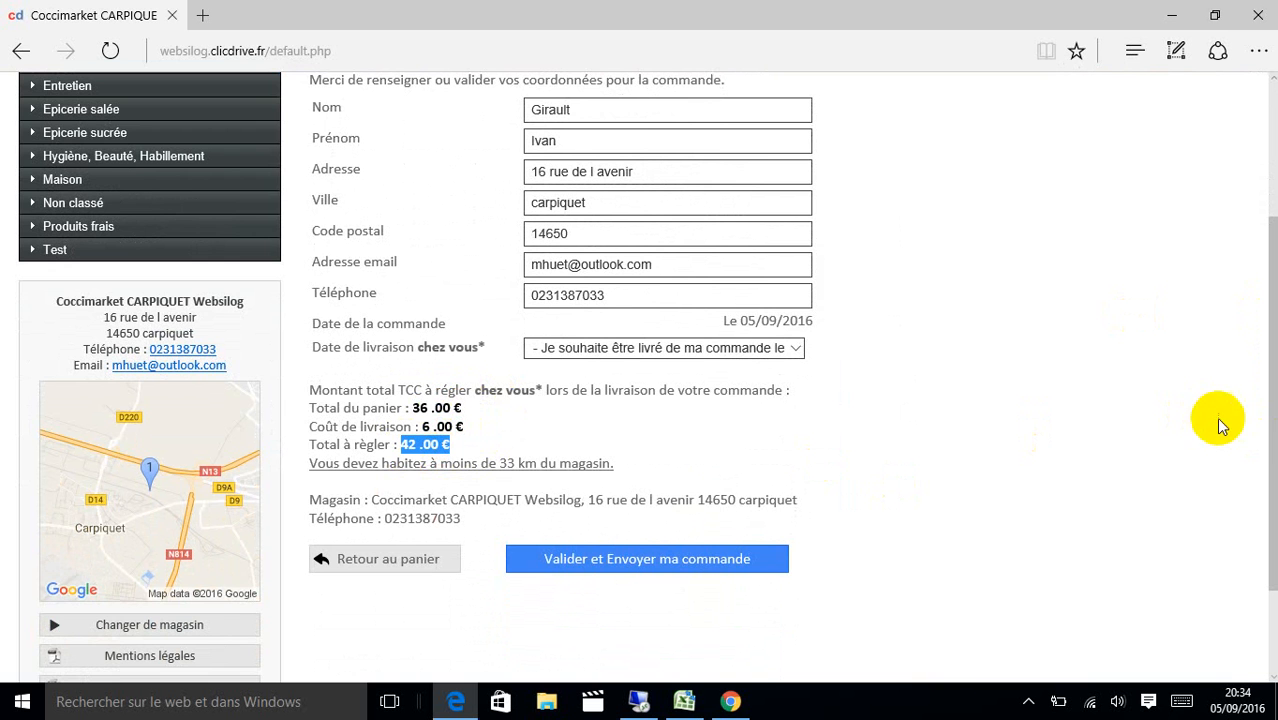
scroll(1270, 425, "up", 3)
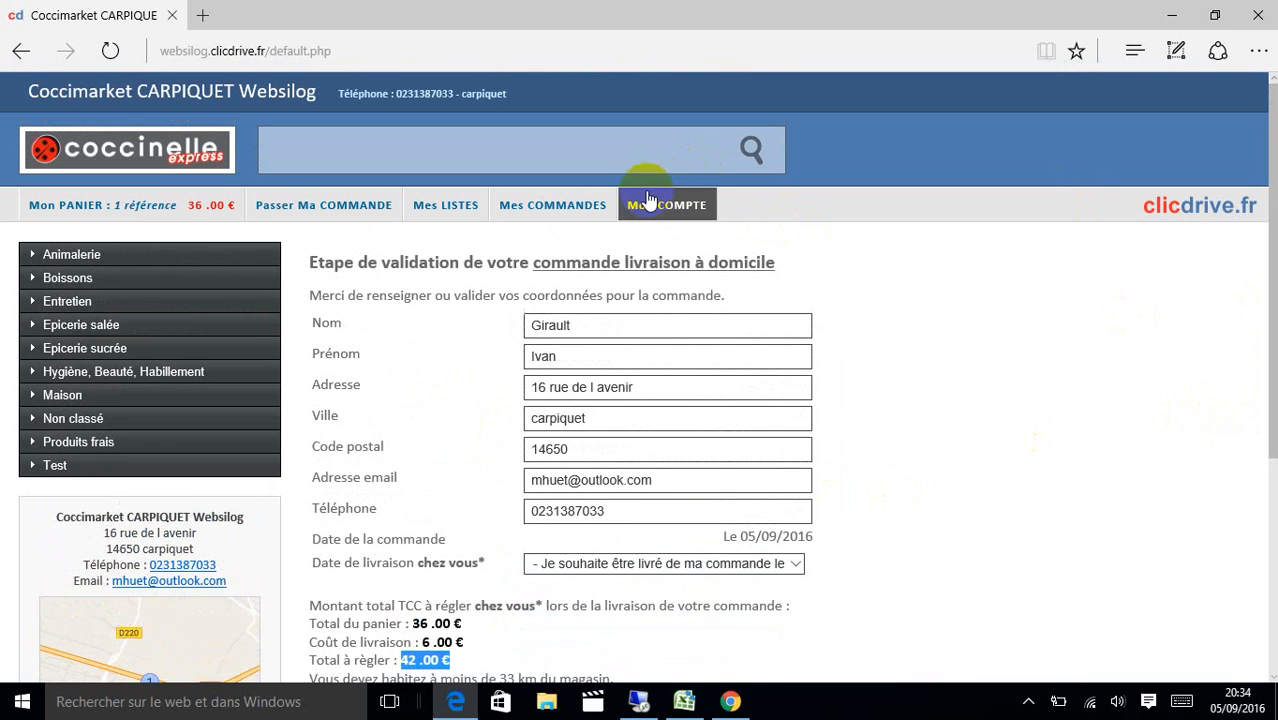
Remove the word CARPIQUET from the shop name in the administration form.
left_click(648, 205)
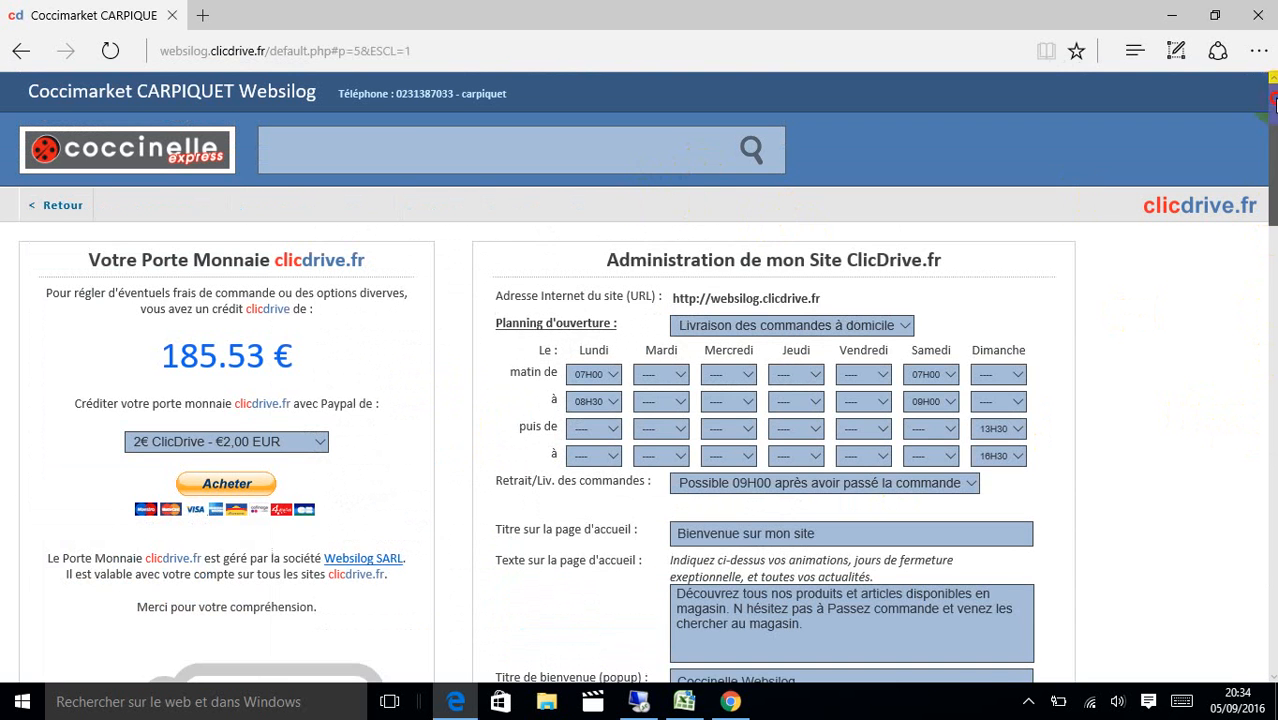
scroll(647, 377, "down", 4)
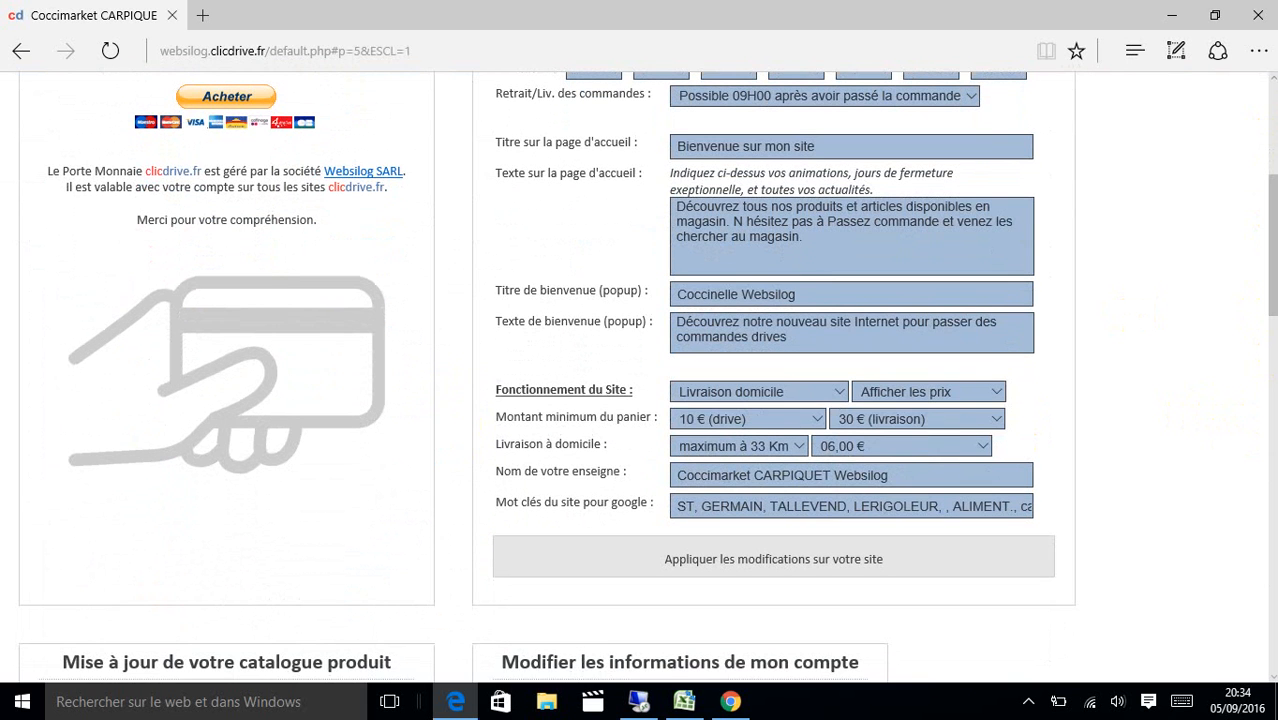
double_click(780, 478)
key("Tab")
double_click(780, 478)
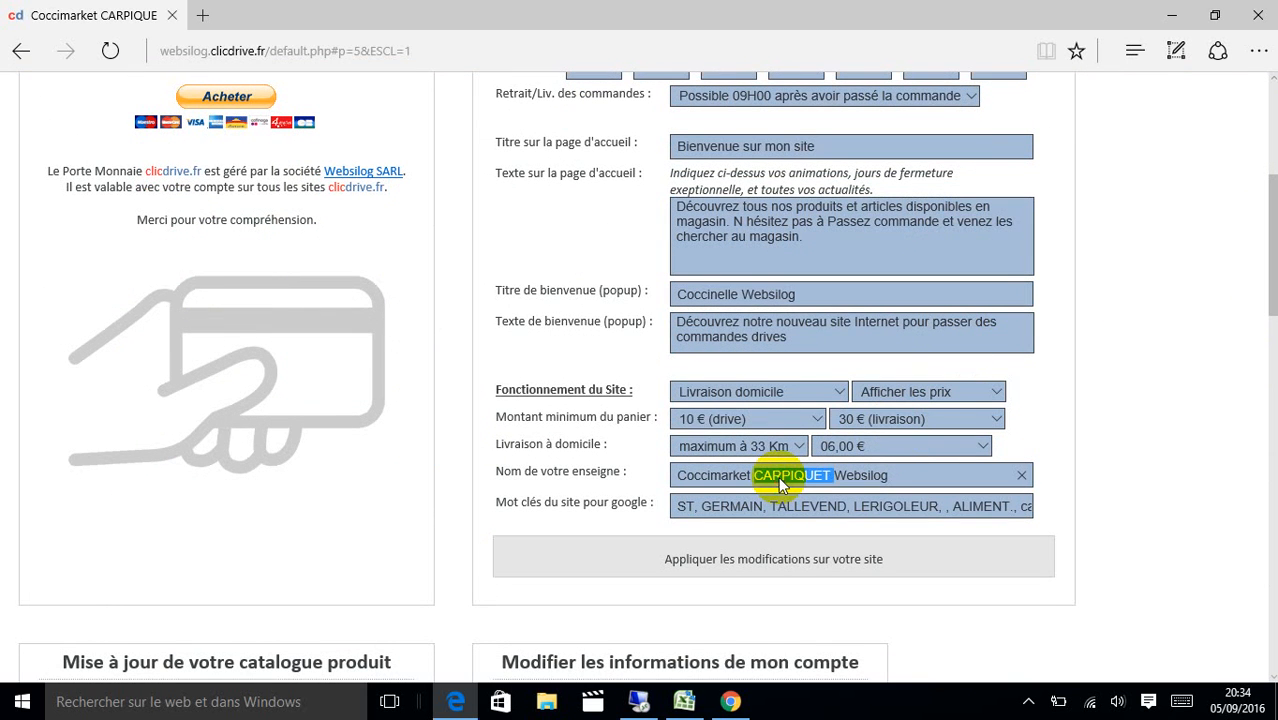
key("BackSpace")
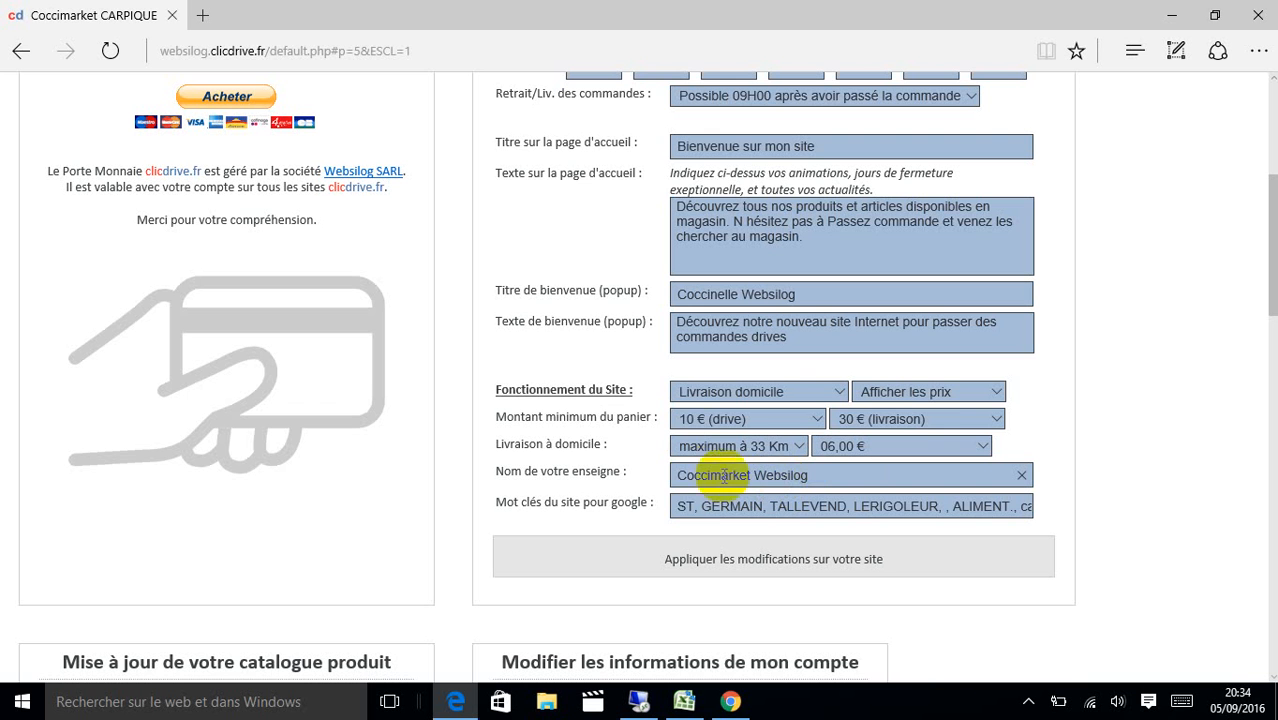
Apply the administration changes to the site and confirm the alerts.
left_click(697, 506)
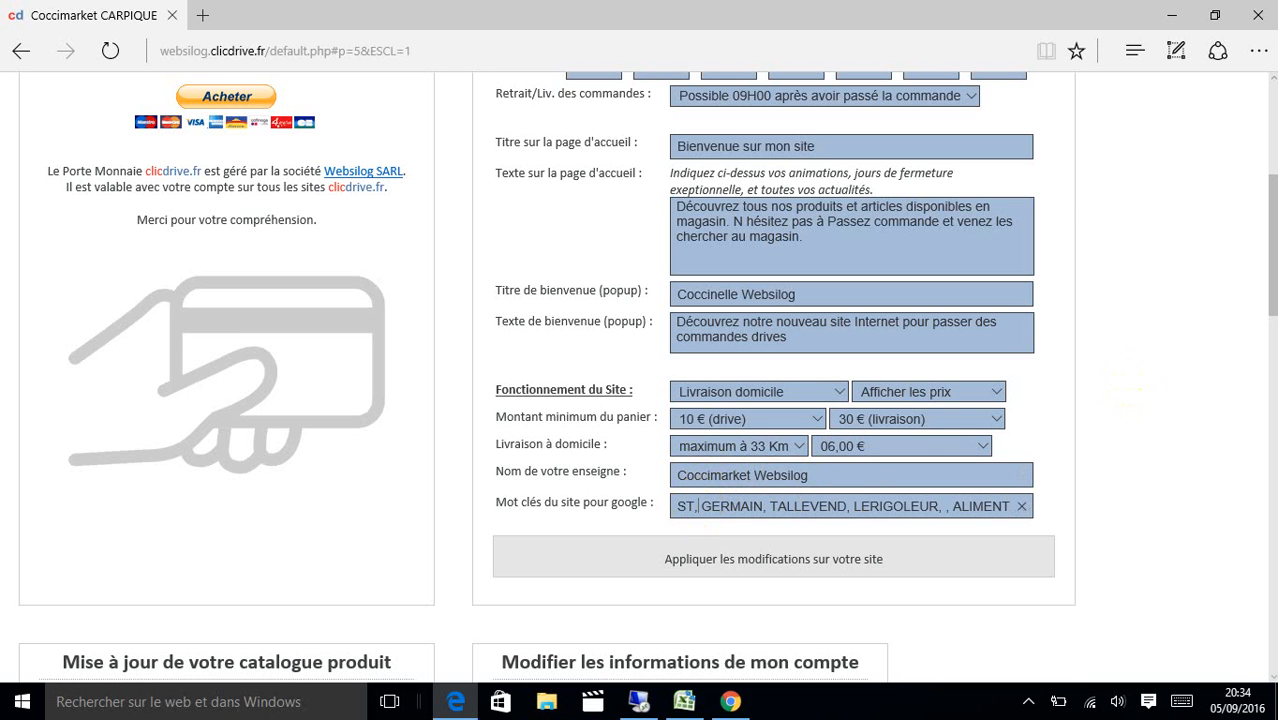
left_click(1272, 311)
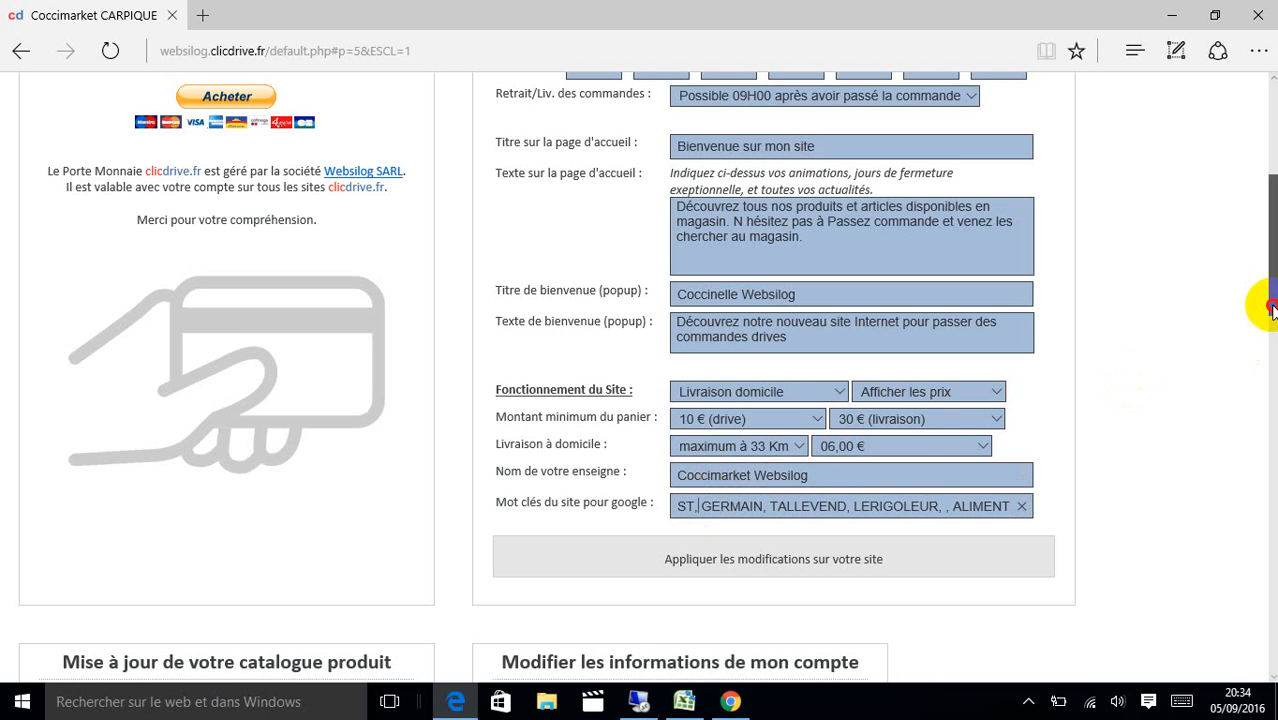
left_click_drag(1272, 306, 1268, 150)
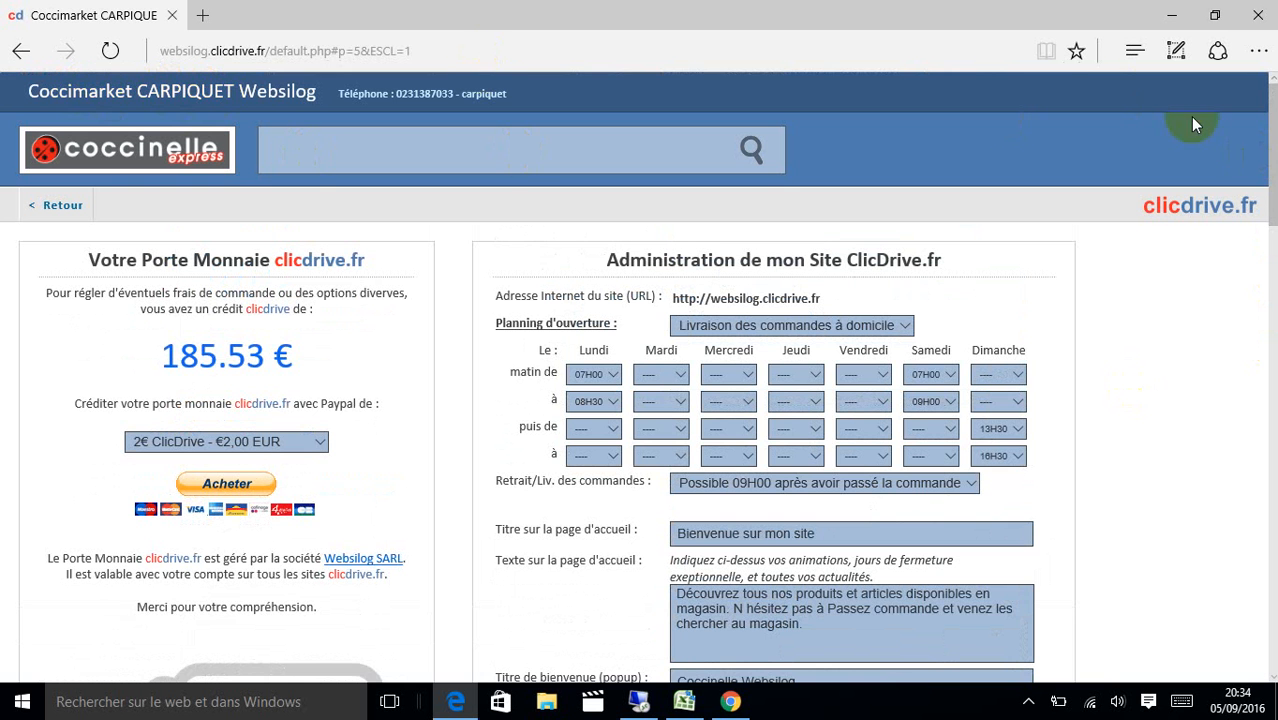
left_click_drag(1271, 178, 1272, 278)
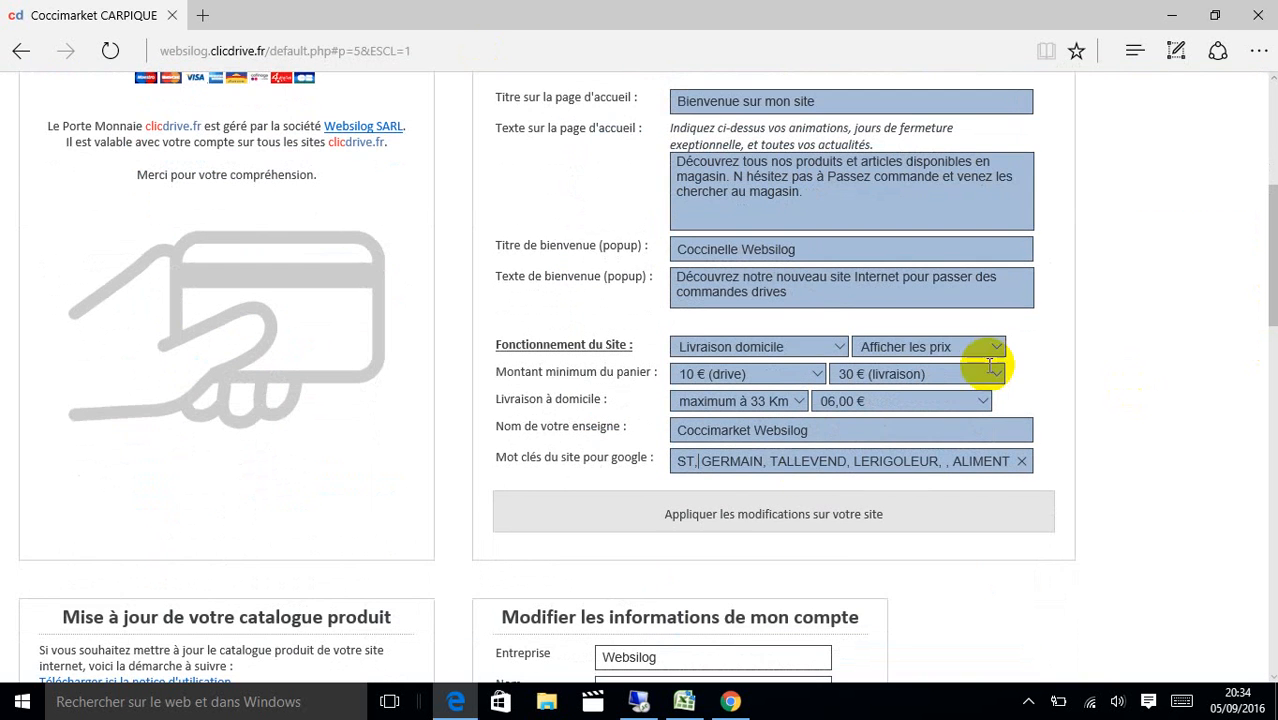
left_click(747, 516)
left_click(592, 401)
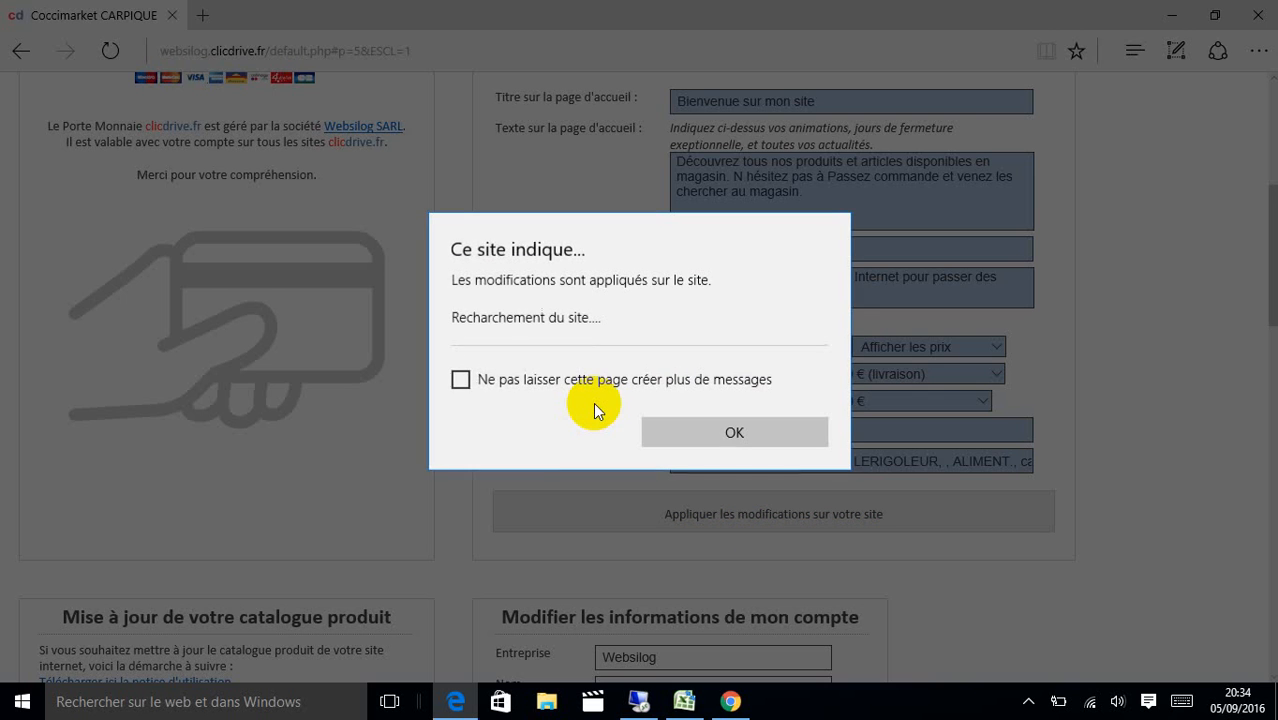
left_click(693, 420)
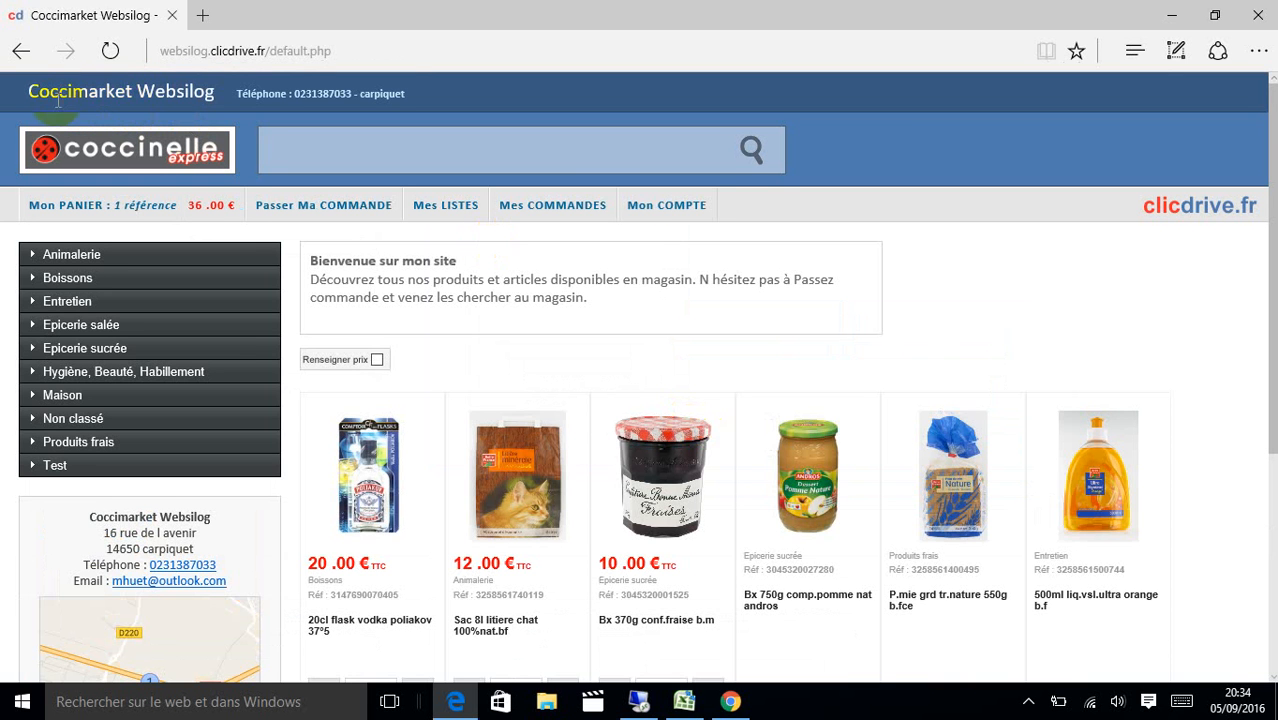
Open Mon COMPTE and scroll to the 'Mise à jour de votre catalogue produit' panel.
left_click(633, 208)
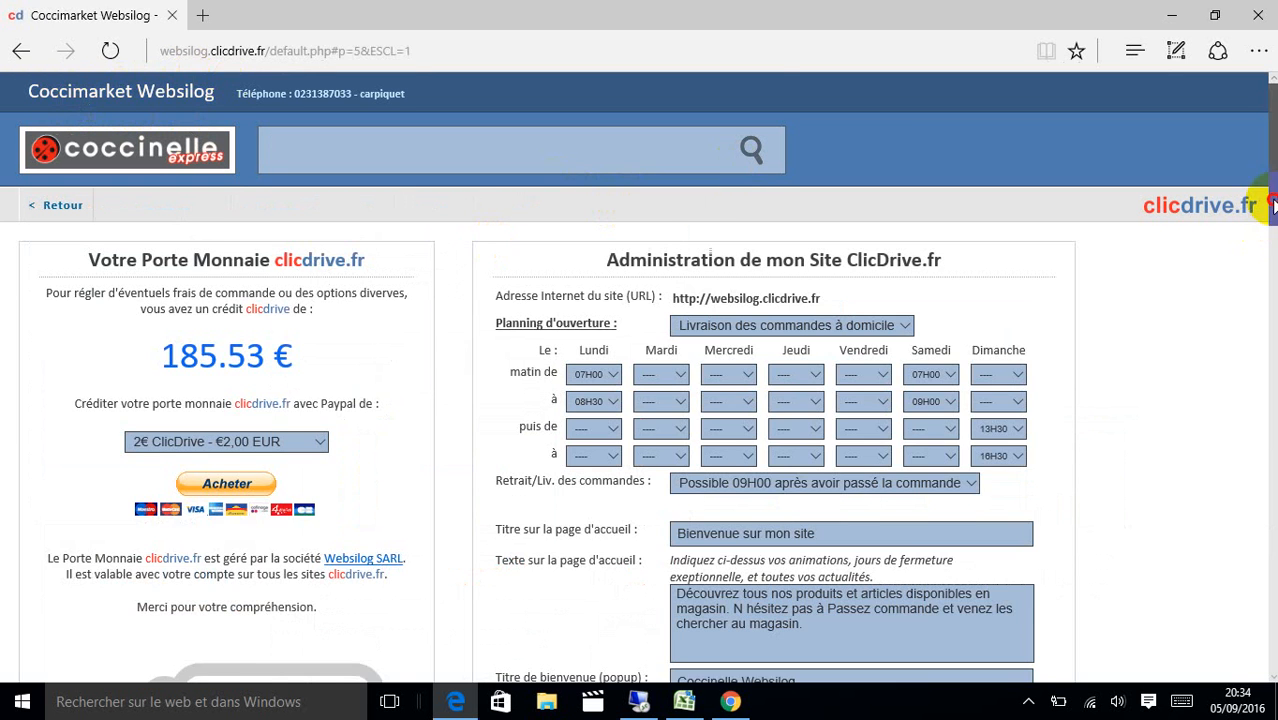
left_click_drag(1271, 224, 1272, 283)
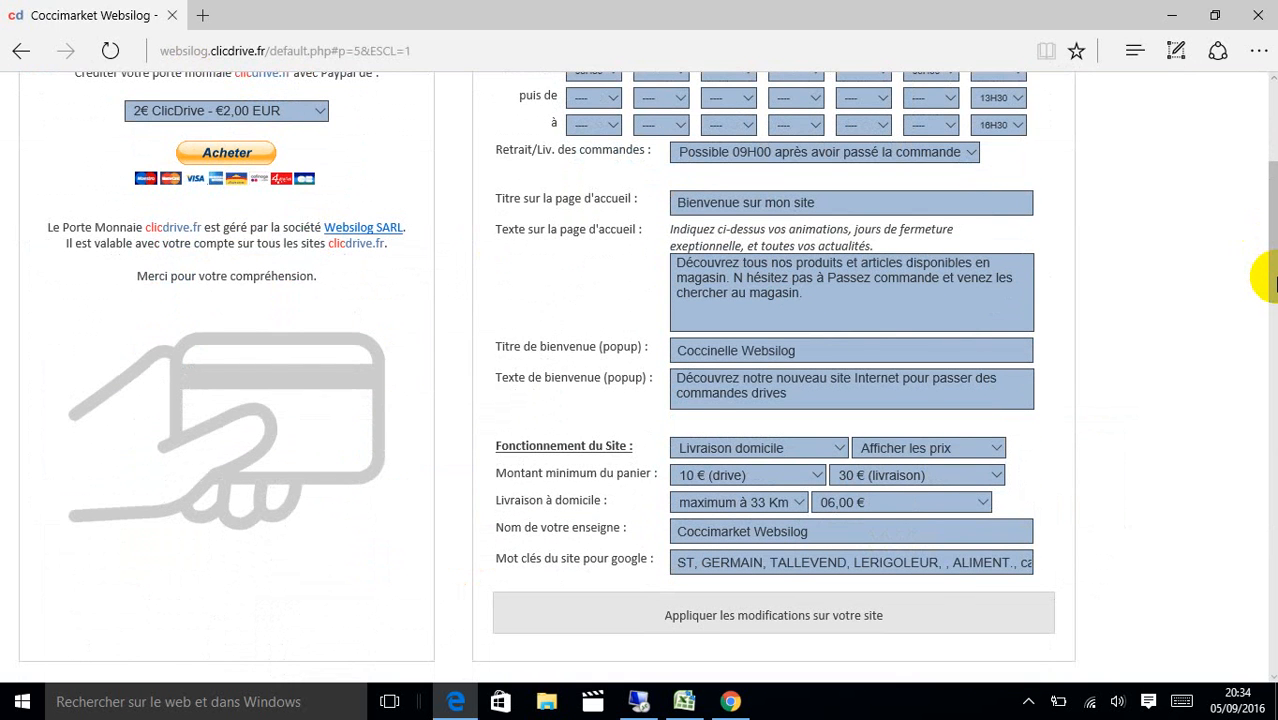
left_click_drag(1270, 283, 1271, 224)
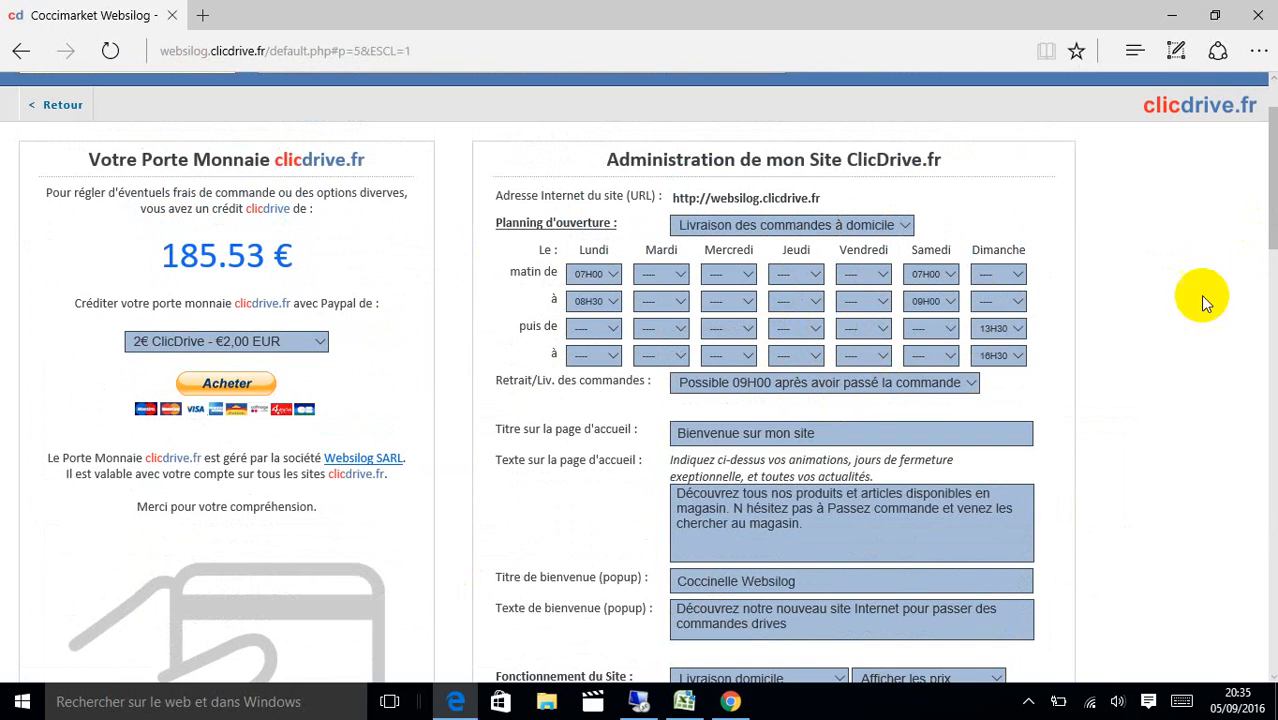
left_click_drag(1271, 222, 1272, 187)
left_click(52, 204)
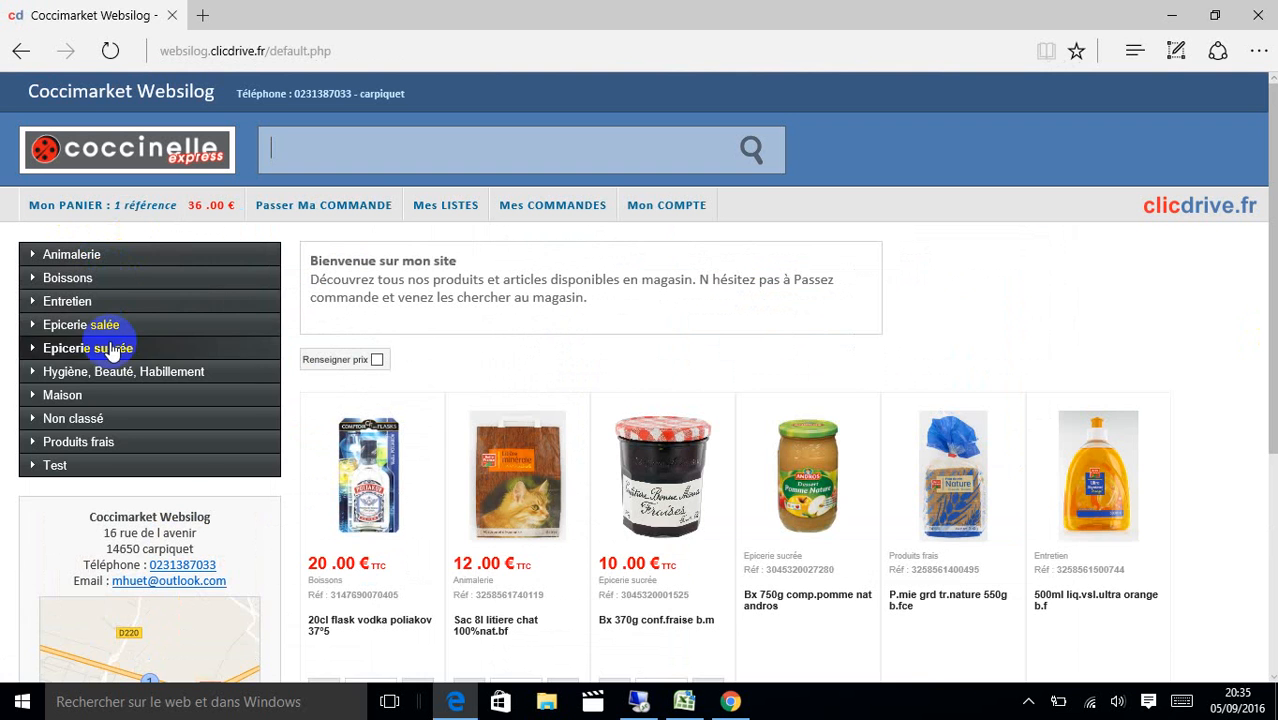
left_click(118, 306)
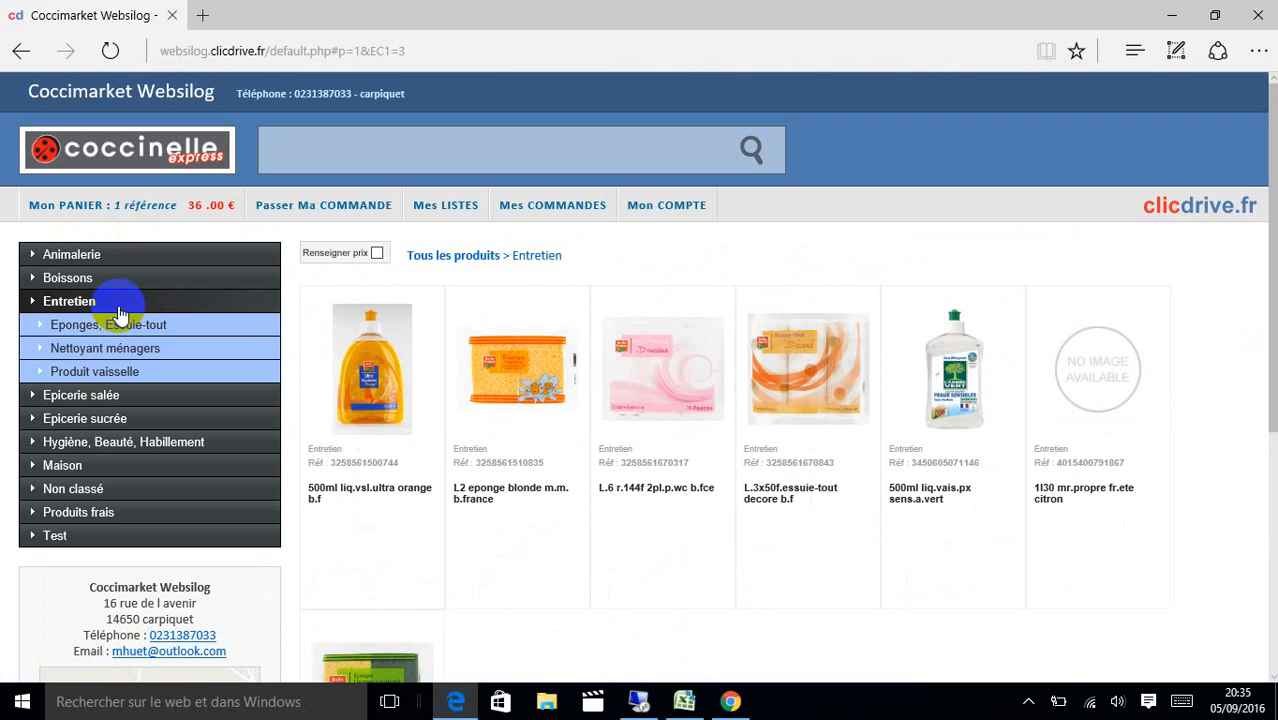
left_click(210, 334)
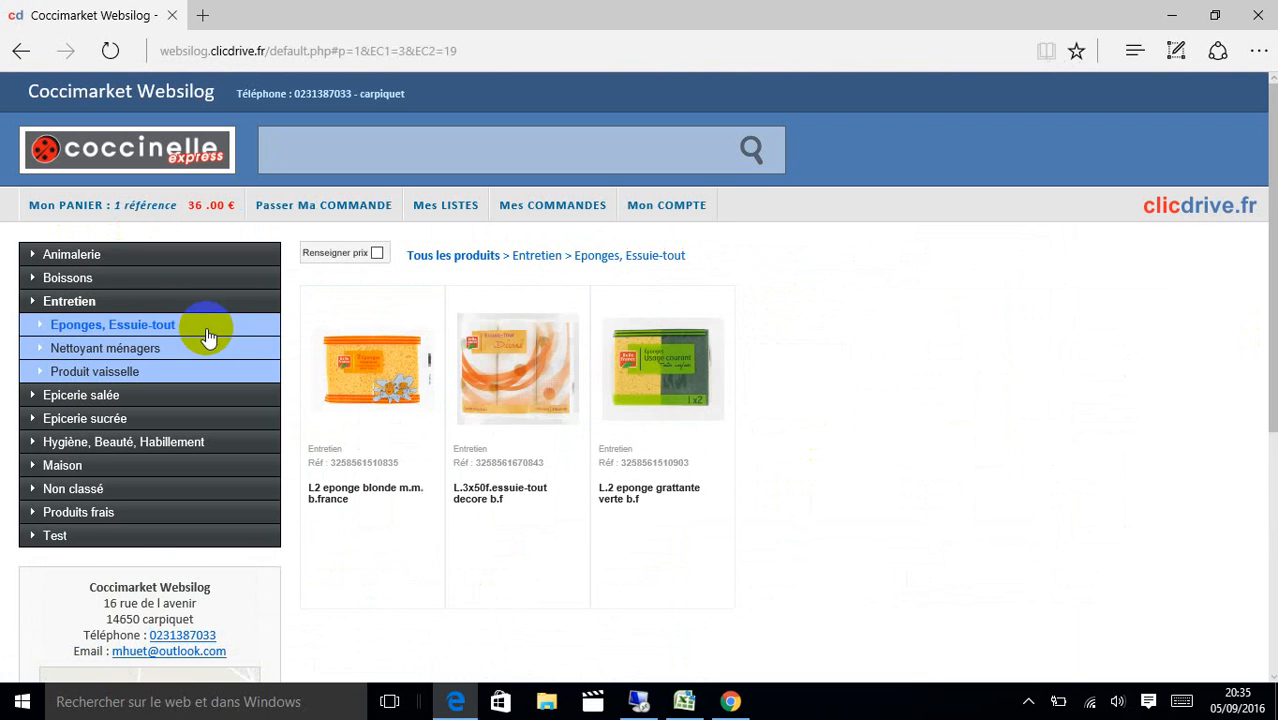
left_click(178, 534)
left_click(195, 490)
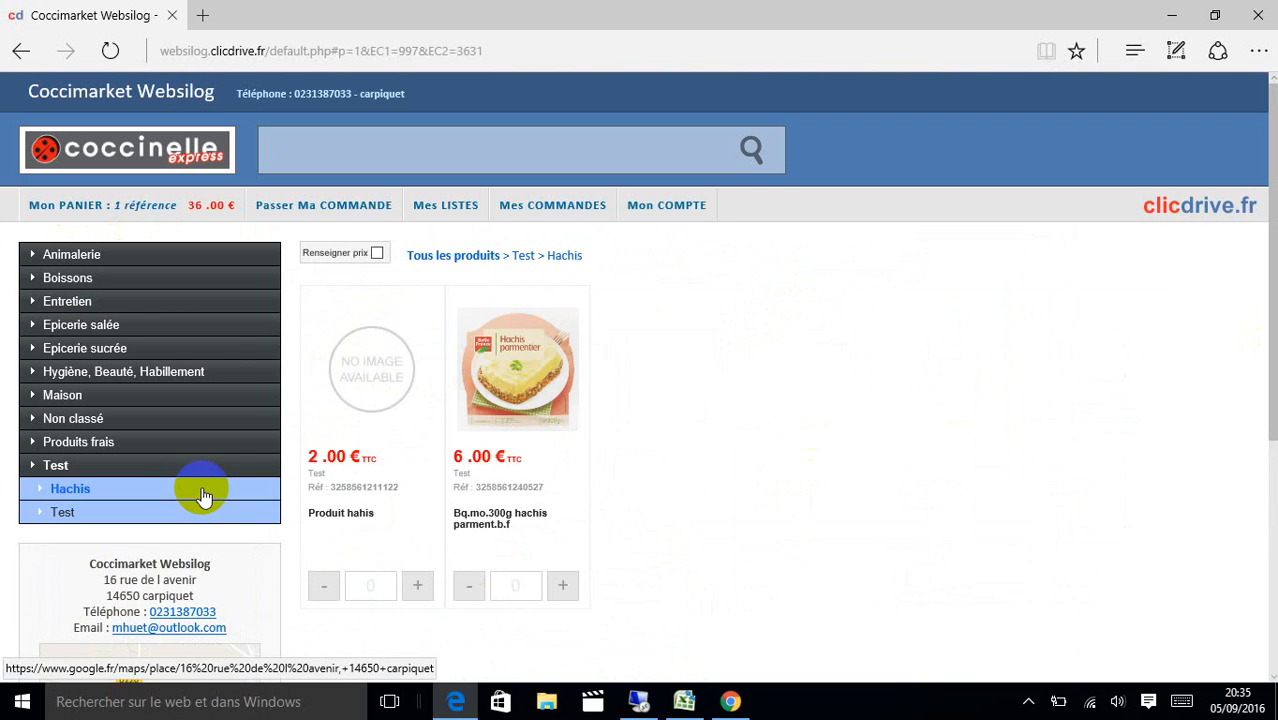
left_click(683, 212)
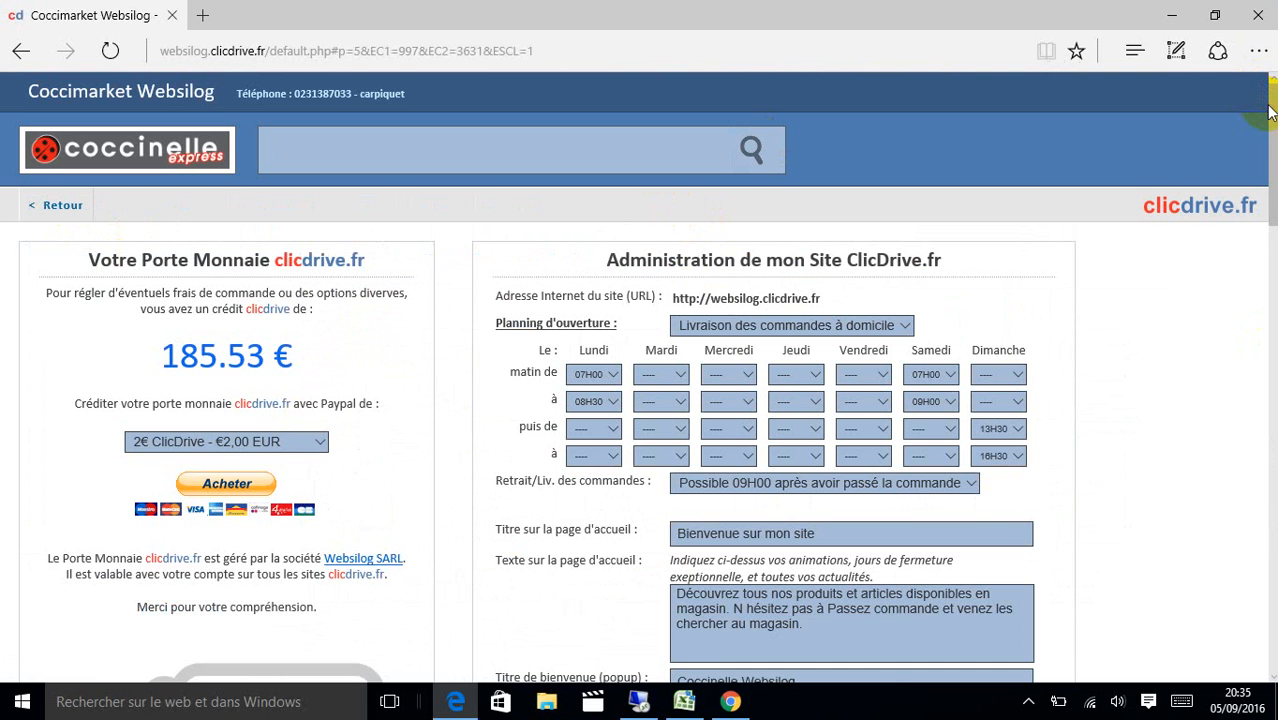
Download the product catalogue and open catalogue_56393-clicdrive (11).xls in Excel.
left_click_drag(1272, 116, 1273, 336)
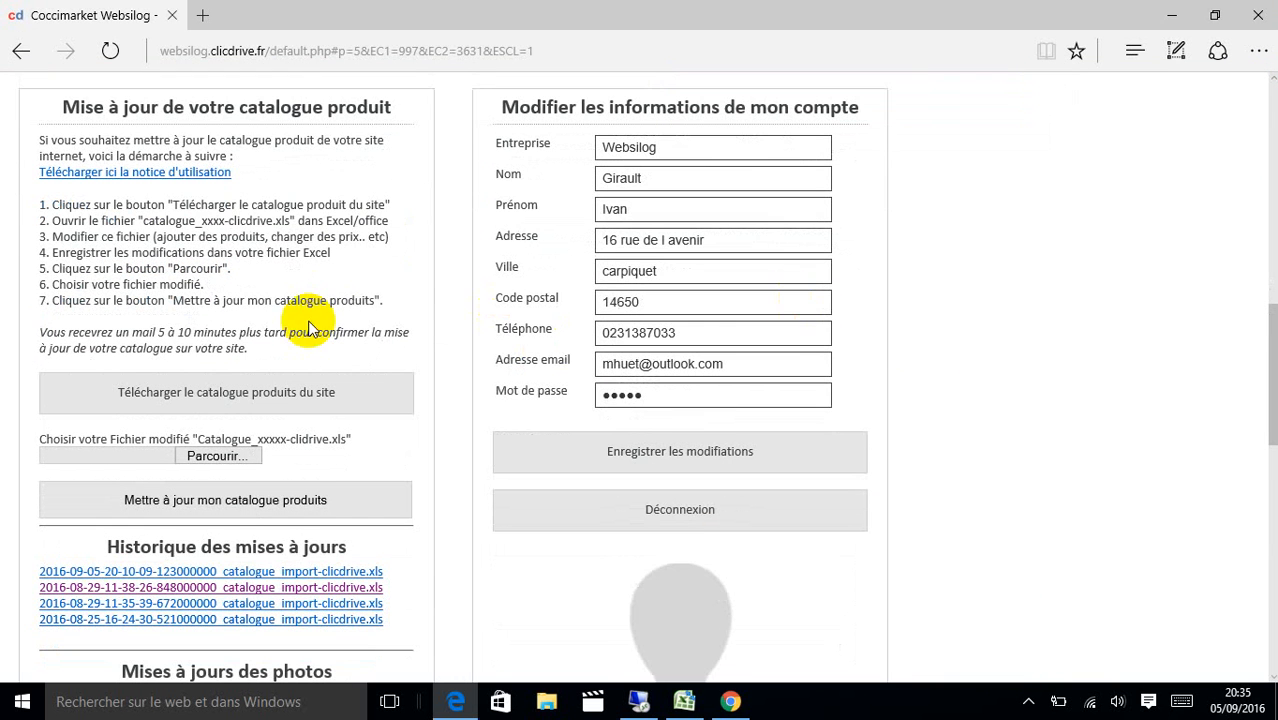
left_click(298, 396)
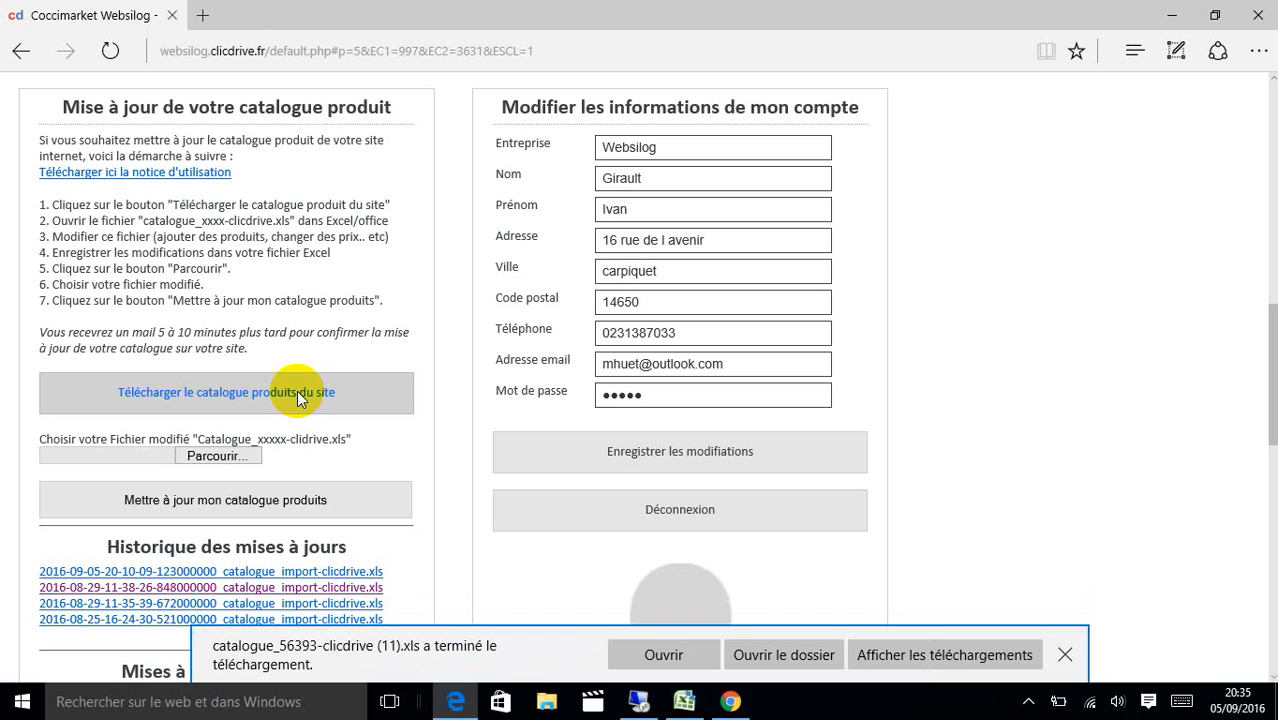
left_click(663, 655)
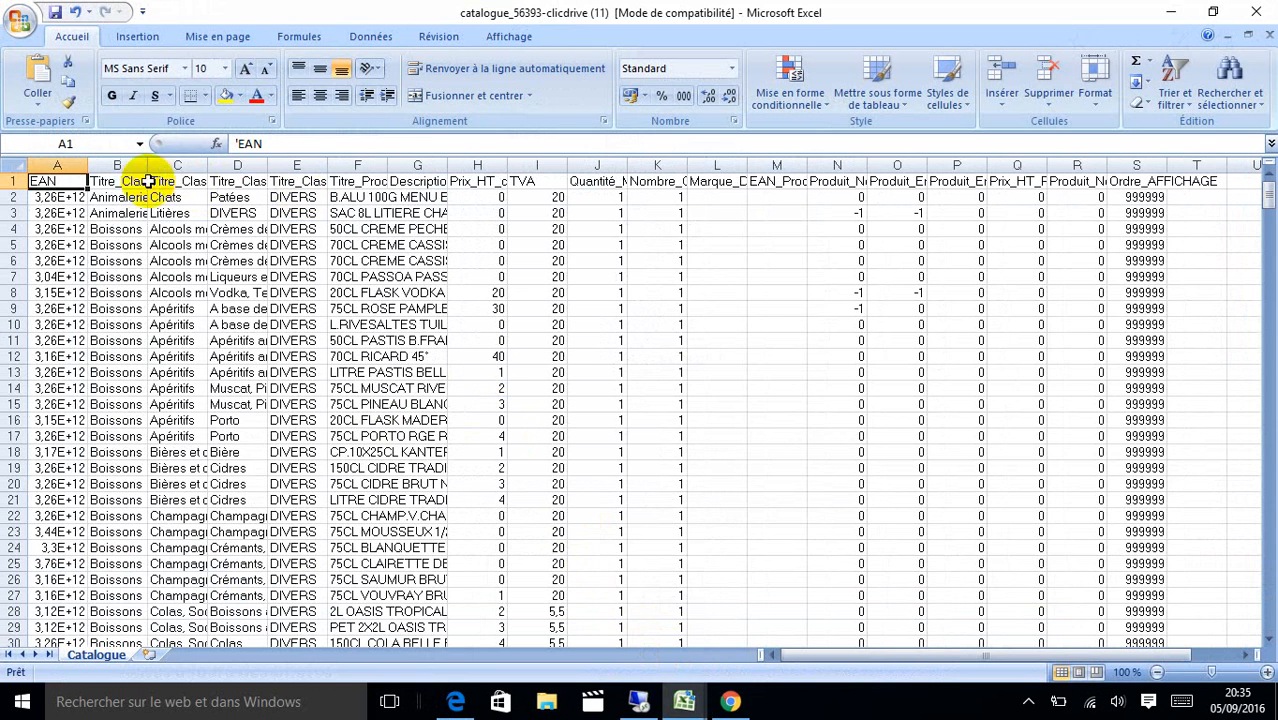
left_click(120, 181)
key("Right")
left_click(134, 181)
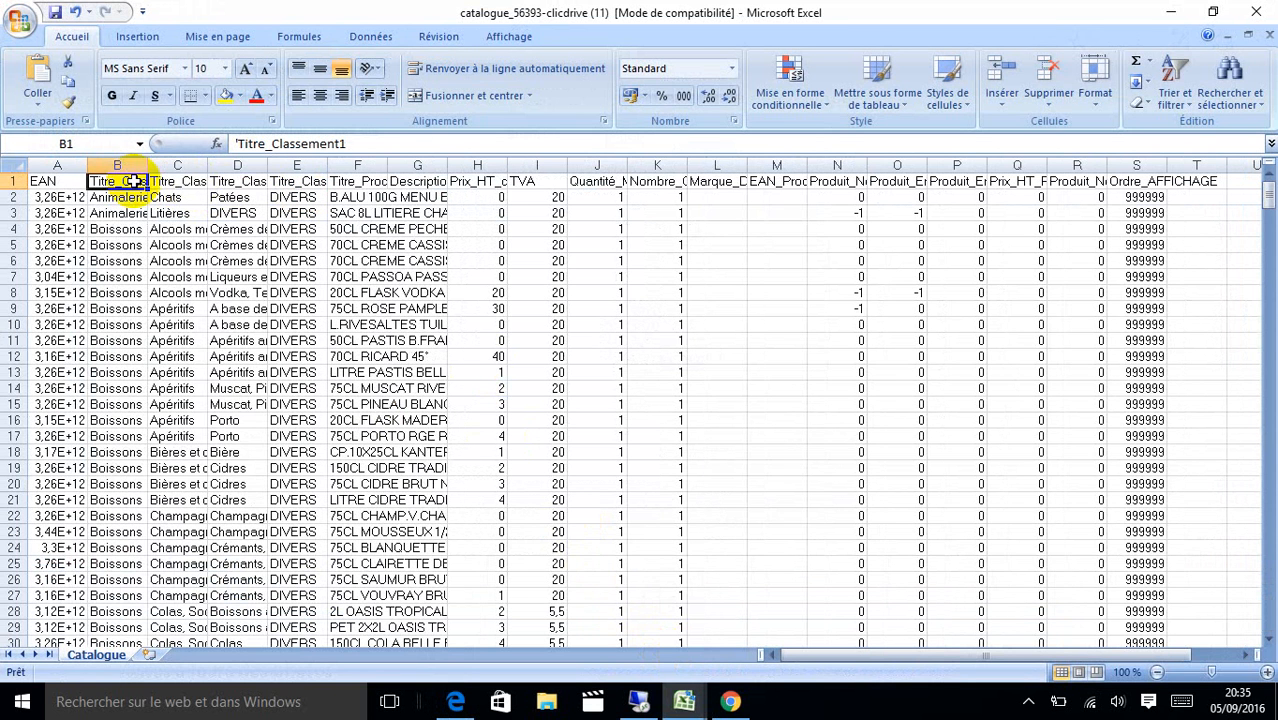
key("Right")
key("Right")
key("Right")
key("Left")
key("Left")
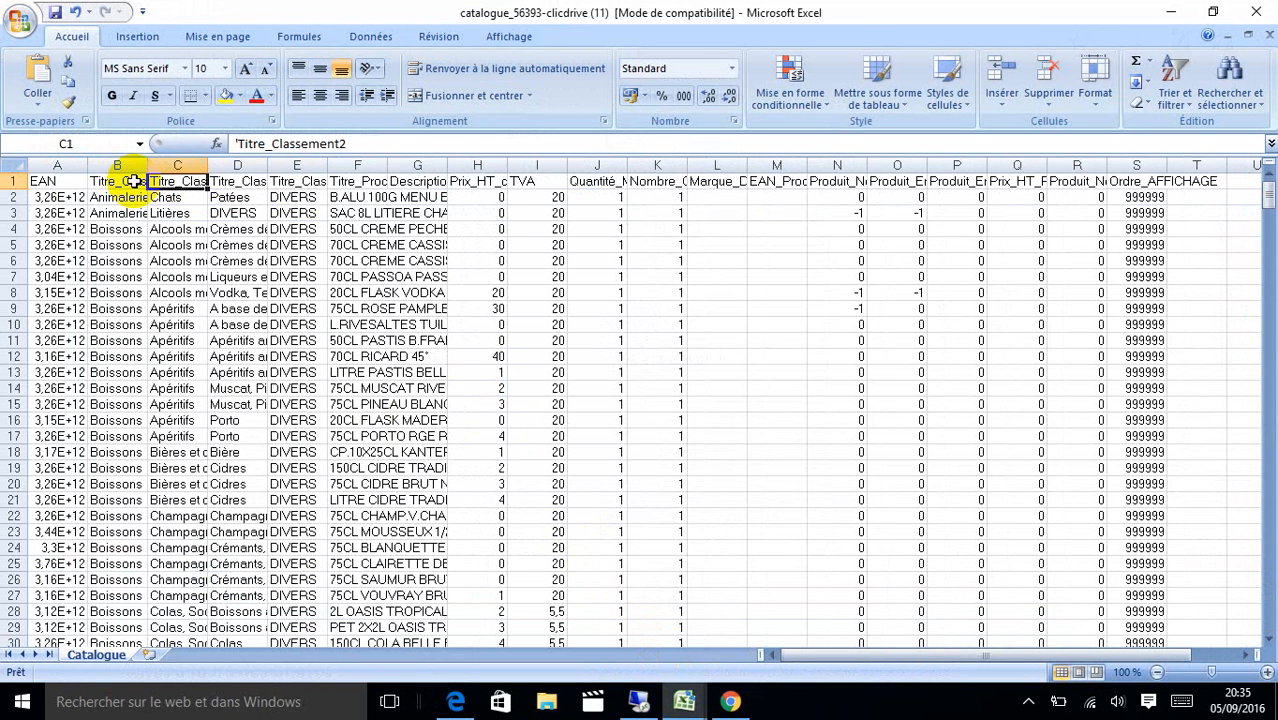
key("Left")
key("Left")
key("Right")
key("Right")
key("Right")
key("Right")
key("Left")
key("Left")
key("Left")
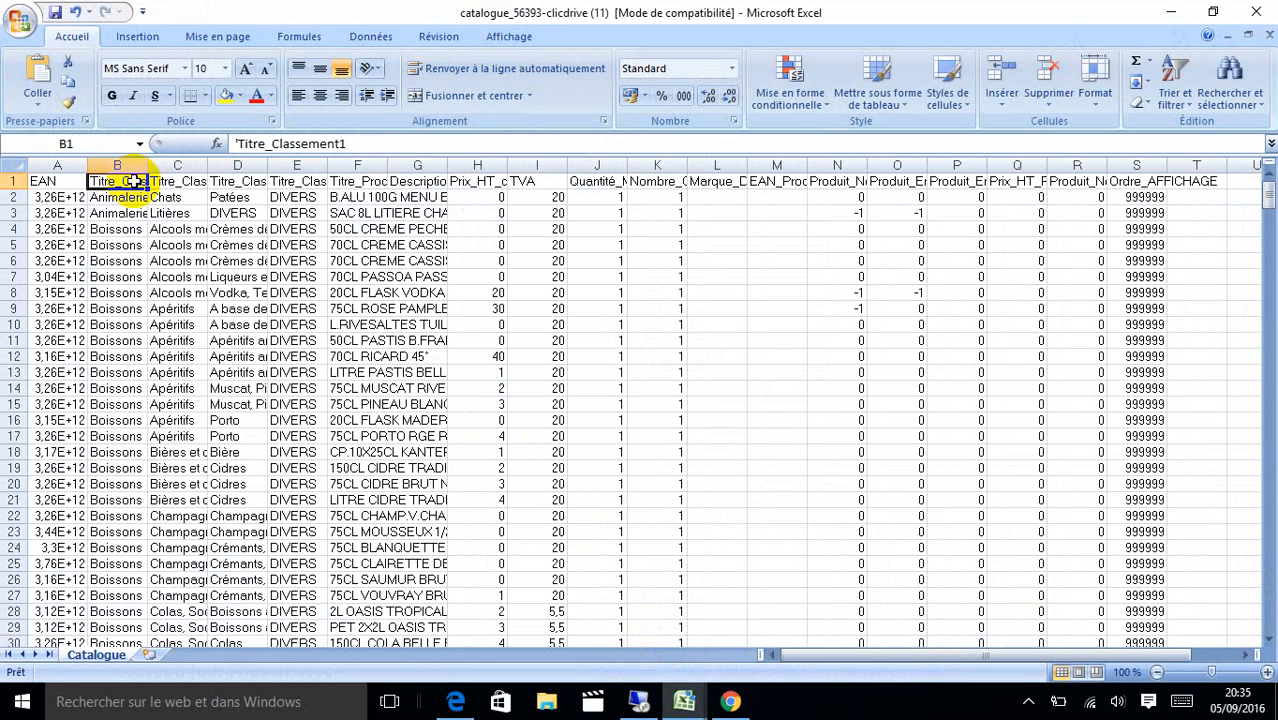
key("Right")
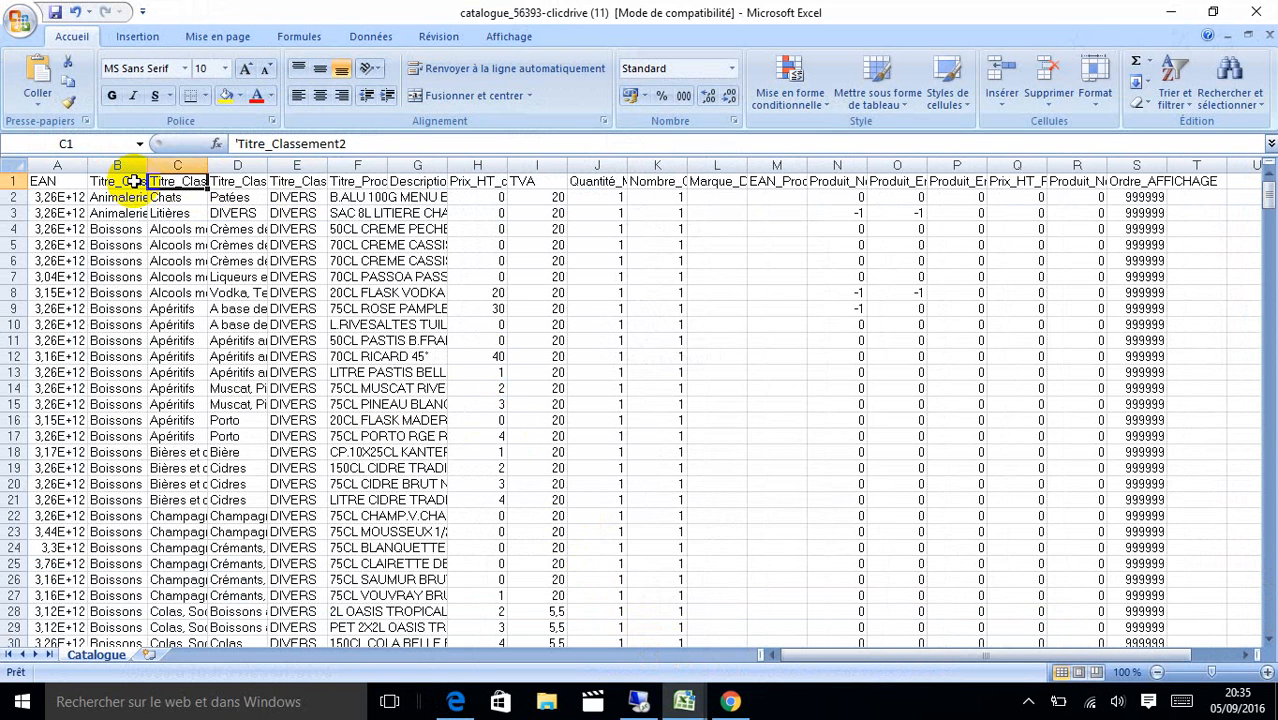
key("Right")
key("Right")
key("Right")
key("Left")
key("Left")
key("Left")
key("Left")
key("Right")
key("Right")
key("Right")
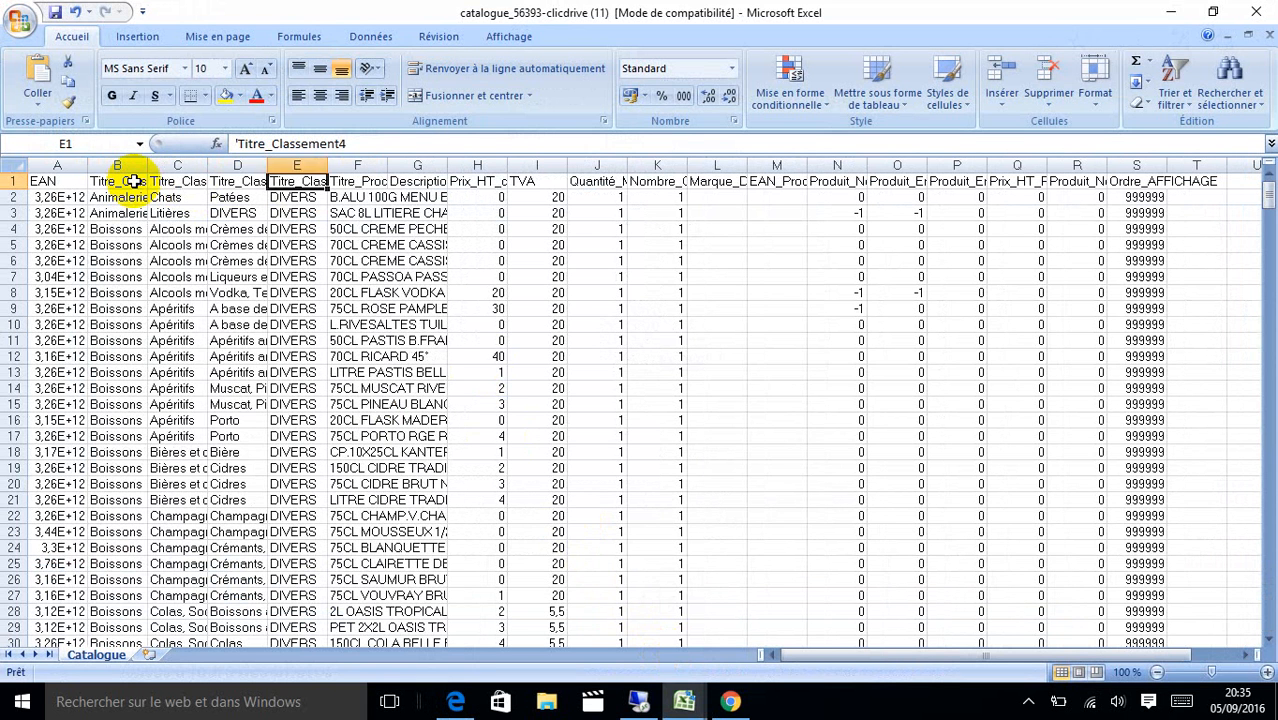
key("Right")
key("Down")
key("Up")
key("Right")
key("Down")
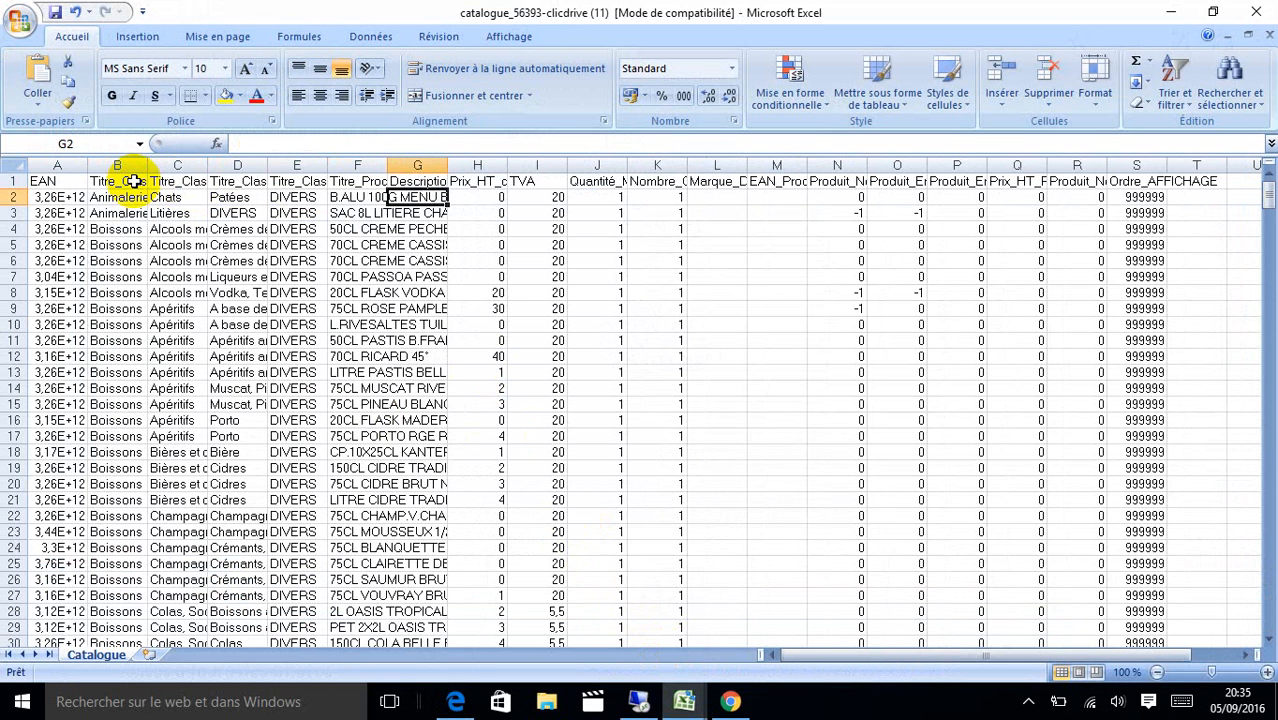
key("Up")
key("Right")
key("Right")
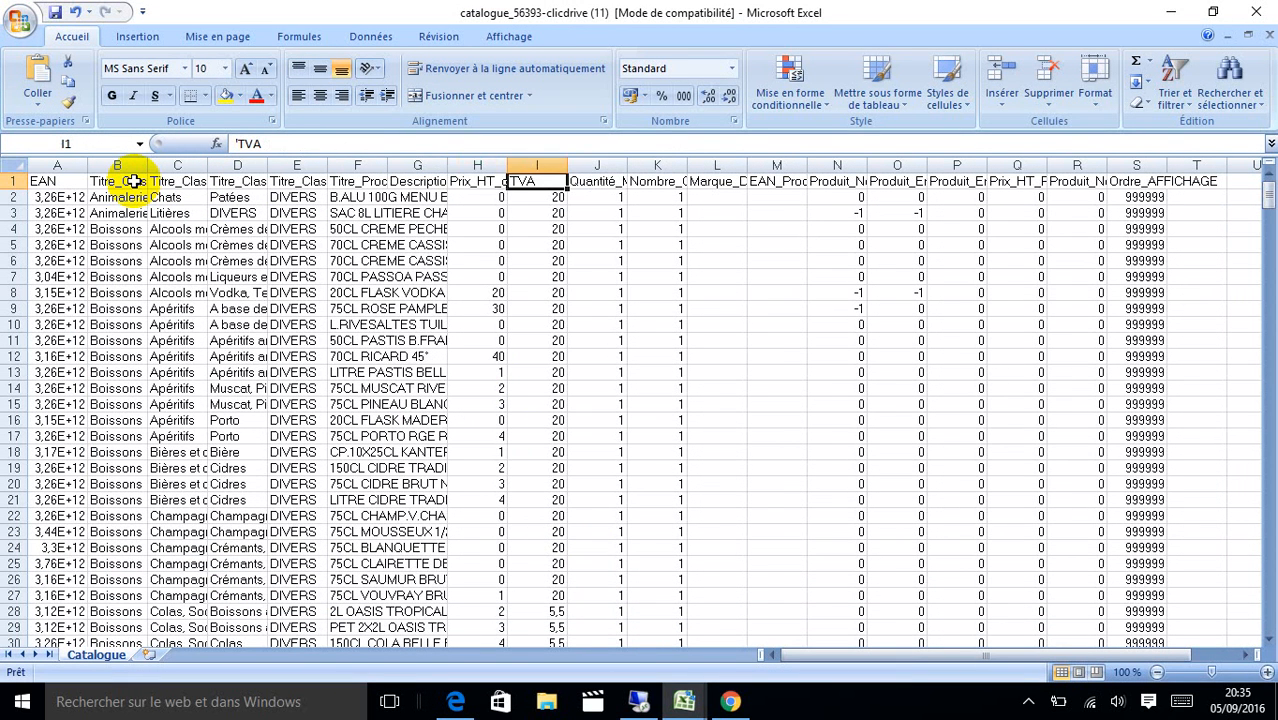
key("Right")
key("Down")
key("Up")
key("Right")
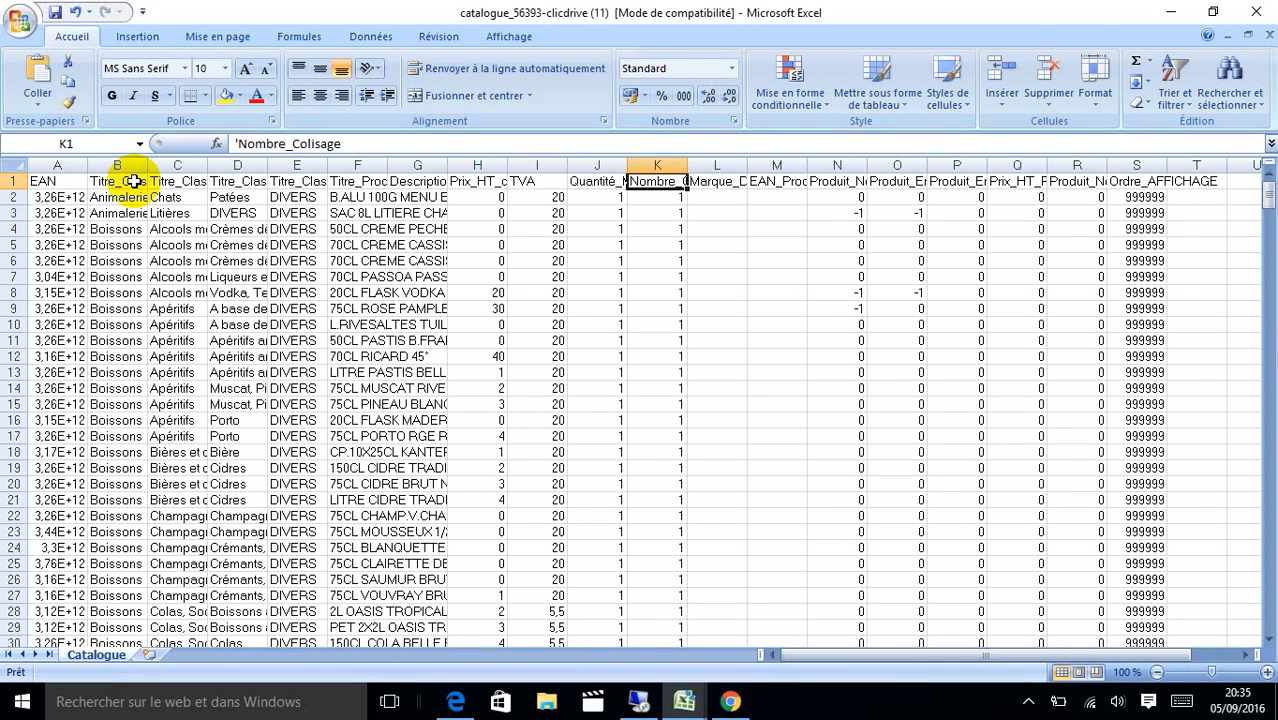
key("Down")
key("Up")
key("Right")
key("Right")
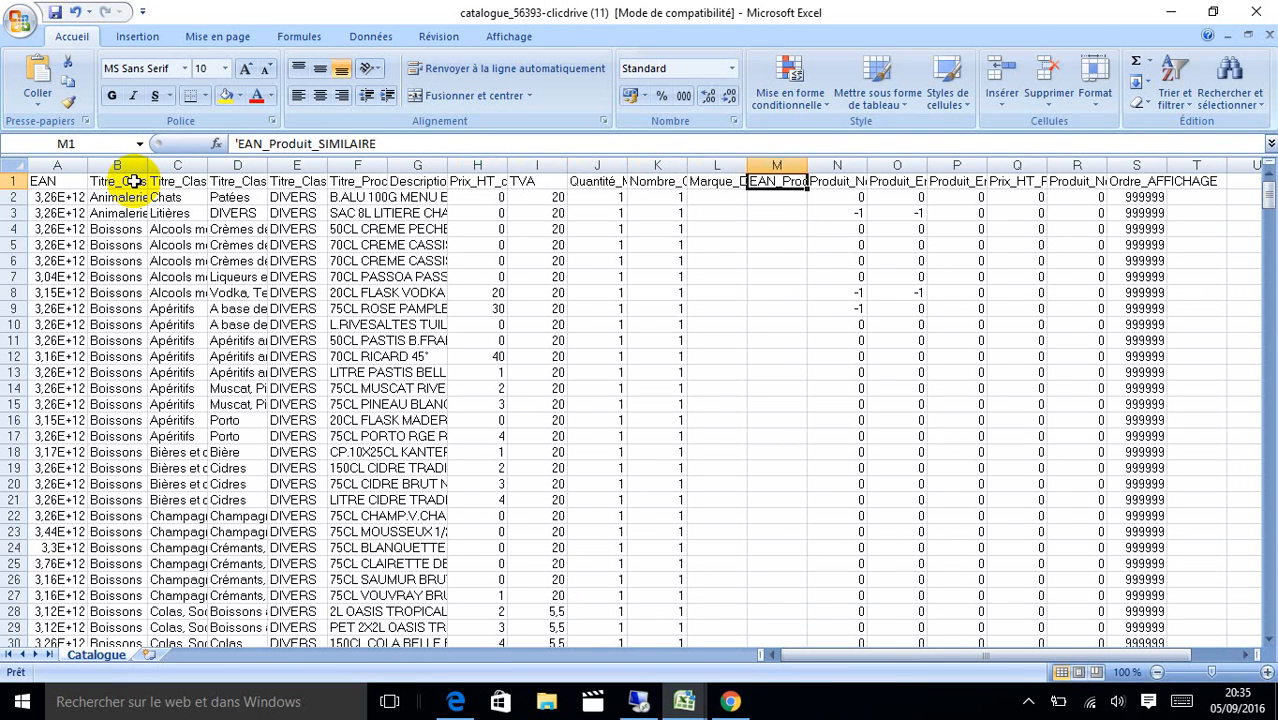
key("Right")
key("Left")
key("Right")
key("Left")
key("Down")
key("Left")
key("Left")
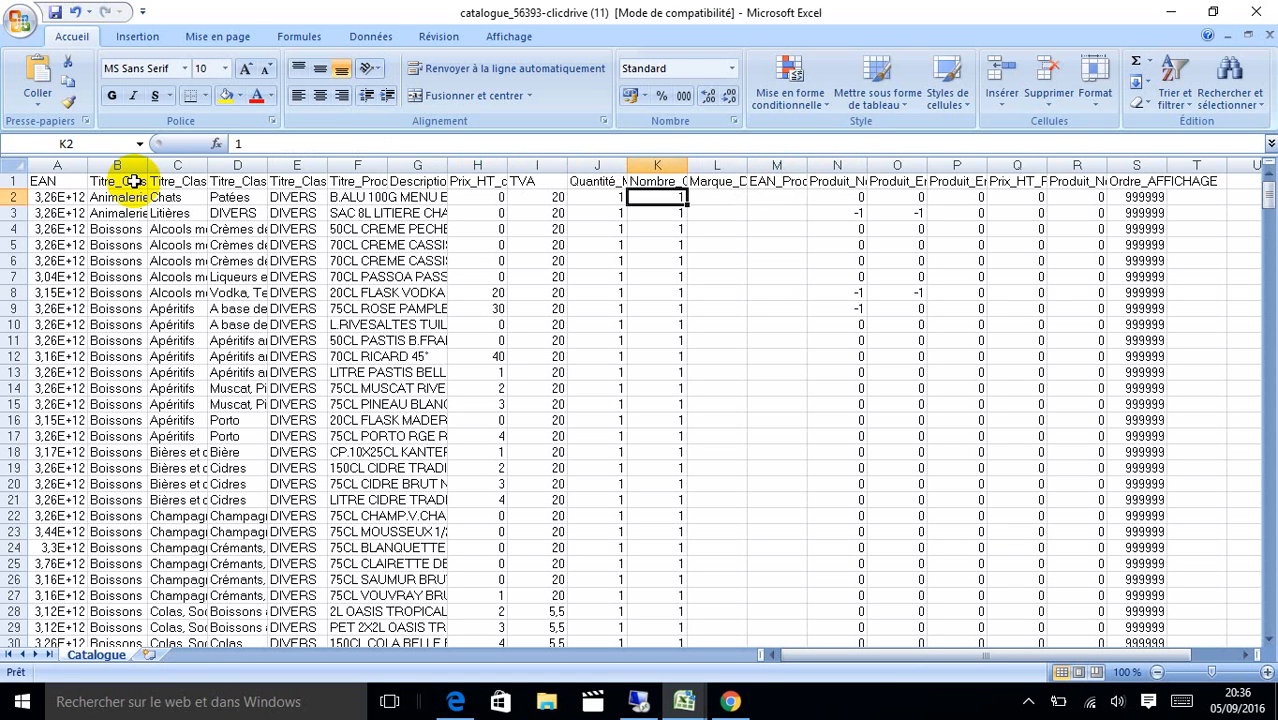
key("Right")
key("Right")
key("Up")
key("Down")
key("Up")
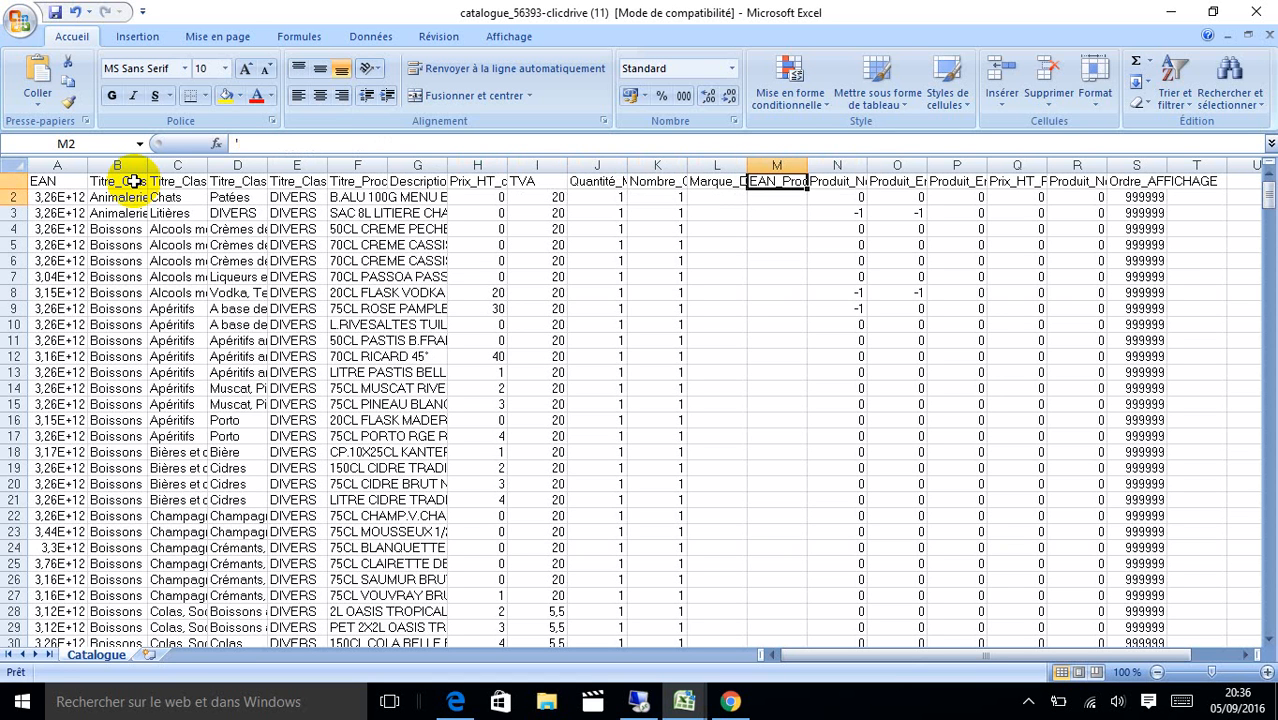
key("Right")
key("Down")
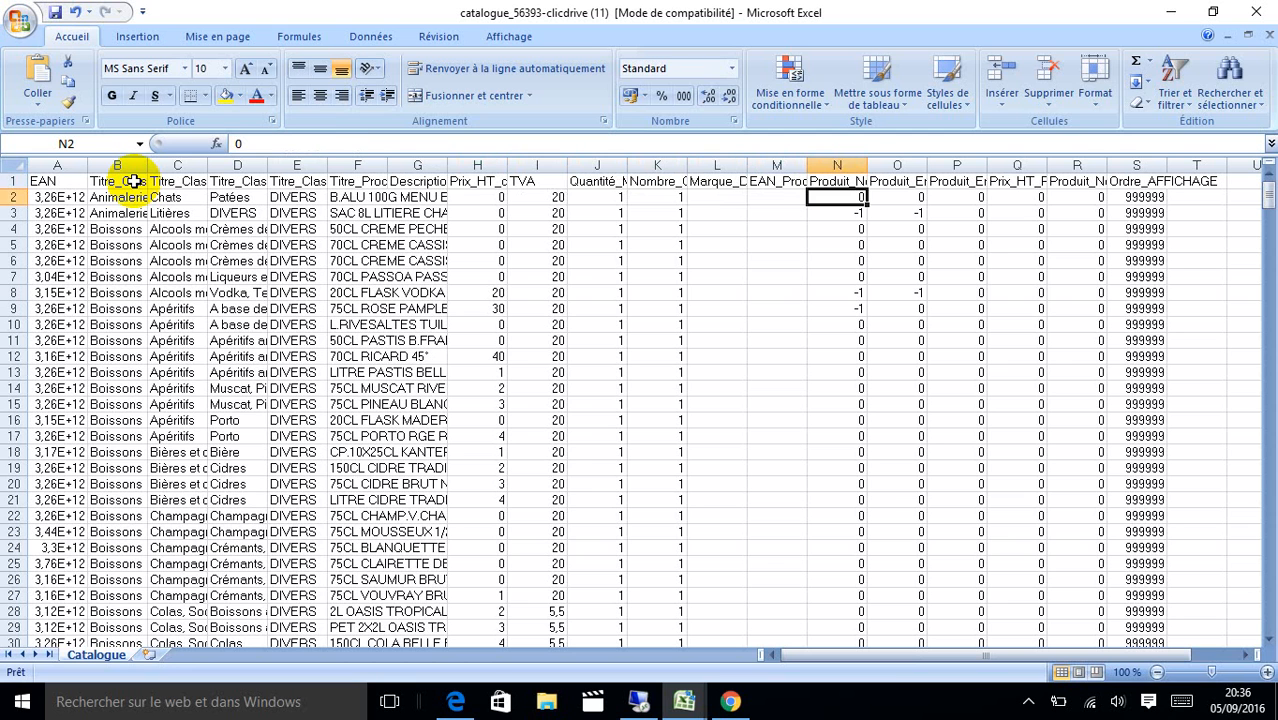
key("Up")
key("Down")
key("Up")
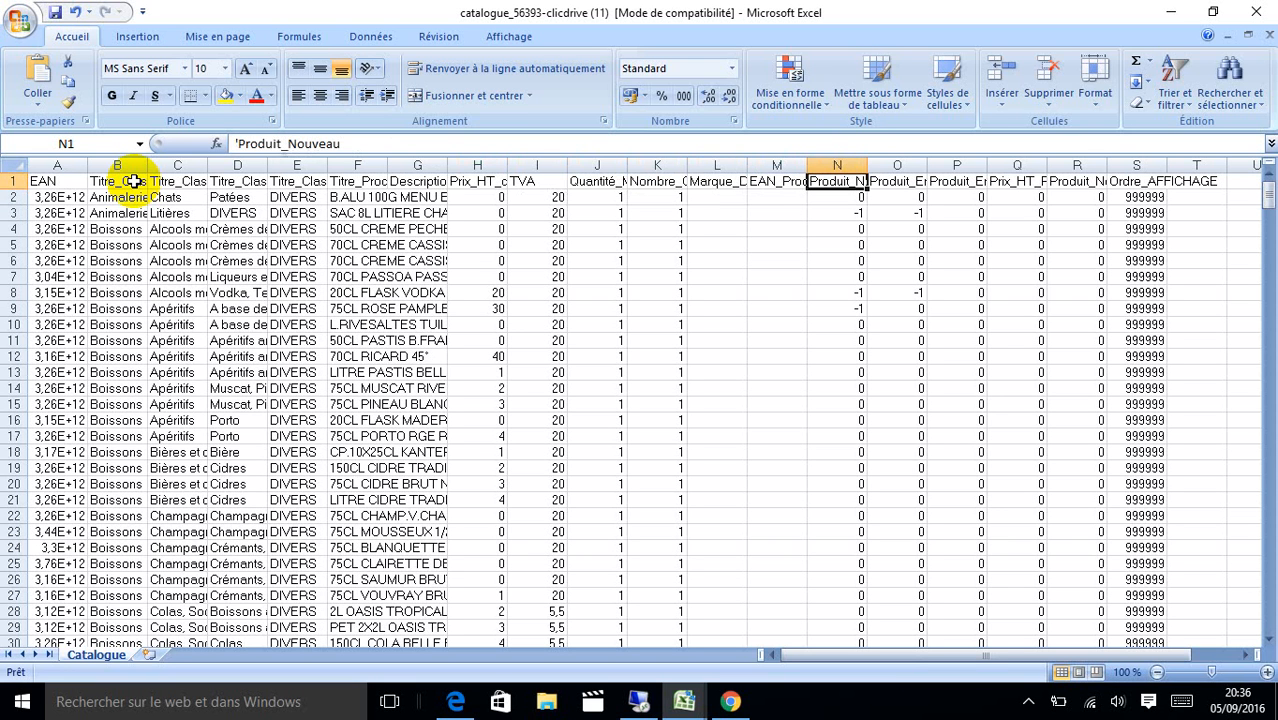
key("Down")
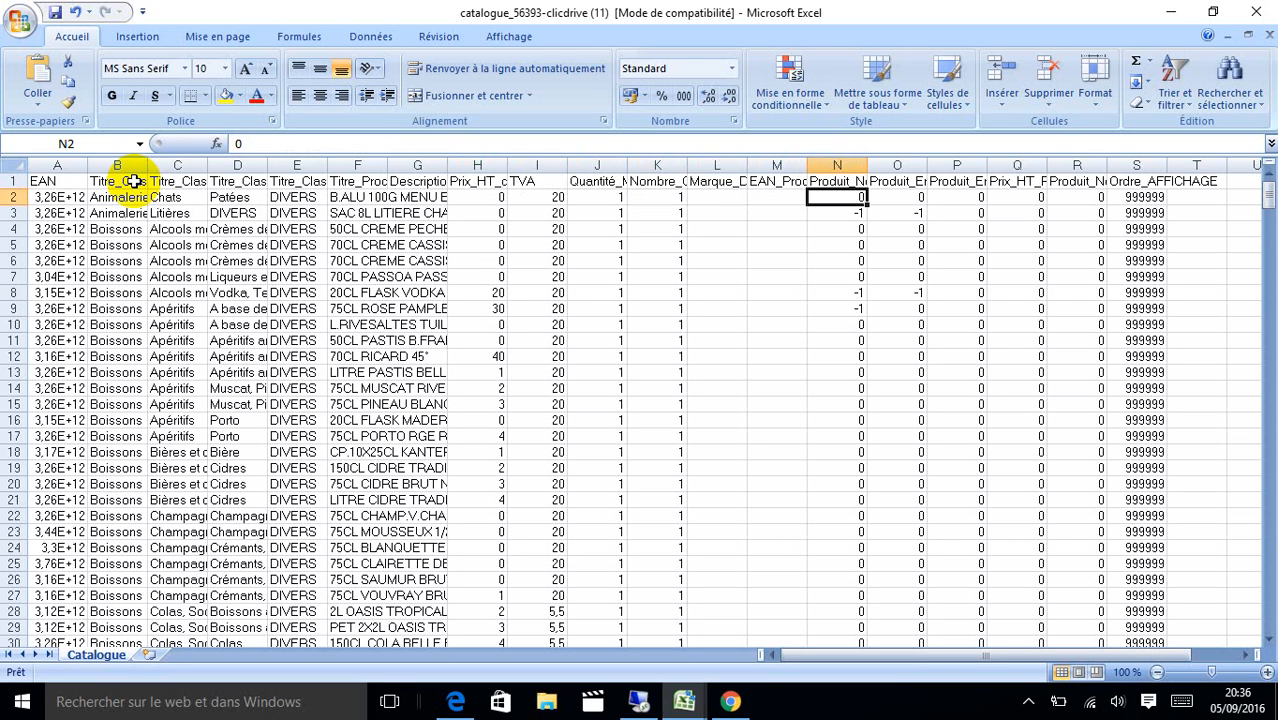
key("Up")
key("Right")
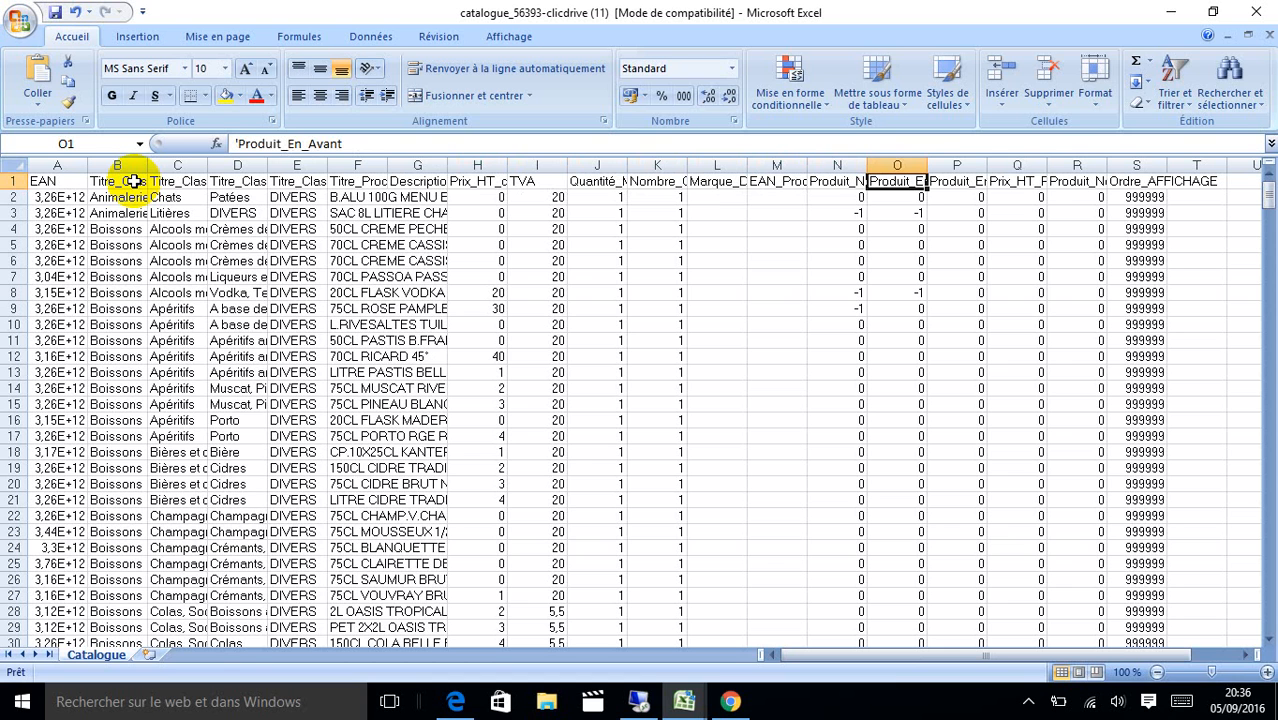
key("Down")
key("Up")
key("Right")
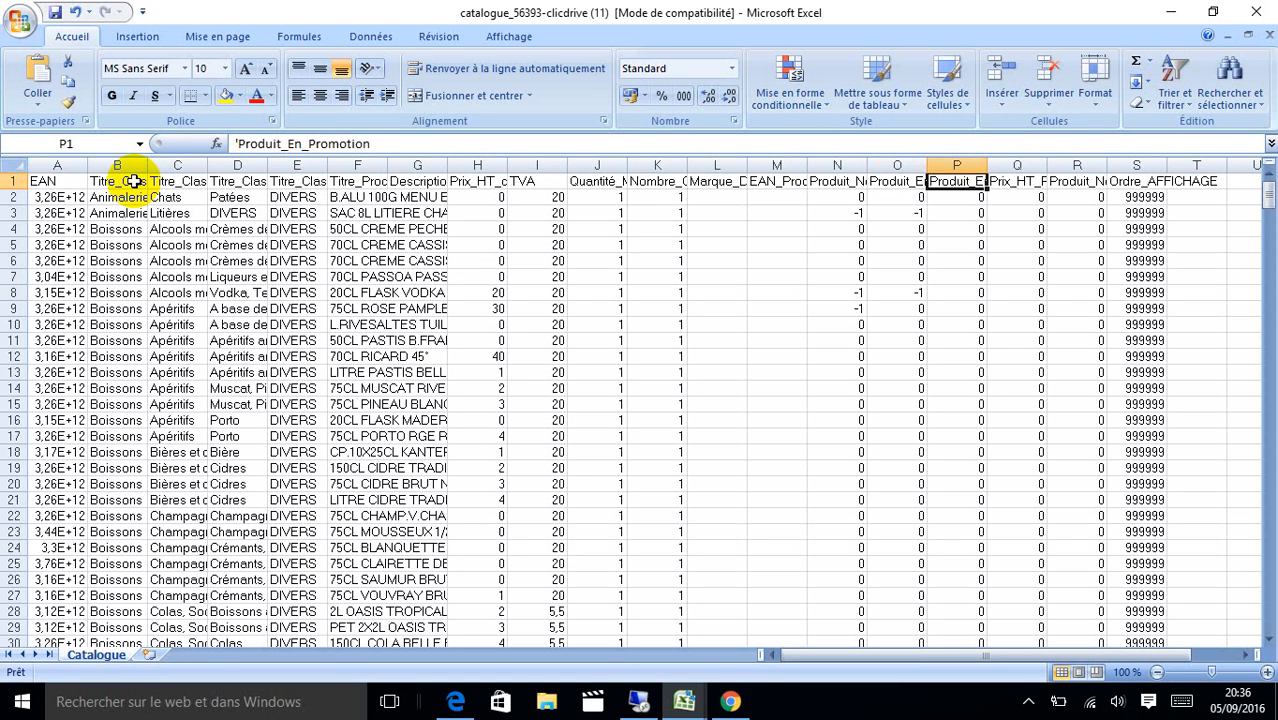
key("Down")
key("Up")
key("Right")
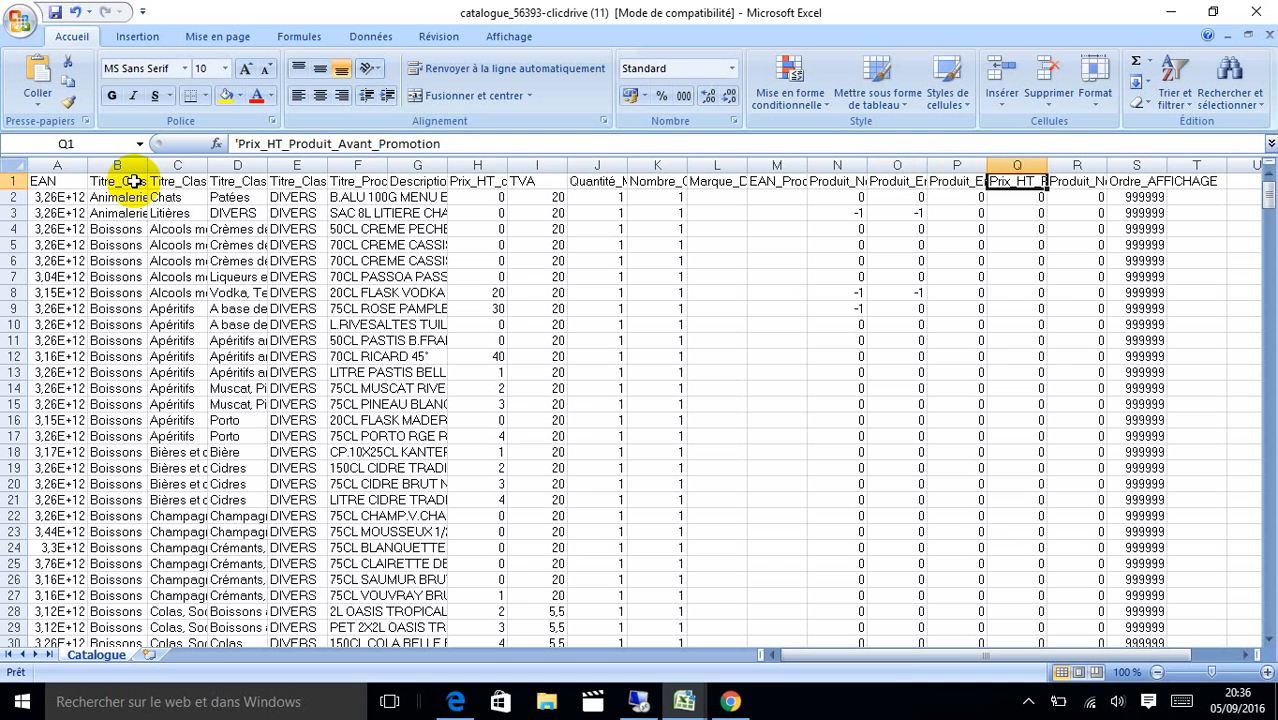
key("Down")
key("Up")
key("Down")
key("Up")
key("Down")
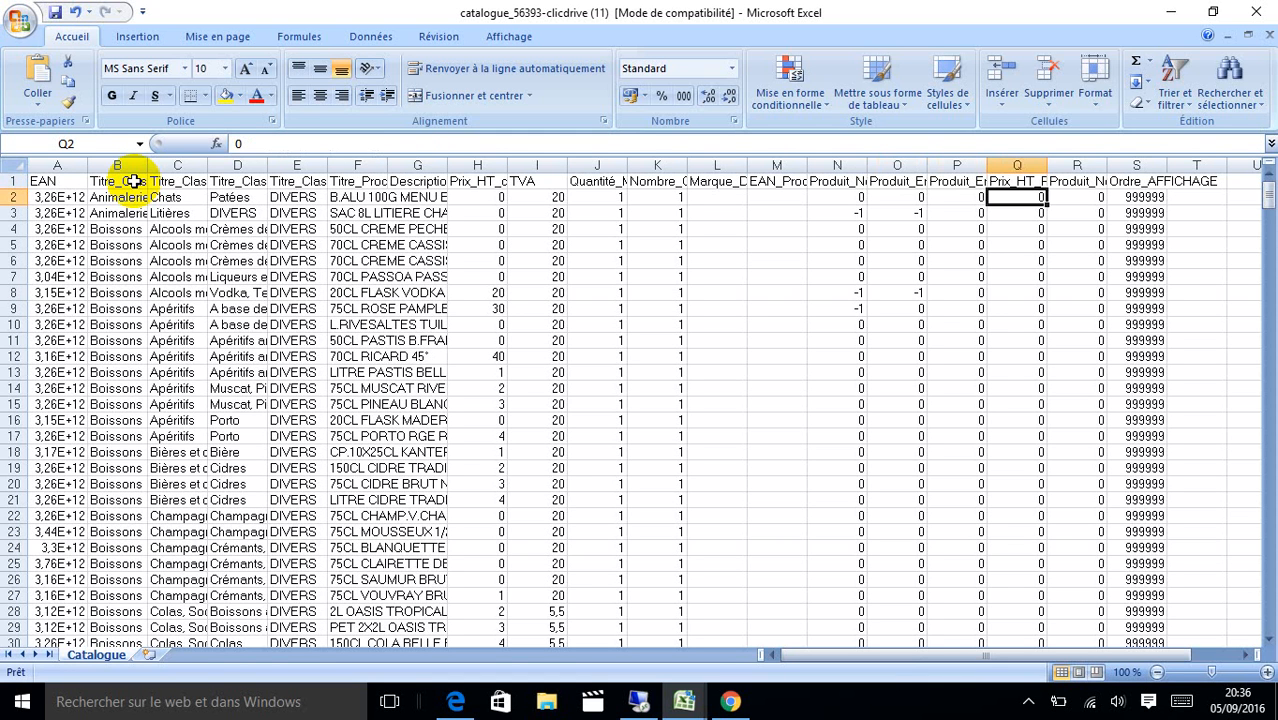
key("Up")
key("Down")
key("Left")
key("Left")
key("Left")
key("Left")
key("Left")
key("Left")
key("Left")
key("Left")
key("Left")
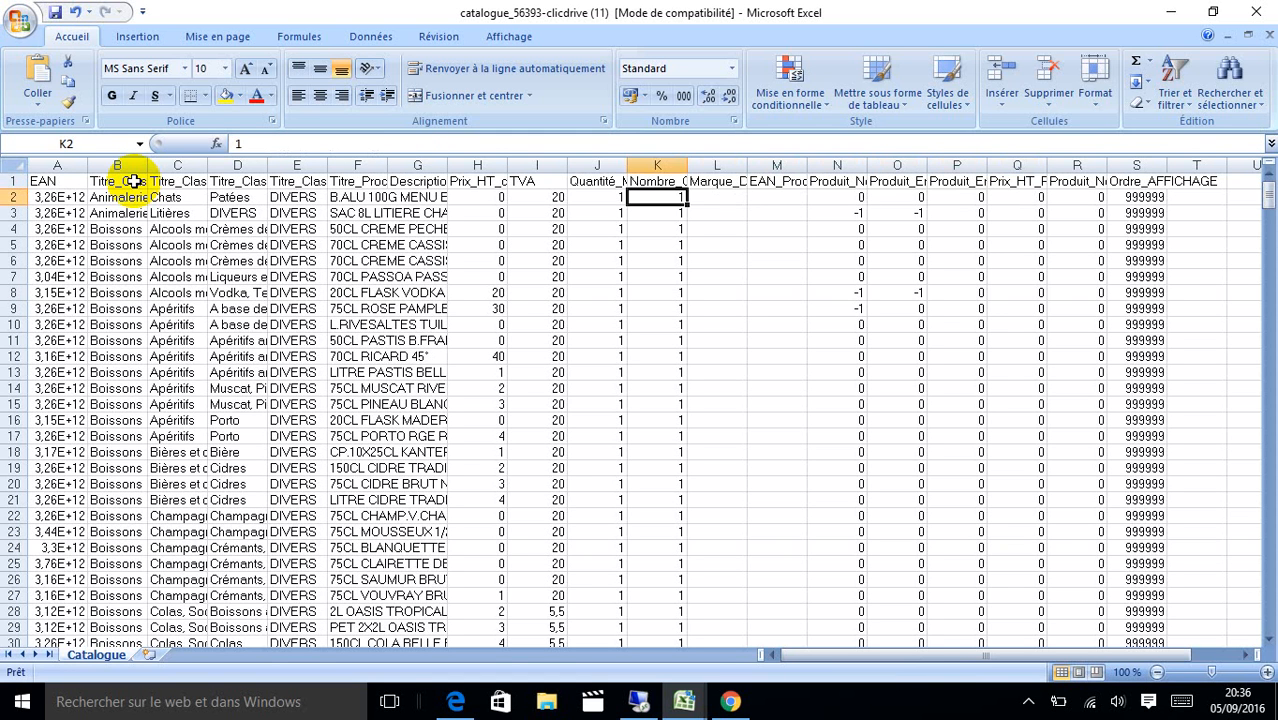
key("Right")
key("Right")
key("Right")
key("Right")
key("Right")
key("Right")
key("Right")
key("Right")
key("Right")
key("Right")
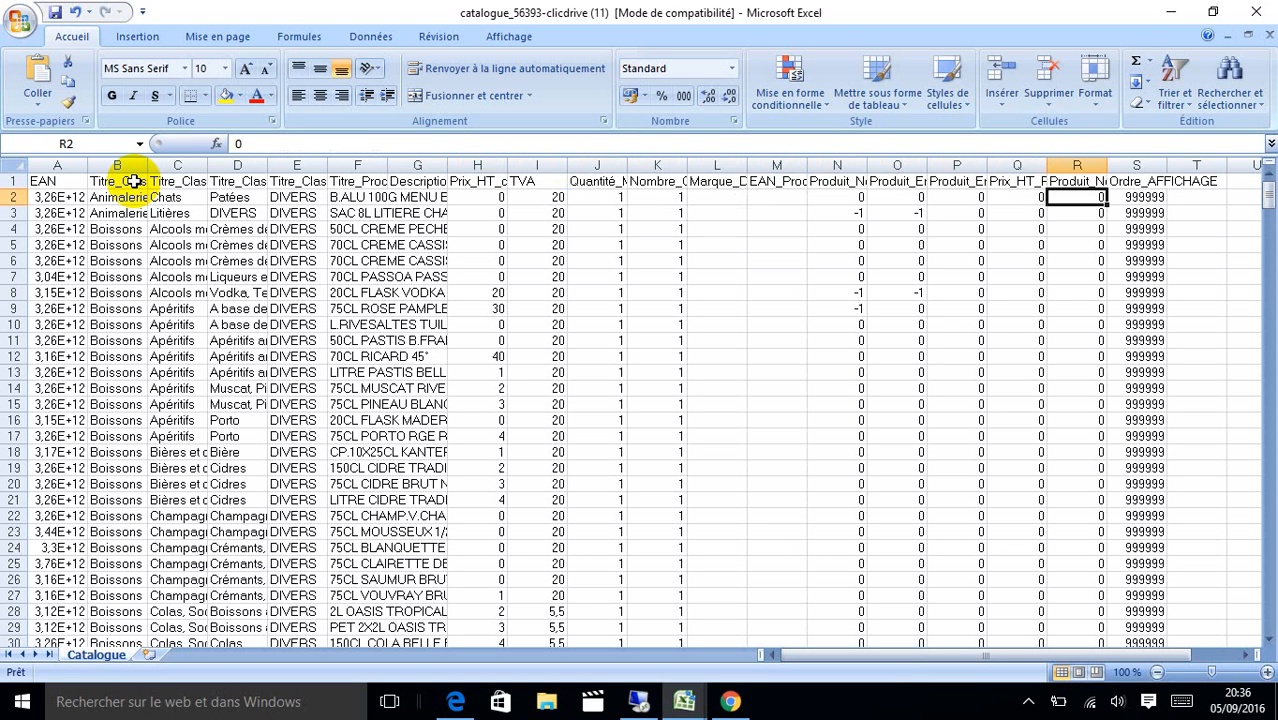
key("Up")
key("Down")
key("Up")
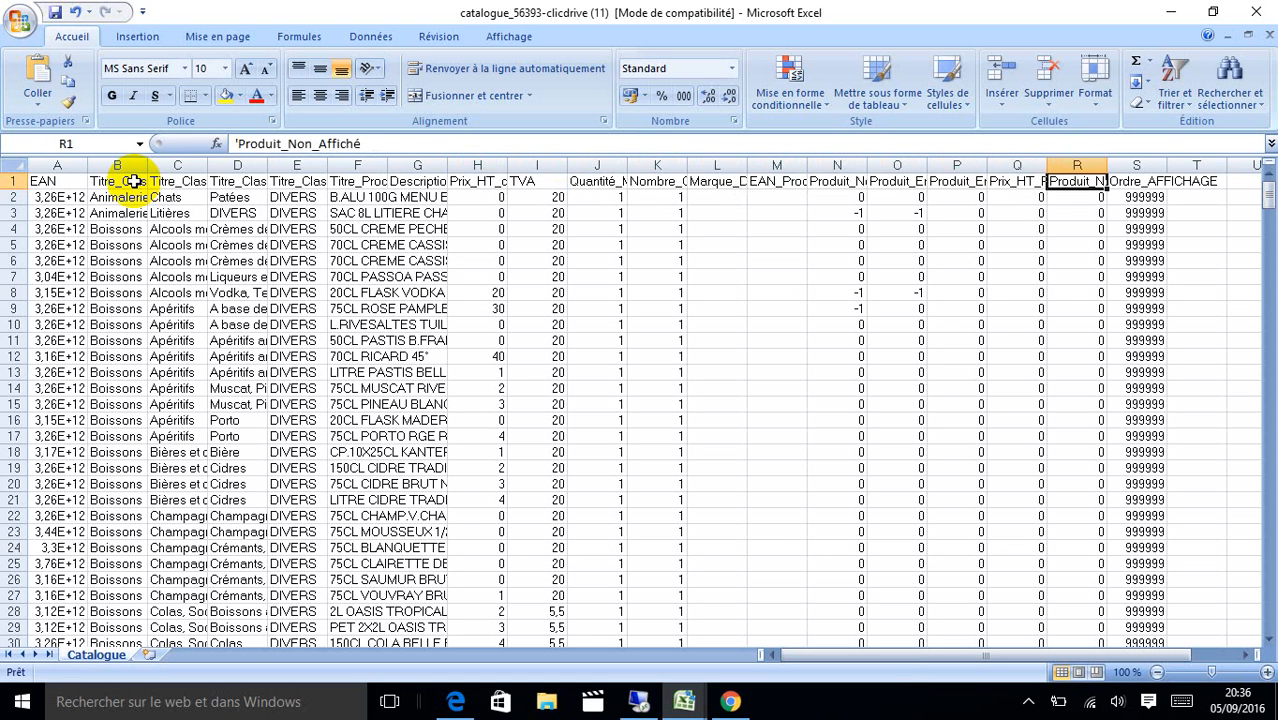
key("Down")
key("Up")
key("Down")
key("Right")
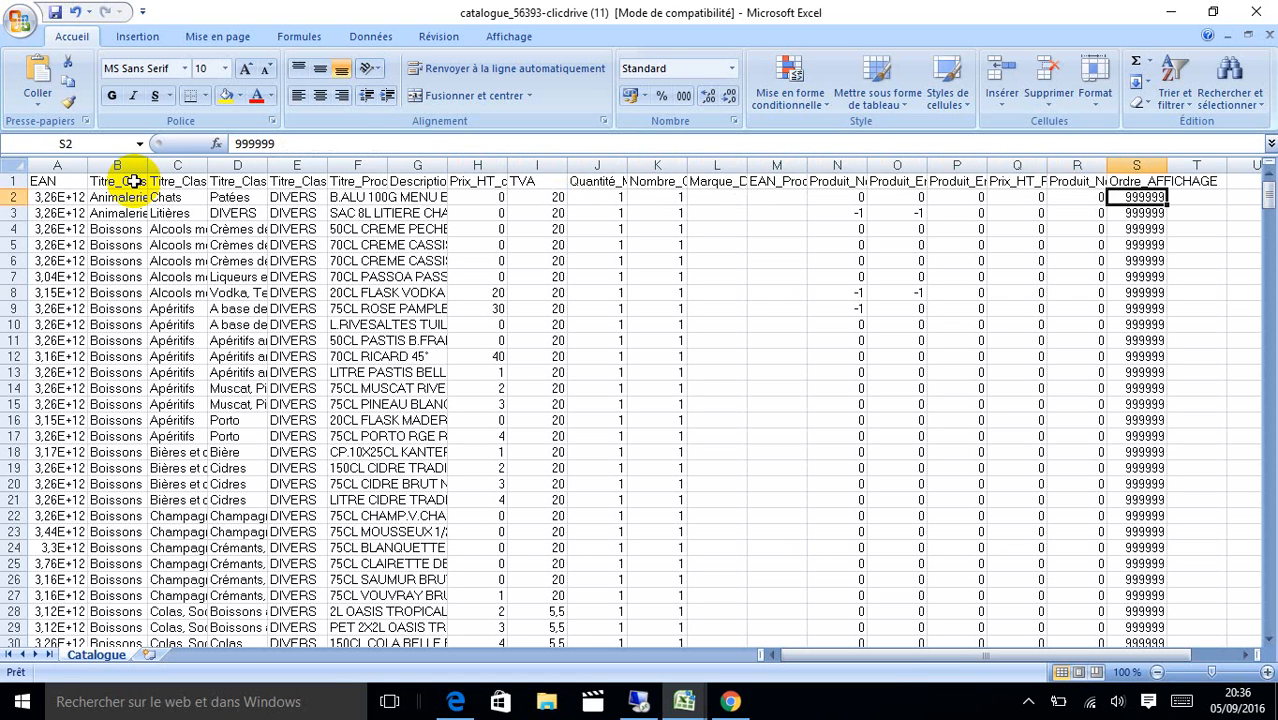
key("Left")
key("Left")
key("Left")
key("Left")
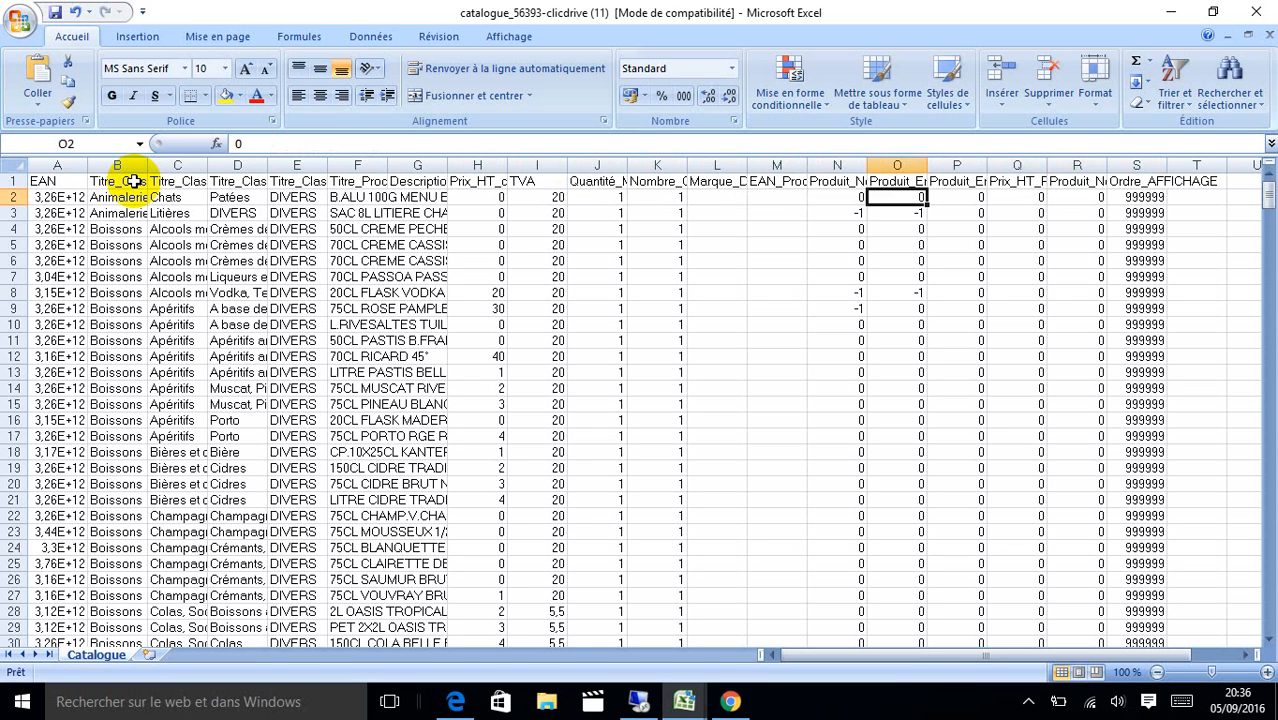
left_click(130, 197)
left_click(340, 197)
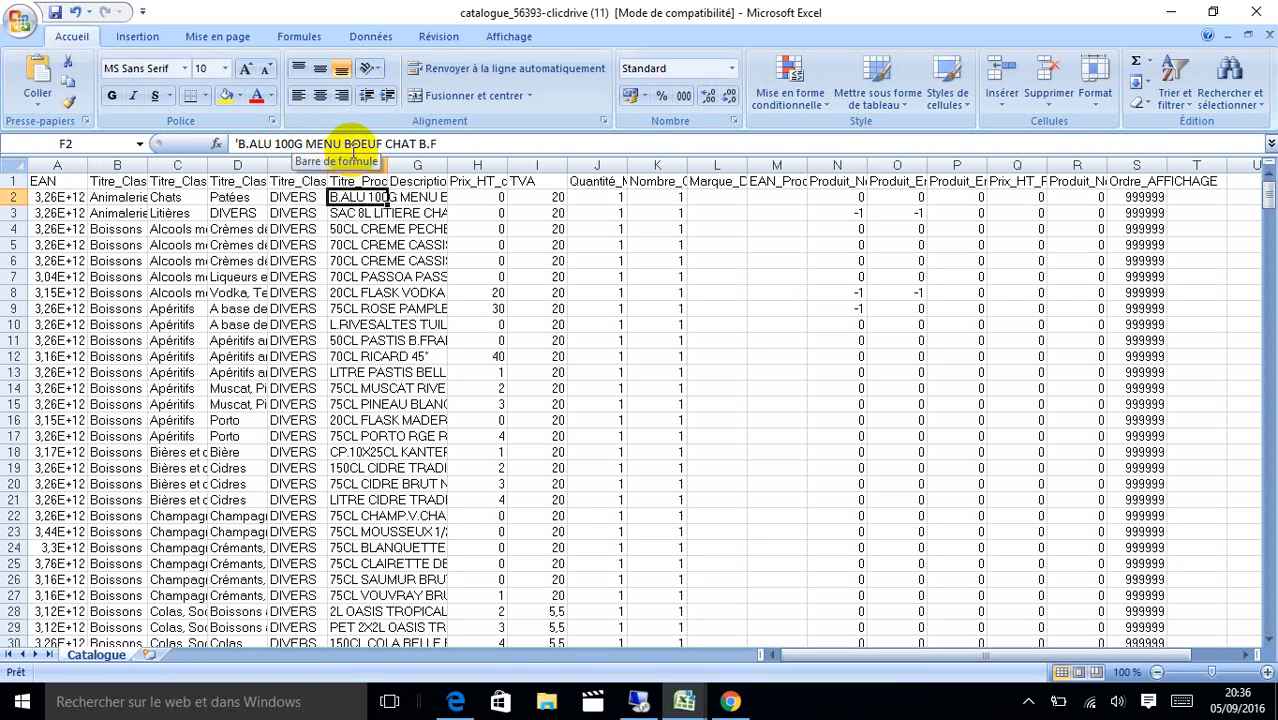
Give the first product category test, subcategory chats, keeping Patées in D2.
left_click(124, 201)
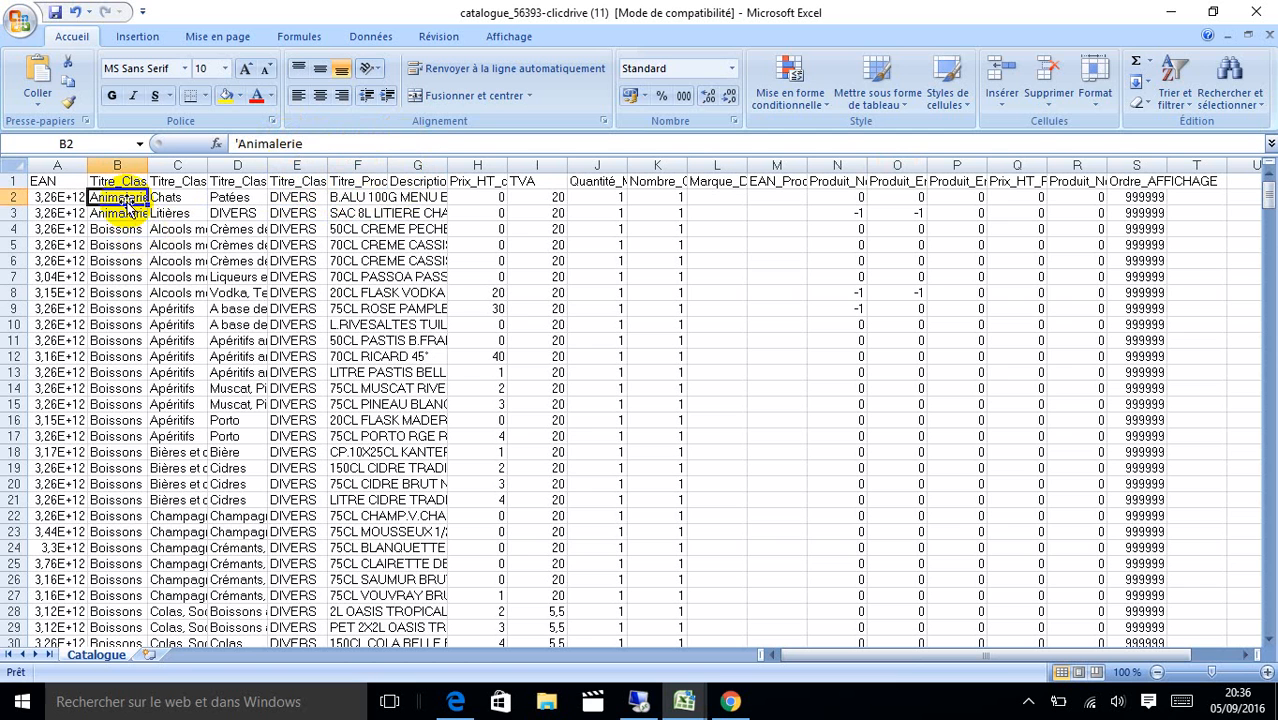
type("test")
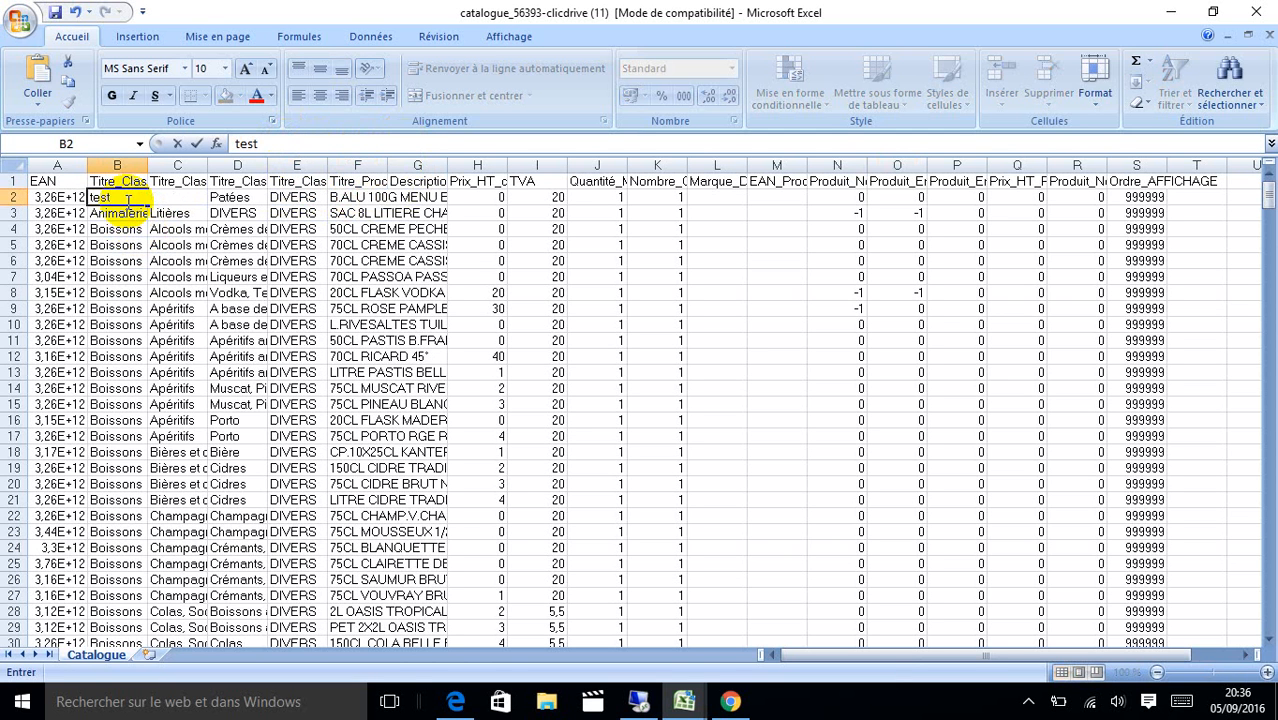
key("Tab")
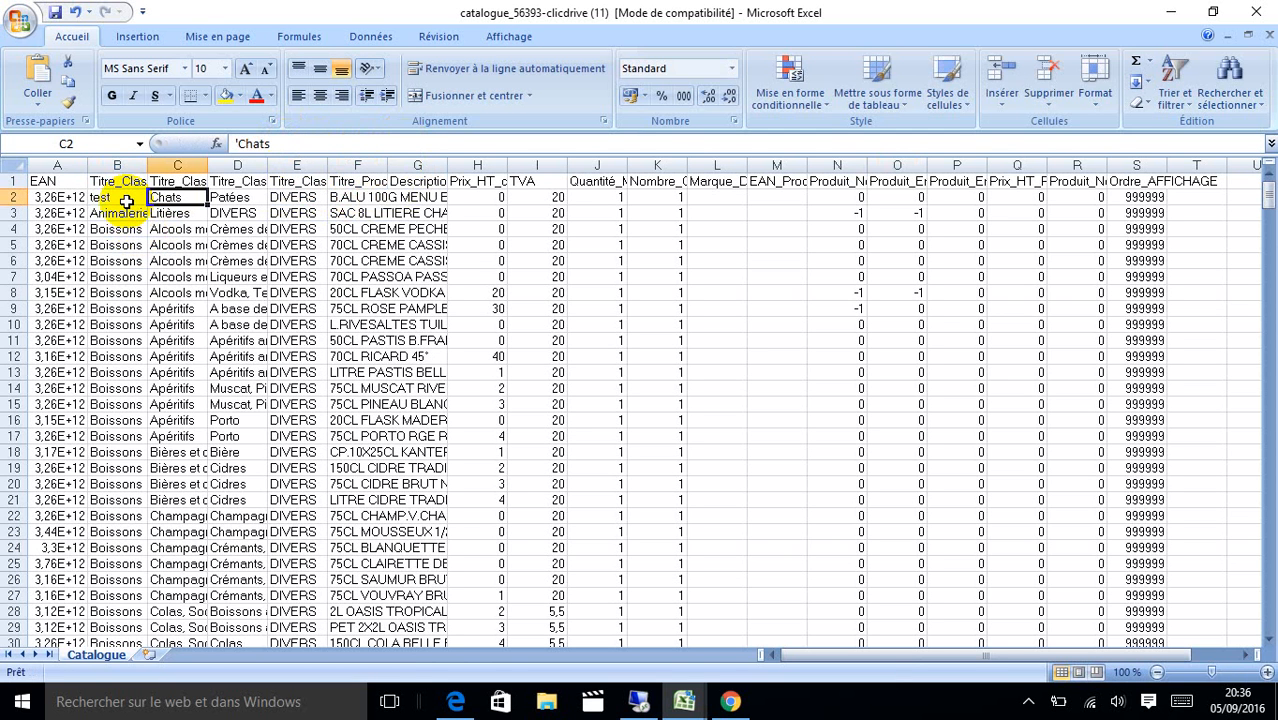
type("champagne, vins pétillan")
key("Tab")
type("a")
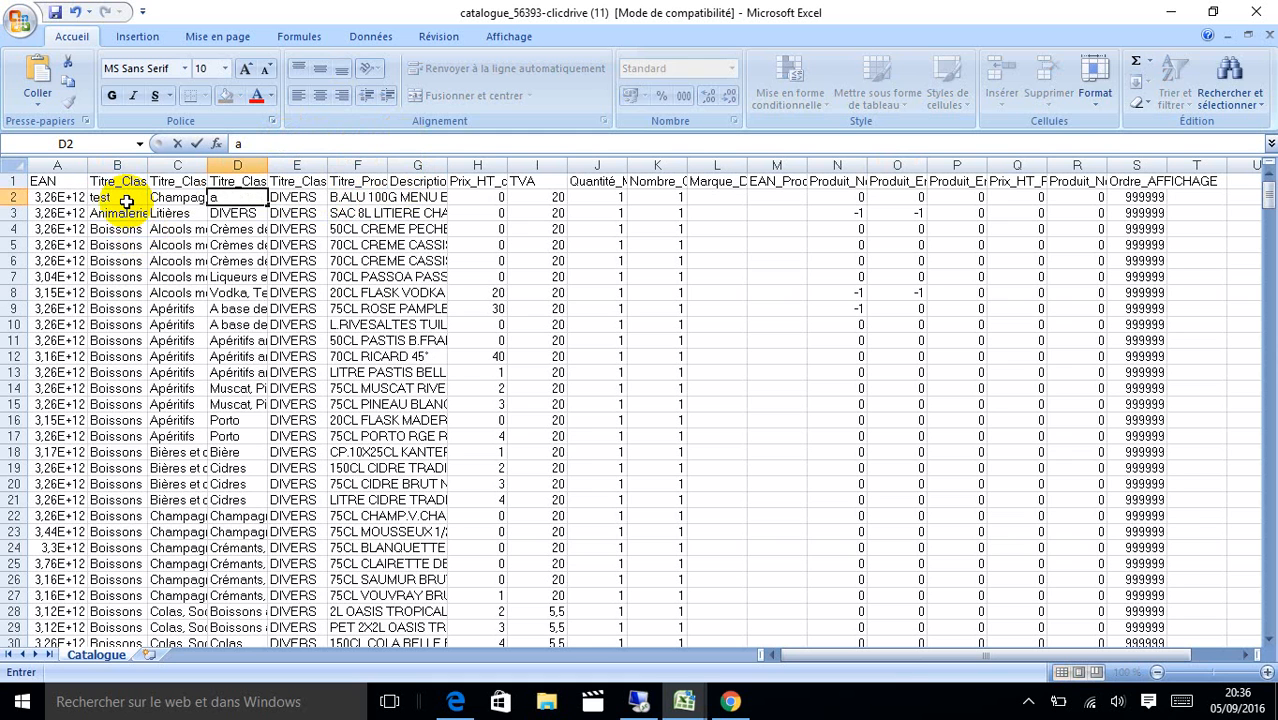
key("BackSpace")
type("Patées")
key("Left")
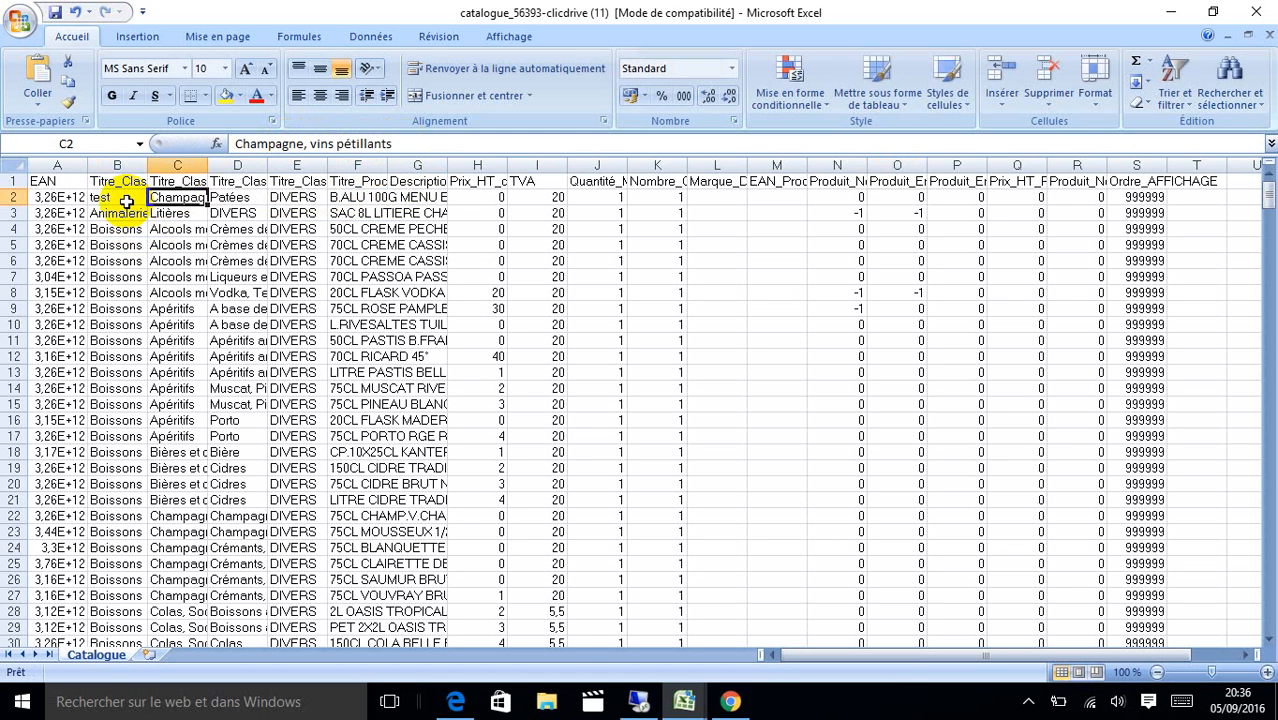
type("chatqs")
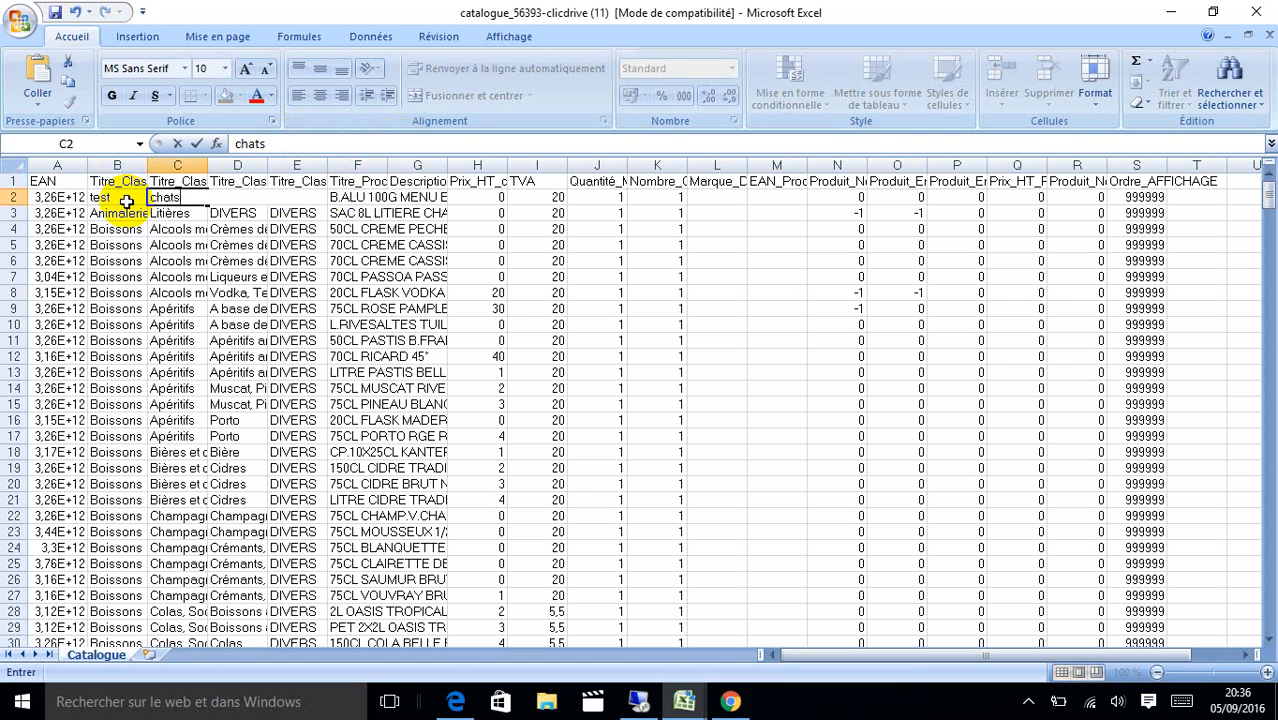
key("Return")
Enter a price of 6 in H2 for the first product.
key("Up")
key("Left")
key("Left")
key("Right")
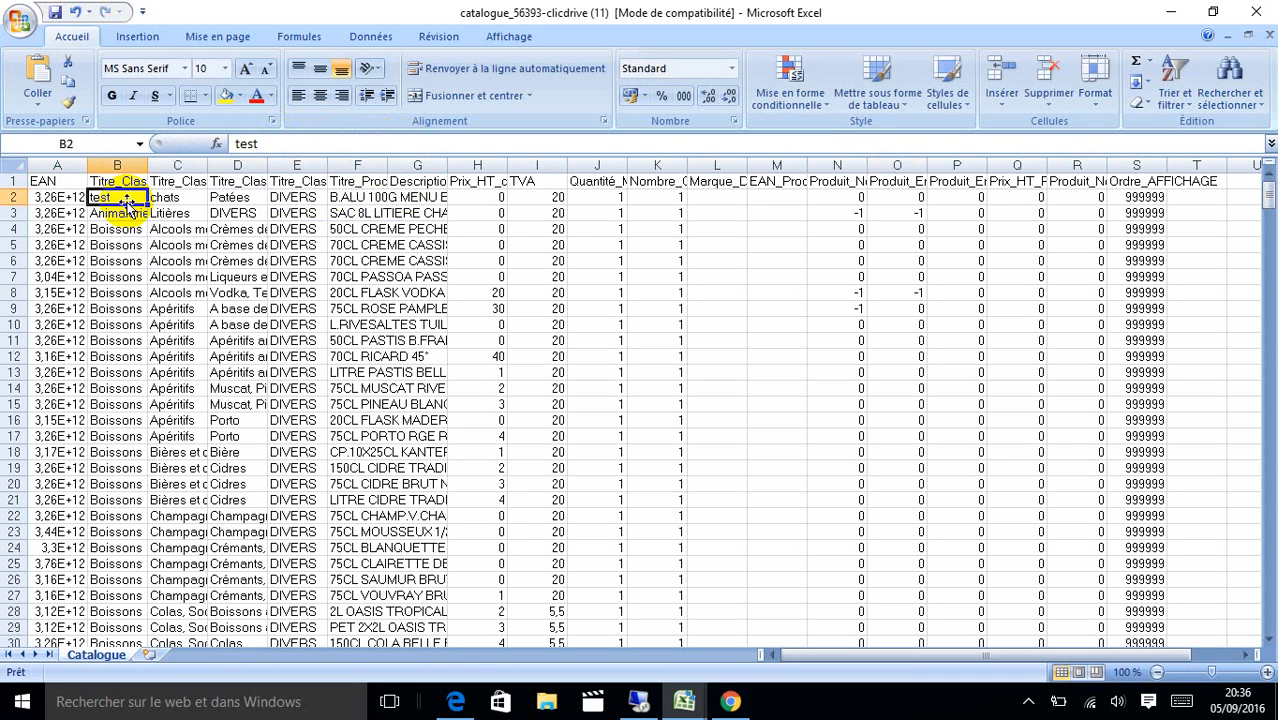
key("Right")
key("Right")
key("Right")
key("Right")
key("Right")
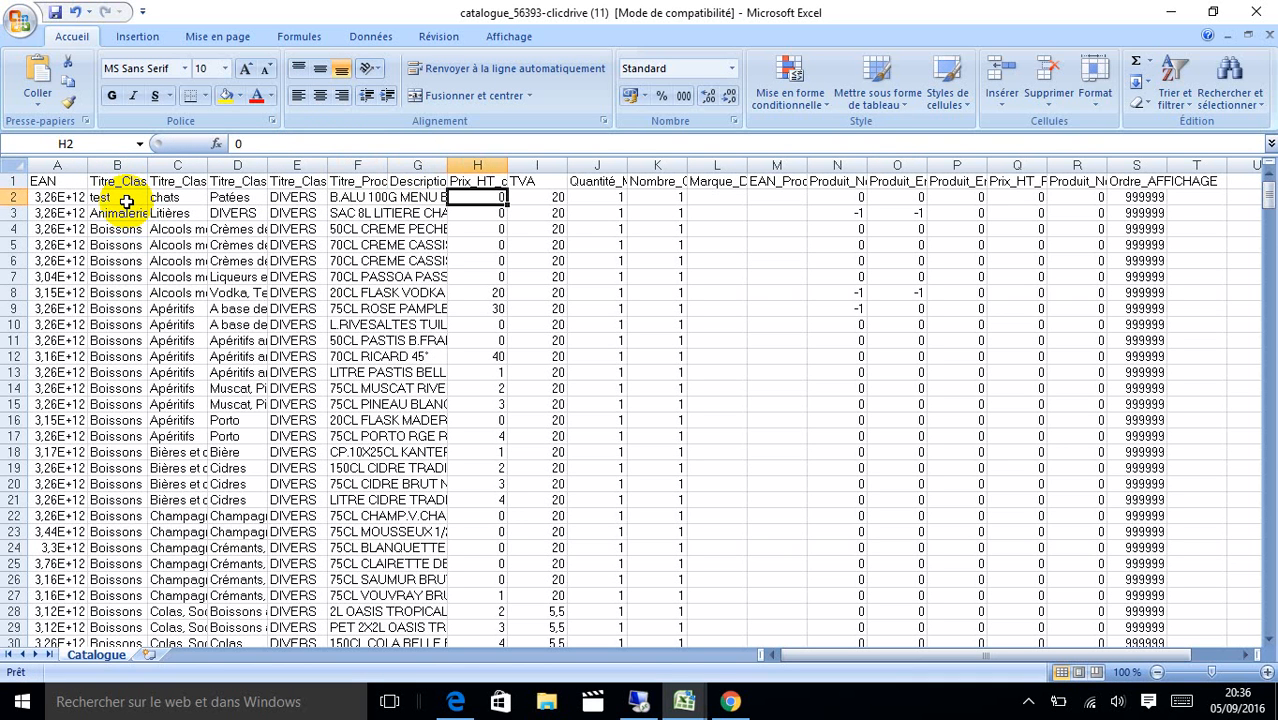
key("Left")
key("Left")
key("Left")
key("Left")
key("Left")
key("Left")
left_click(127, 202)
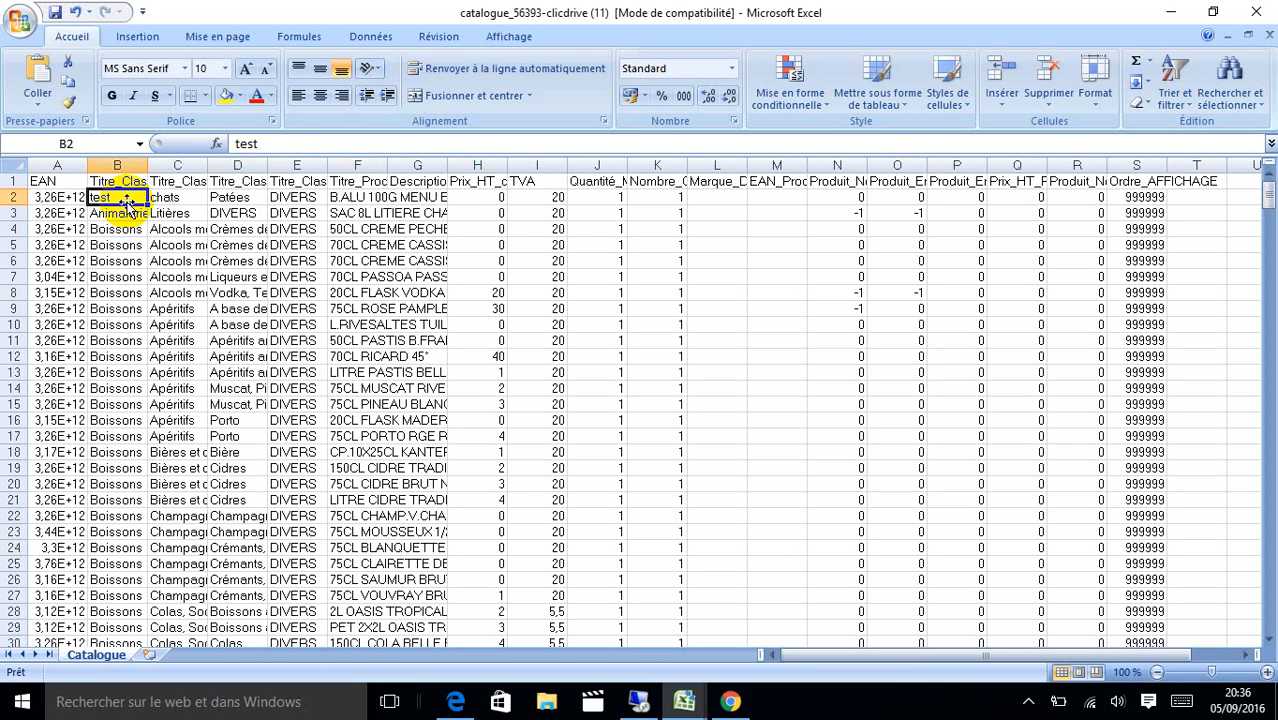
key("Right")
key("Right")
key("Right")
key("Right")
key("Right")
key("Right")
key("Right")
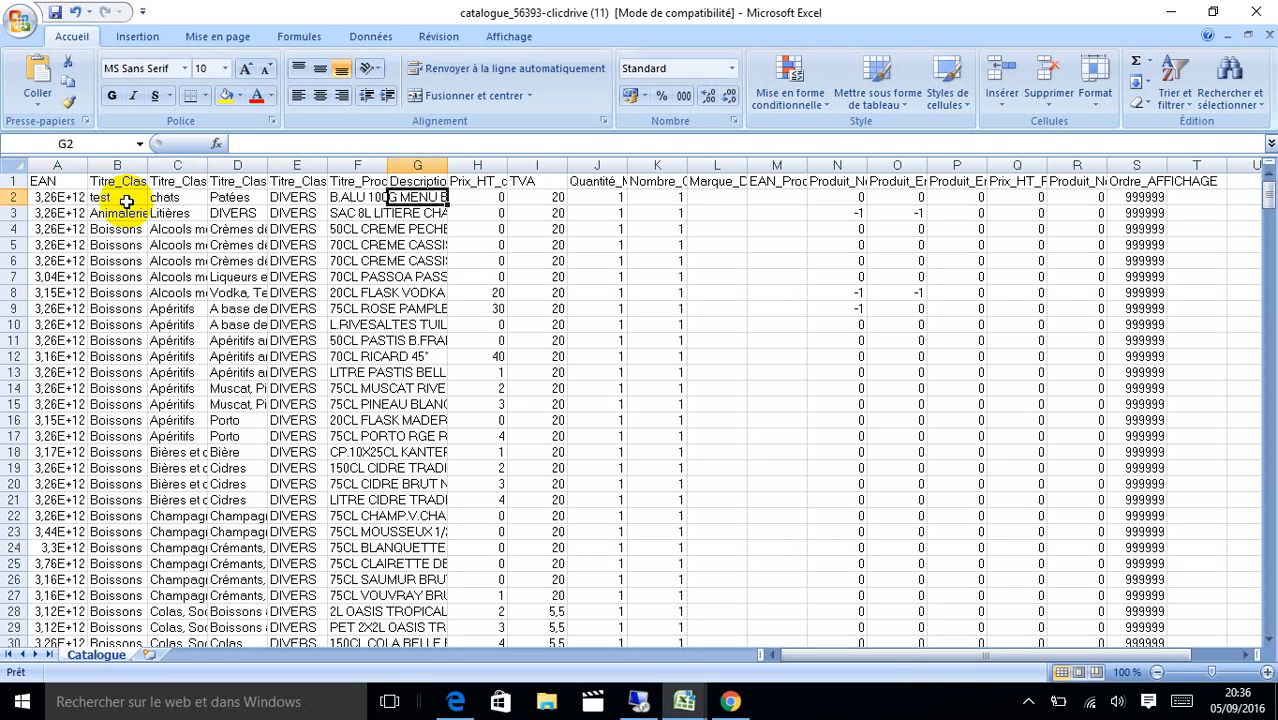
key("Left")
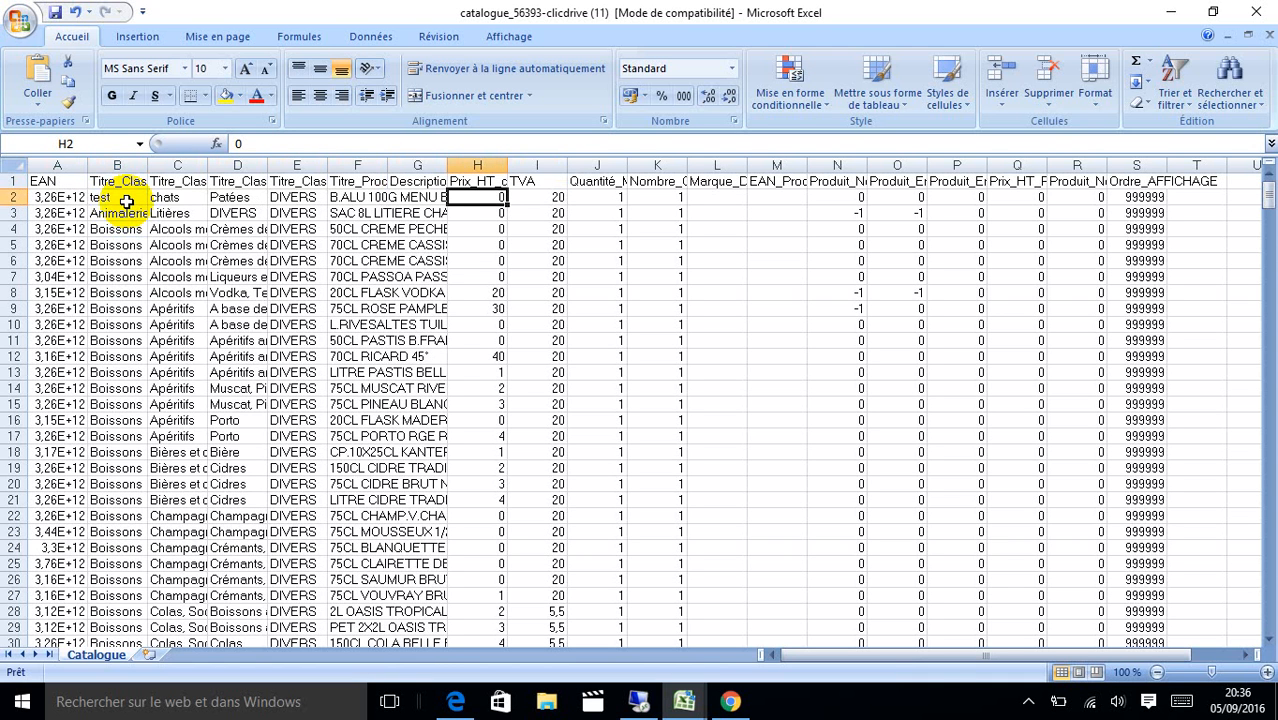
type("6")
key("Right")
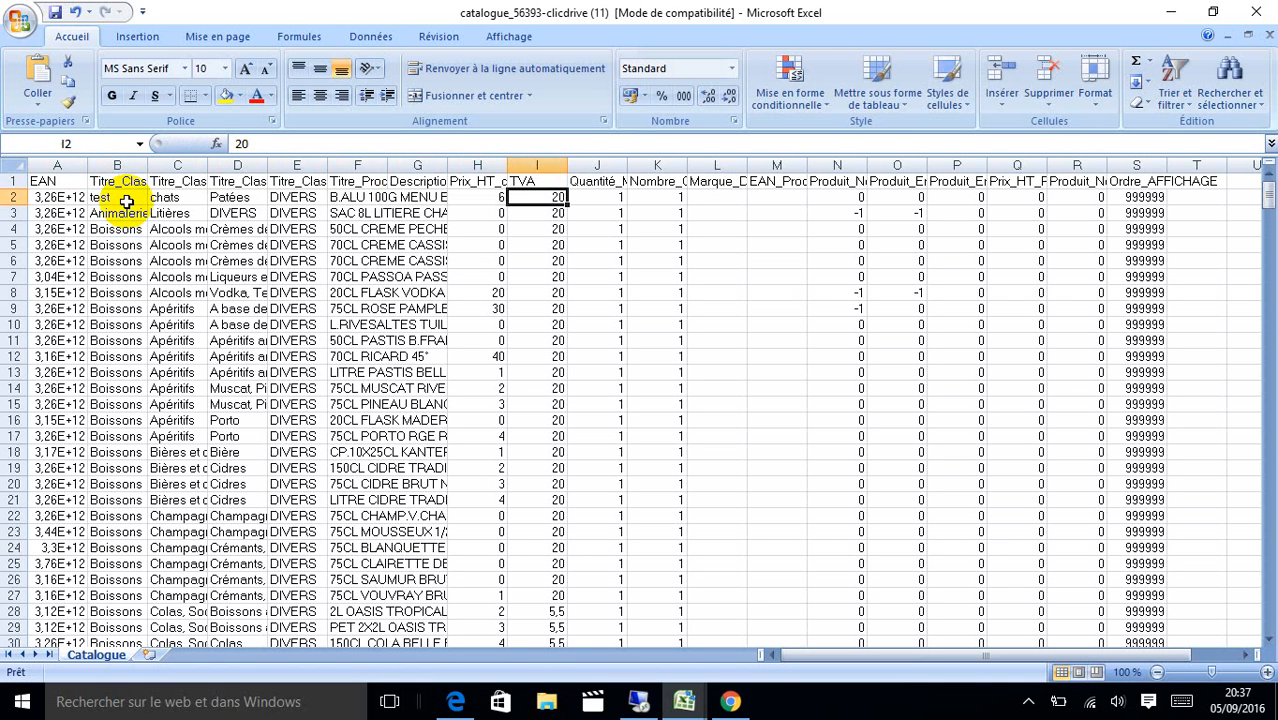
Review the first product's row to check its category, name and price.
key("Down")
key("Down")
key("Down")
key("Down")
key("Up")
key("Up")
key("Up")
key("Up")
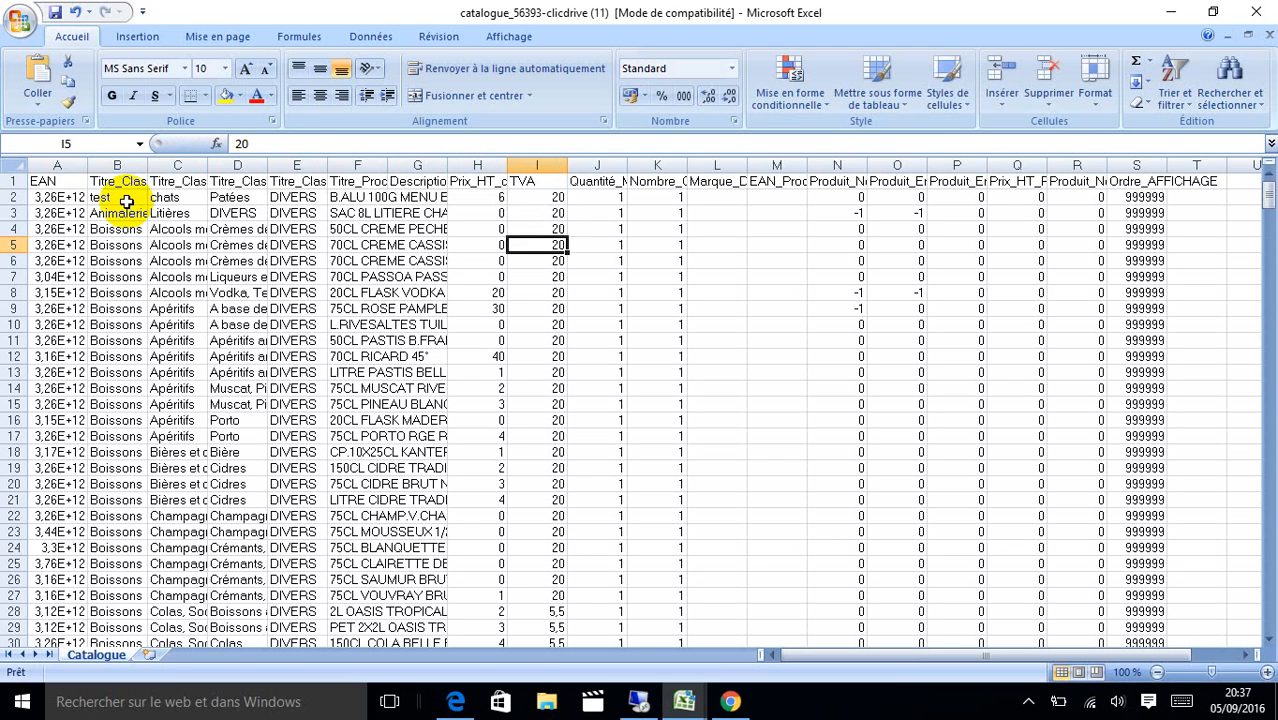
key("Left")
key("Home")
key("Right")
key("Right")
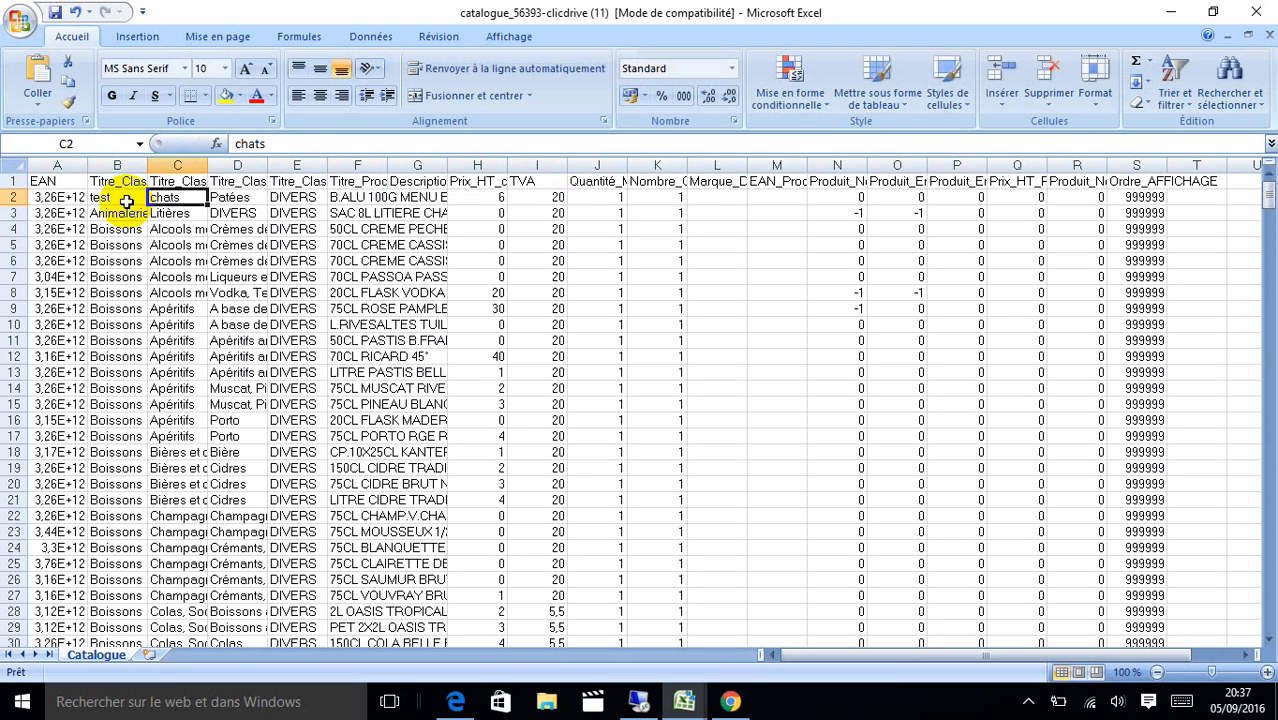
key("Left")
key("Right")
key("Right")
key("Right")
key("Right")
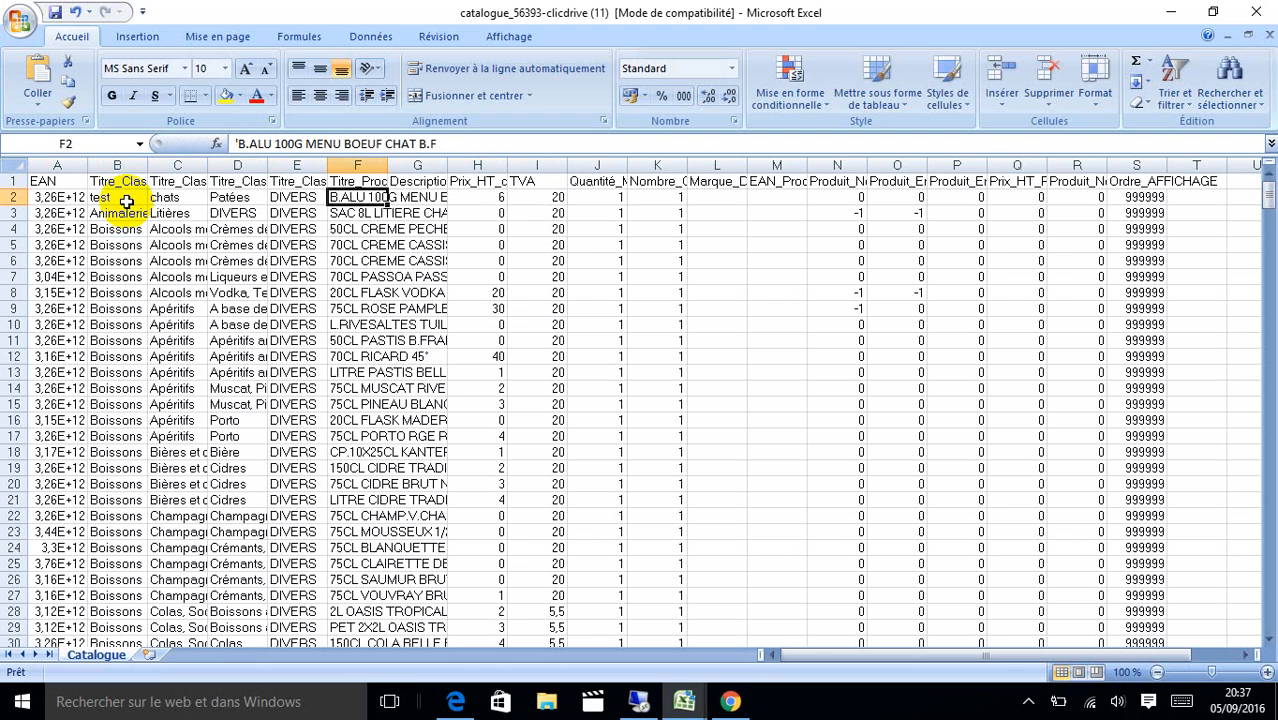
key("Right")
key("Right")
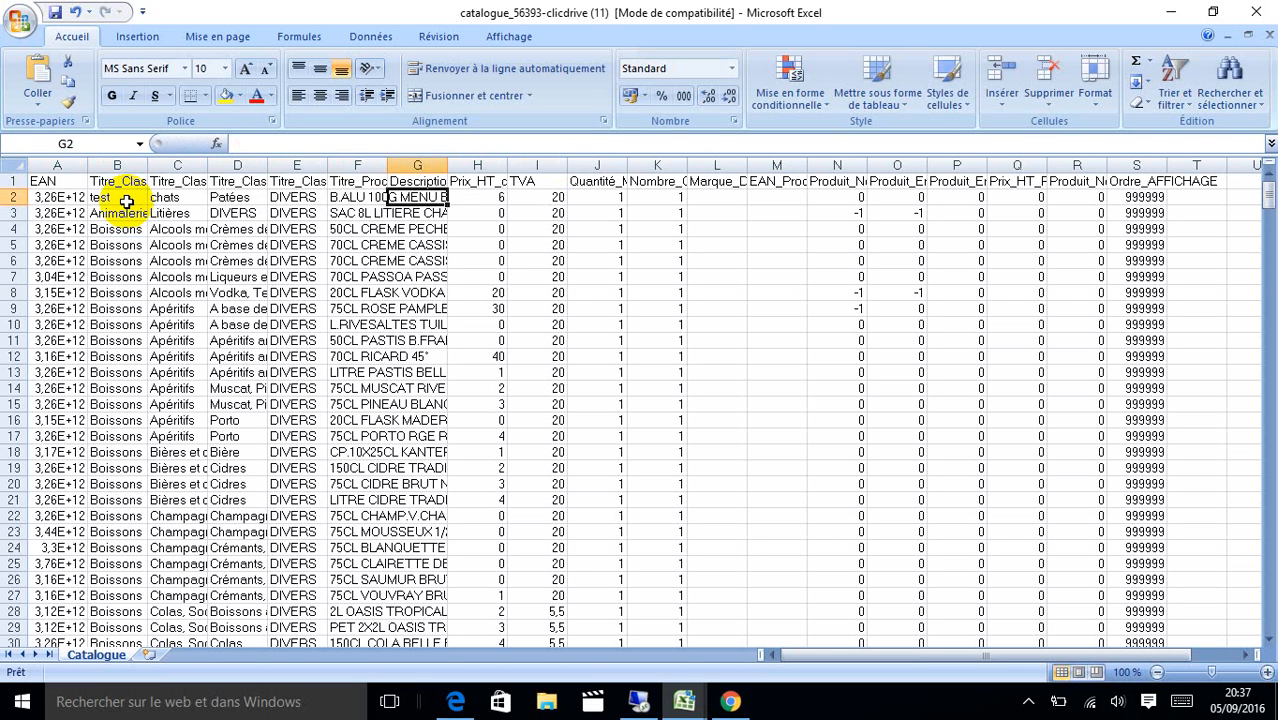
key("Left")
key("Left")
key("Left")
key("Left")
key("Left")
key("Left")
key("Left")
Copy the test product's barcode from A450 into A451 and edit it into a new barcode.
key("Down")
key("Down")
key("Down")
key("Down")
key("Down")
key("Down")
key("Down")
key("Down")
key("Down")
key("Down")
key("Down")
key("Down")
key("Down")
key("Down")
key("Down")
key("Down")
key("Down")
key("Down")
key("Down")
key("Down")
key("Down")
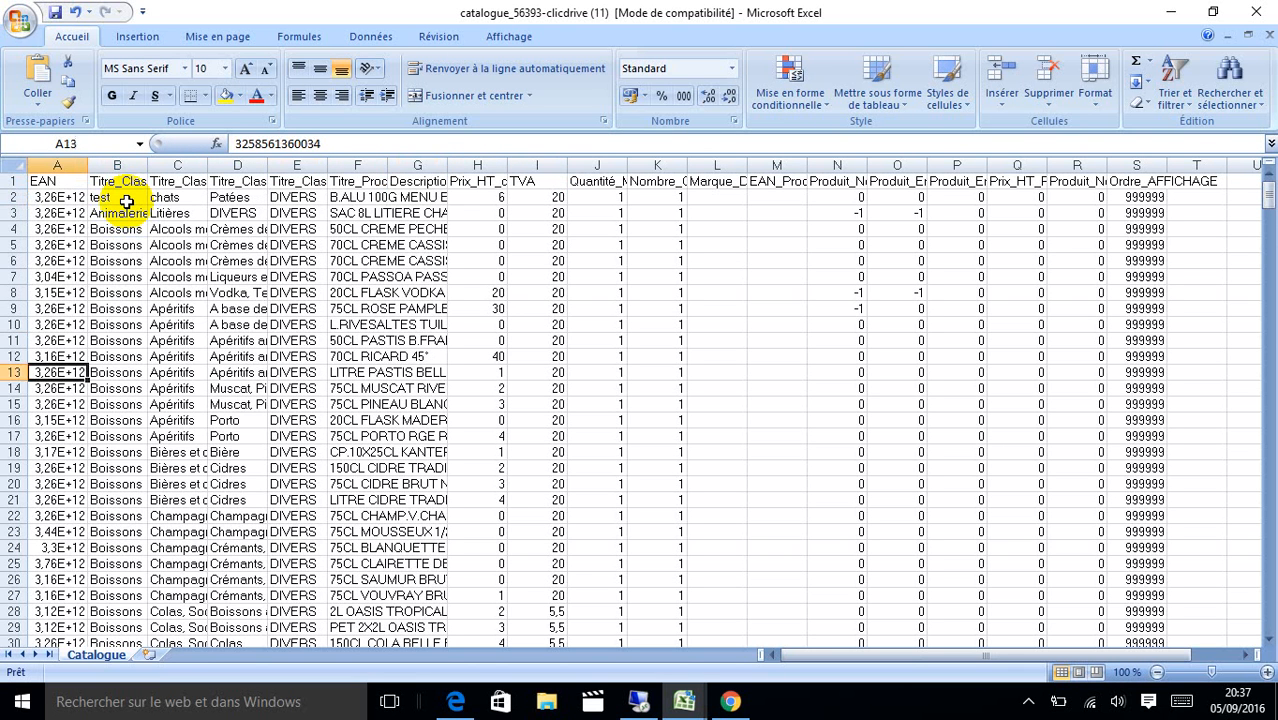
key("Down")
key("Down")
key("Down")
key("Down")
key("Down")
key("Down")
key("Down")
key("Down")
key("Down")
key("Down")
key("Down")
key("Down")
key("Down")
key("Down")
key("Down")
key("Down")
key("Down")
key("Down")
key("Down")
key("Down")
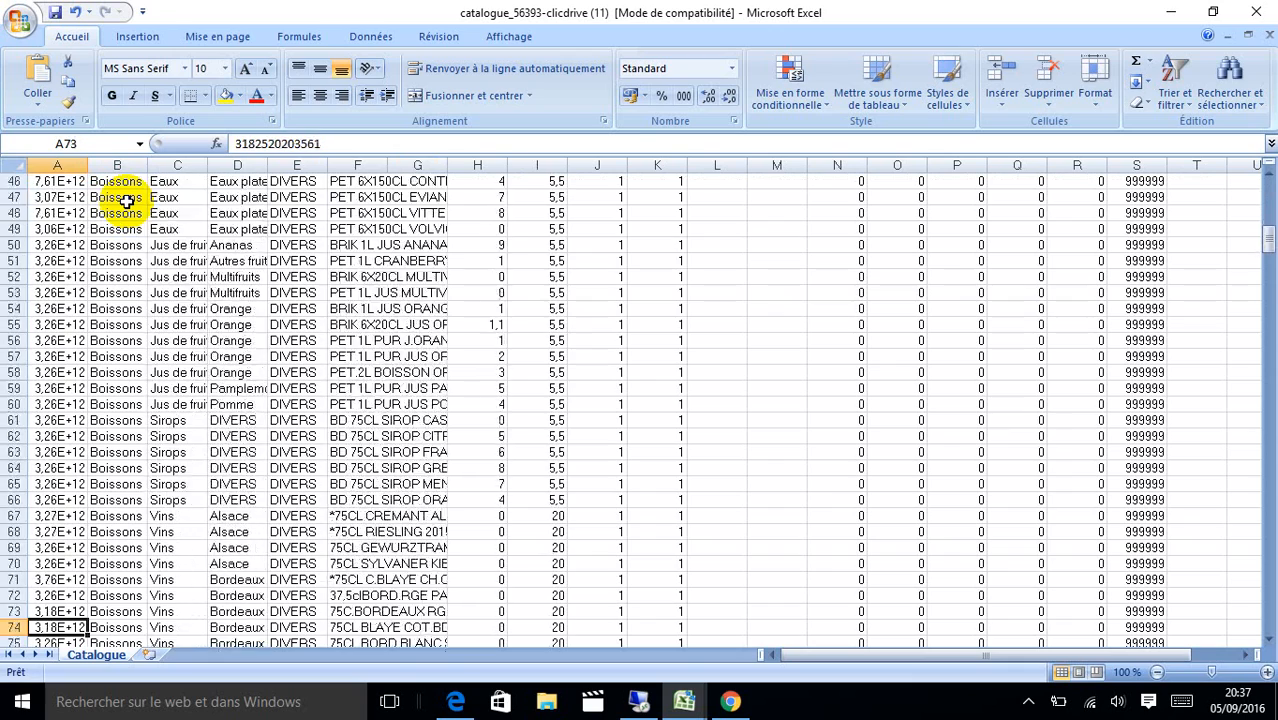
key("Down")
key("Down")
key("Down")
key("Down")
key("Down")
key("Down")
key("Down")
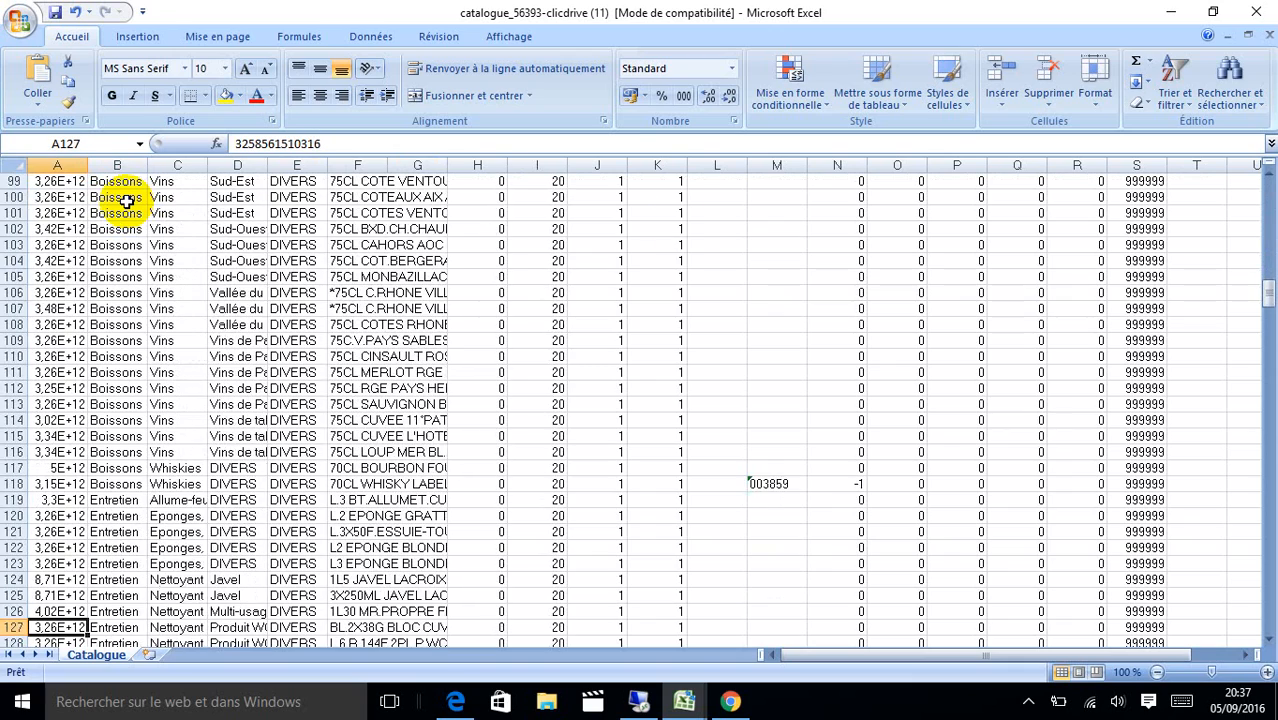
left_click_drag(1268, 287, 1268, 640)
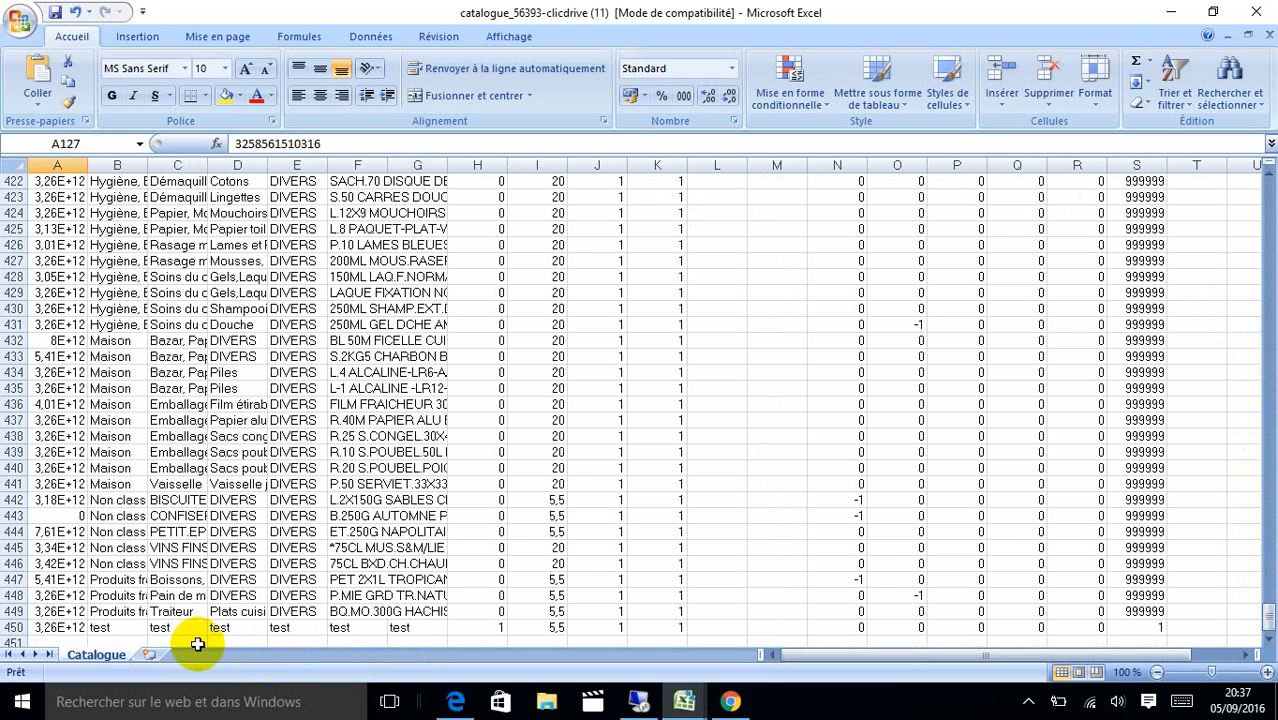
left_click(55, 643)
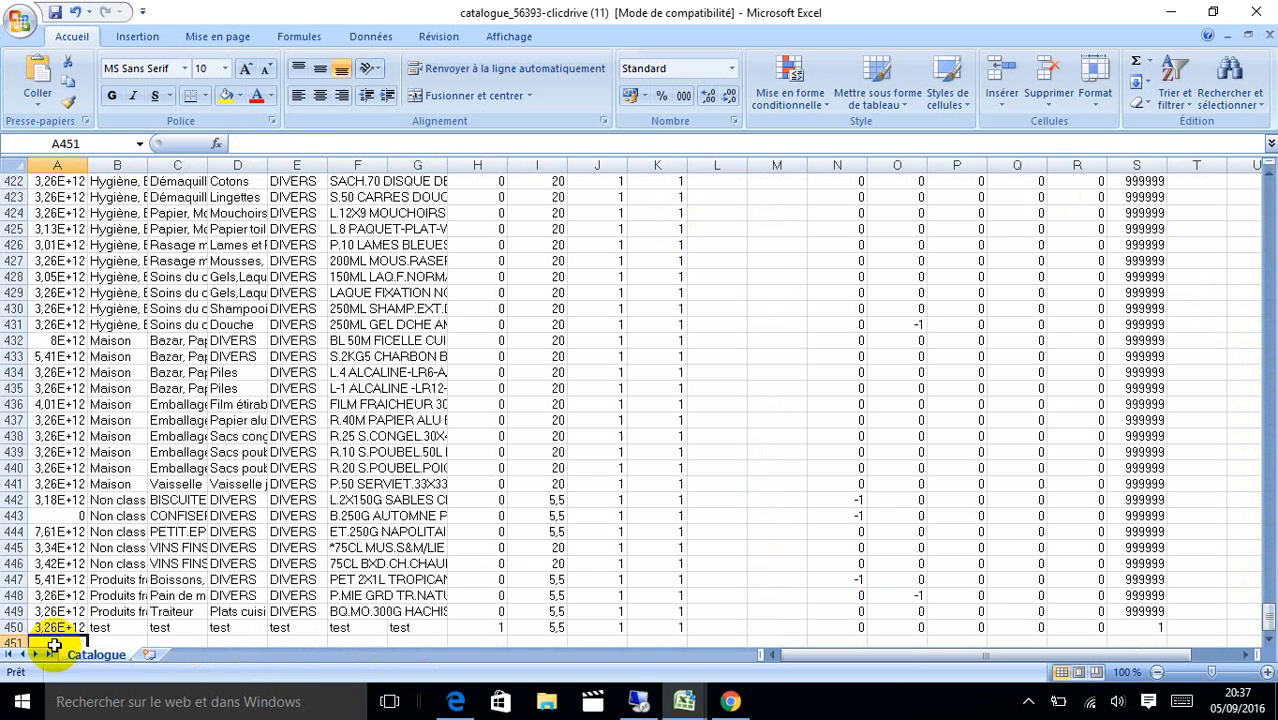
key("Up")
key("ctrl+c")
left_click(55, 643)
key("ctrl+v")
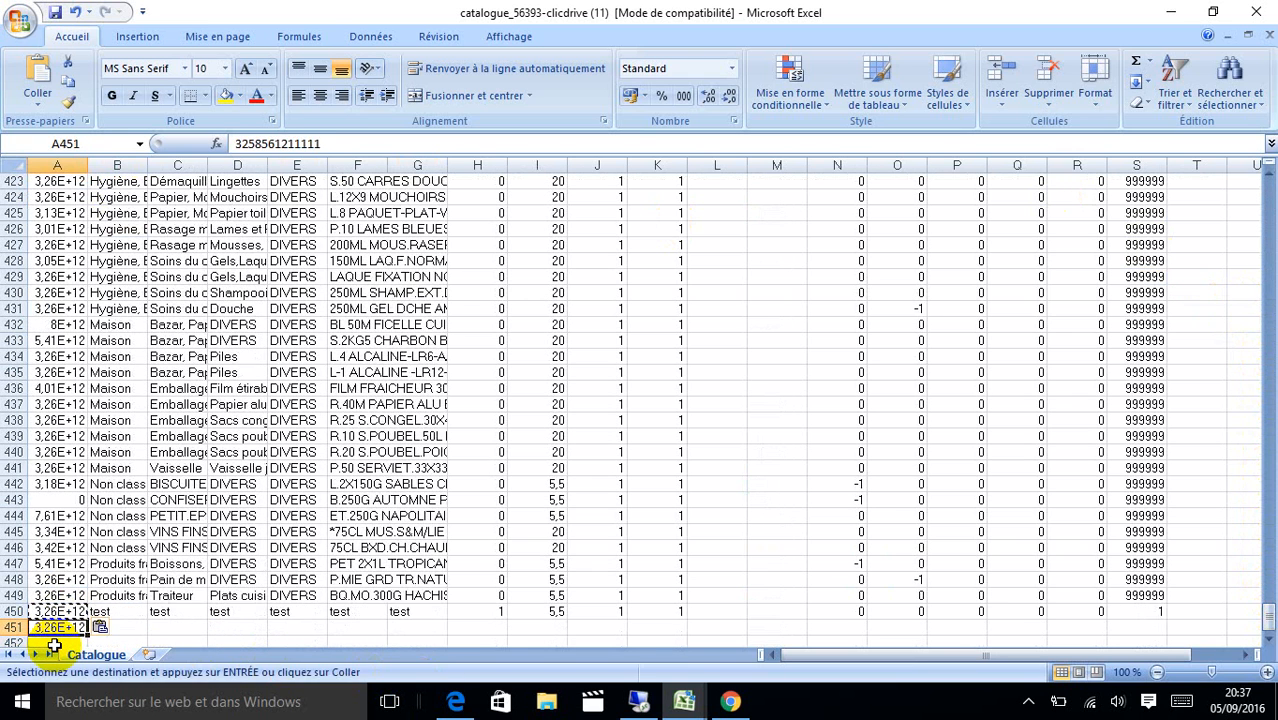
left_click(332, 144)
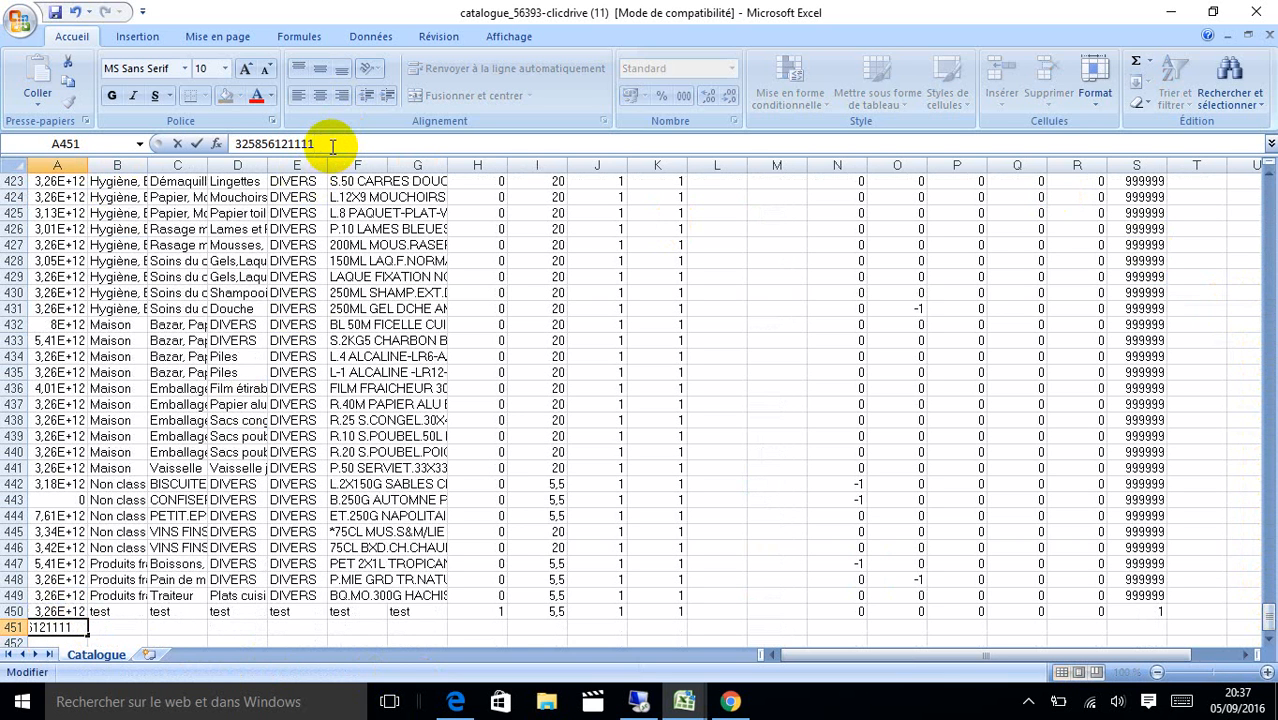
left_click(118, 612)
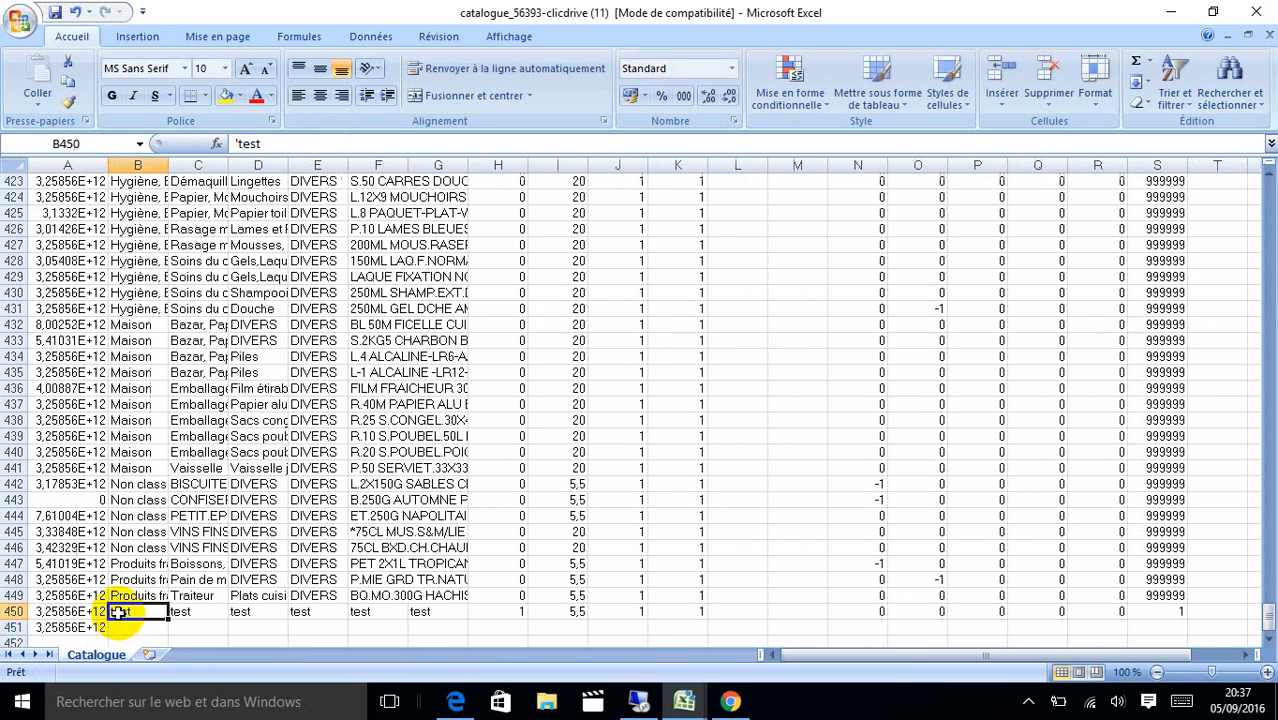
Fill cells B451 through G451 with 'test' copied from row 450.
key("ctrl+c")
key("Down")
key("ctrl+v")
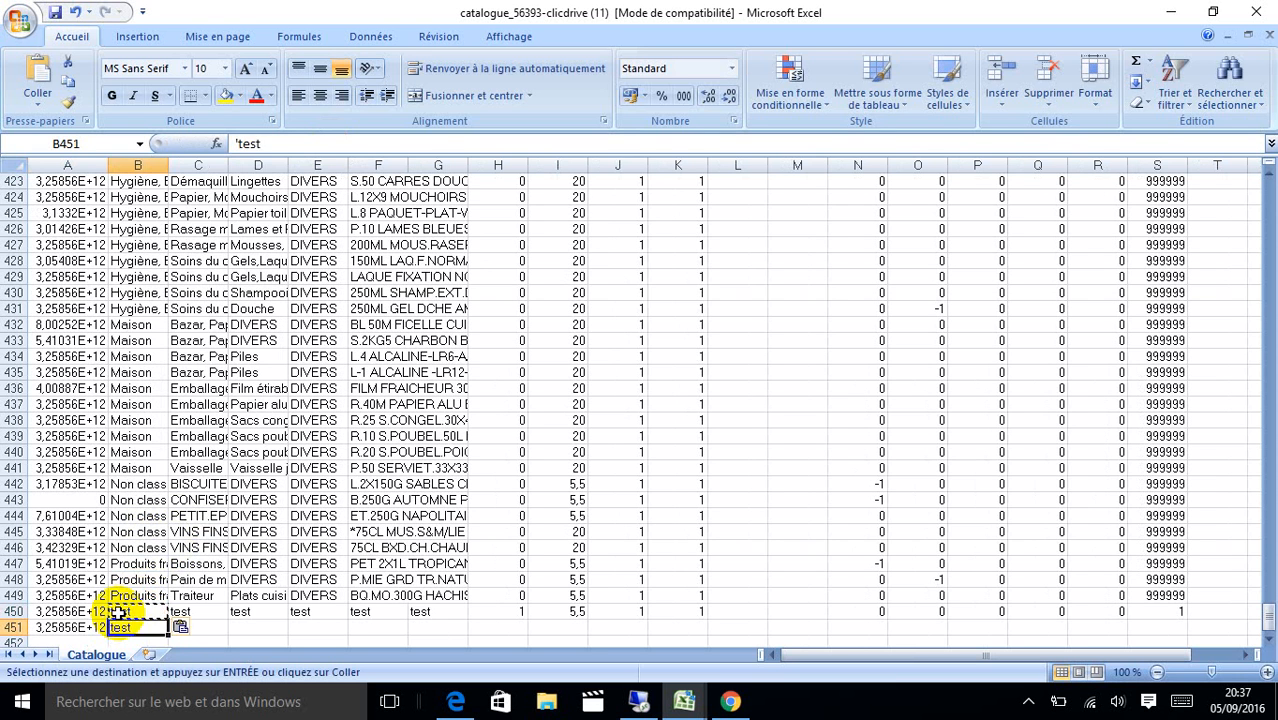
key("Right")
key("ctrl+v")
key("Right")
key("ctrl+v")
key("Right")
key("ctrl+v")
key("Right")
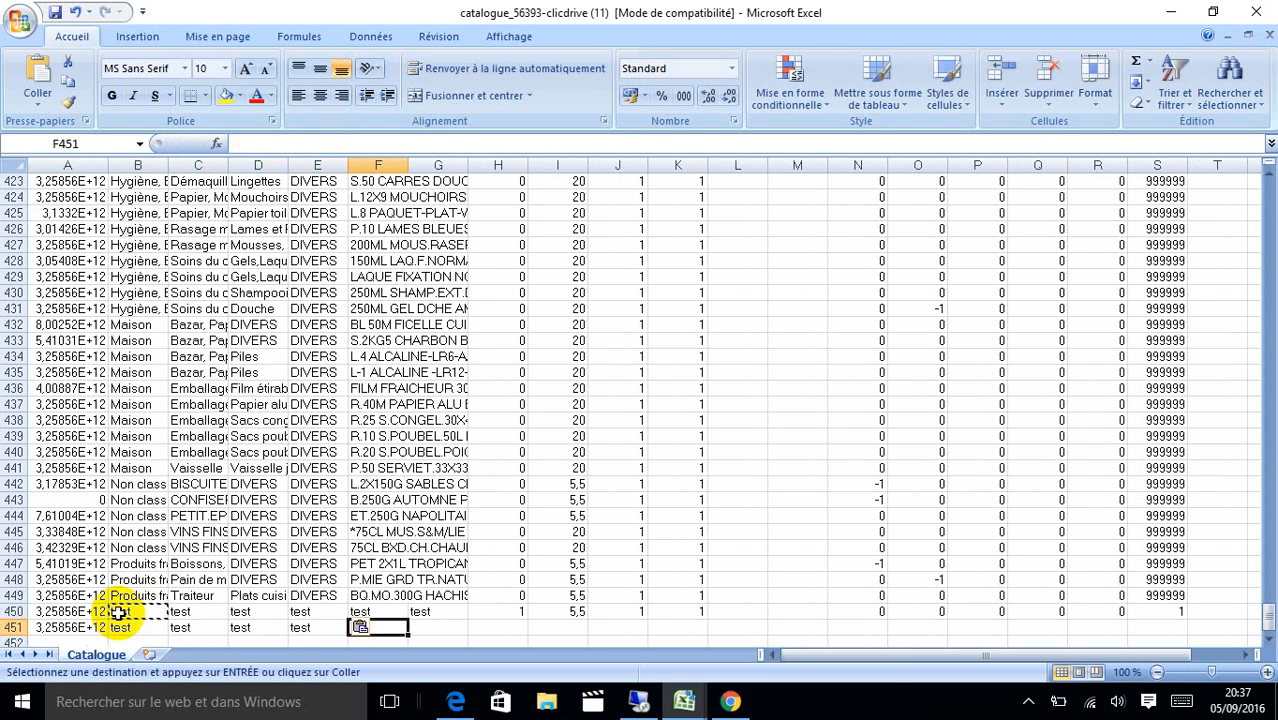
key("ctrl+v")
key("Right")
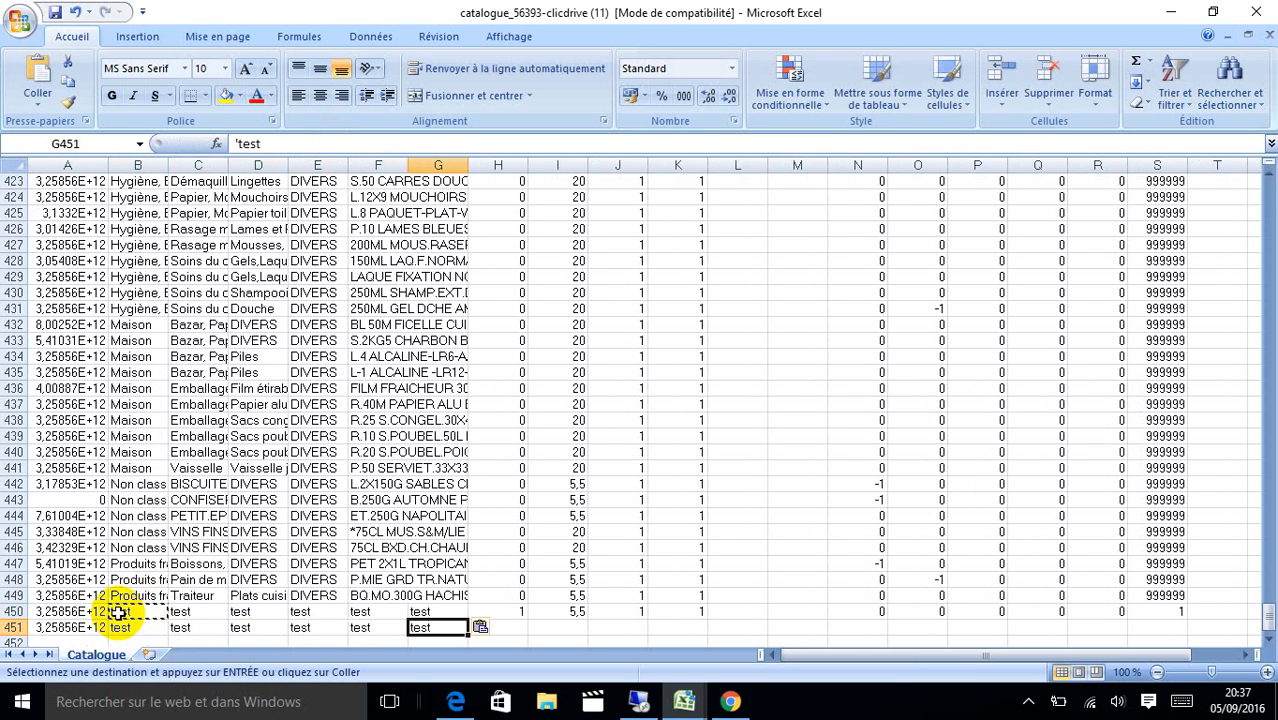
key("Right")
Enter price 8 in H451 and VAT 5,5 in I451.
key("Right")
key("Left")
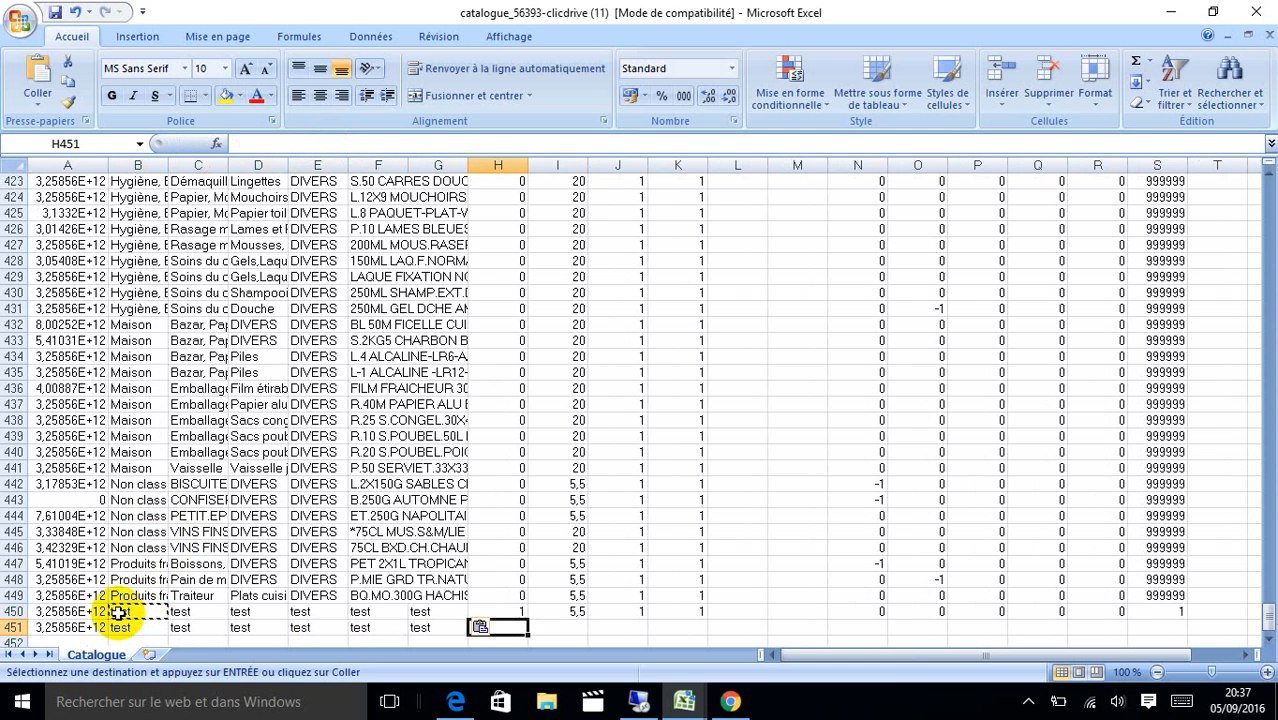
type("8")
key("Right")
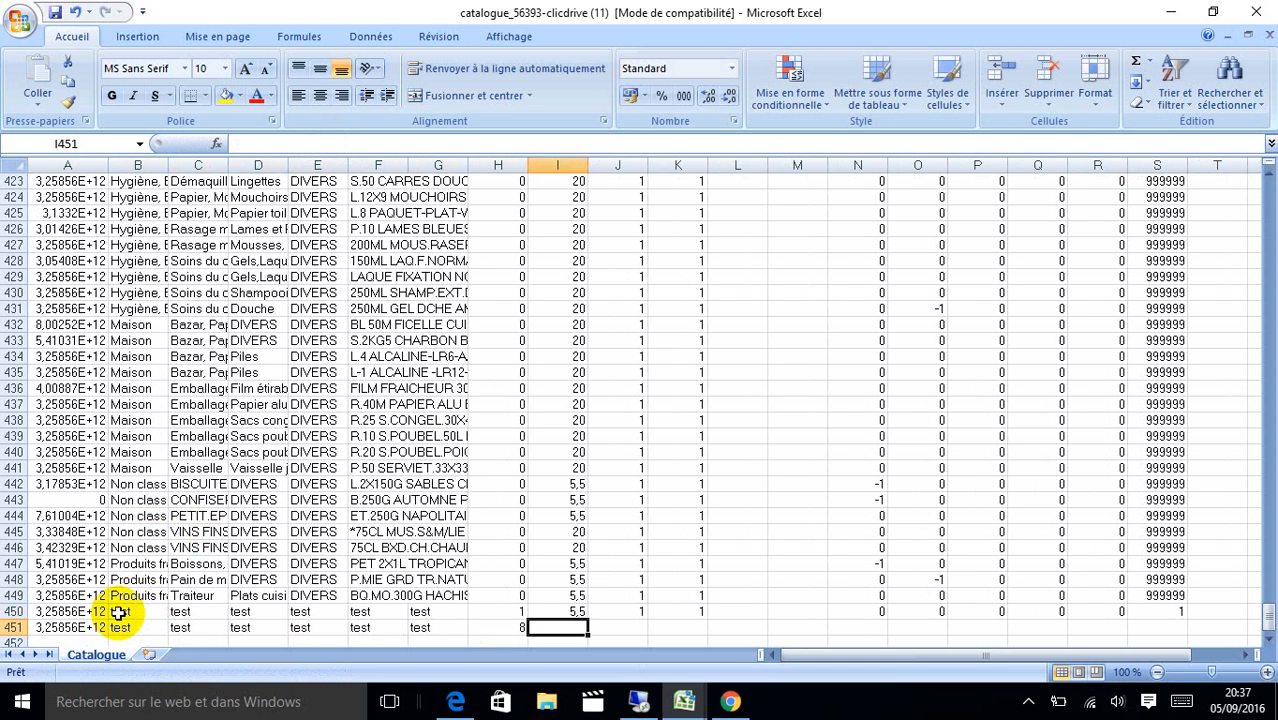
type("5,(")
key("Right")
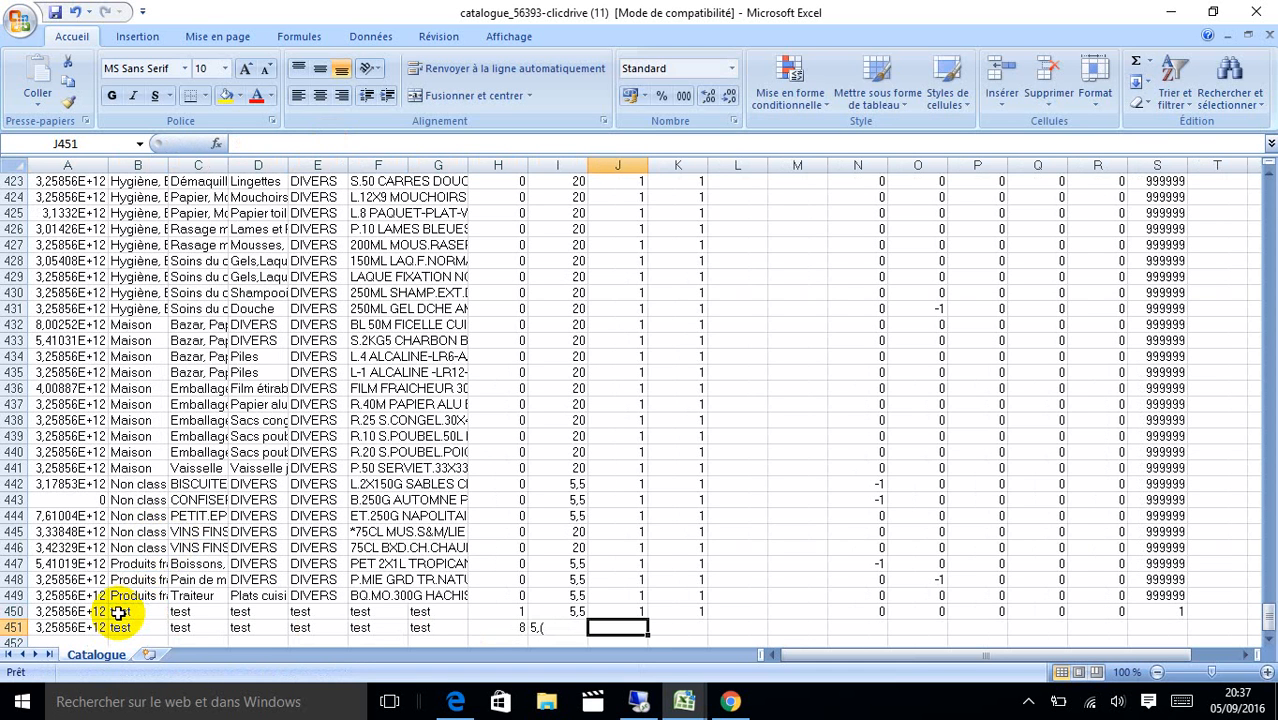
double_click(548, 627)
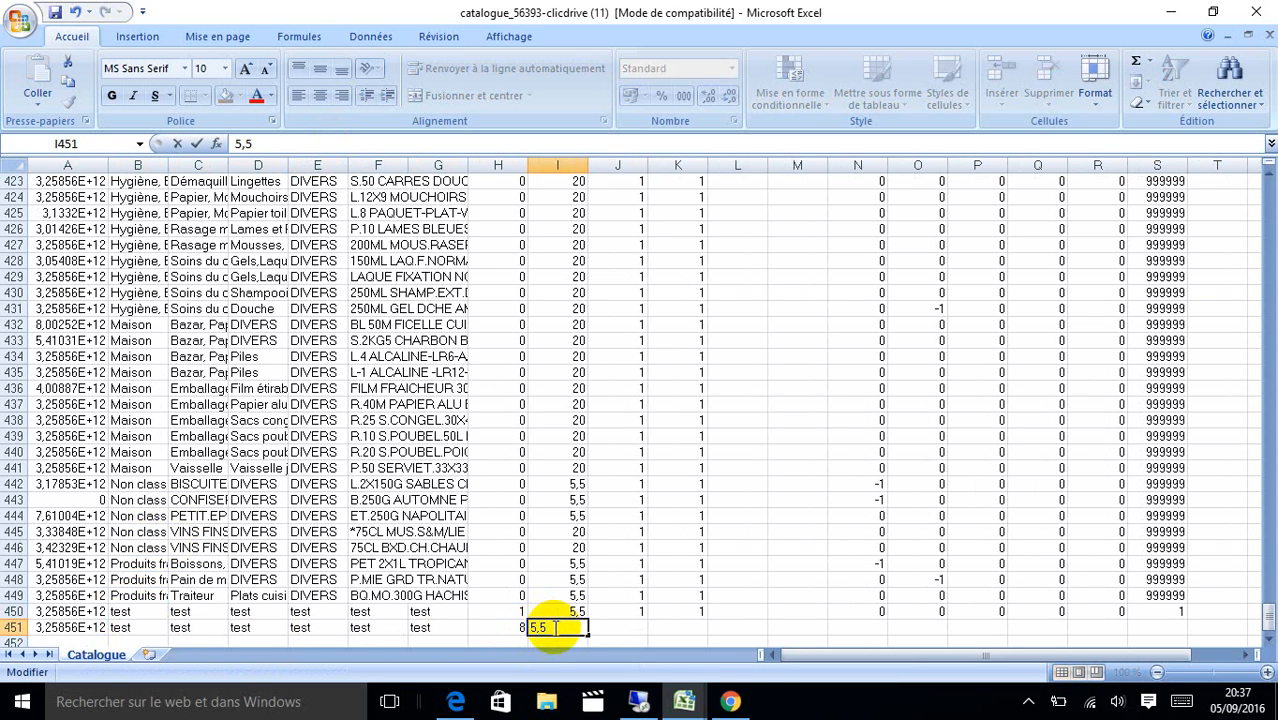
left_click(640, 627)
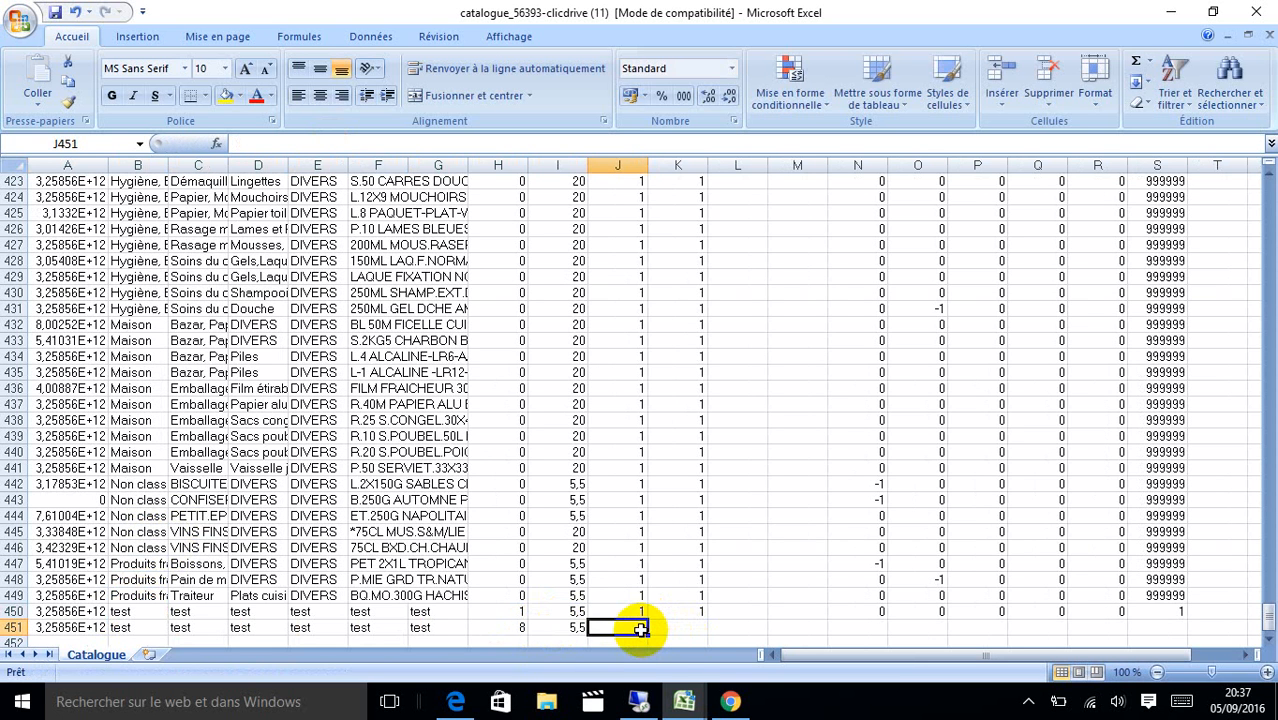
Fill the rest of row 451 with 1, 1, five 0s and a final 1 in S451.
type("1")
key("Tab")
type("1")
key("Tab")
key("Tab")
key("Tab")
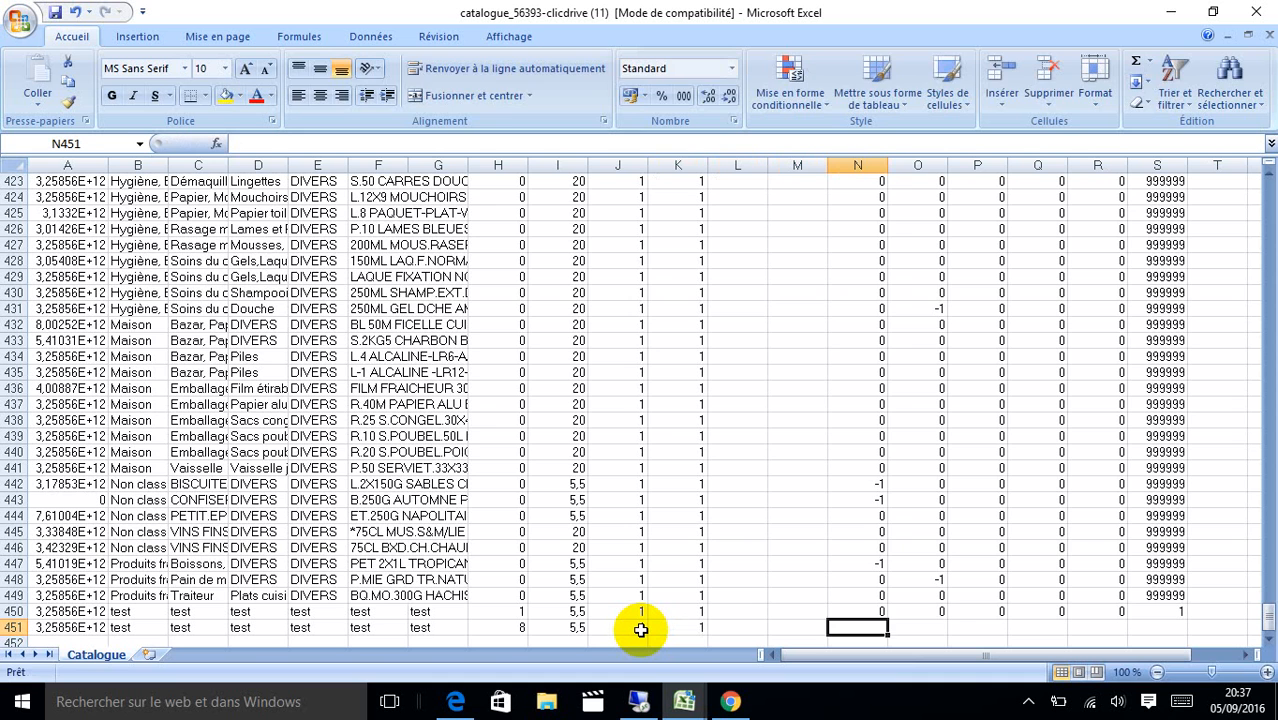
type("0")
key("Tab")
type("0")
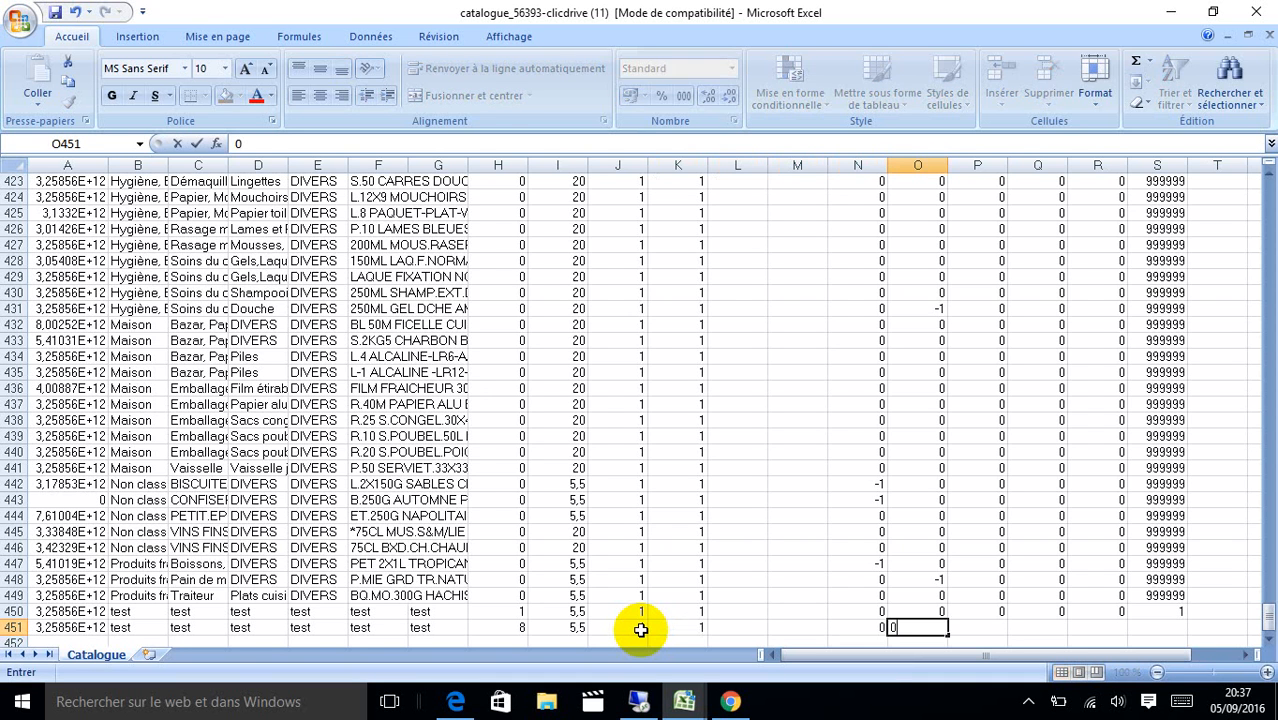
key("Tab")
type("0")
key("Tab")
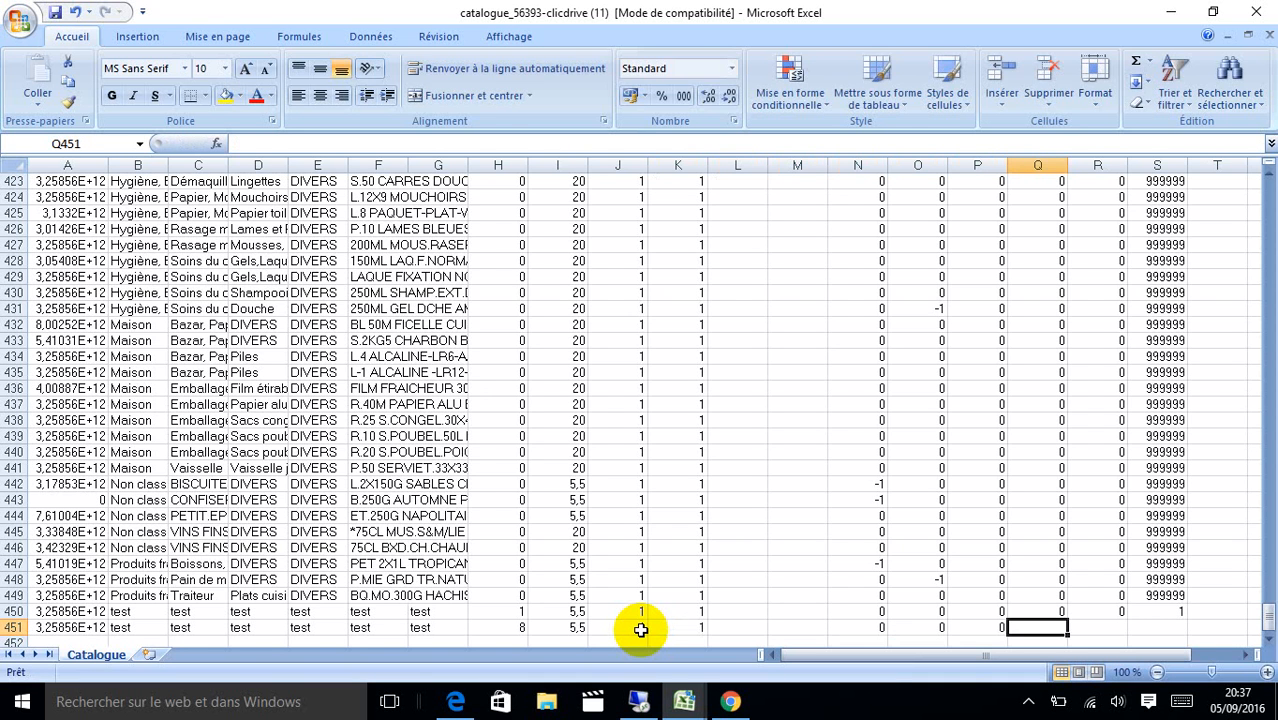
type("0")
key("Tab")
type("0")
key("Tab")
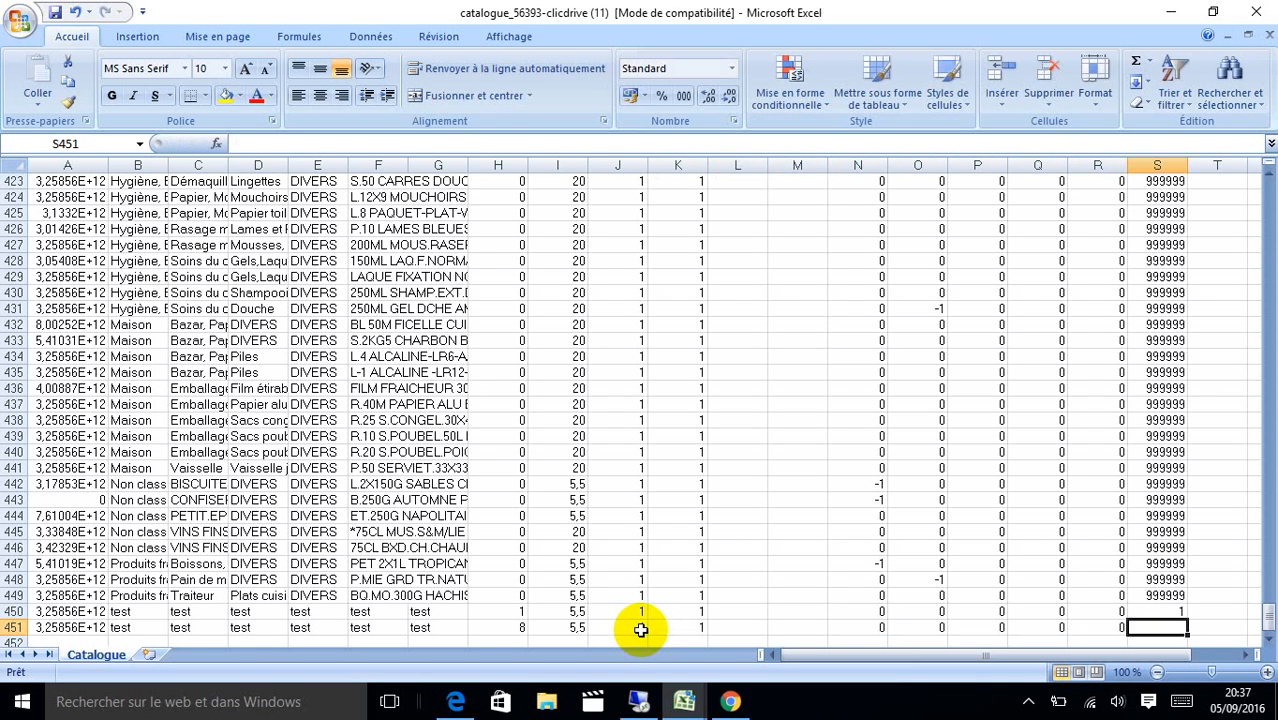
type("1")
key("Return")
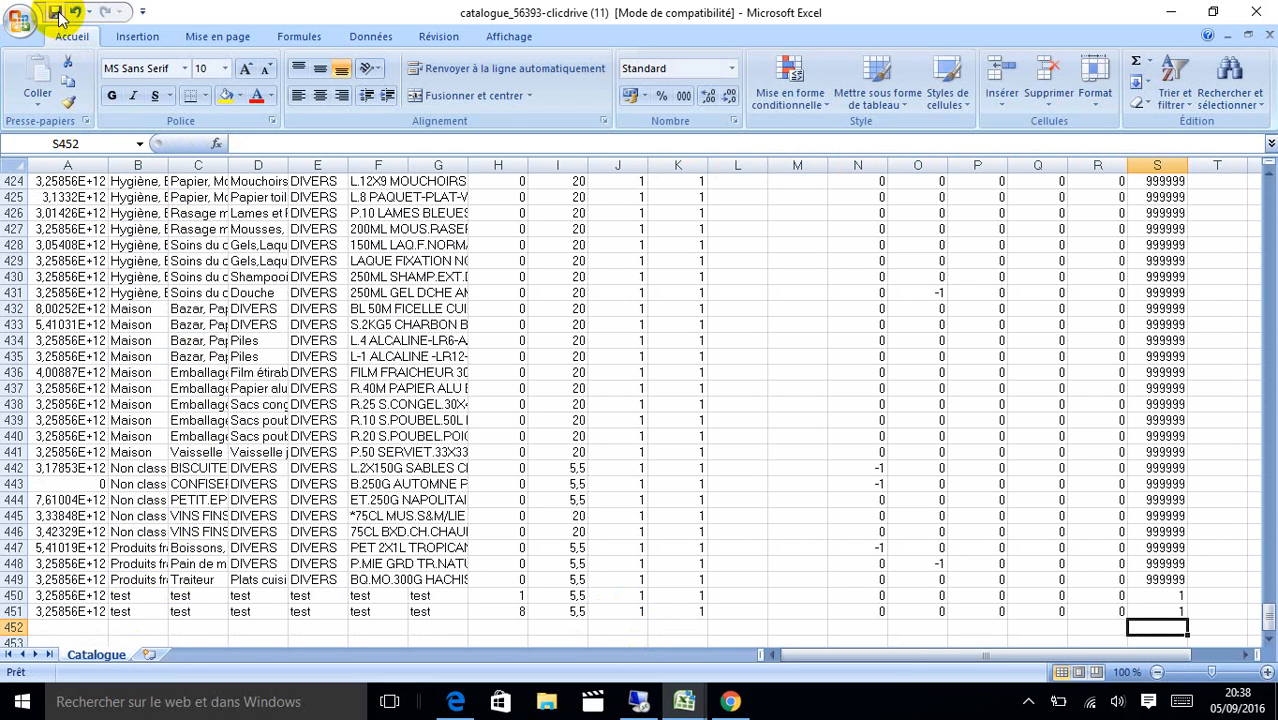
Save the workbook as MAJ_SITE2 in the desktop CLICDRIVE folder.
left_click(22, 18)
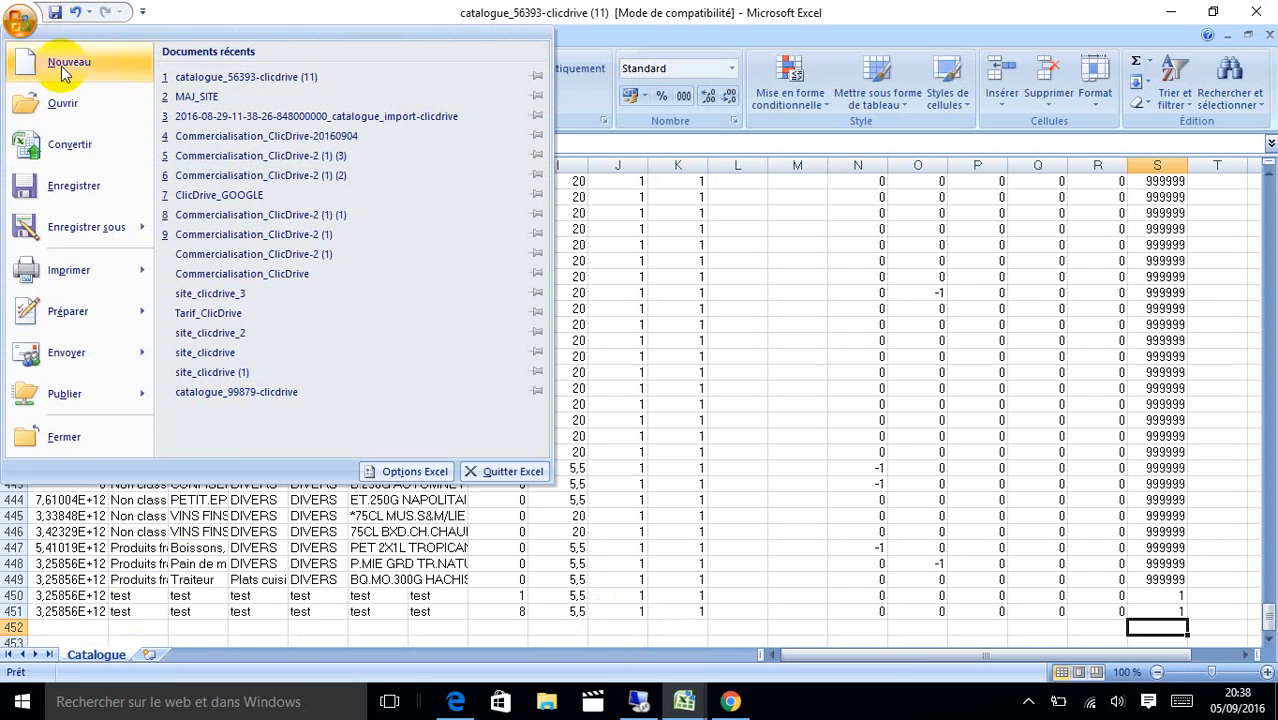
left_click(78, 228)
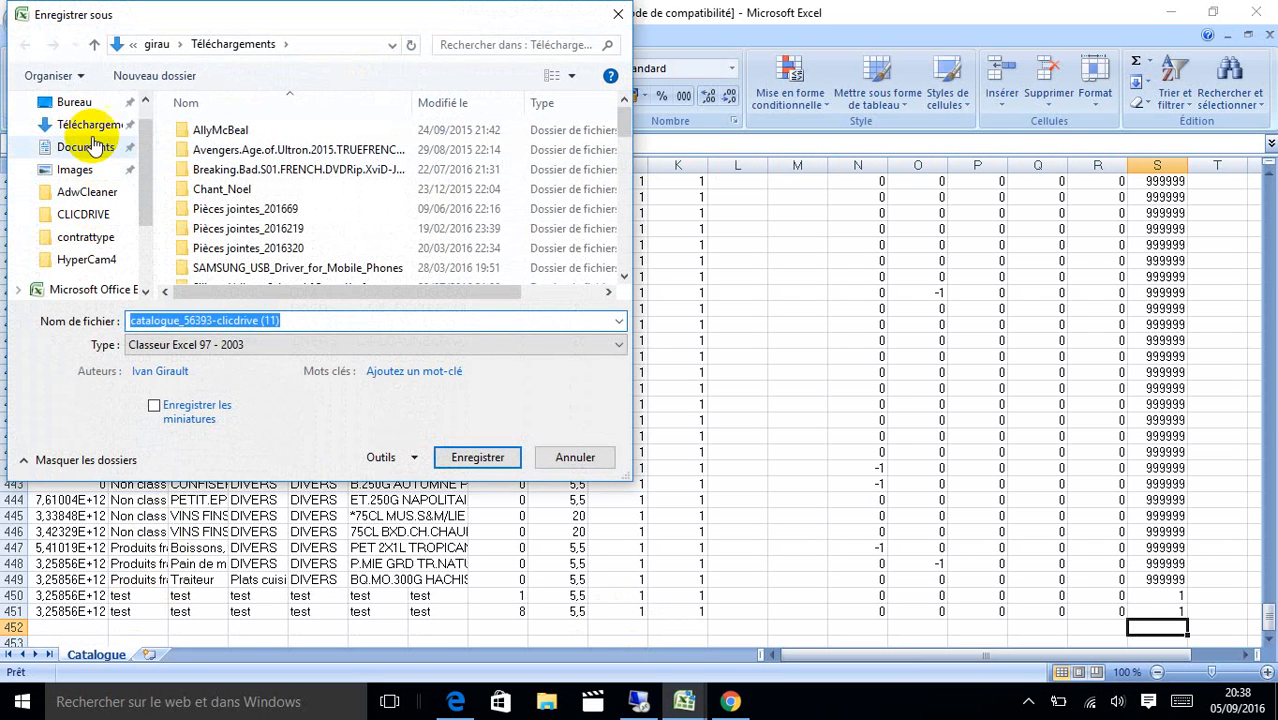
left_click(80, 101)
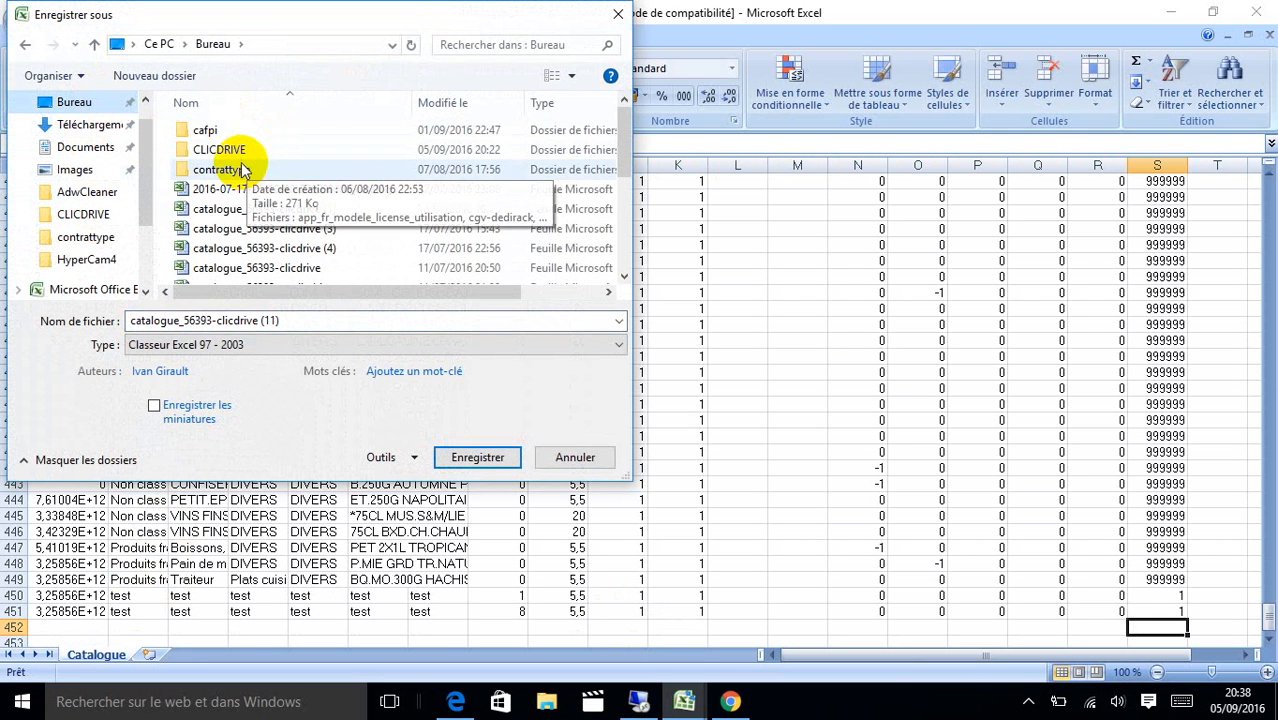
left_click(237, 155)
double_click(237, 155)
left_click(340, 320)
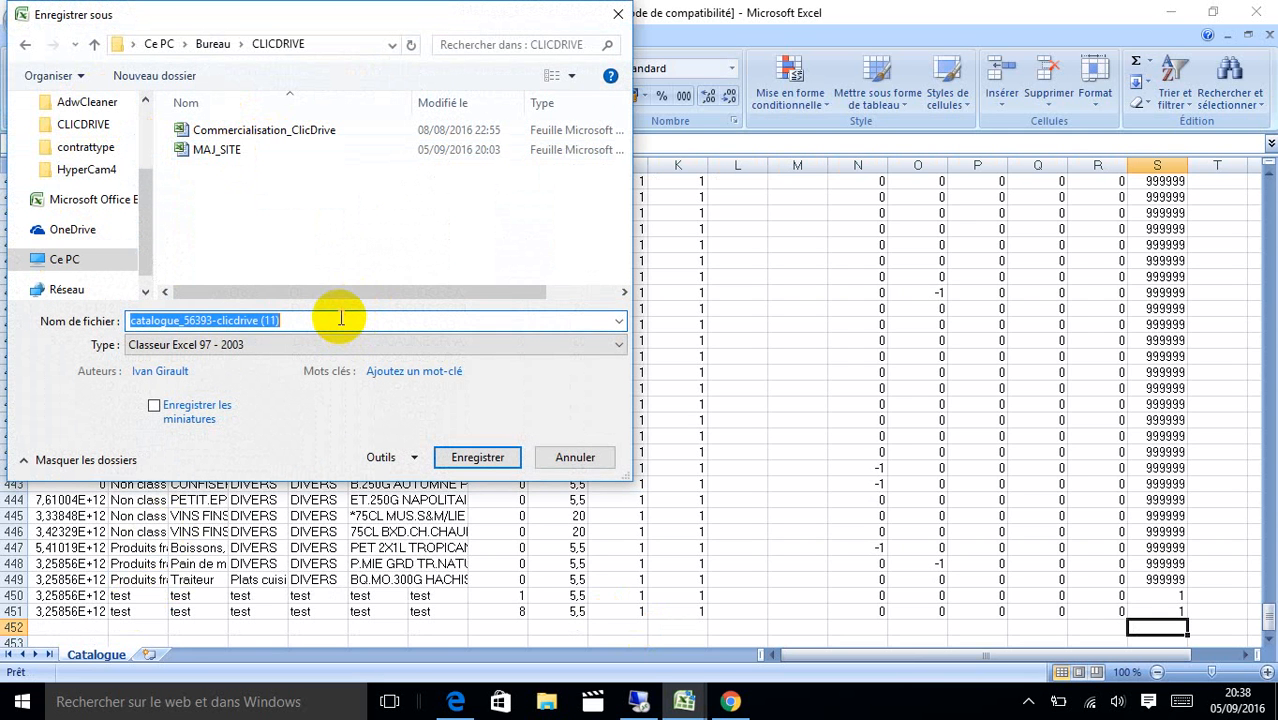
type("MAJ_SIT")
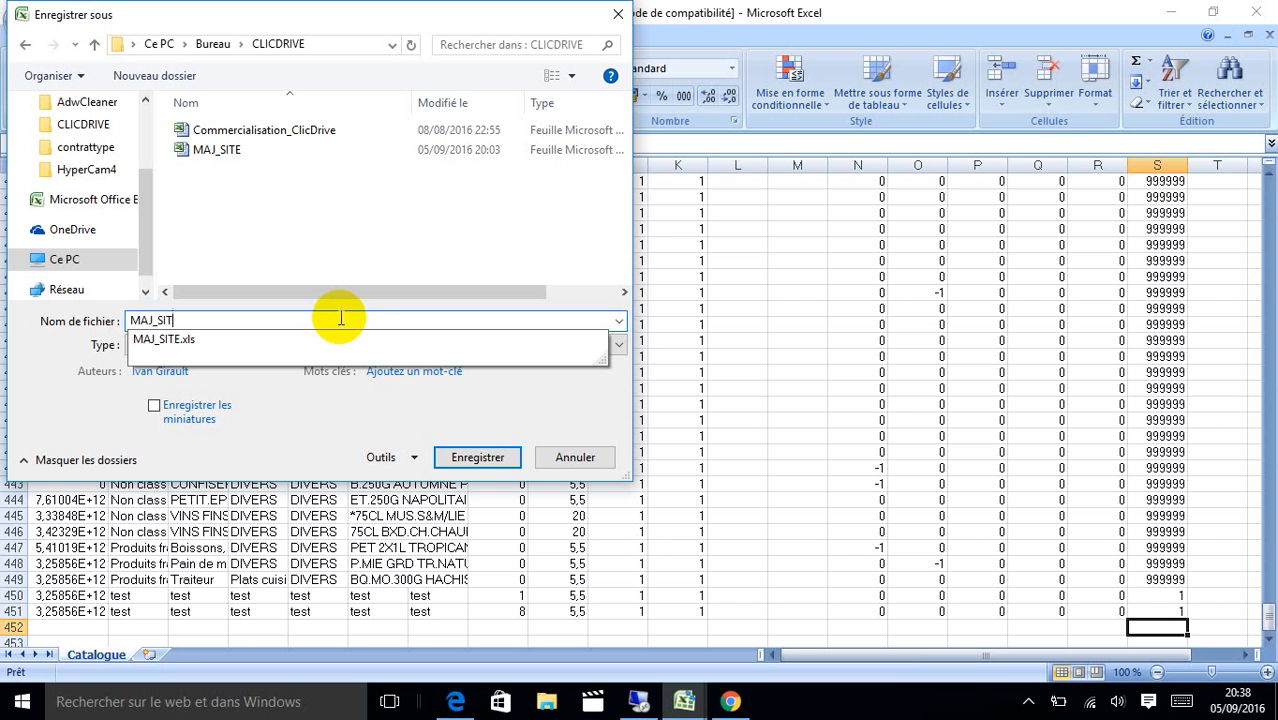
type("E2")
key("Return")
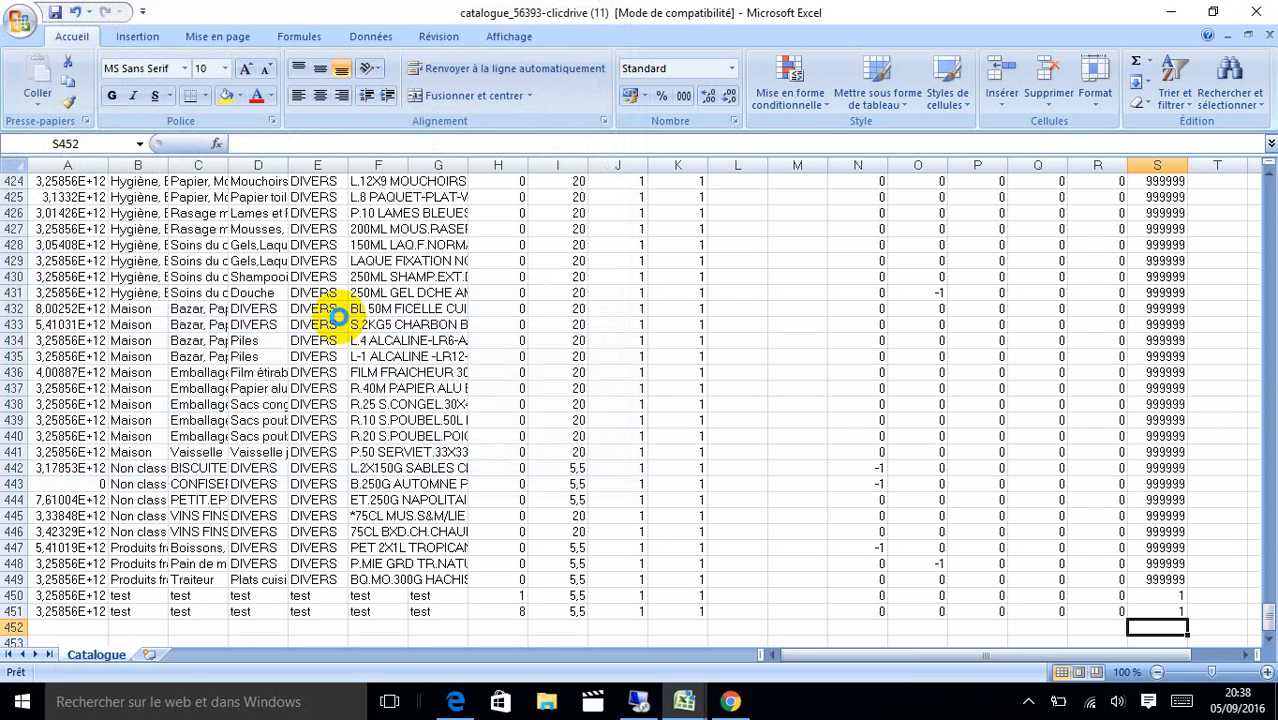
left_click(454, 705)
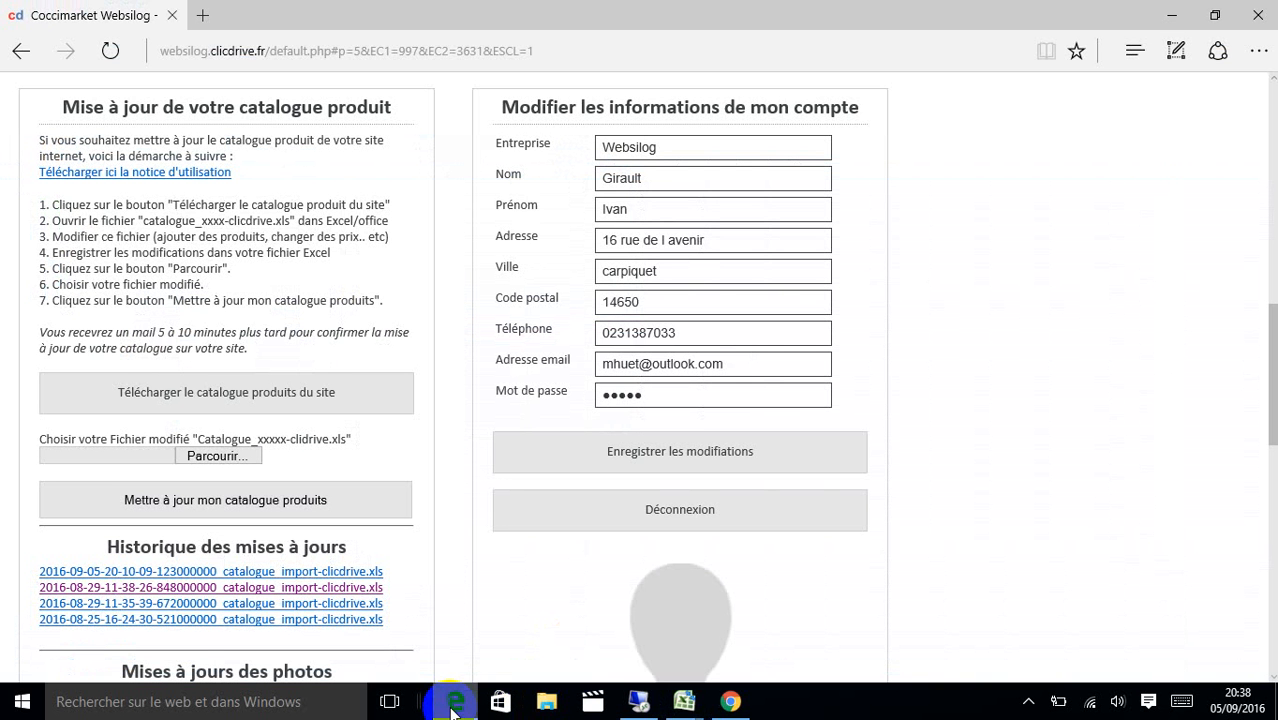
Upload MAJ_SITE2 through 'Mettre à jour mon catalogue produits', then return to the shop home page.
left_click(240, 463)
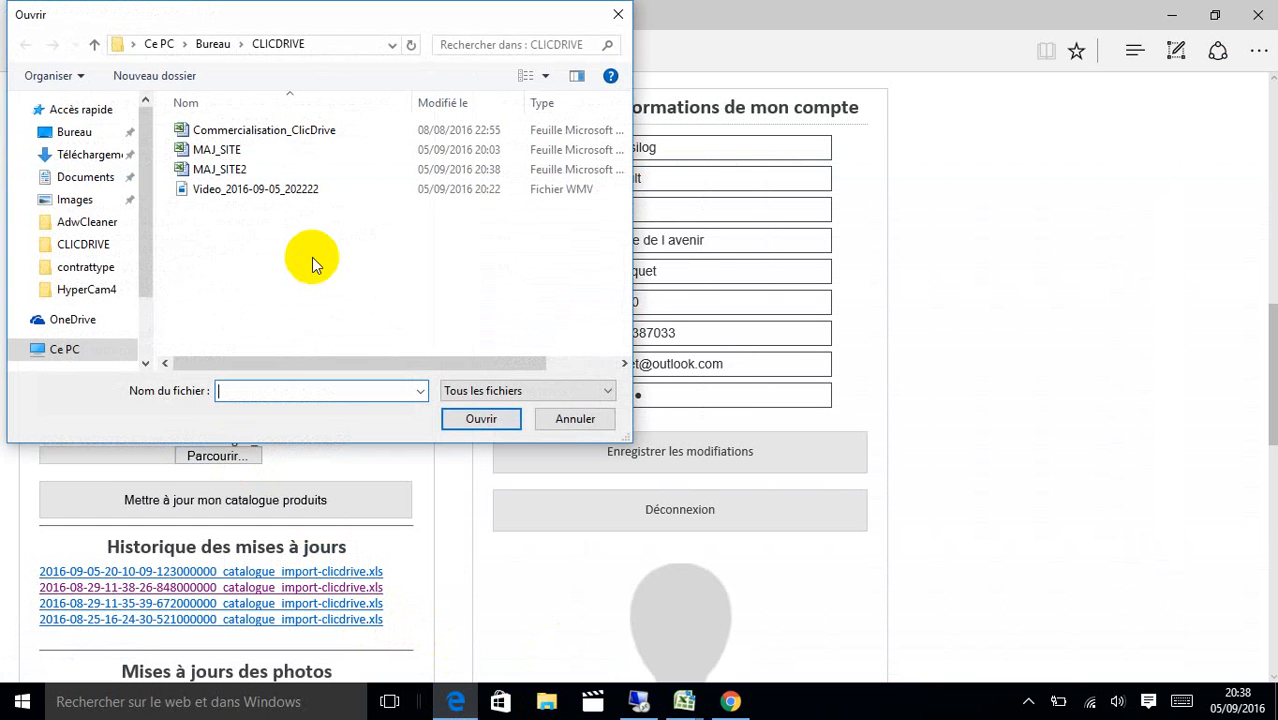
left_click(228, 171)
double_click(228, 170)
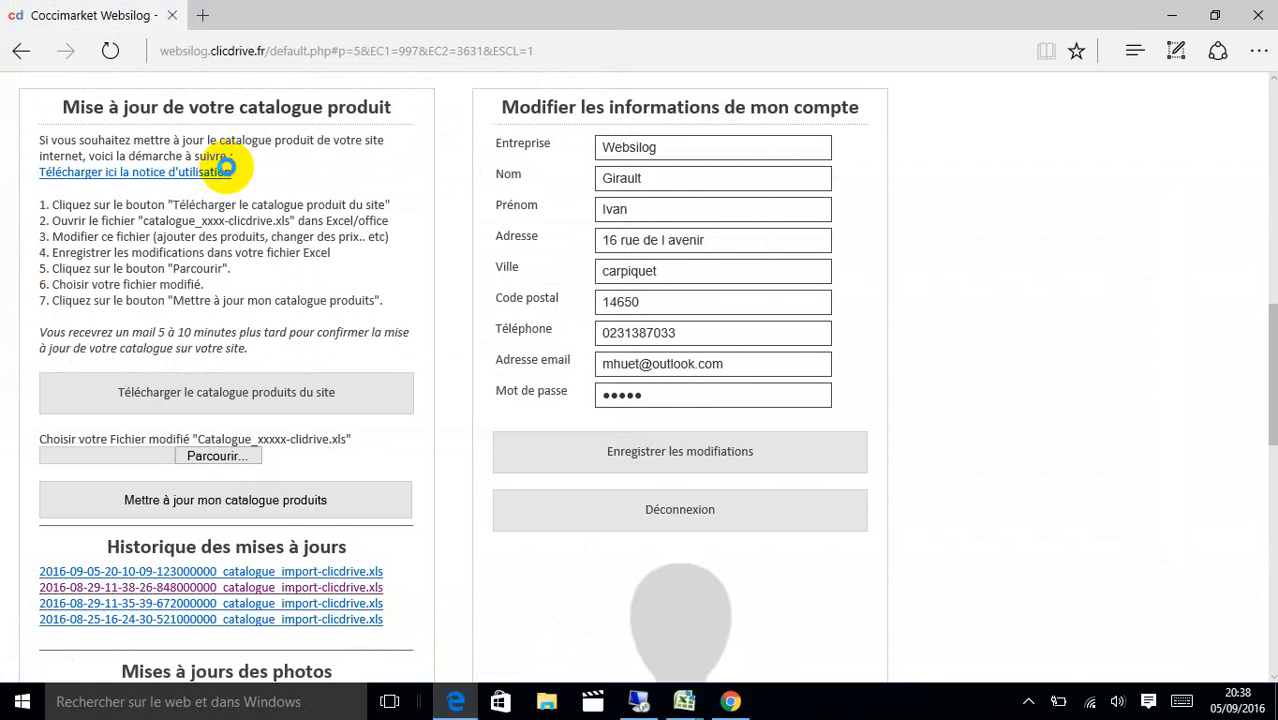
left_click(270, 512)
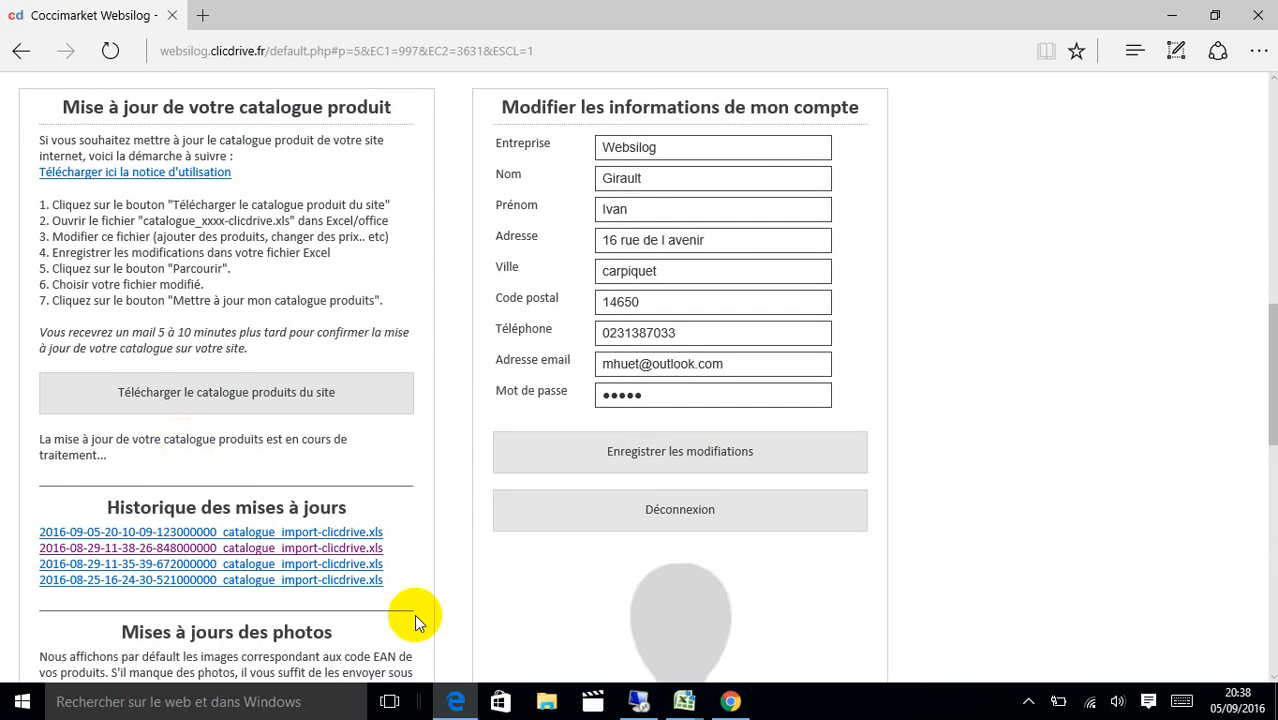
scroll(1268, 345, "up", 1)
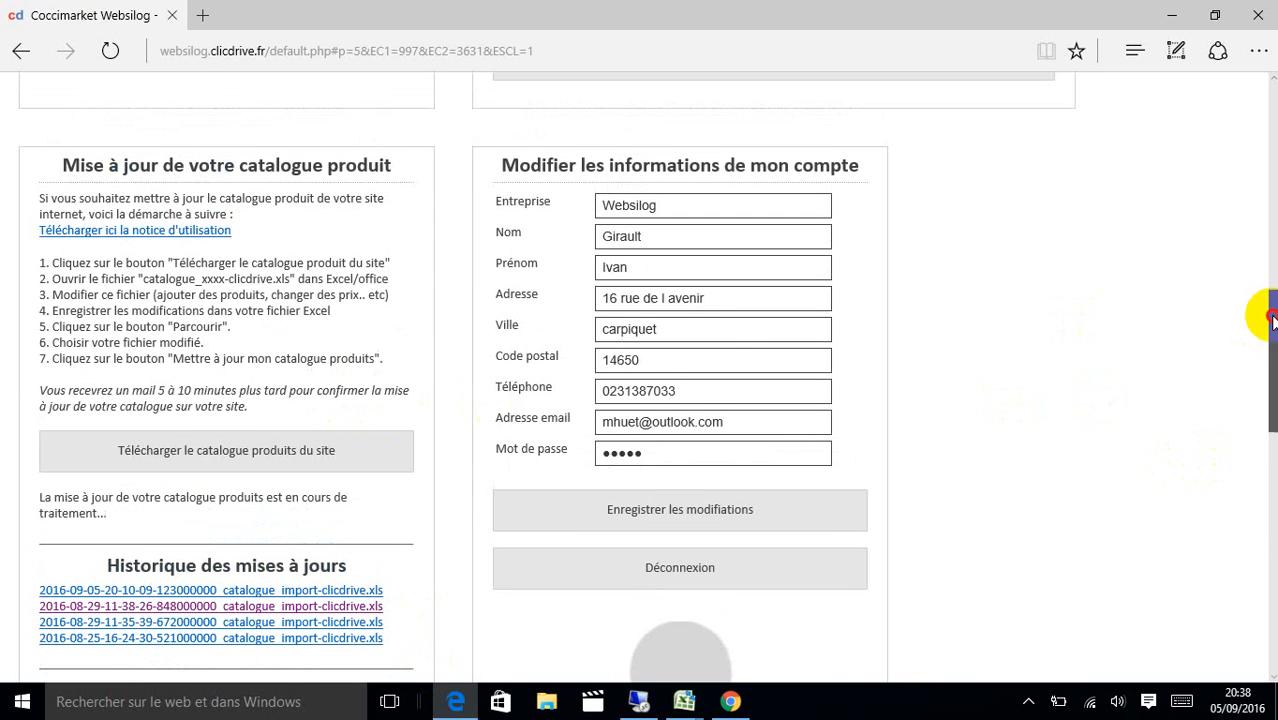
left_click_drag(1272, 318, 1262, 108)
left_click(138, 157)
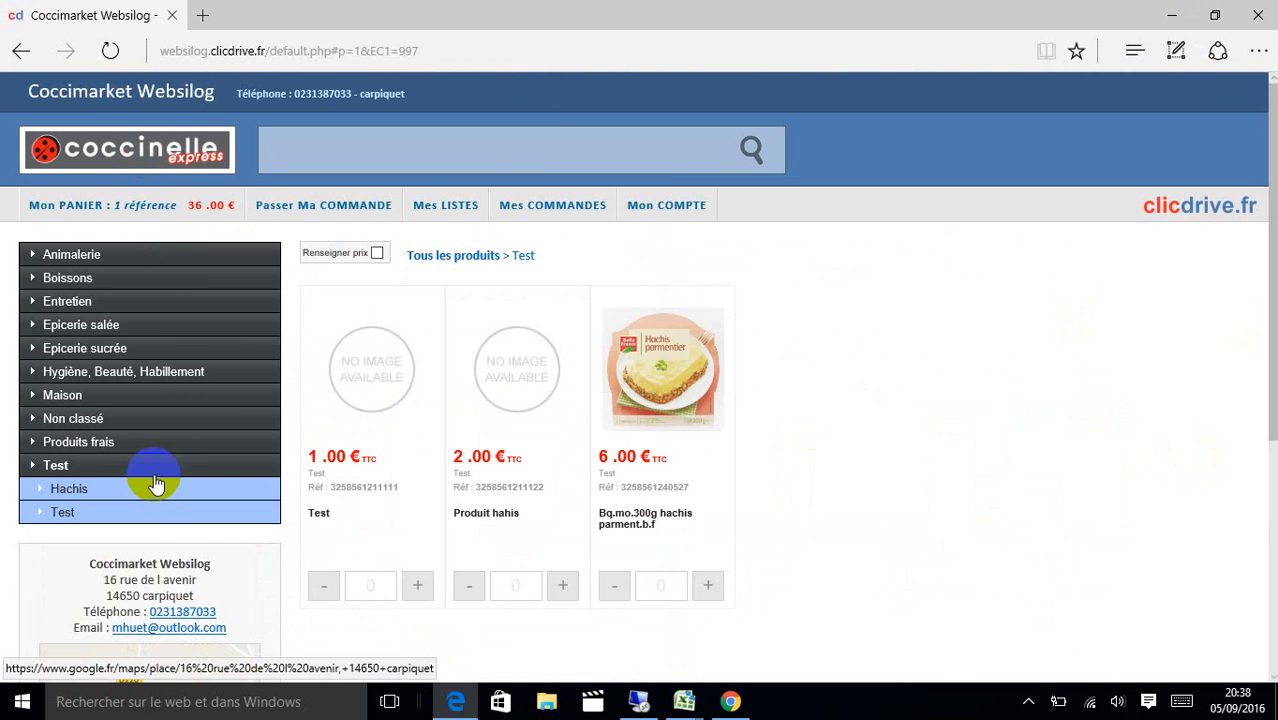
Toggle between the Hachis and Test subcategory listings, then open the Mon COMPTE administration page.
left_click(148, 489)
left_click(143, 513)
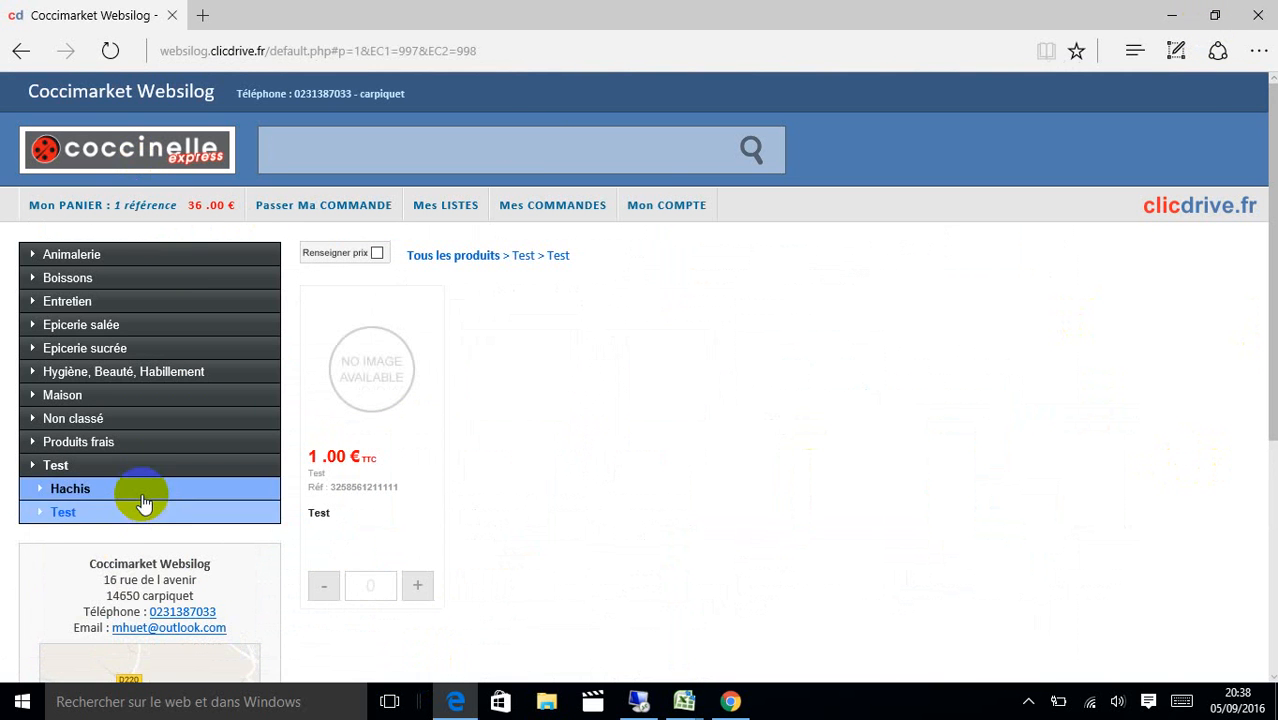
left_click(142, 495)
left_click(143, 512)
left_click(141, 495)
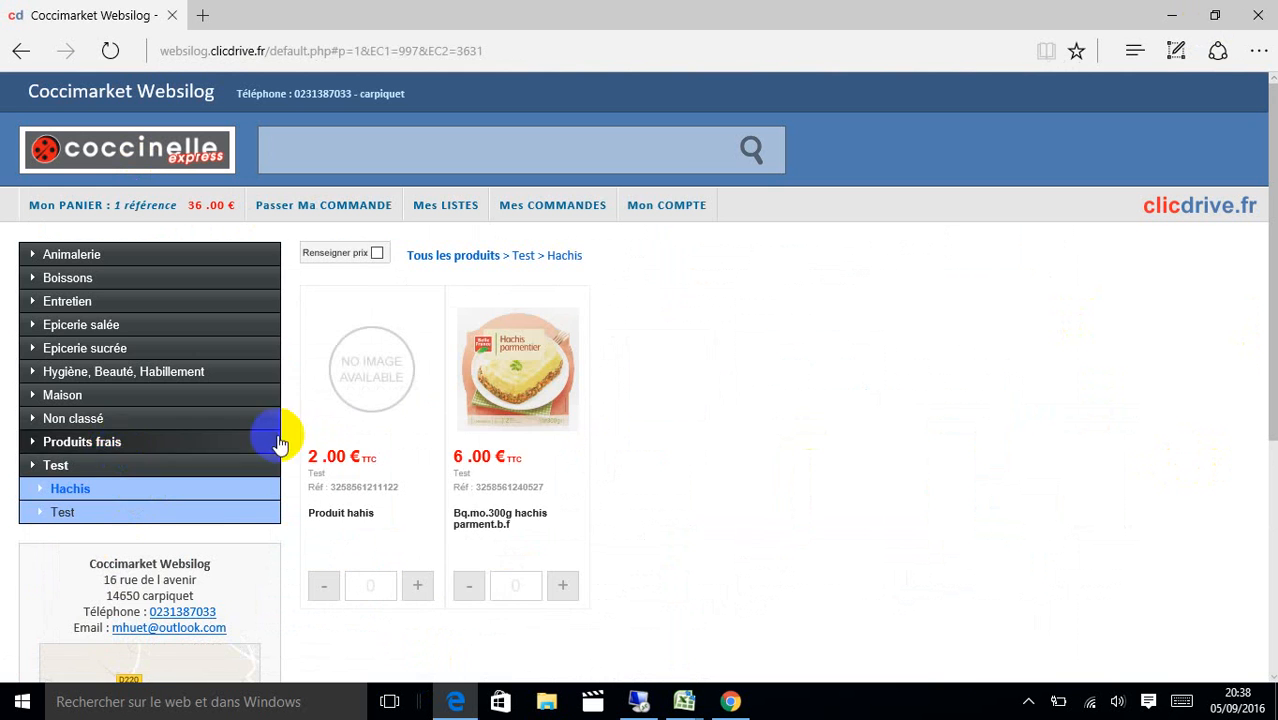
left_click(672, 200)
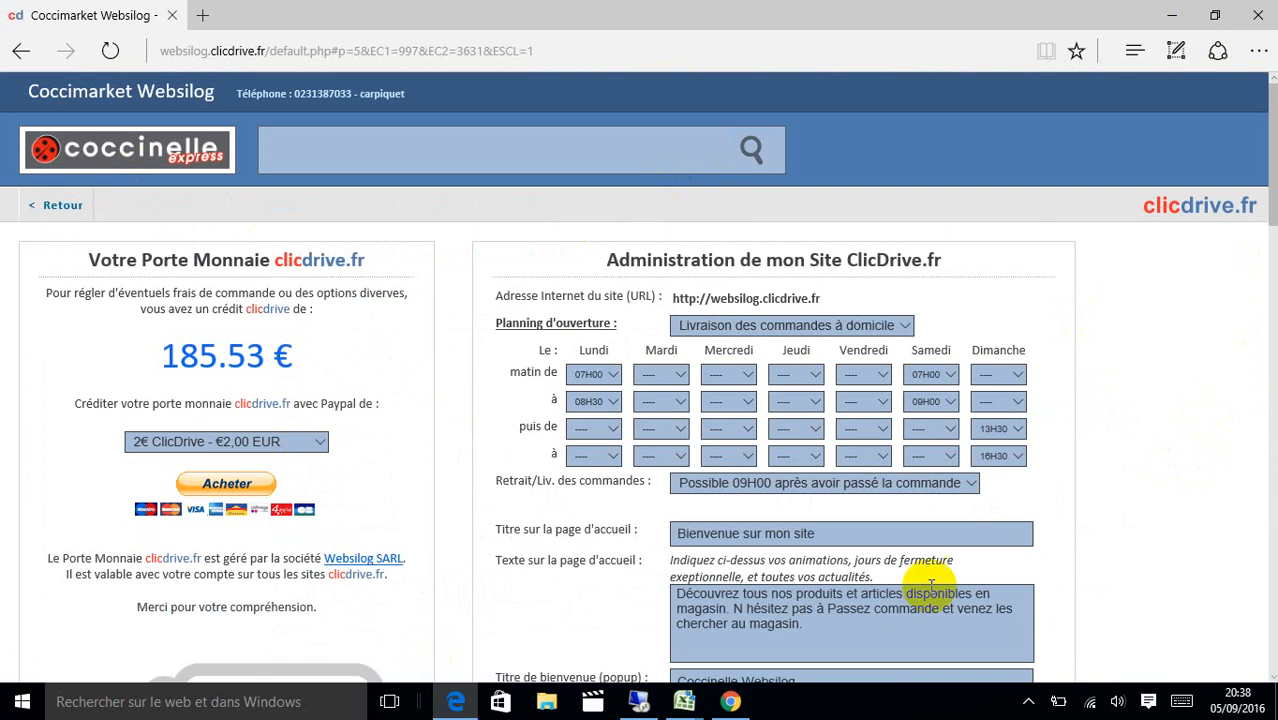
left_click(636, 703)
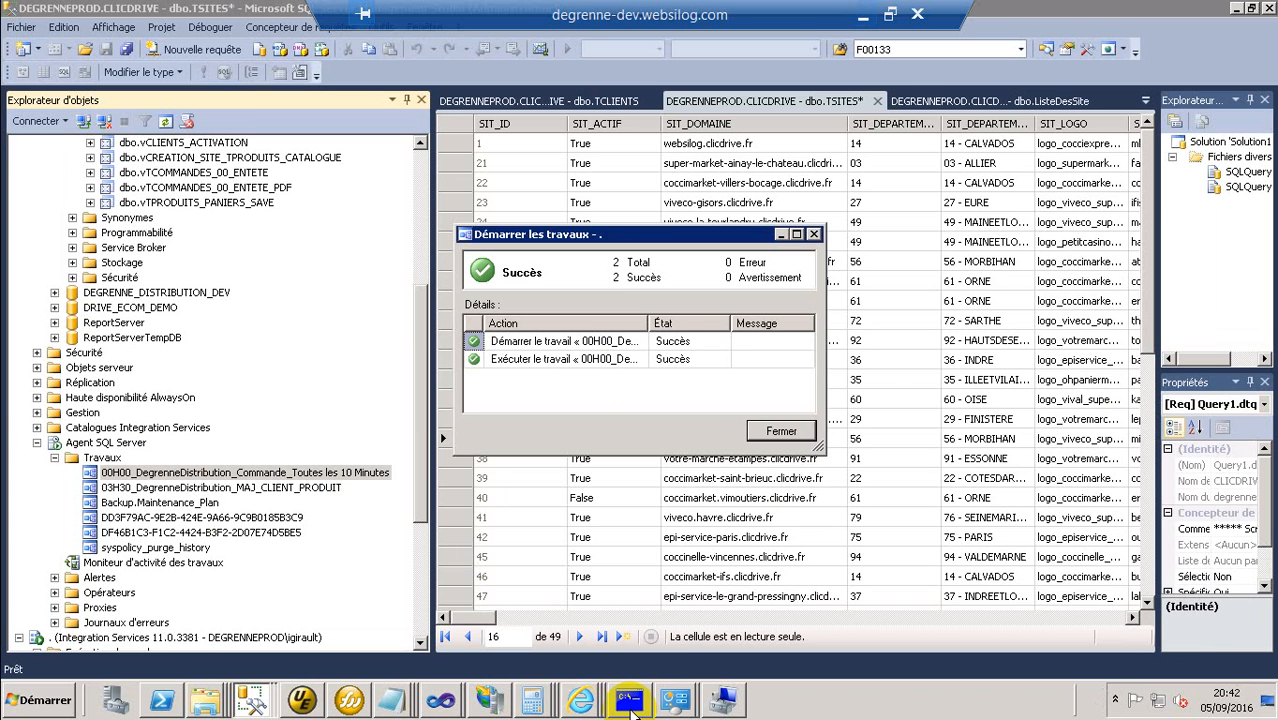
Relaunch the 00H00 order job starting at step 2, then hide the remote session.
left_click(771, 428)
right_click(355, 475)
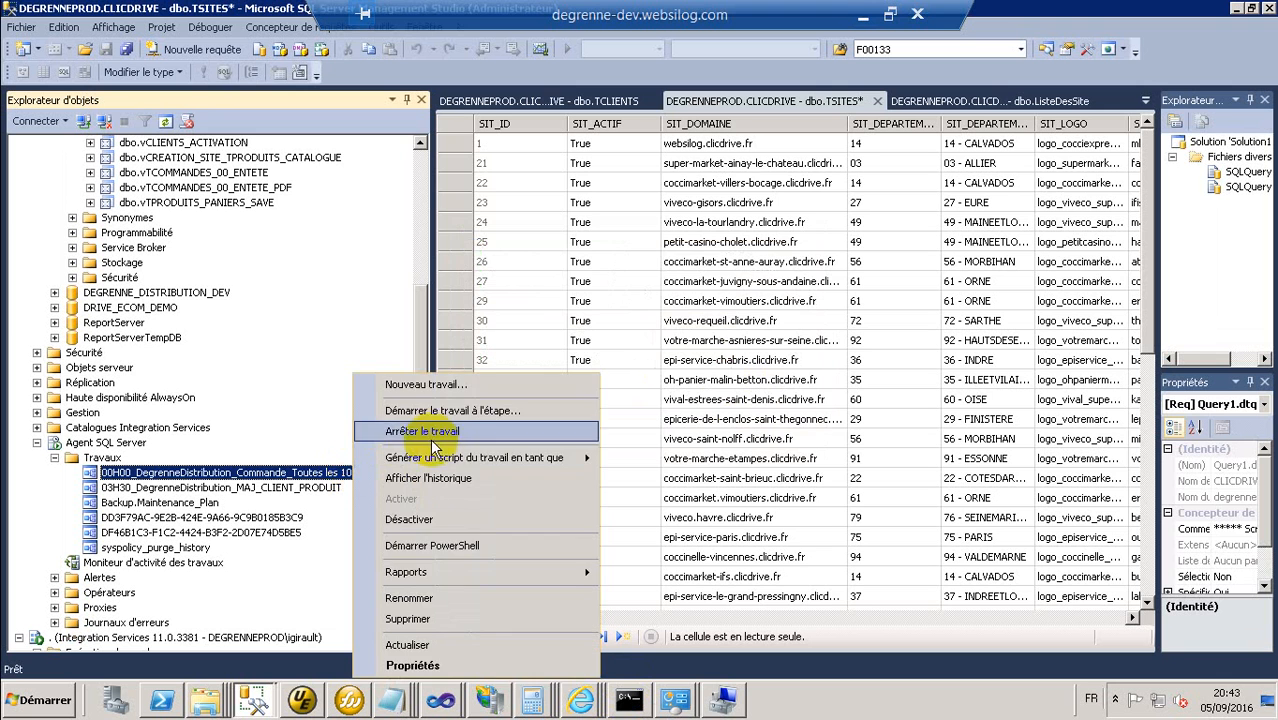
left_click(456, 402)
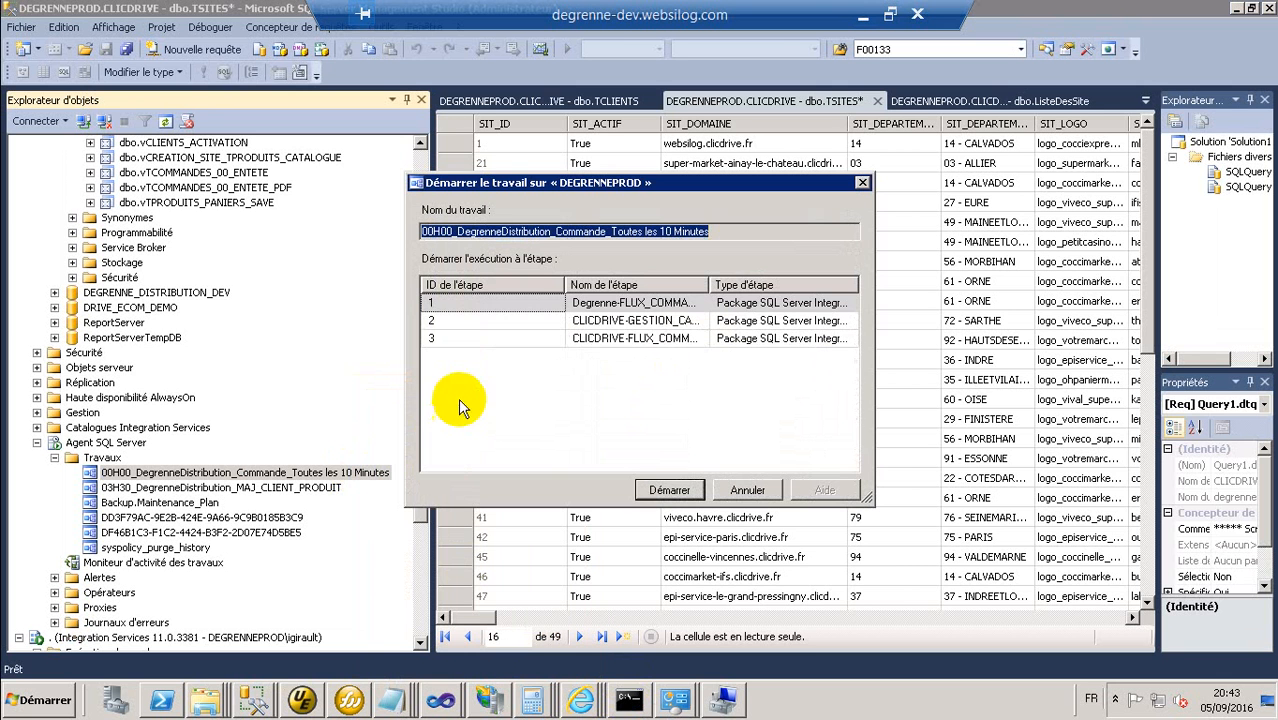
left_click(690, 320)
left_click(669, 490)
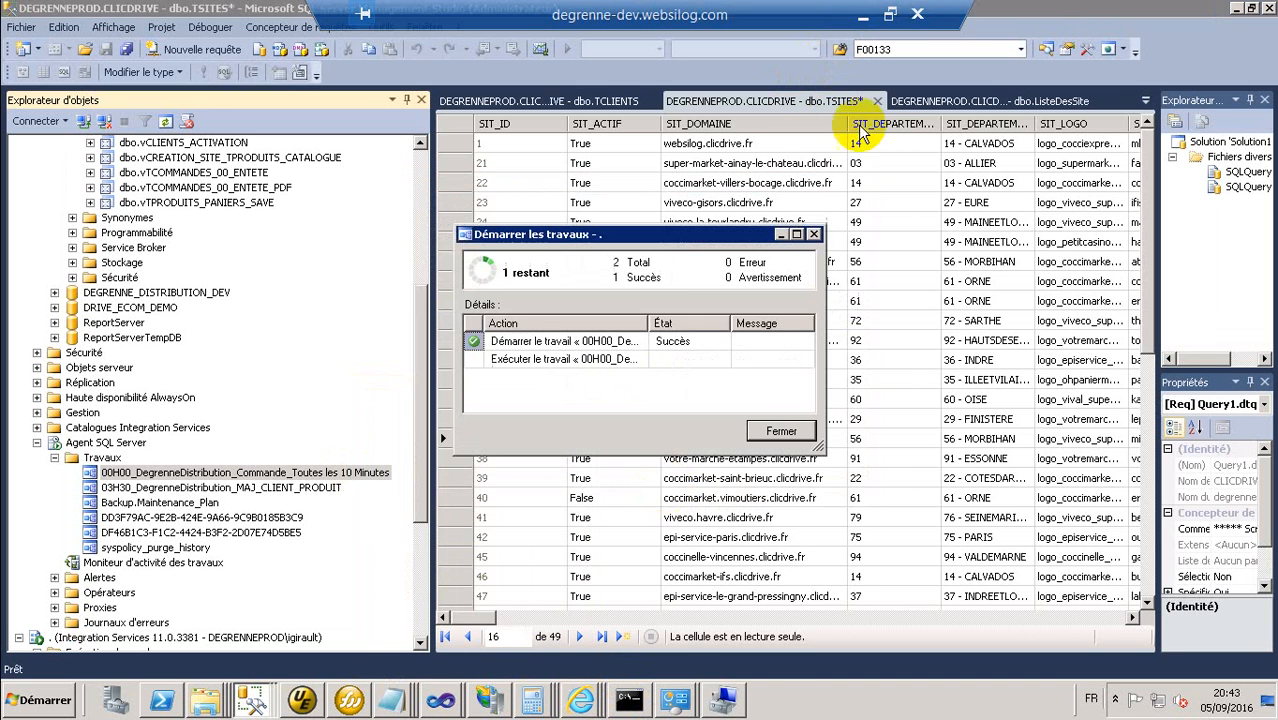
left_click(865, 14)
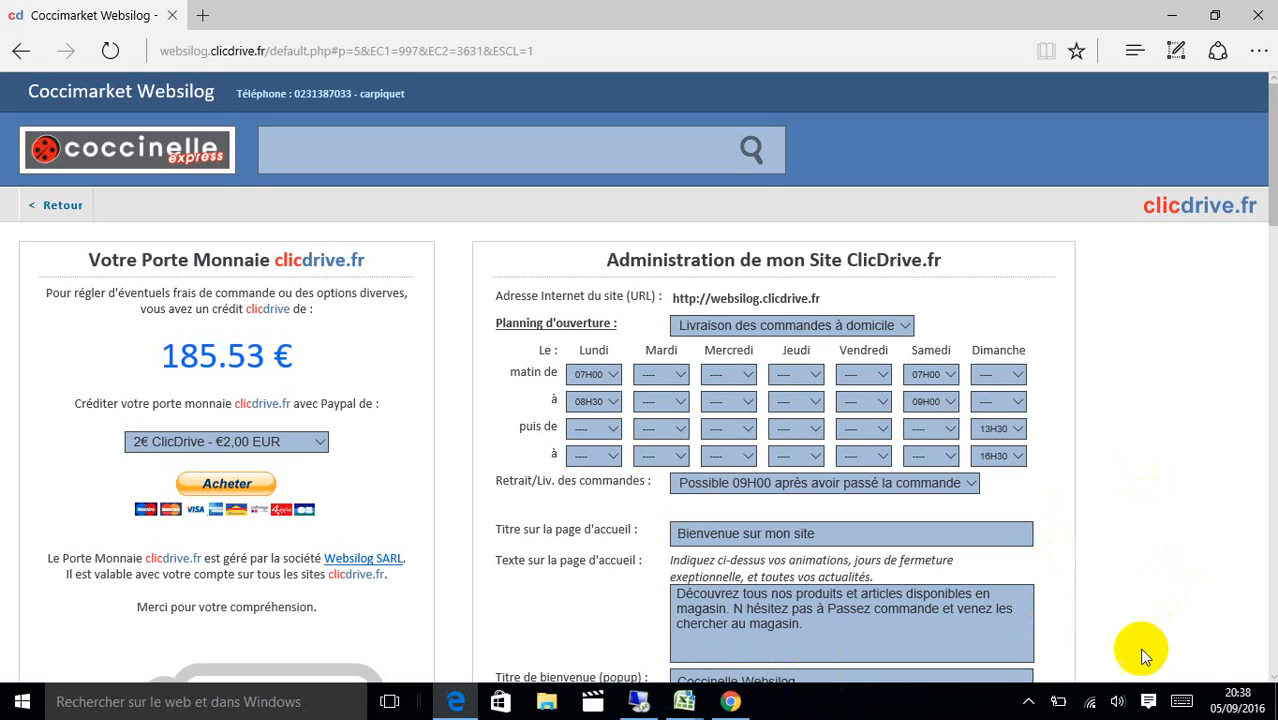
Return to the home page and view the Test category's Hachis and Test subcategories.
left_click(1060, 703)
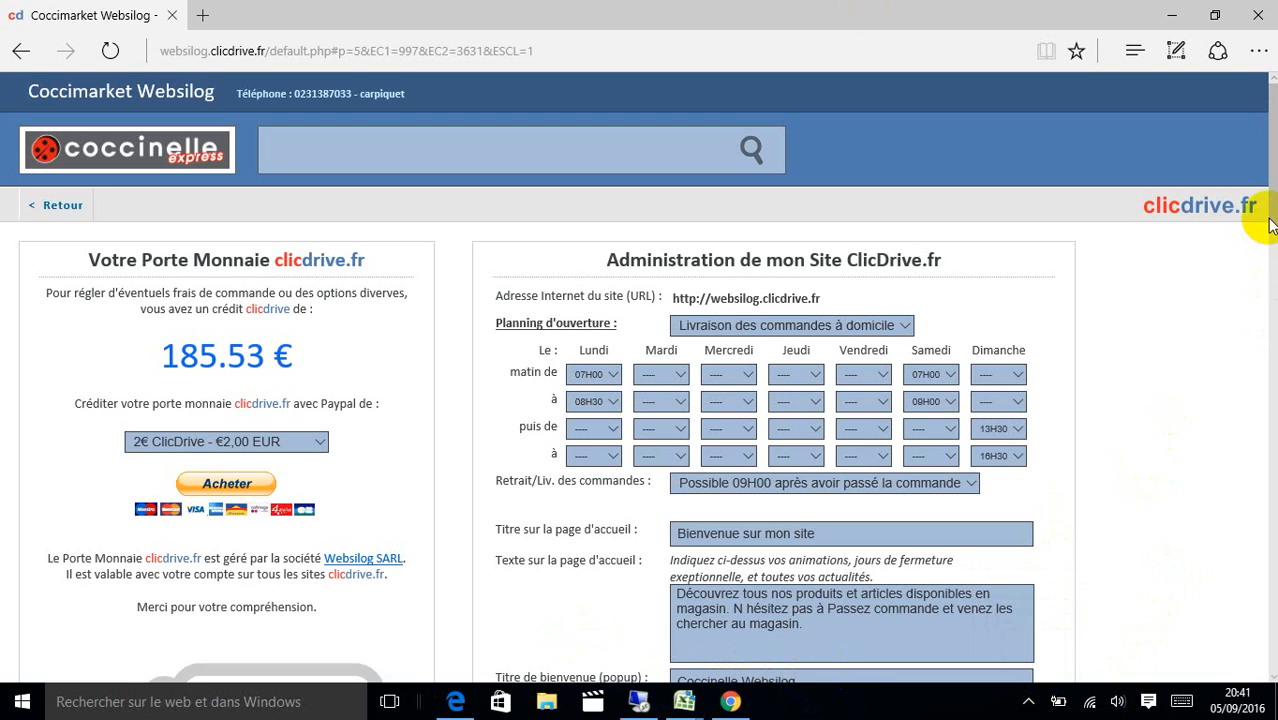
scroll(1249, 228, "down", 8)
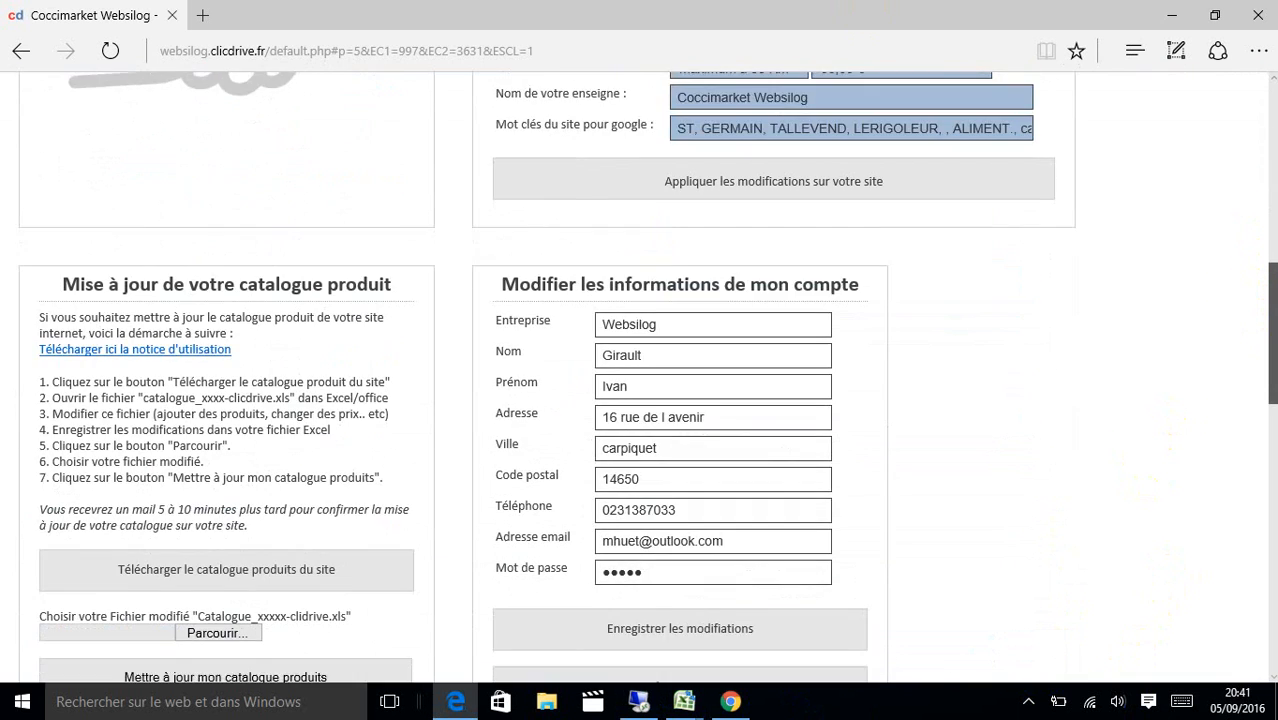
left_click_drag(1272, 340, 1272, 158)
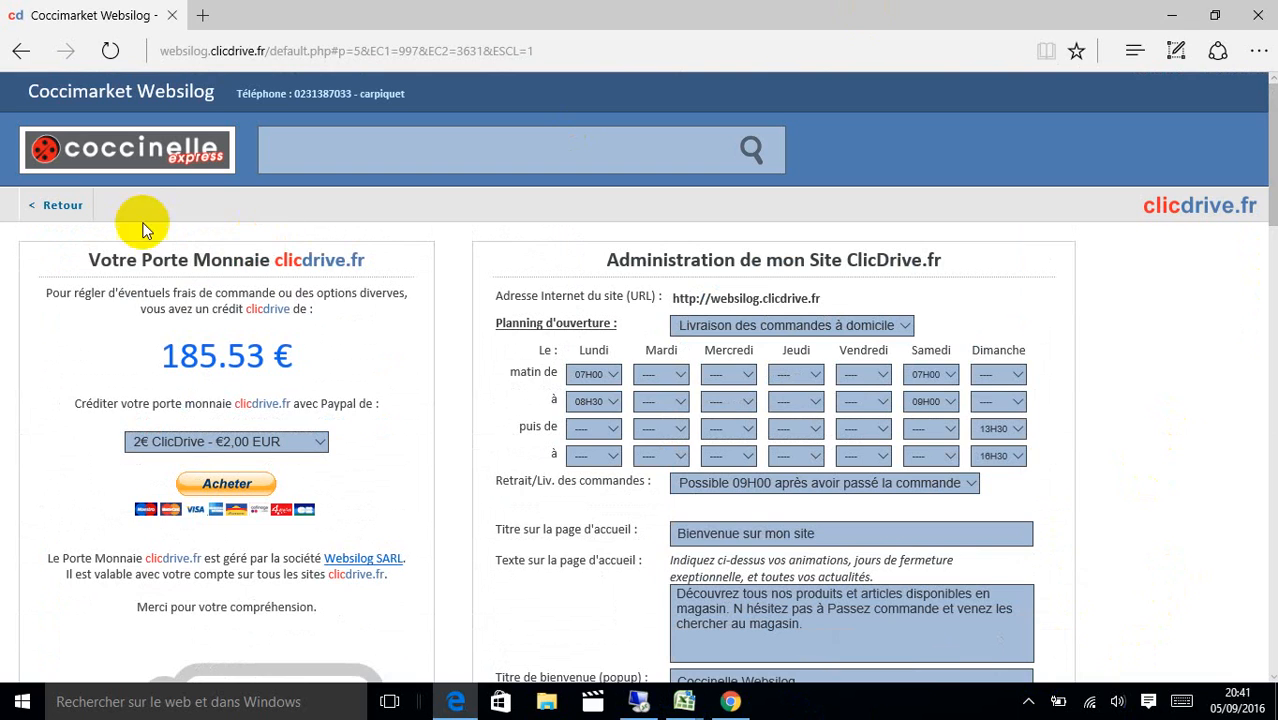
left_click(78, 206)
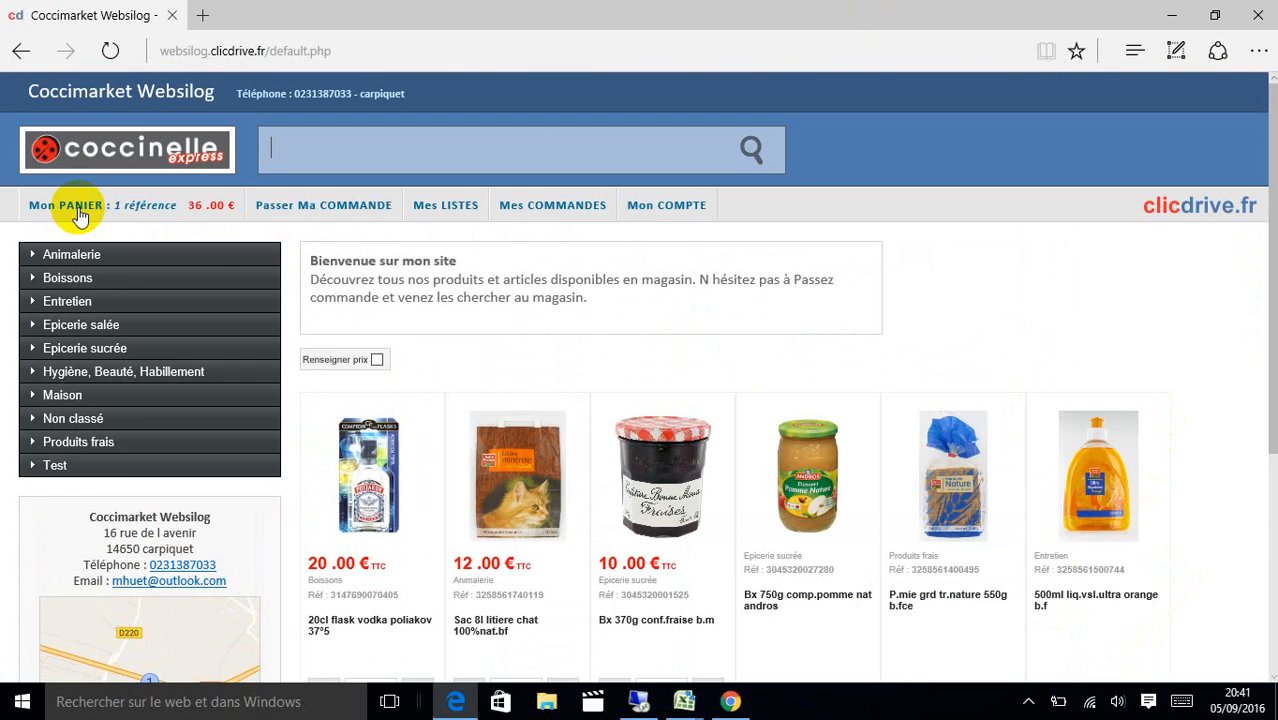
left_click(100, 463)
left_click(107, 490)
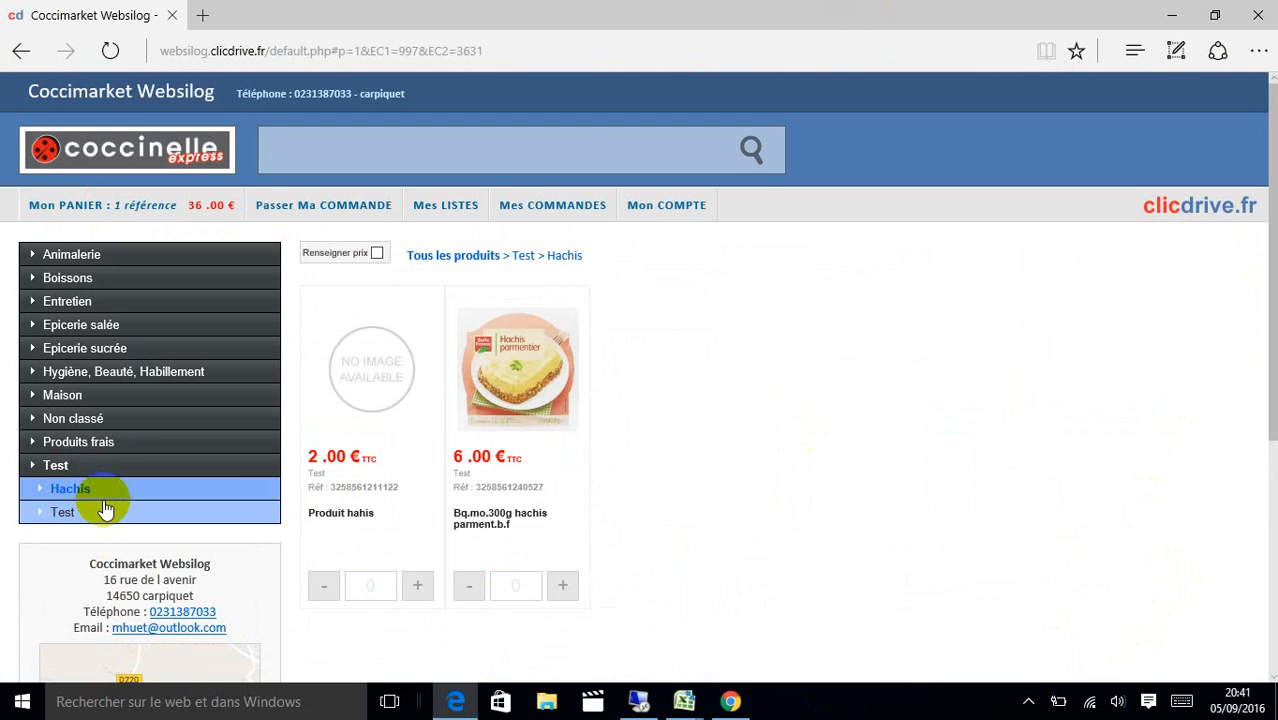
left_click(101, 510)
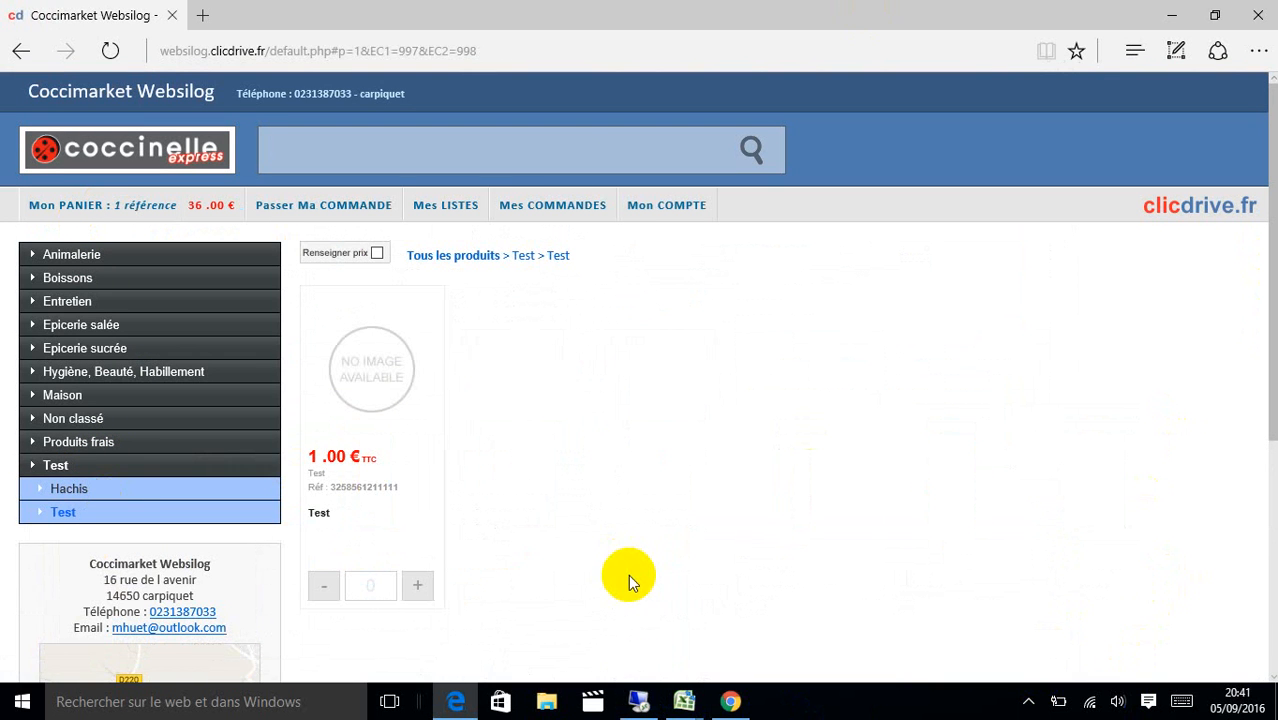
Dismiss the SSMS job results, recheck Hachis and Test, then open the customer's account details.
left_click(640, 701)
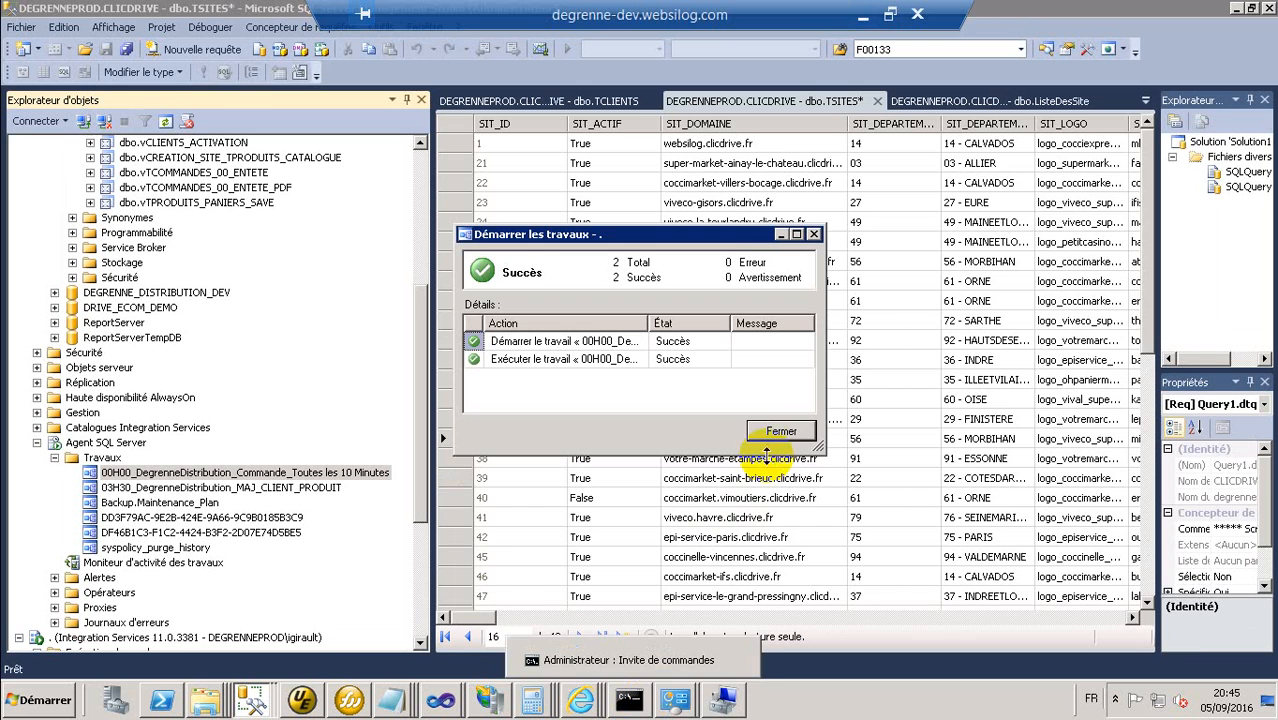
left_click(780, 437)
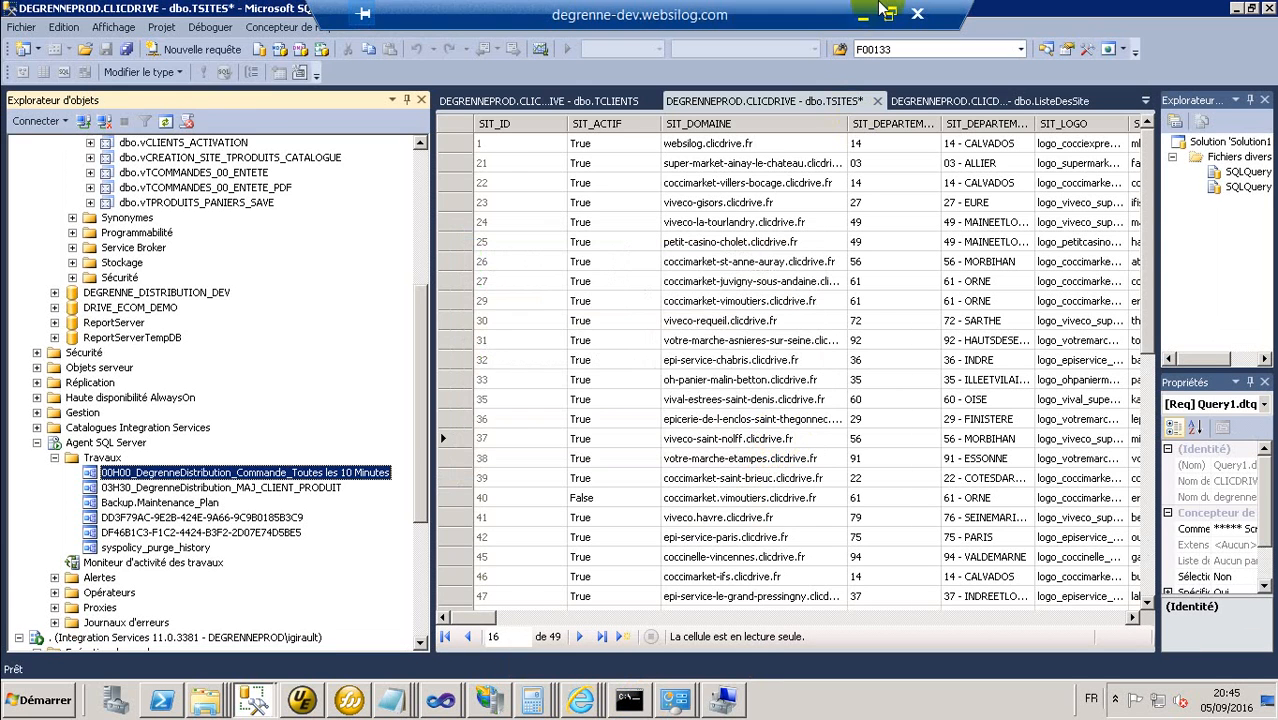
left_click(862, 14)
left_click(257, 490)
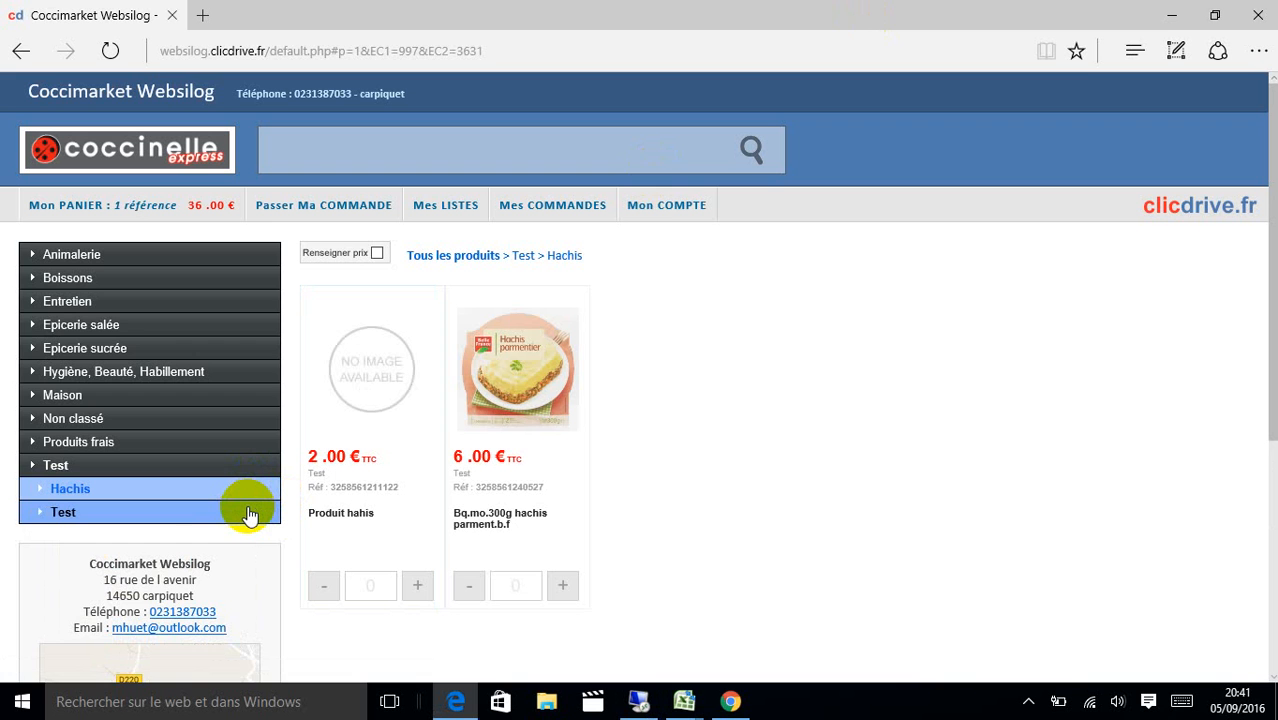
left_click(250, 512)
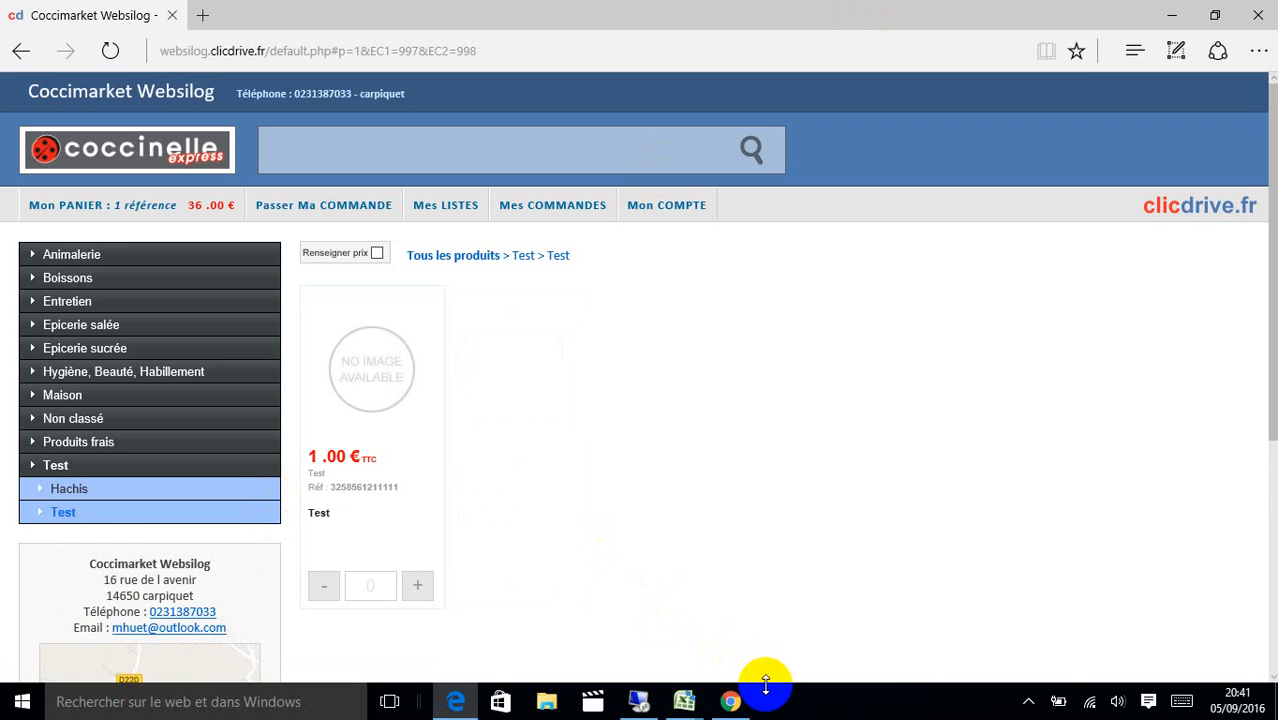
left_click(731, 701)
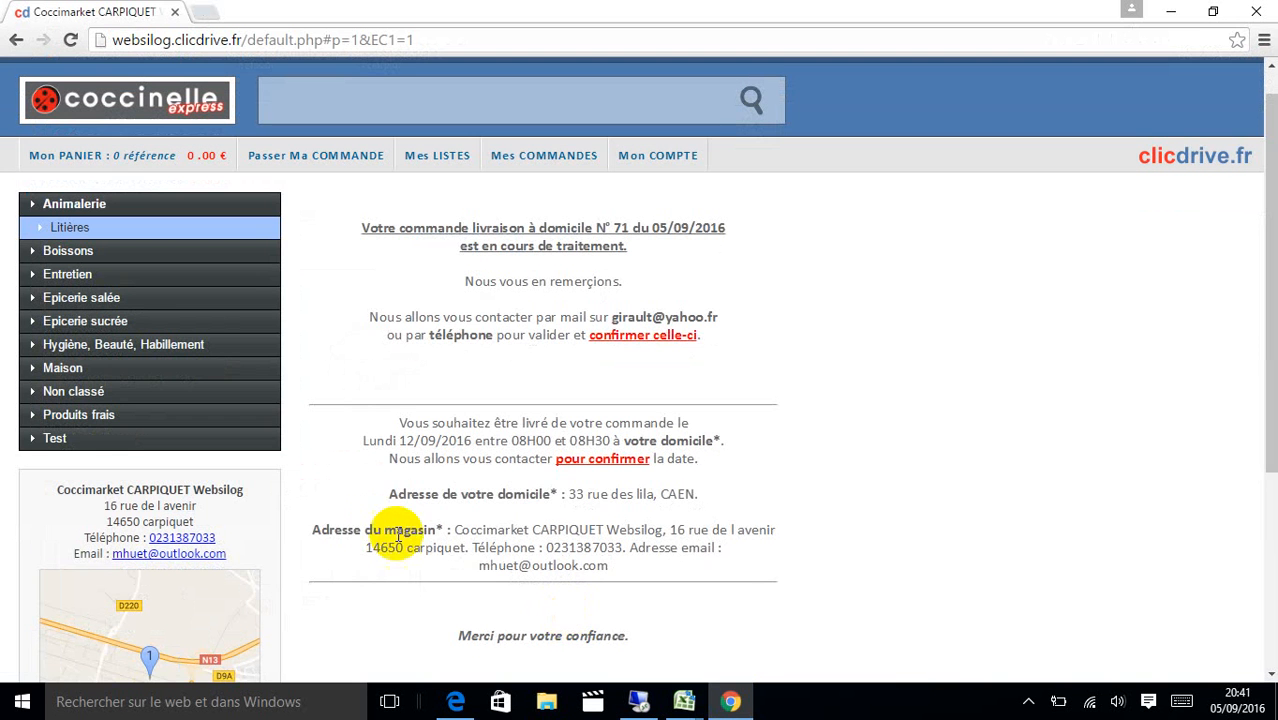
left_click(665, 156)
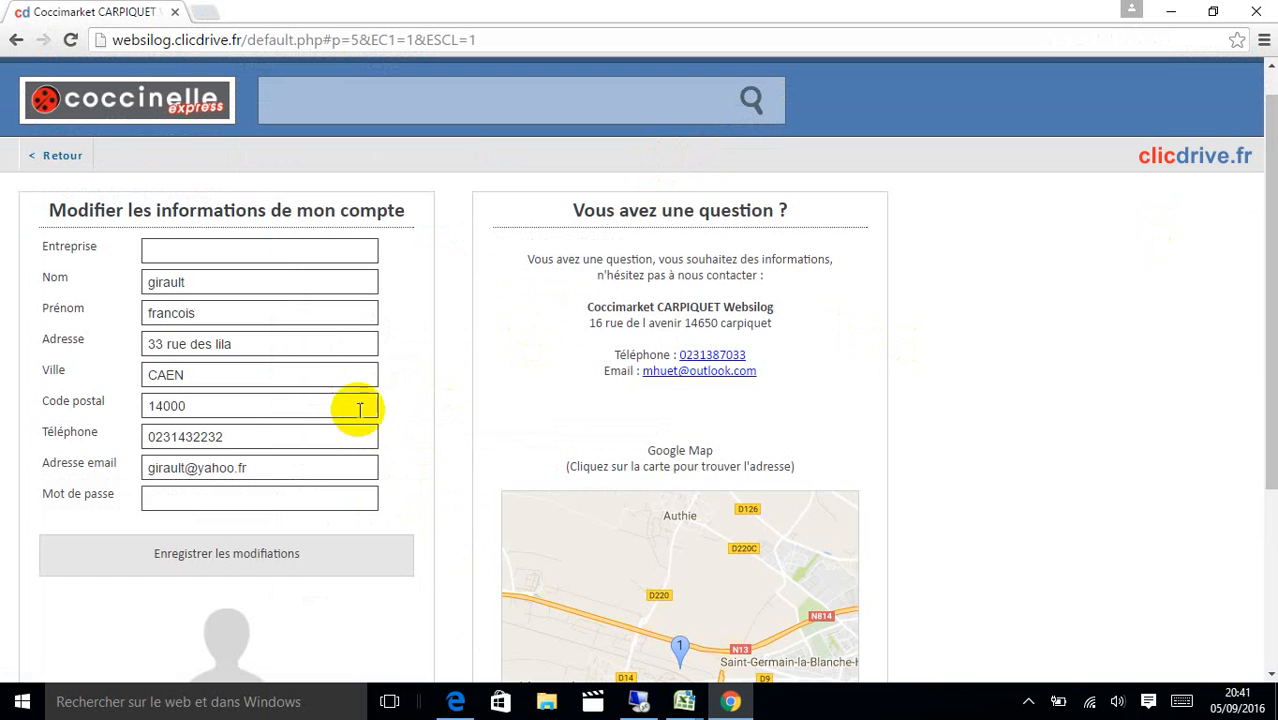
Scroll through the account details, open the administration page, and return to the shop home page.
left_click_drag(1270, 259, 1270, 526)
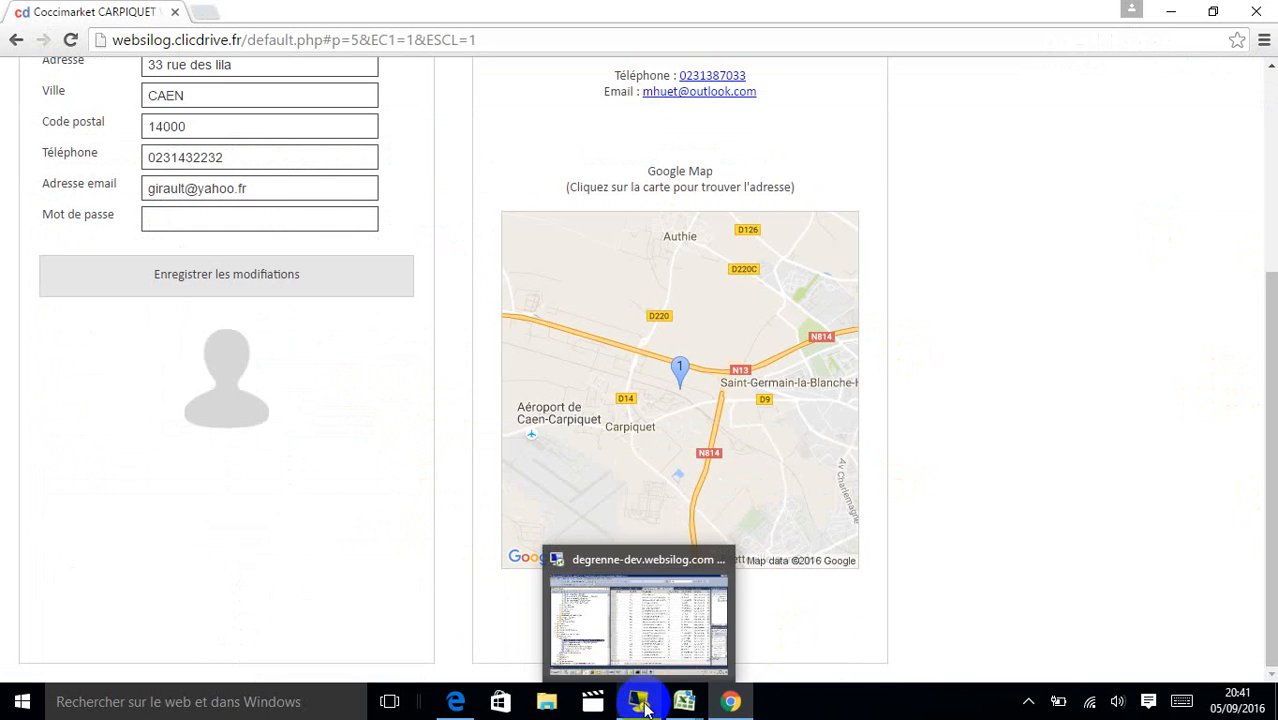
mouse_move(747, 695)
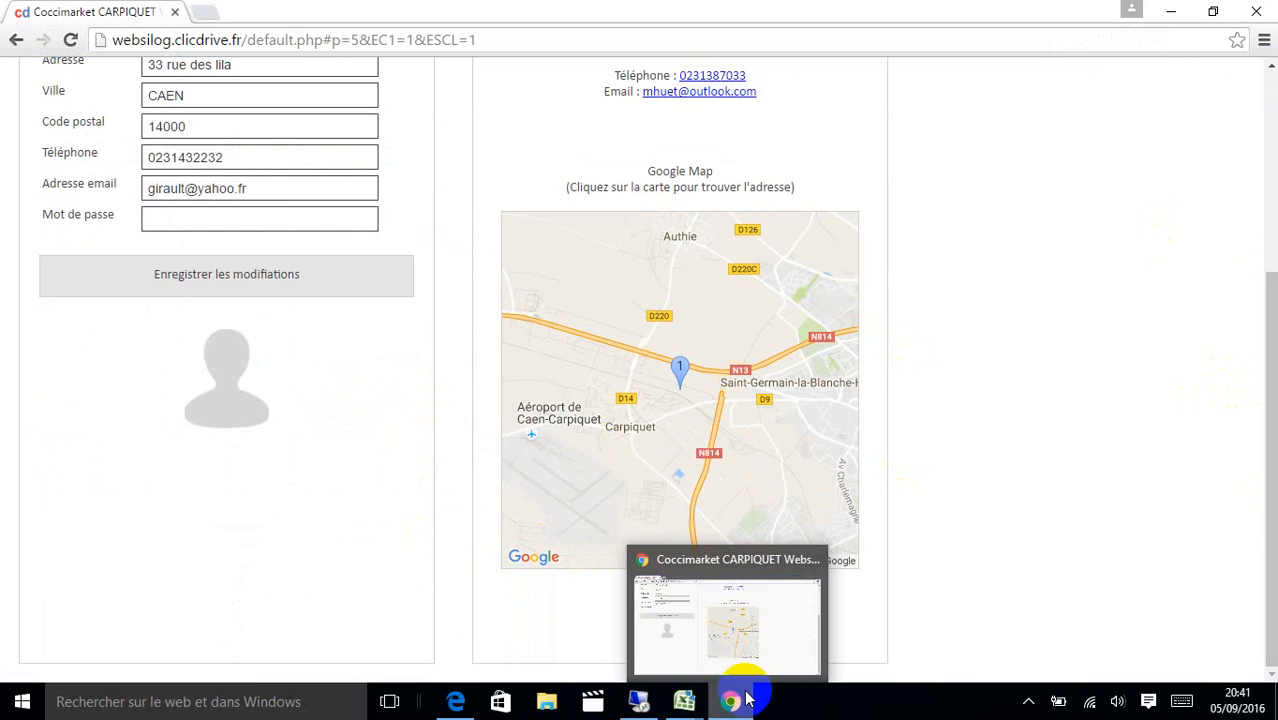
left_click(1024, 700)
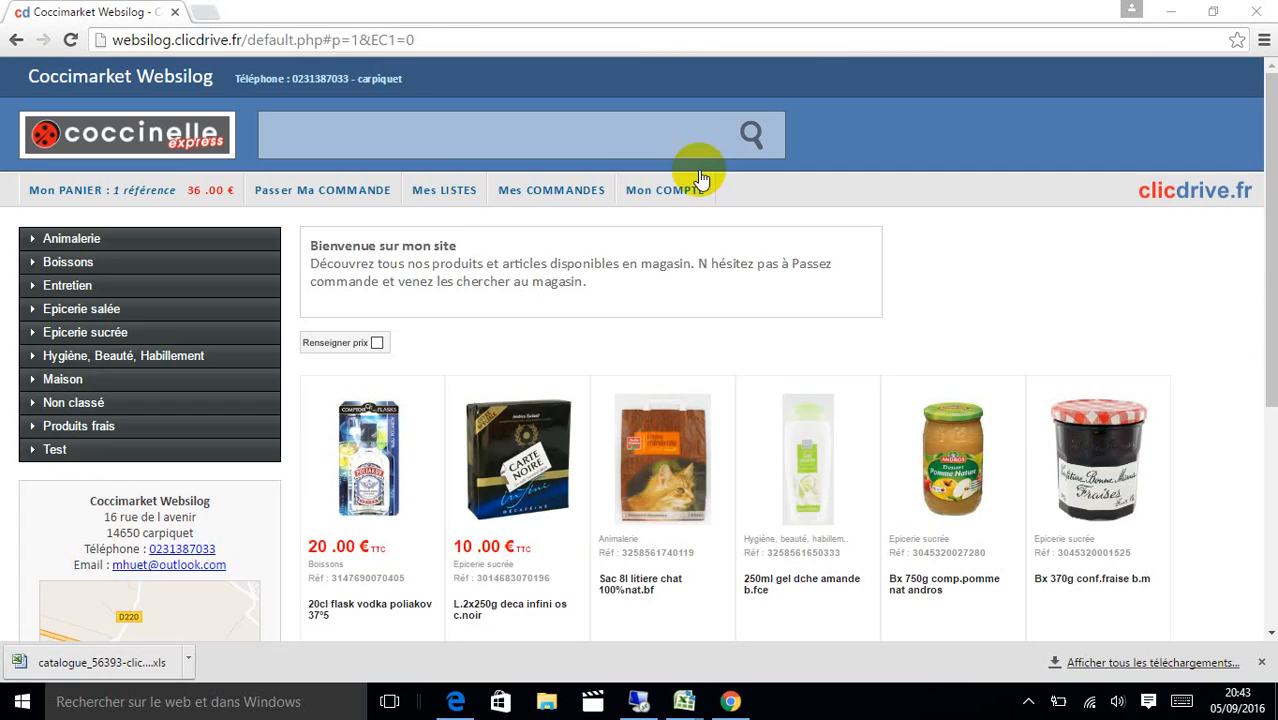
left_click(668, 193)
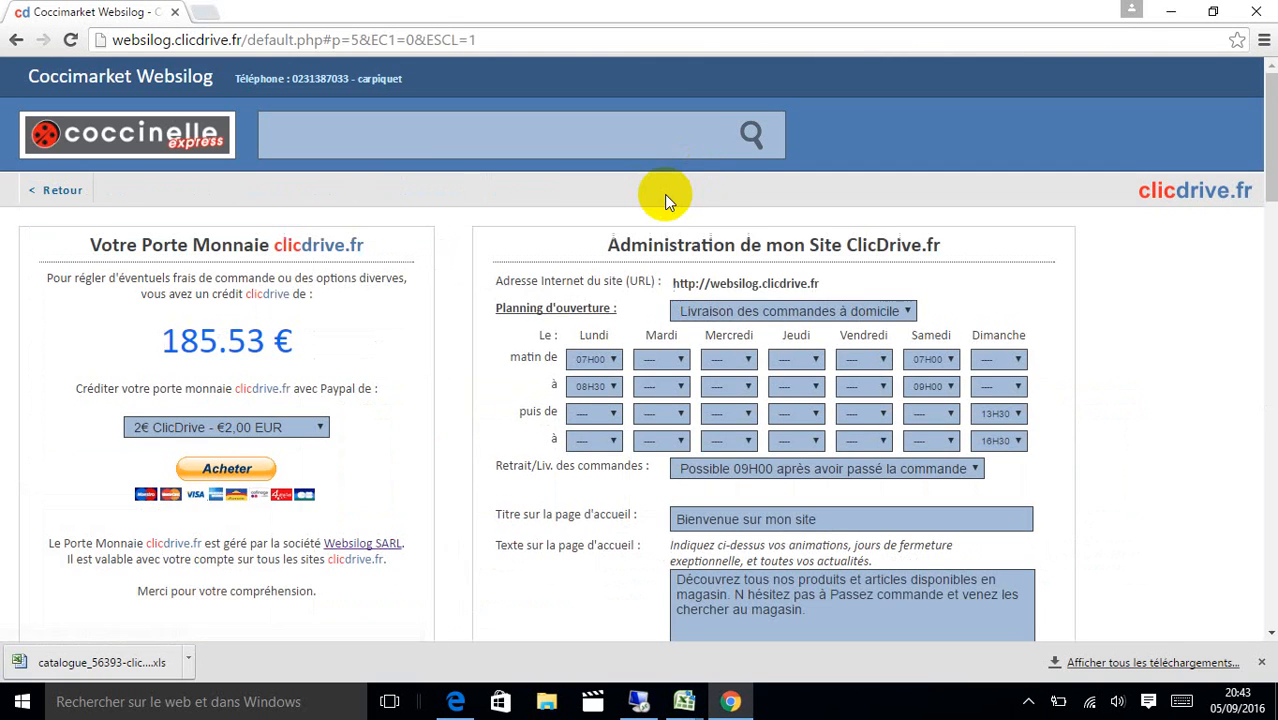
left_click_drag(1268, 150, 1250, 17)
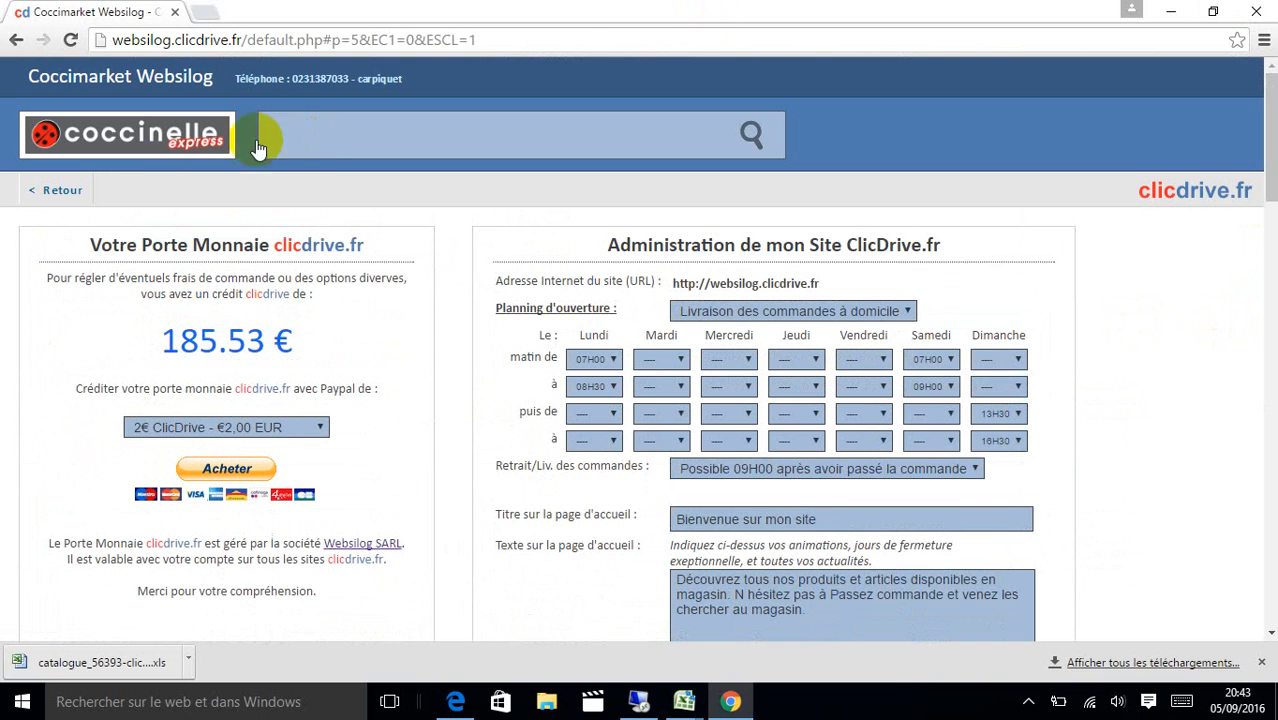
left_click(62, 195)
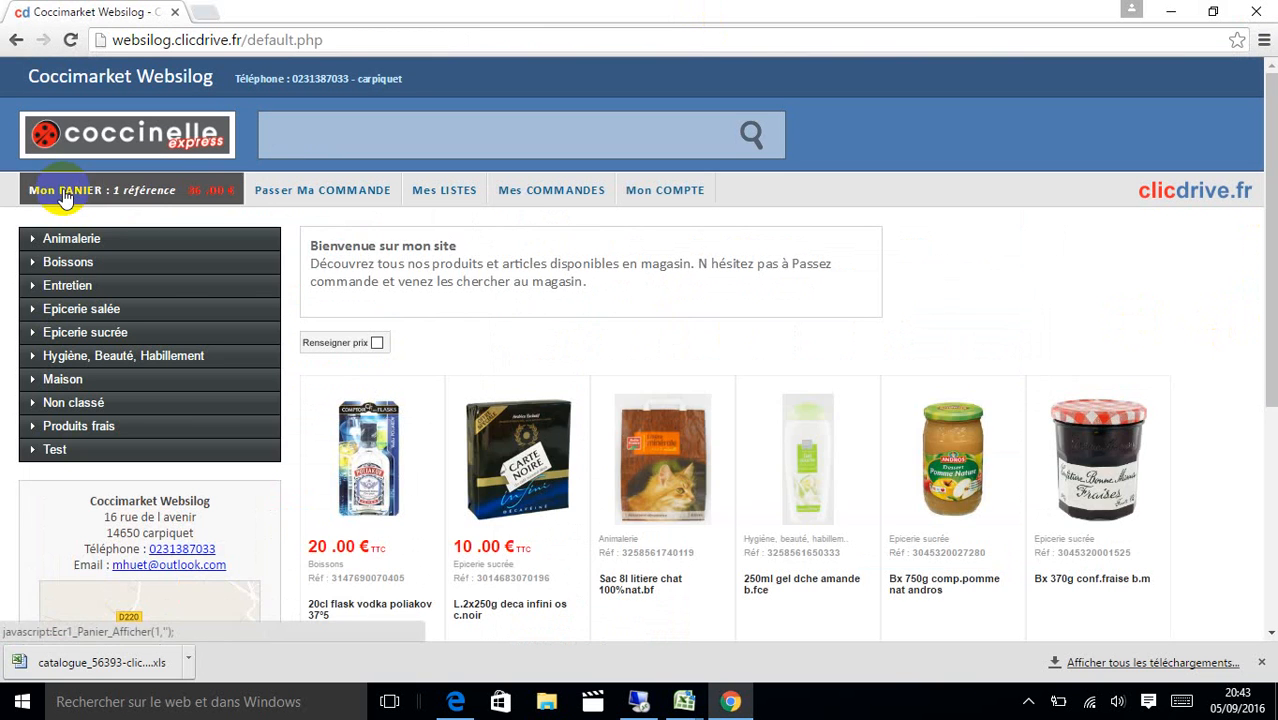
Open B.ALU 100G MENU BOEUF CHAT B.F under Test > Chats and put it on the homepage.
left_click(134, 455)
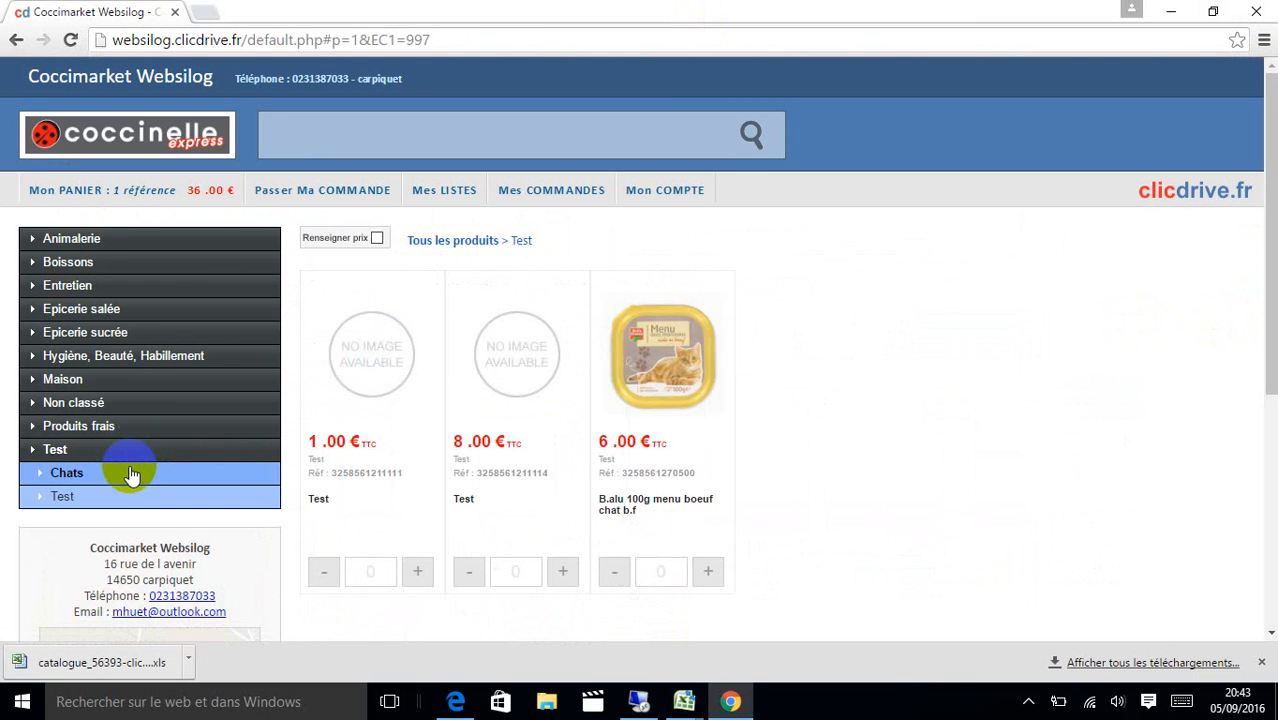
left_click(131, 475)
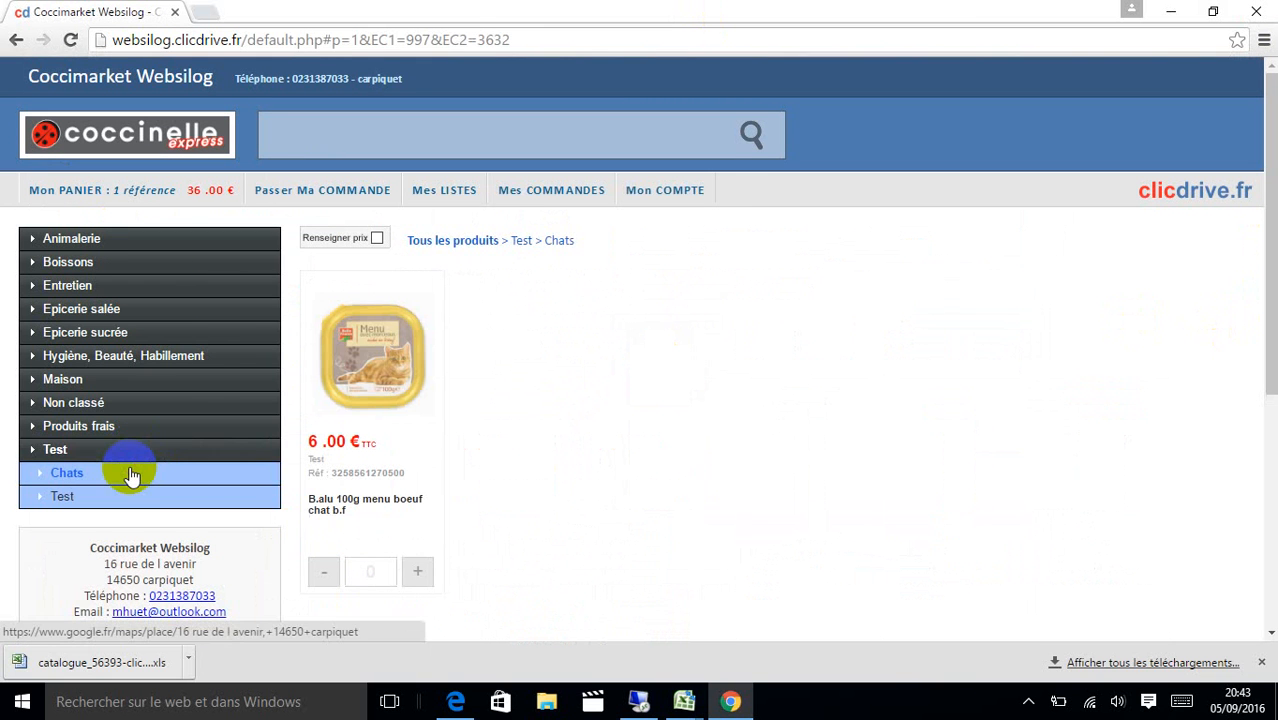
left_click(410, 369)
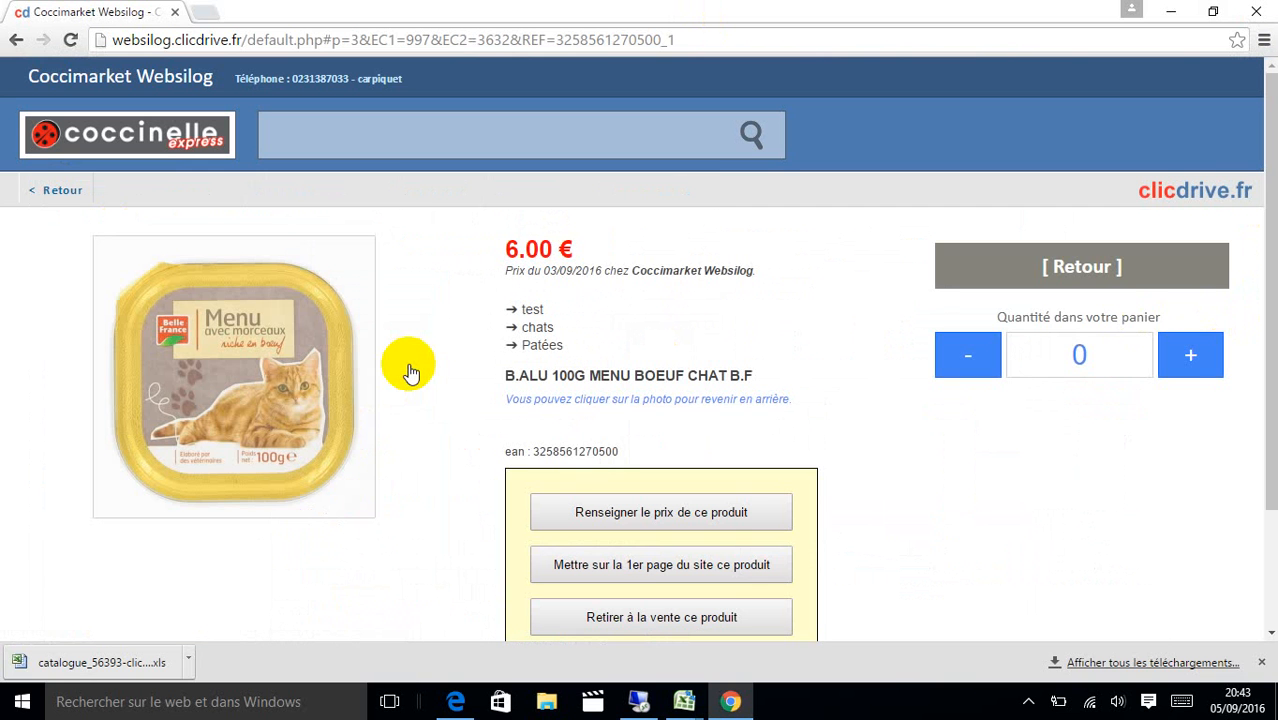
left_click(632, 567)
left_click(569, 430)
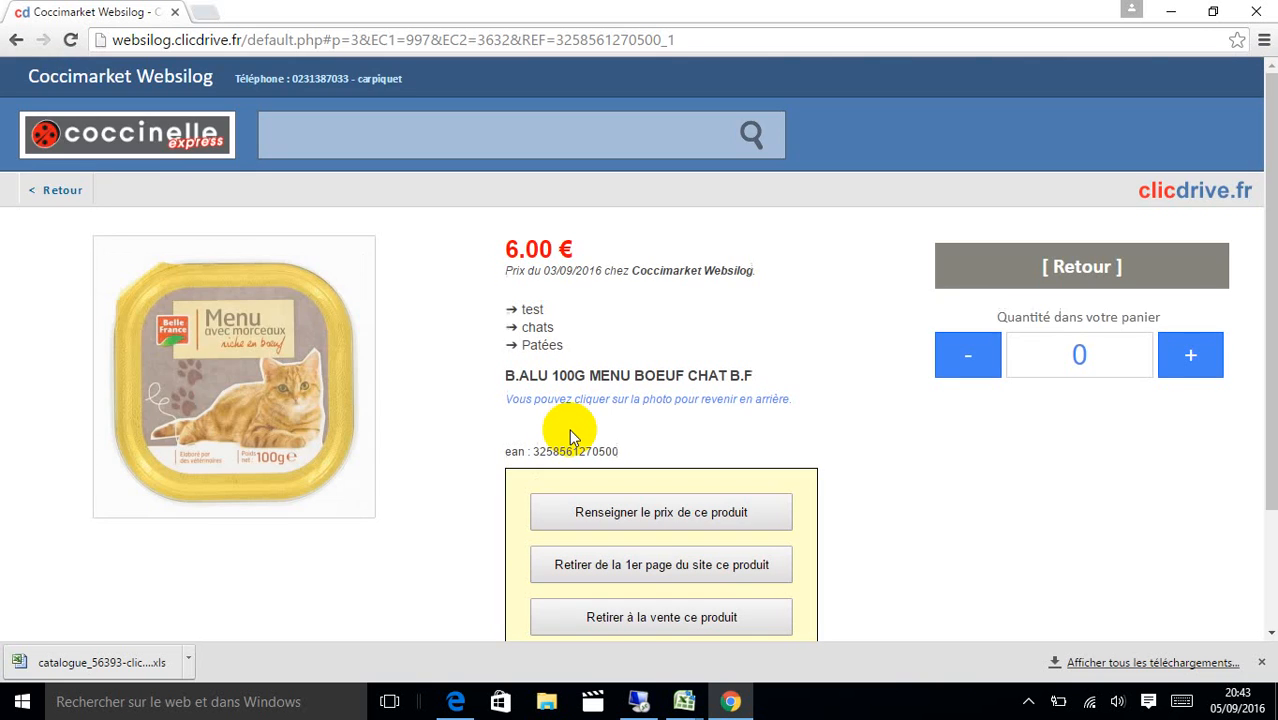
left_click(48, 189)
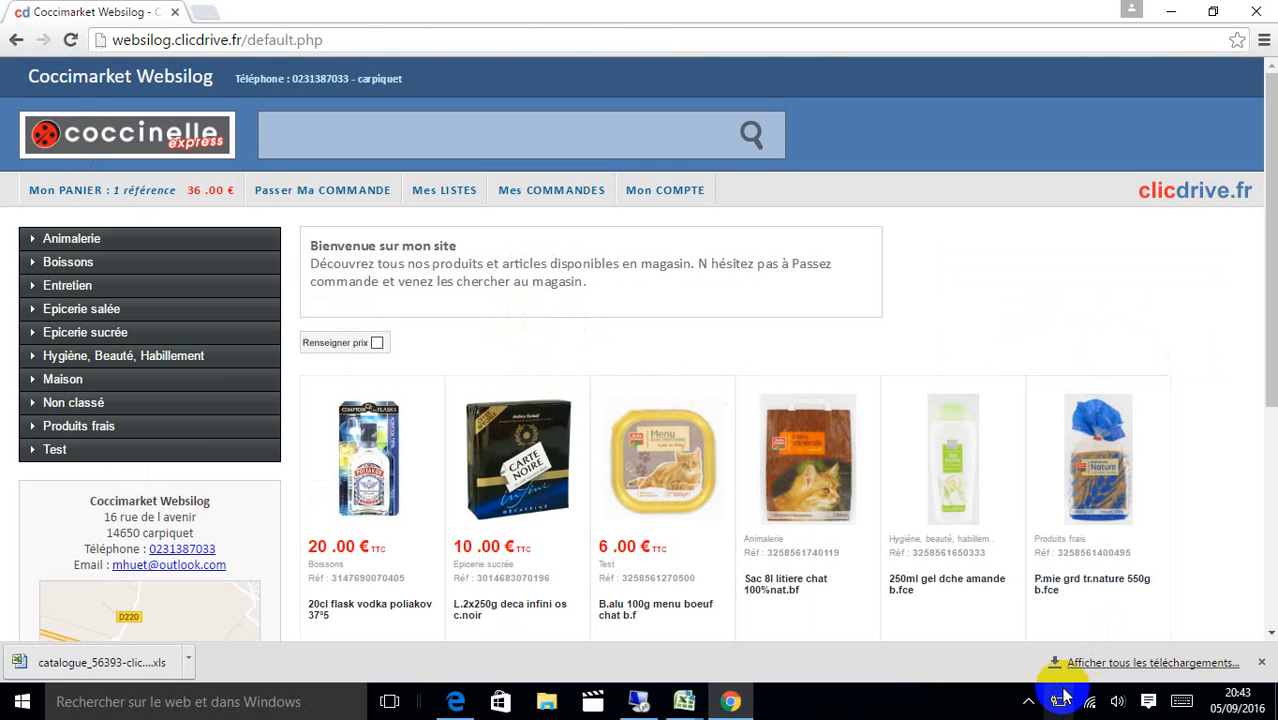
left_click(1028, 701)
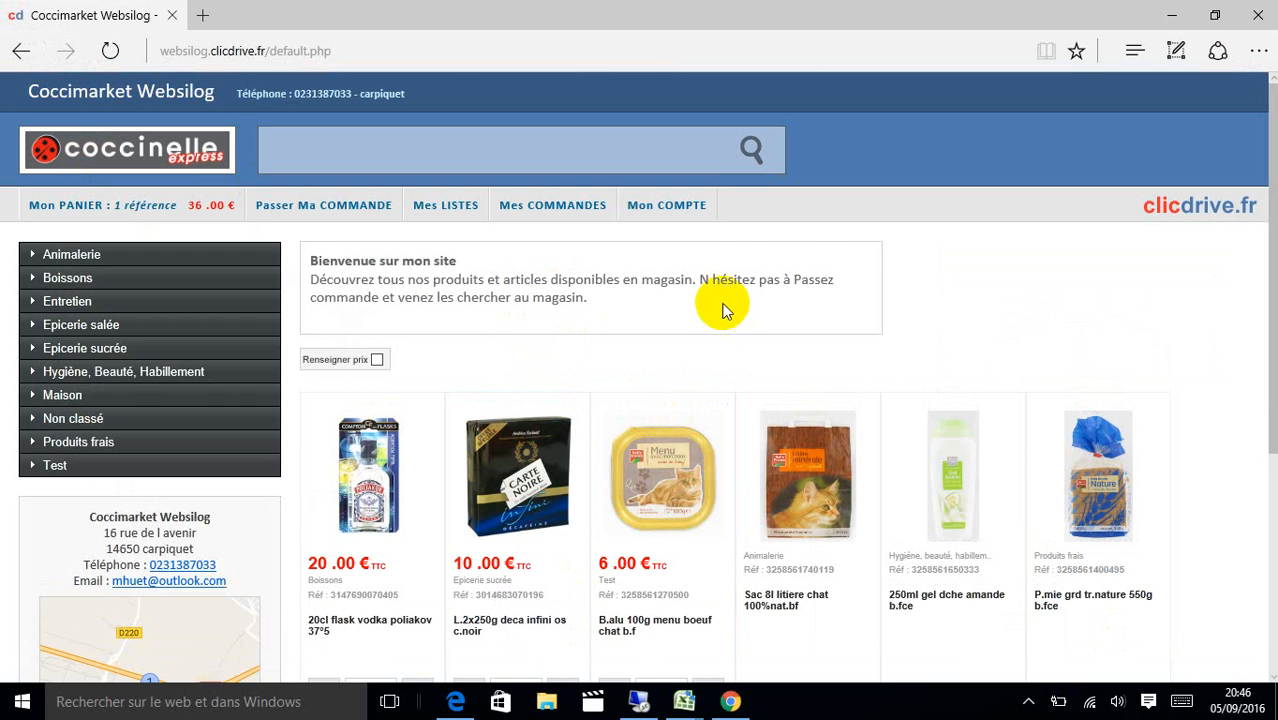
left_click(682, 216)
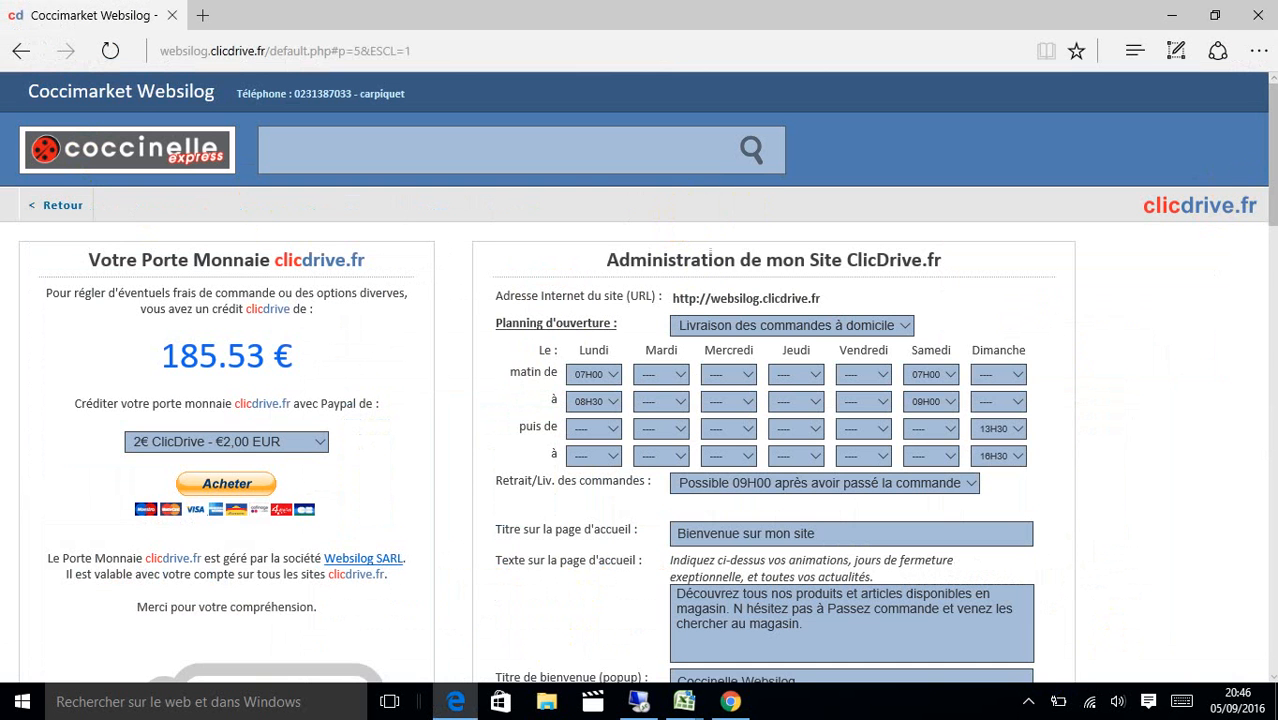
left_click_drag(1270, 165, 1272, 370)
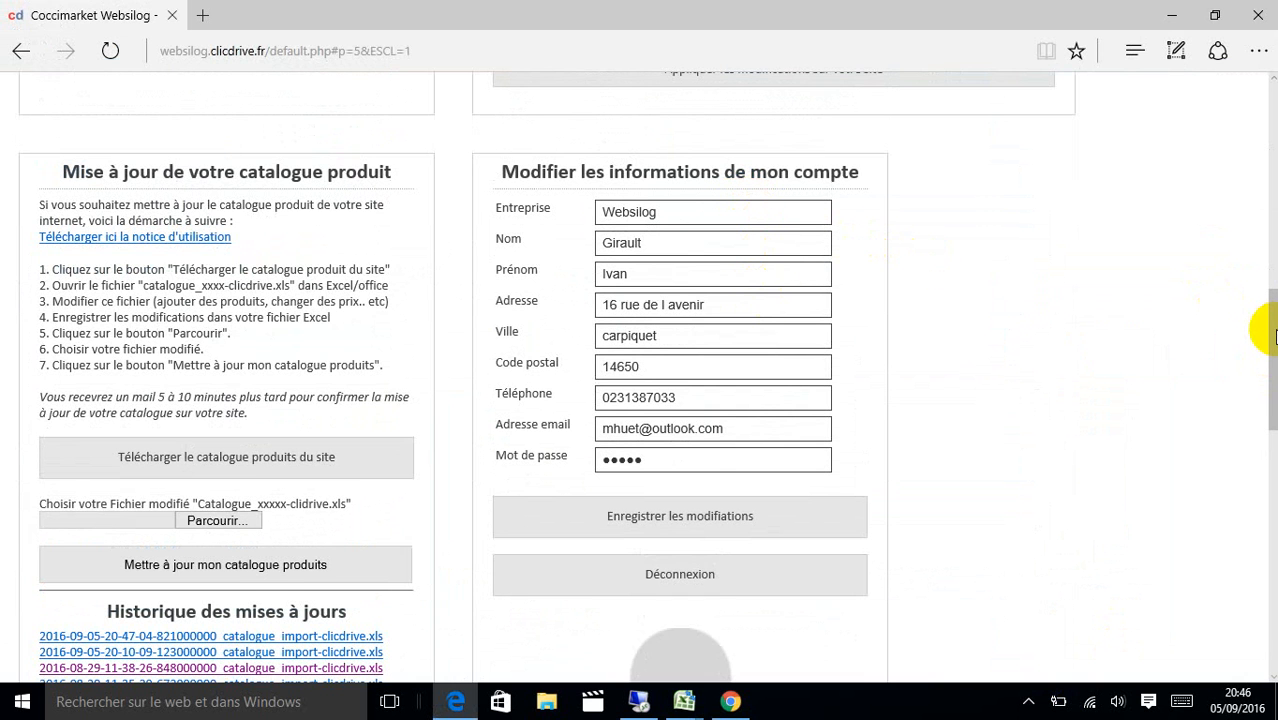
left_click_drag(1272, 335, 1272, 545)
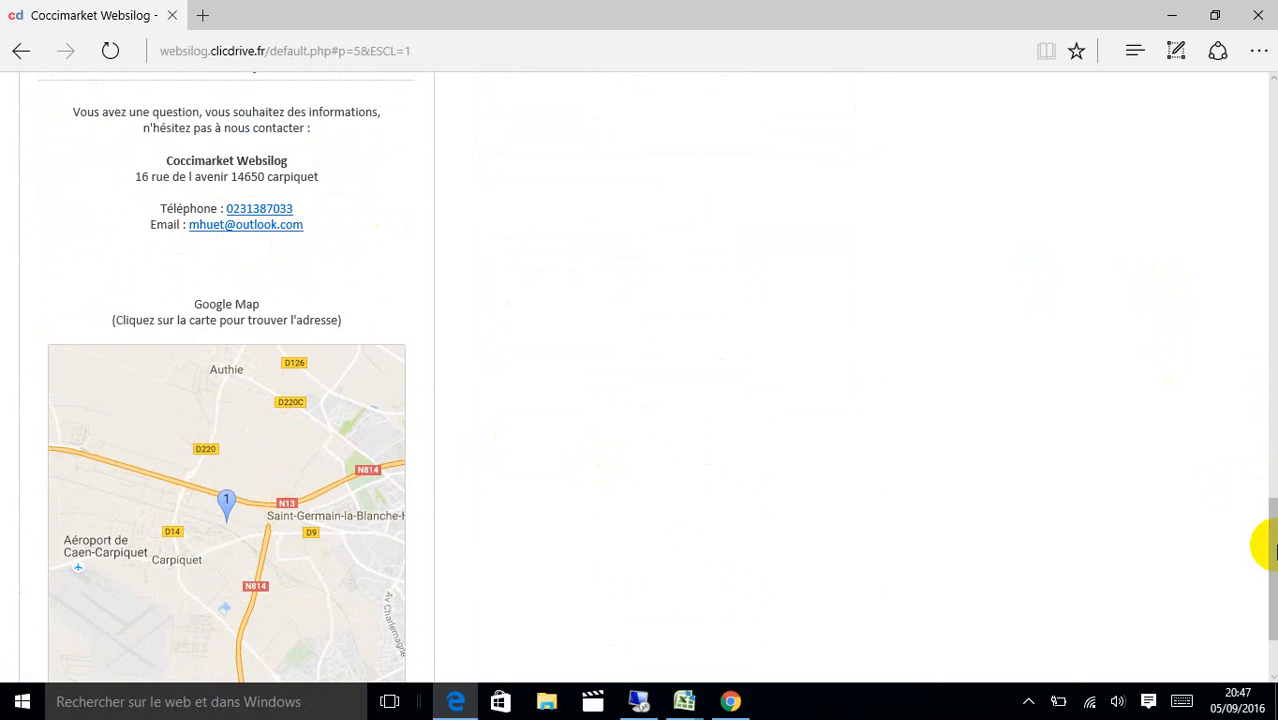
left_click_drag(1272, 548, 276, 117)
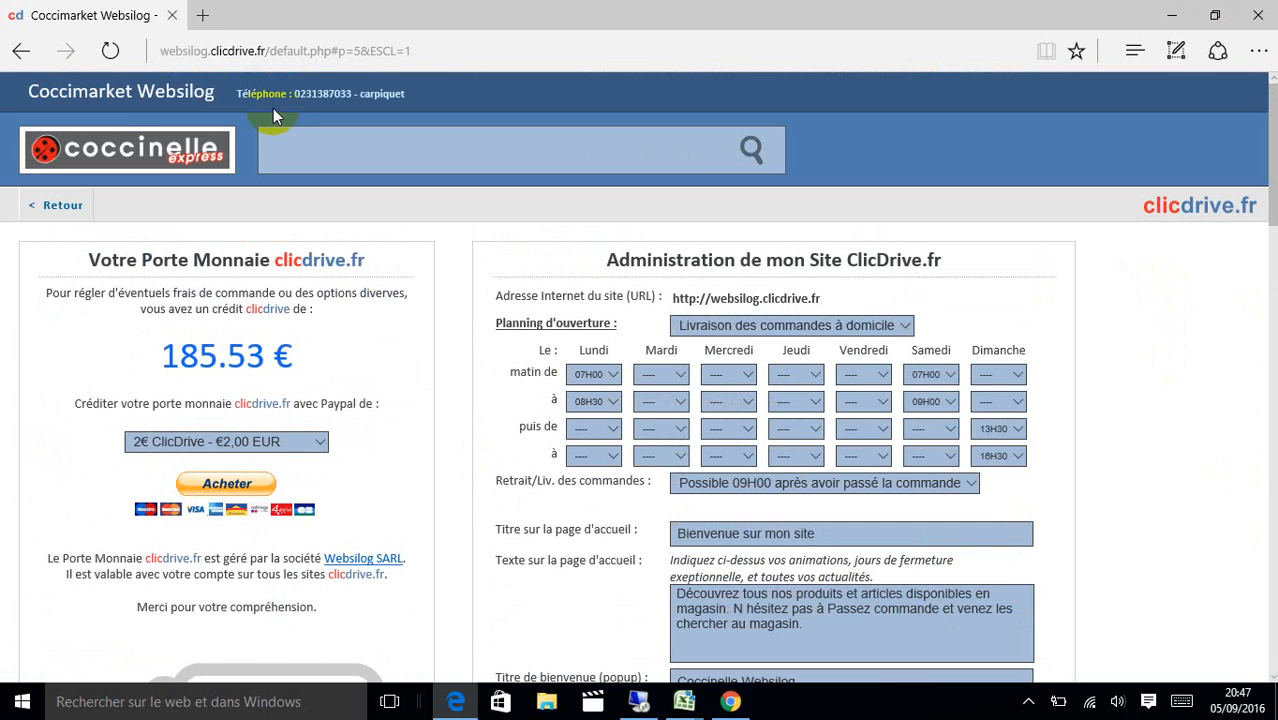
left_click(118, 145)
left_click_drag(1270, 163, 1256, 360)
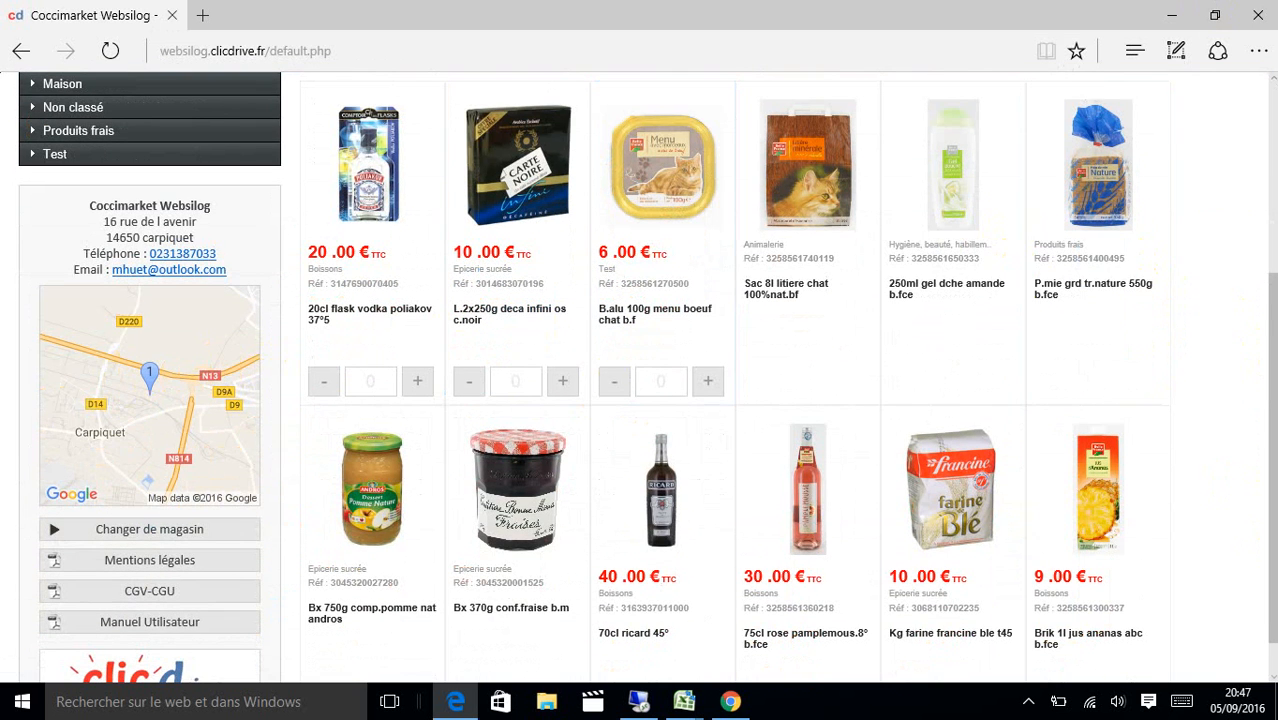
scroll(1268, 298, "up", 3)
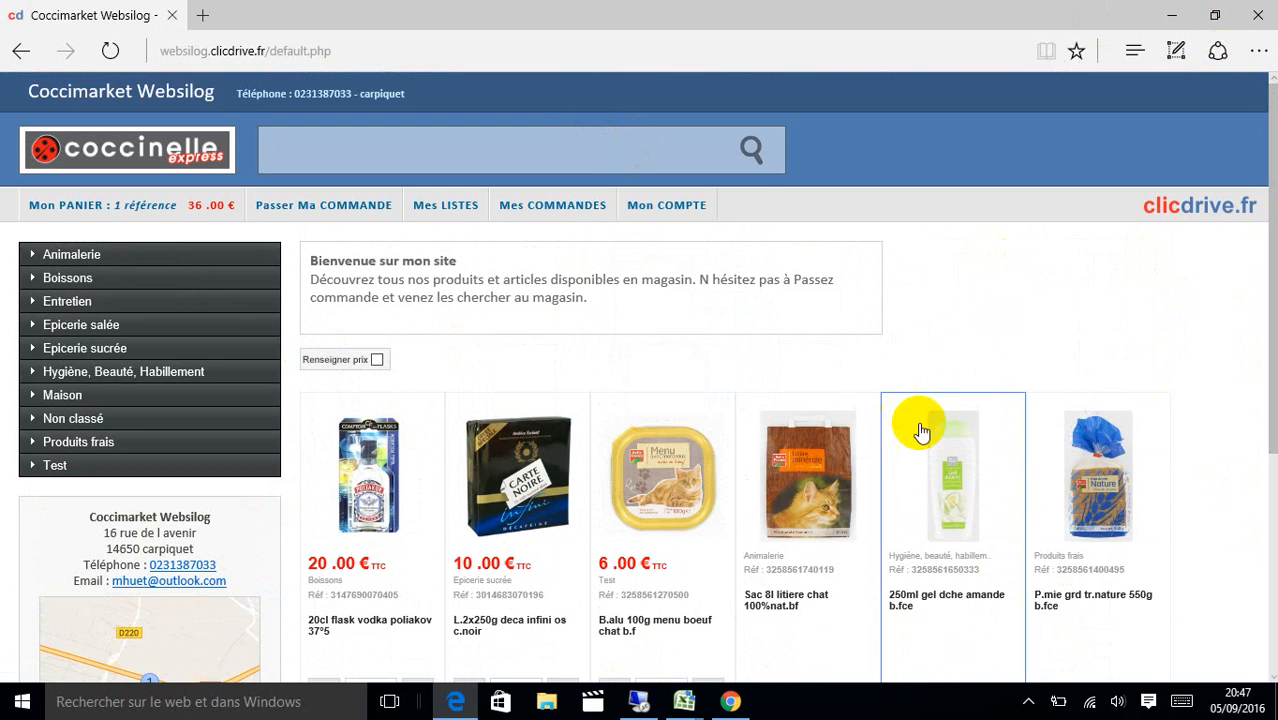
left_click(731, 703)
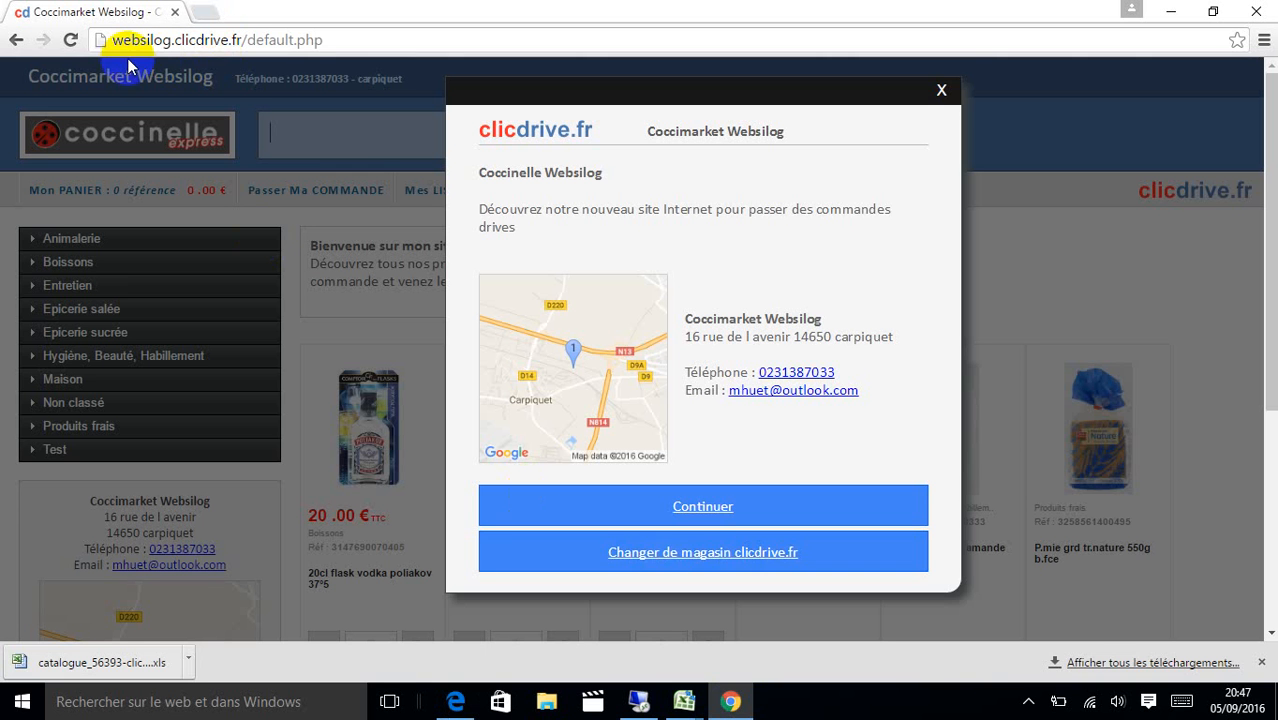
Dismiss the welcome popup and raise the Poliakov vodka quantity in the basket to 7.
left_click(690, 518)
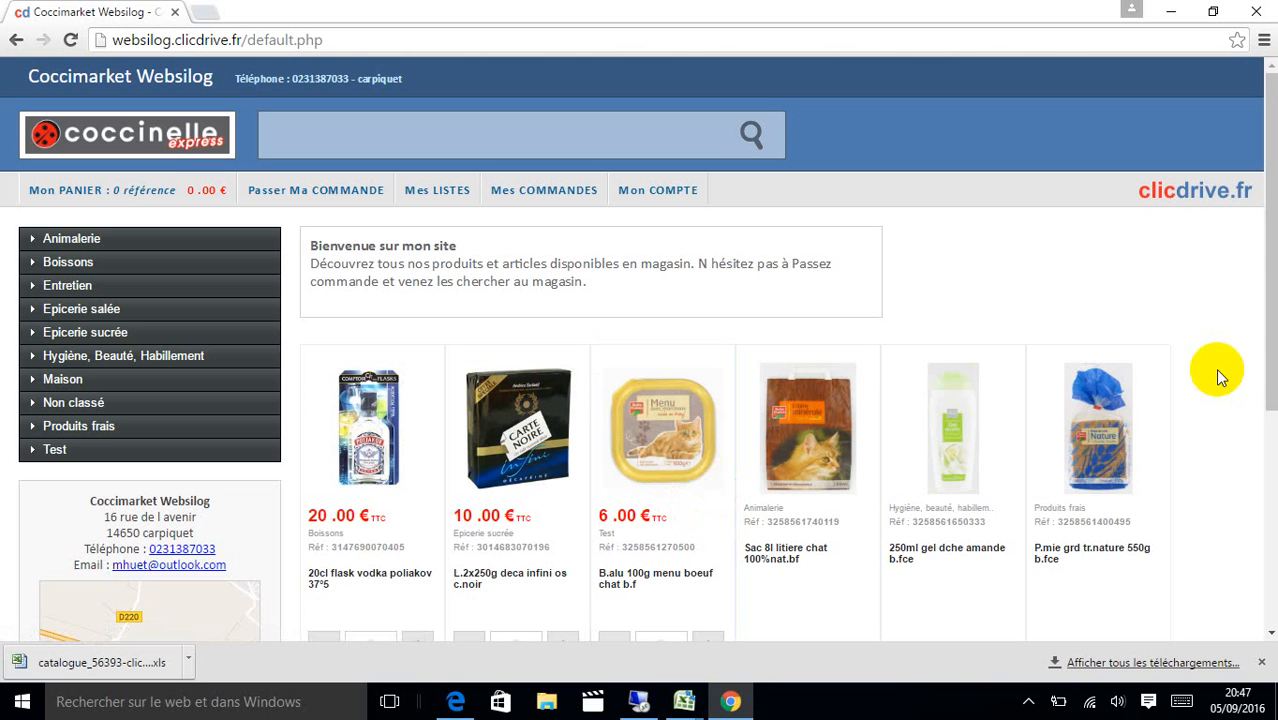
left_click_drag(1265, 373, 1258, 422)
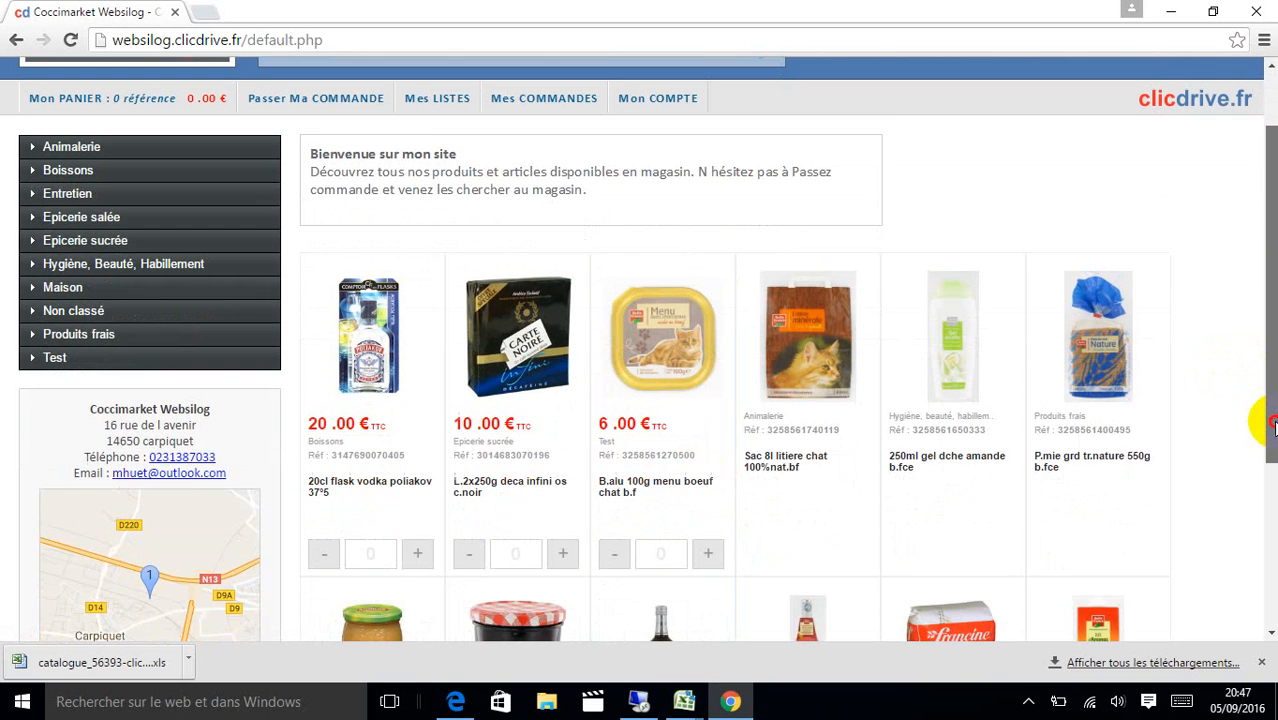
left_click(423, 545)
left_click(1192, 362)
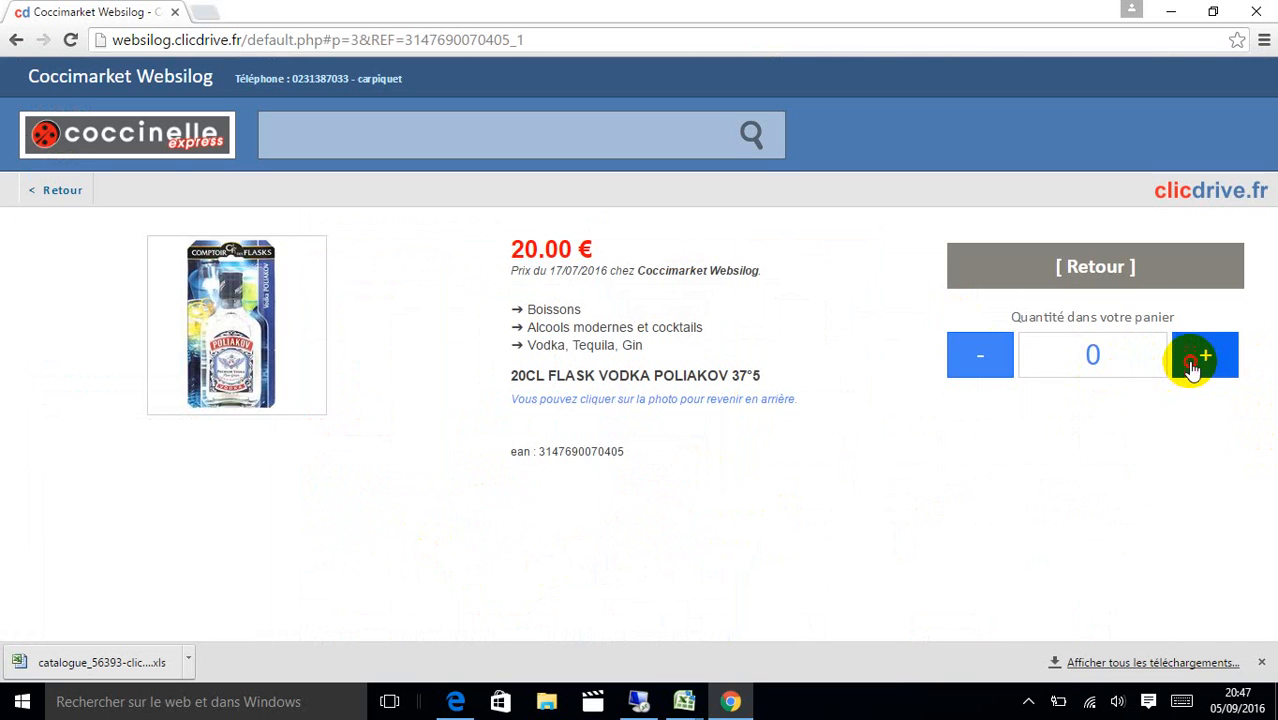
left_click(1192, 362)
left_click(1058, 268)
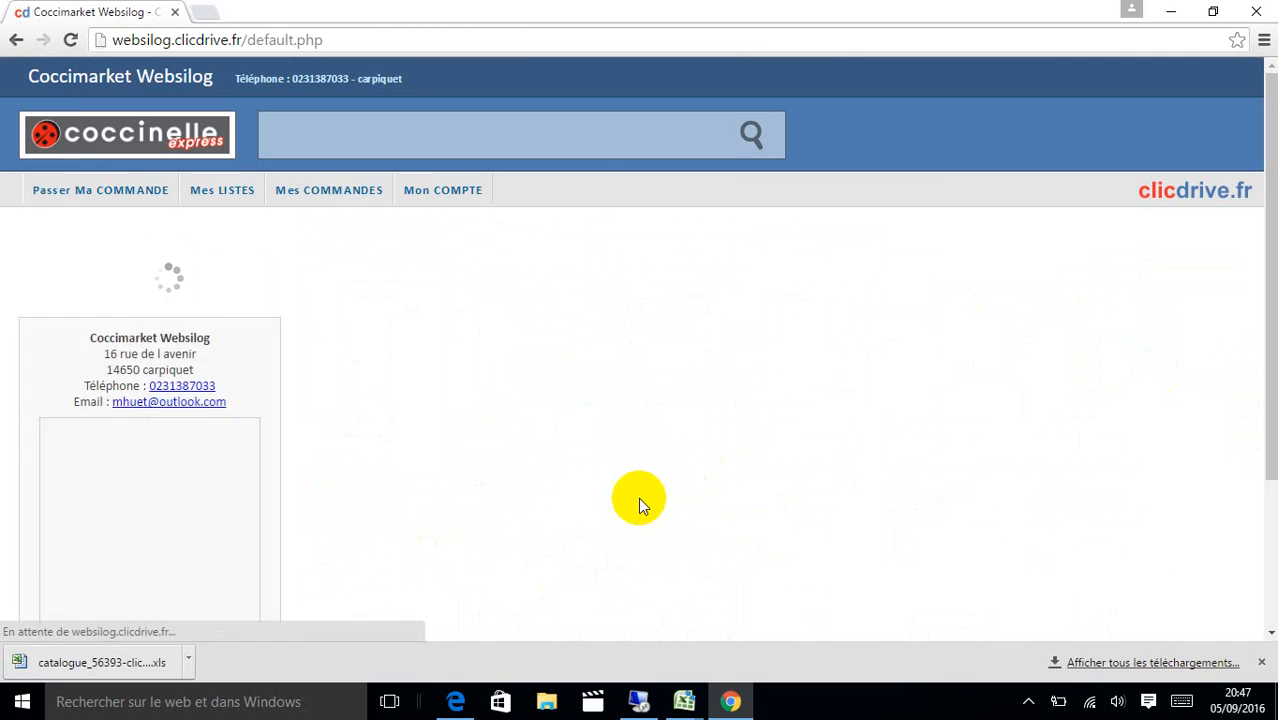
Add the decaf coffee, then open the basket and choose home delivery.
left_click(563, 638)
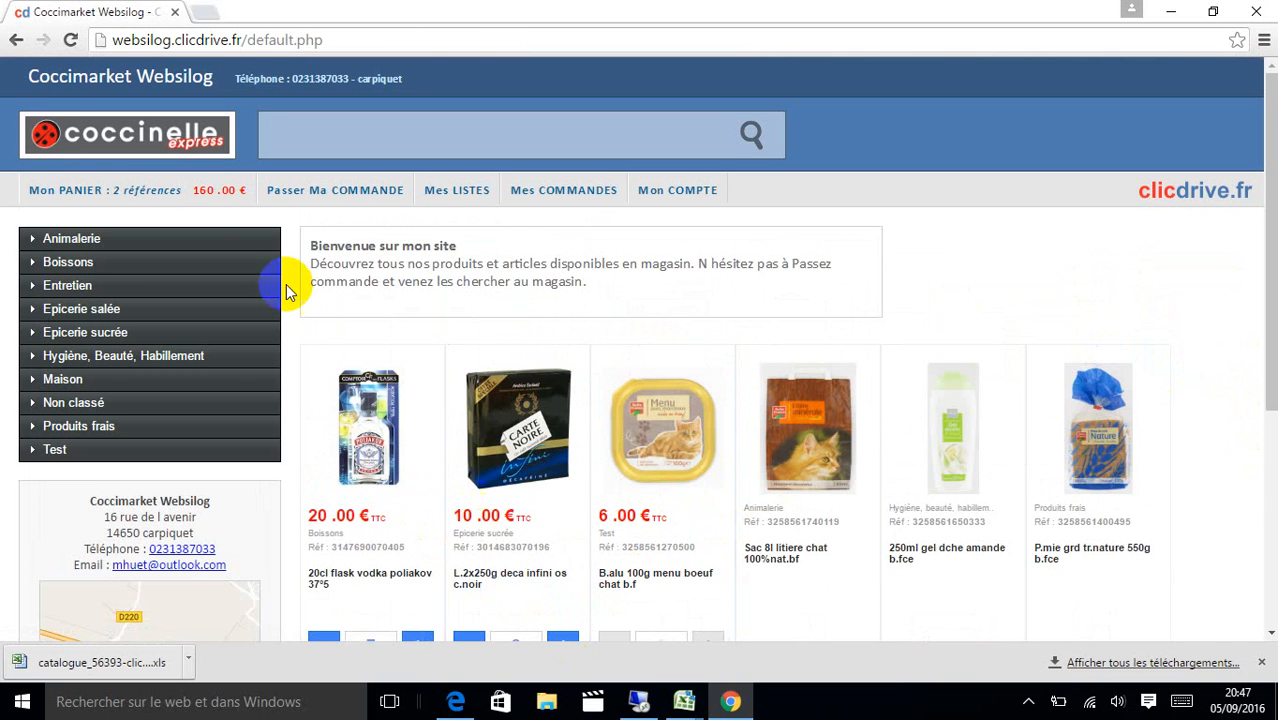
left_click(355, 195)
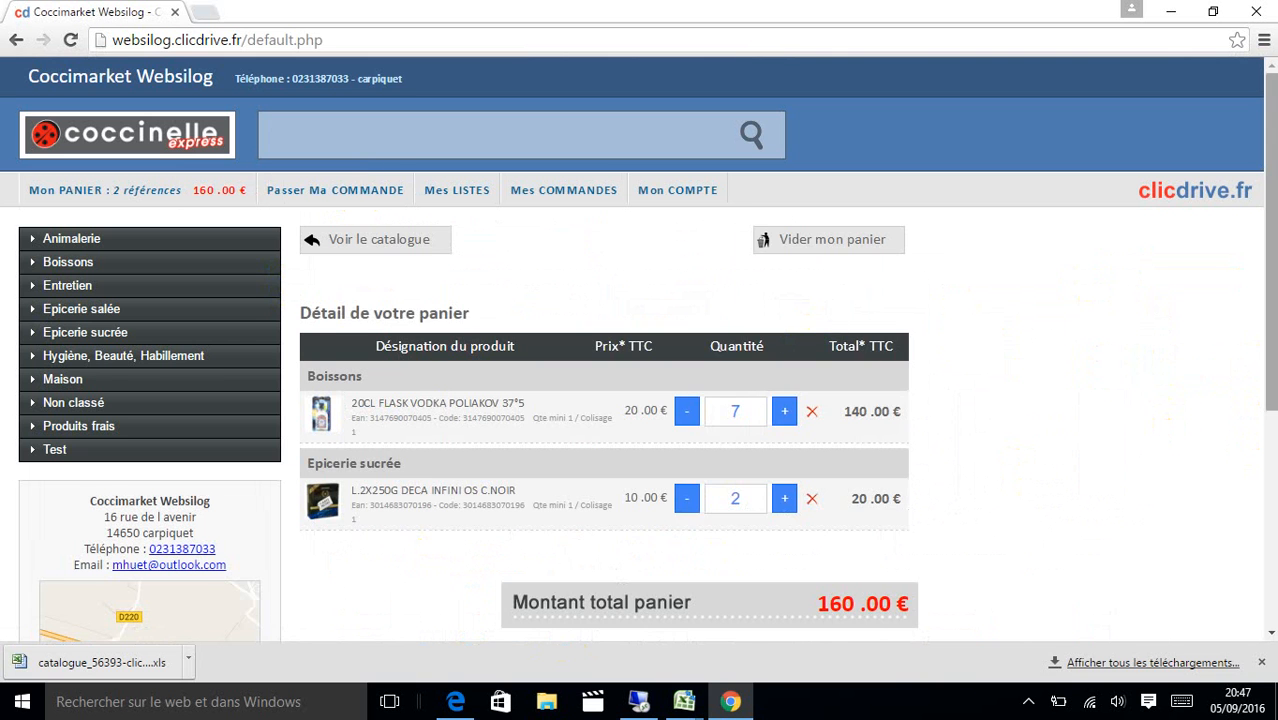
scroll(1250, 391, "down", 3)
left_click(585, 512)
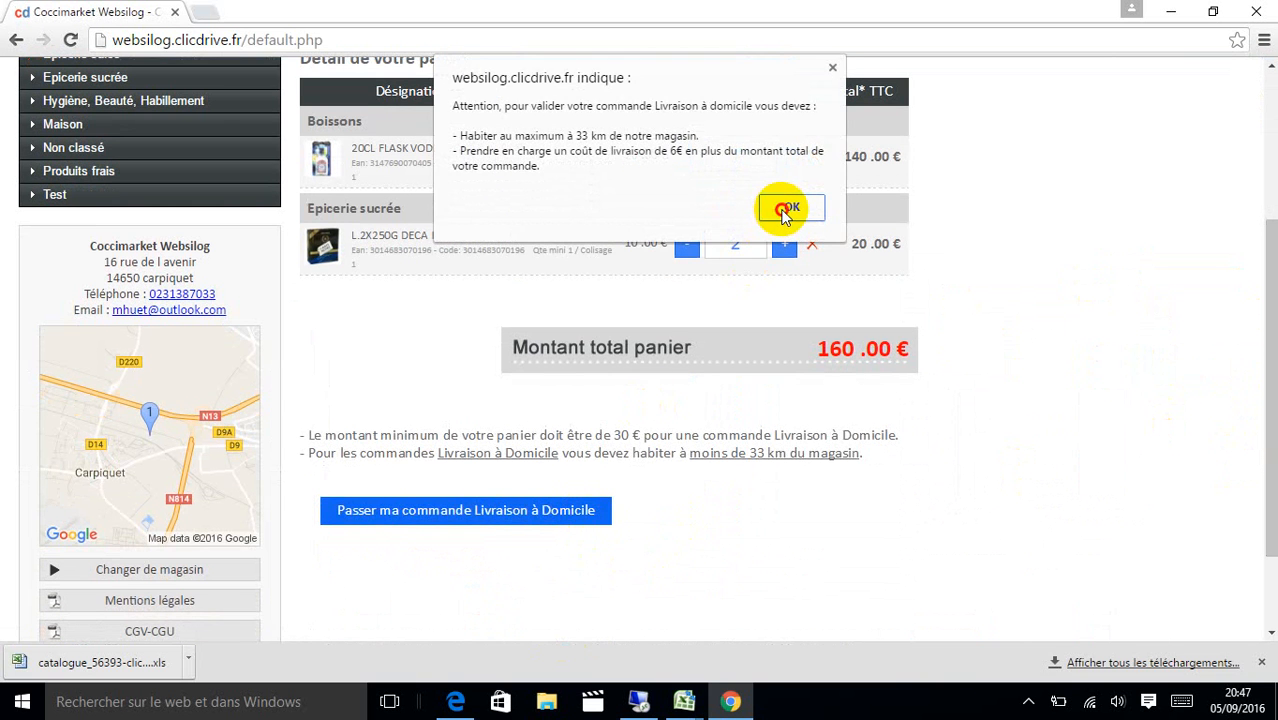
Accept the delivery conditions and enter the customer's name, street, city and postal code.
left_click(786, 210)
left_click(747, 314)
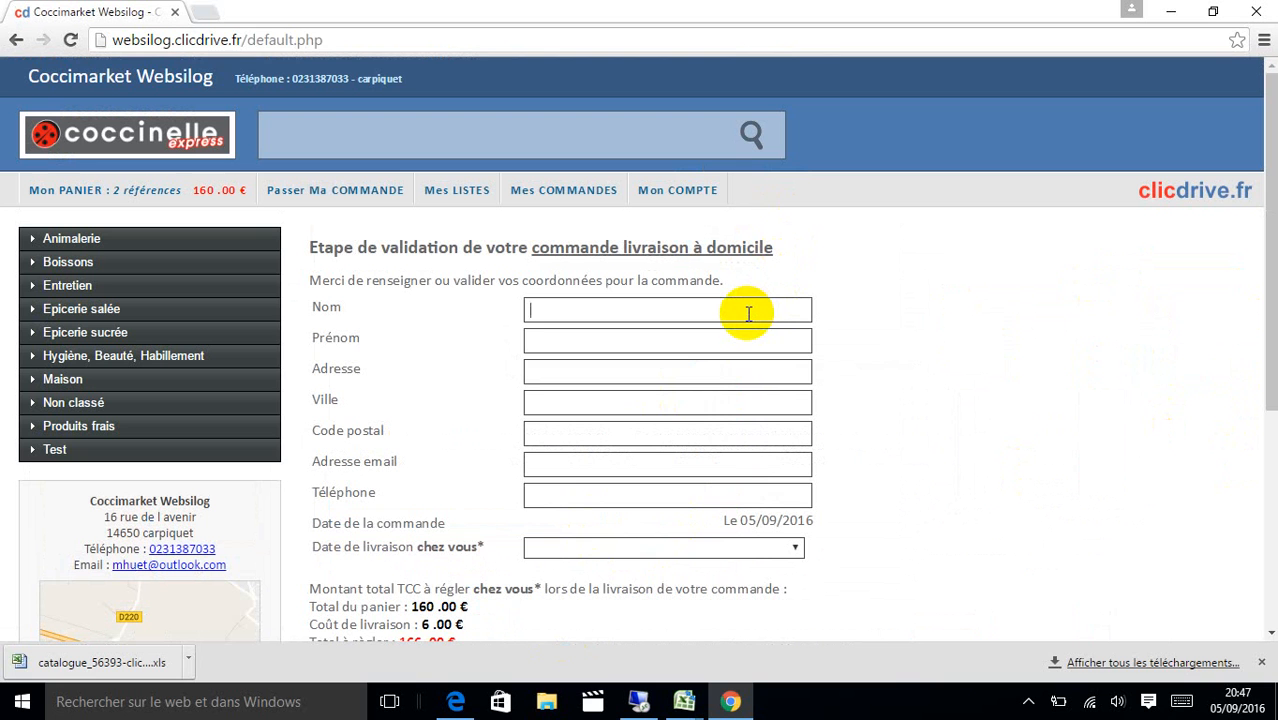
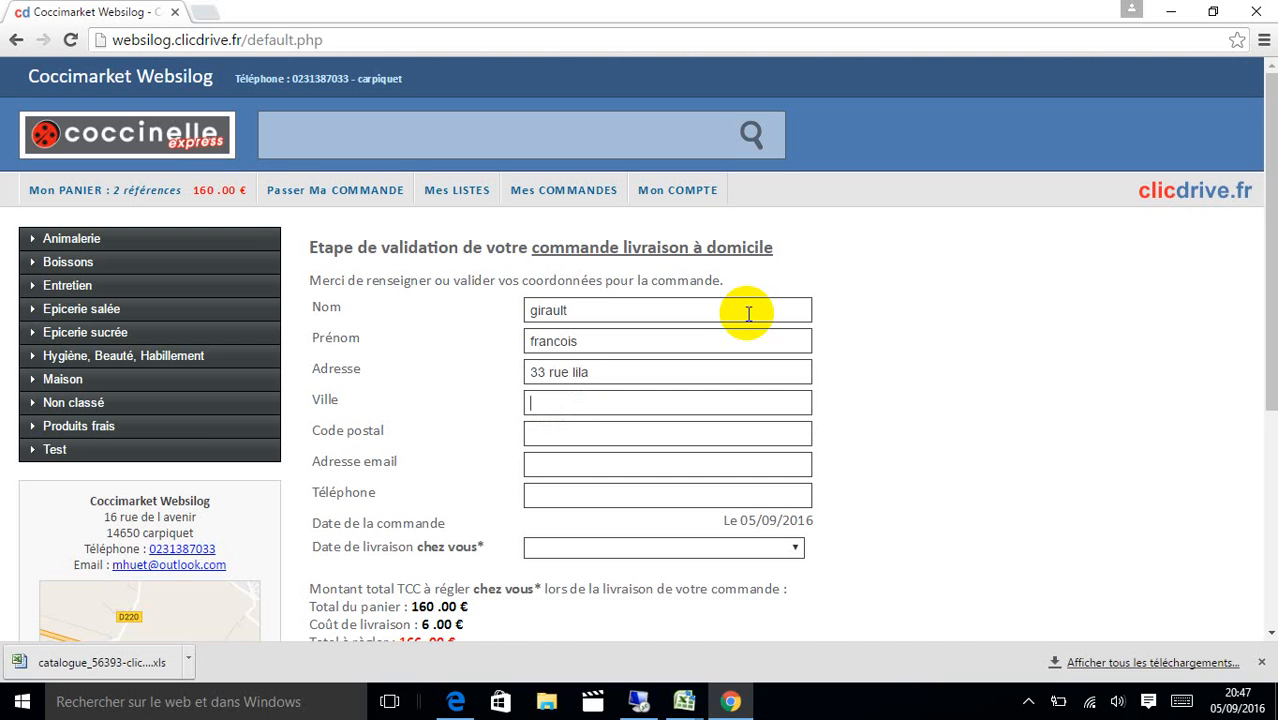
key("Tab")
key("Tab")
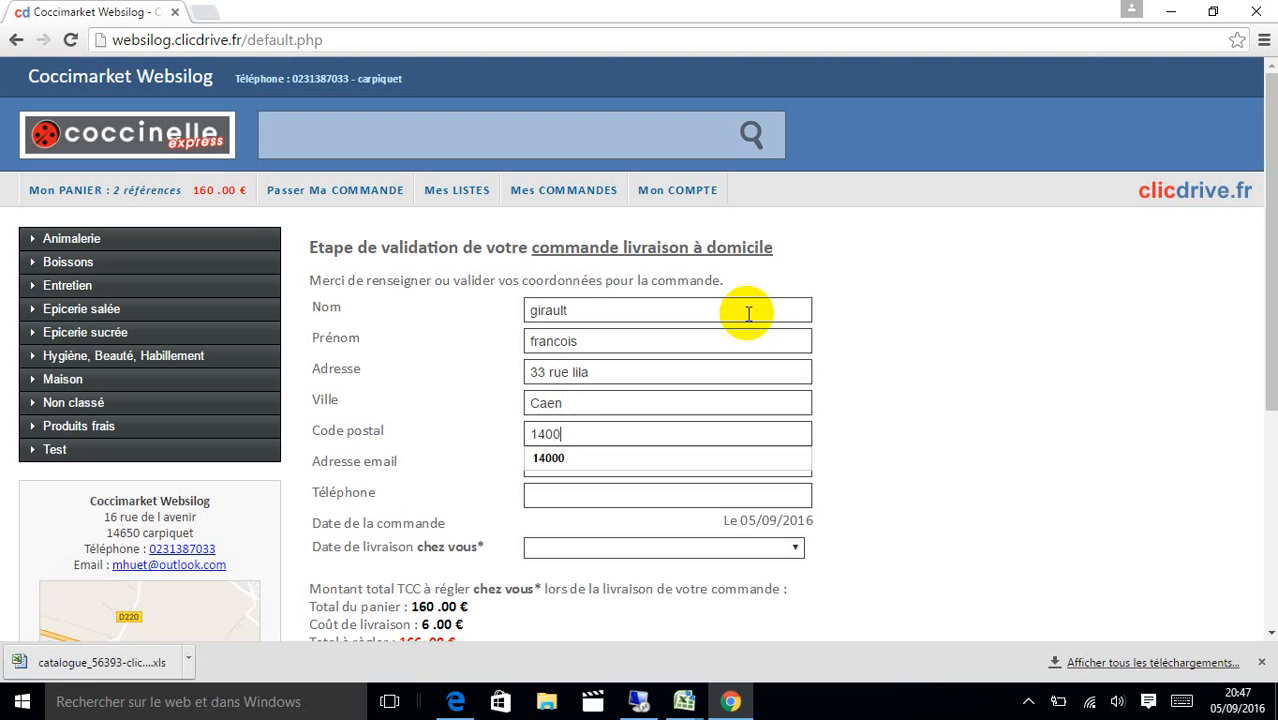
key("Tab")
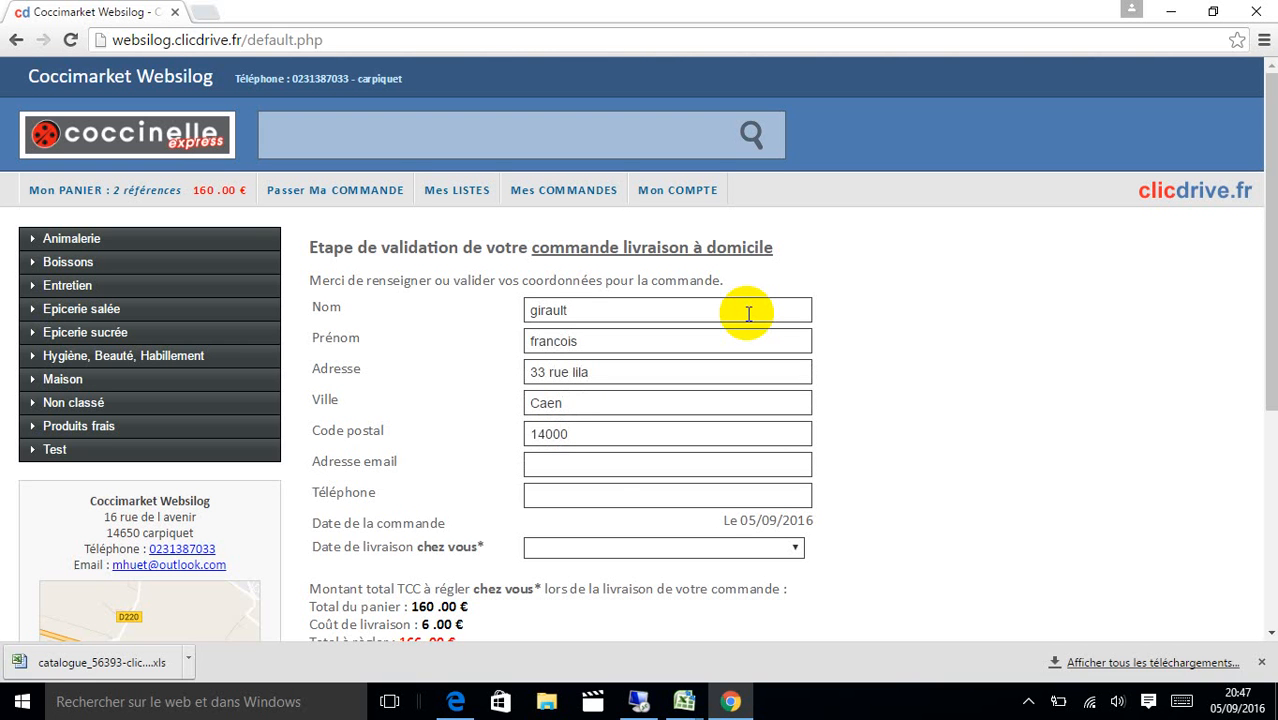
Fill in the customer's e-mail and phone number, then open the delivery time slots.
key("Tab")
type("0231")
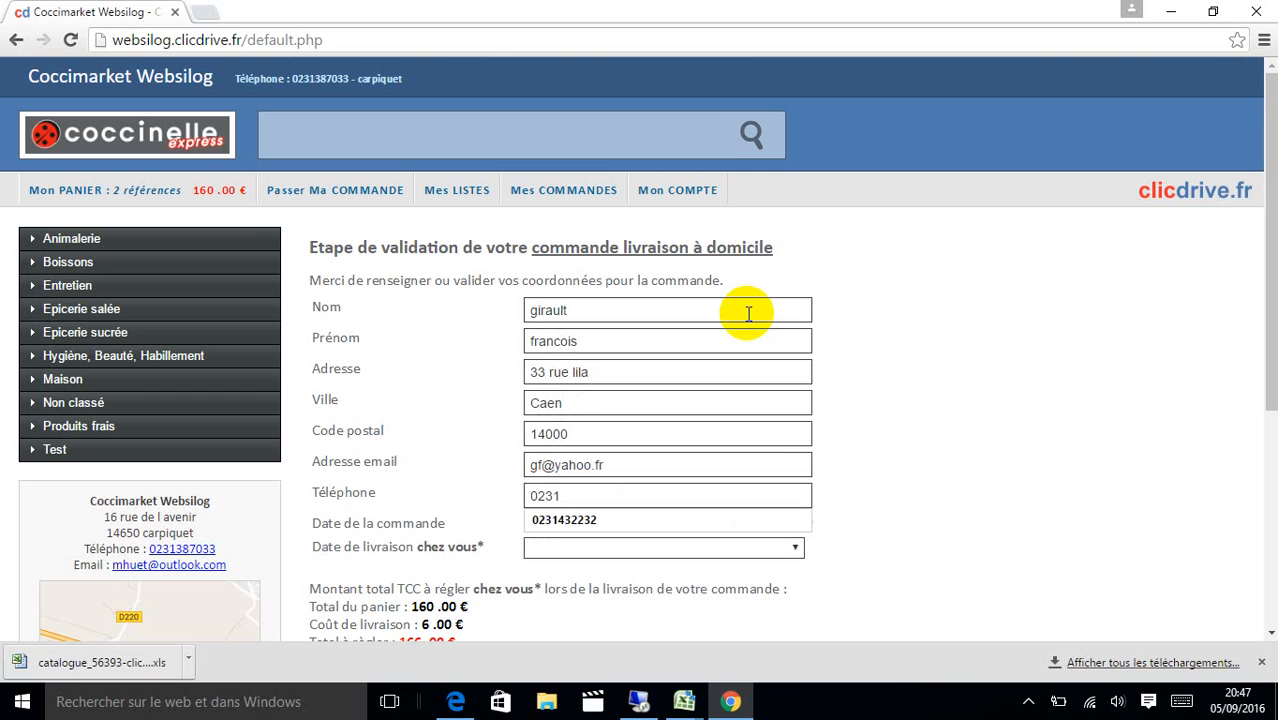
key("Down")
key("Return")
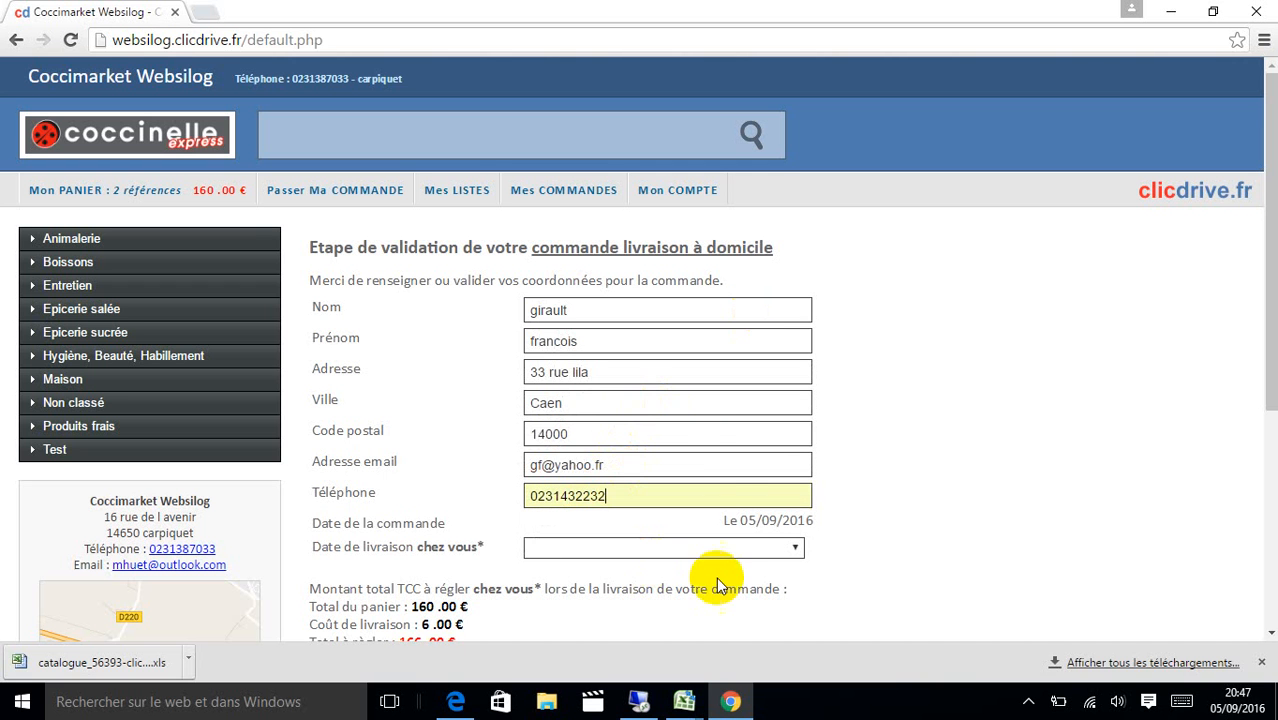
left_click(796, 552)
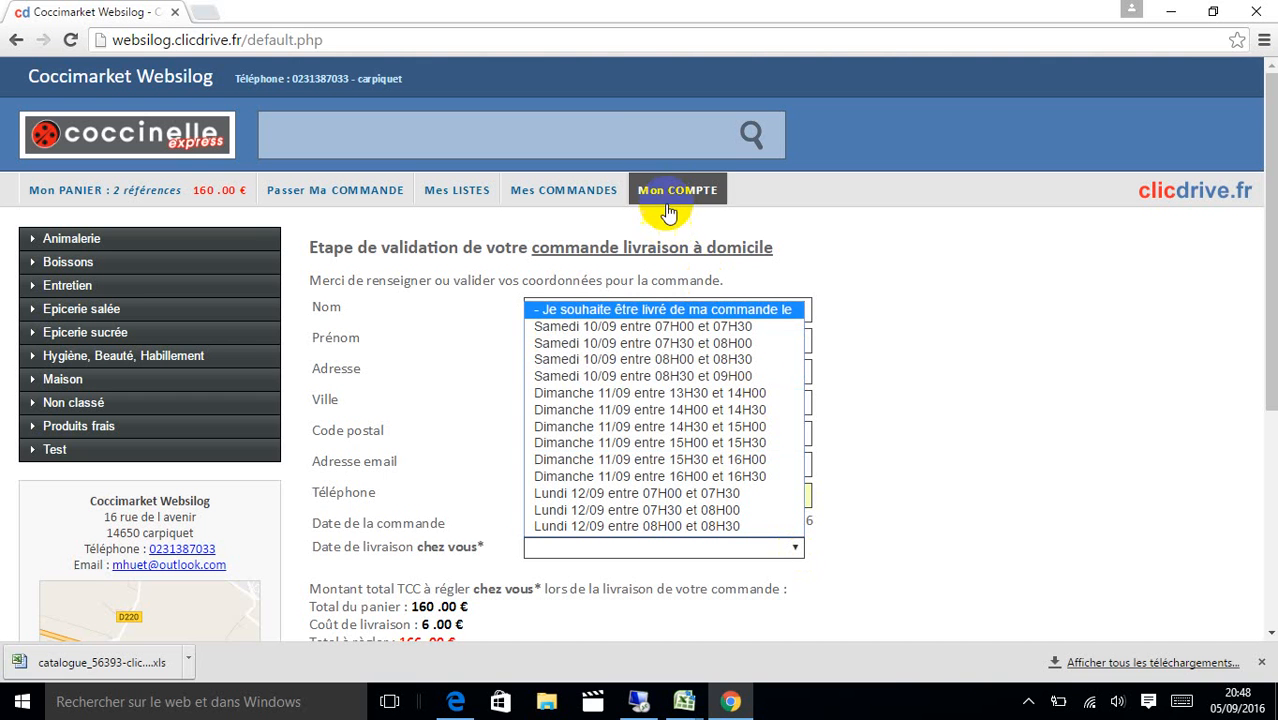
Choose the Dimanche 11/09 14H00–14H30 delivery slot and send the order with 'Valider et Envoyer ma commande'.
left_click(680, 418)
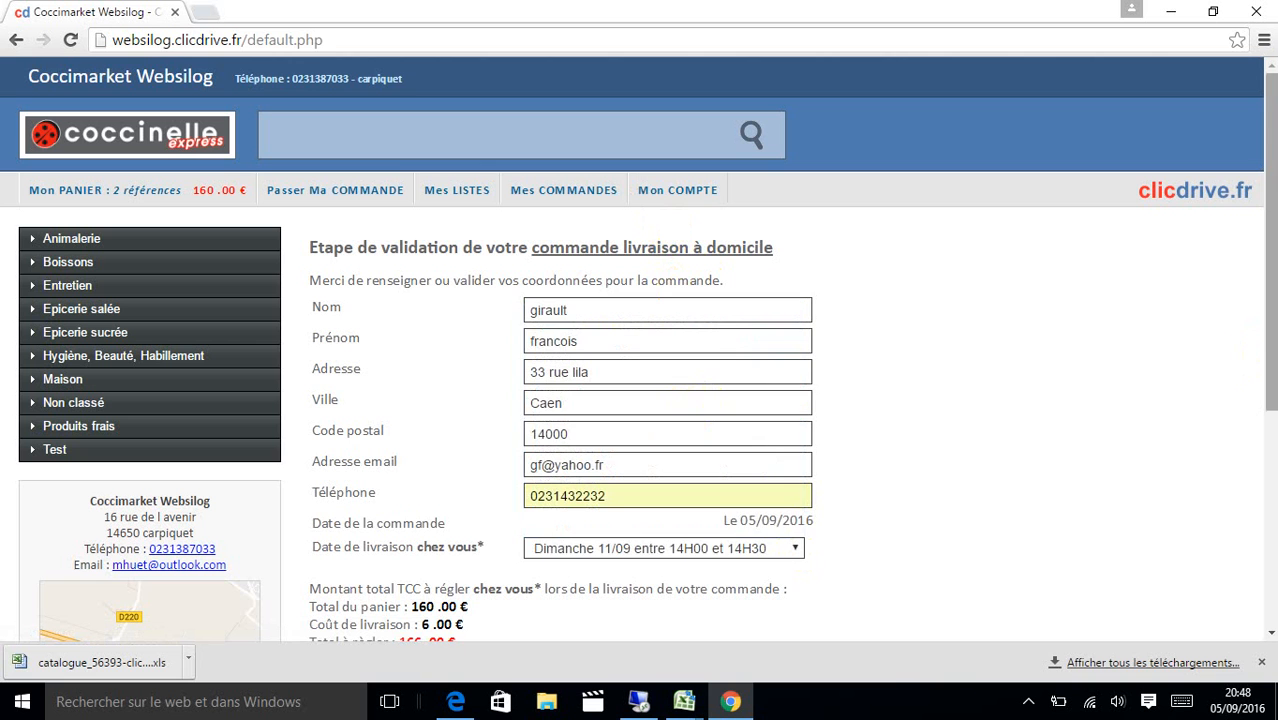
left_click_drag(1272, 340, 1264, 472)
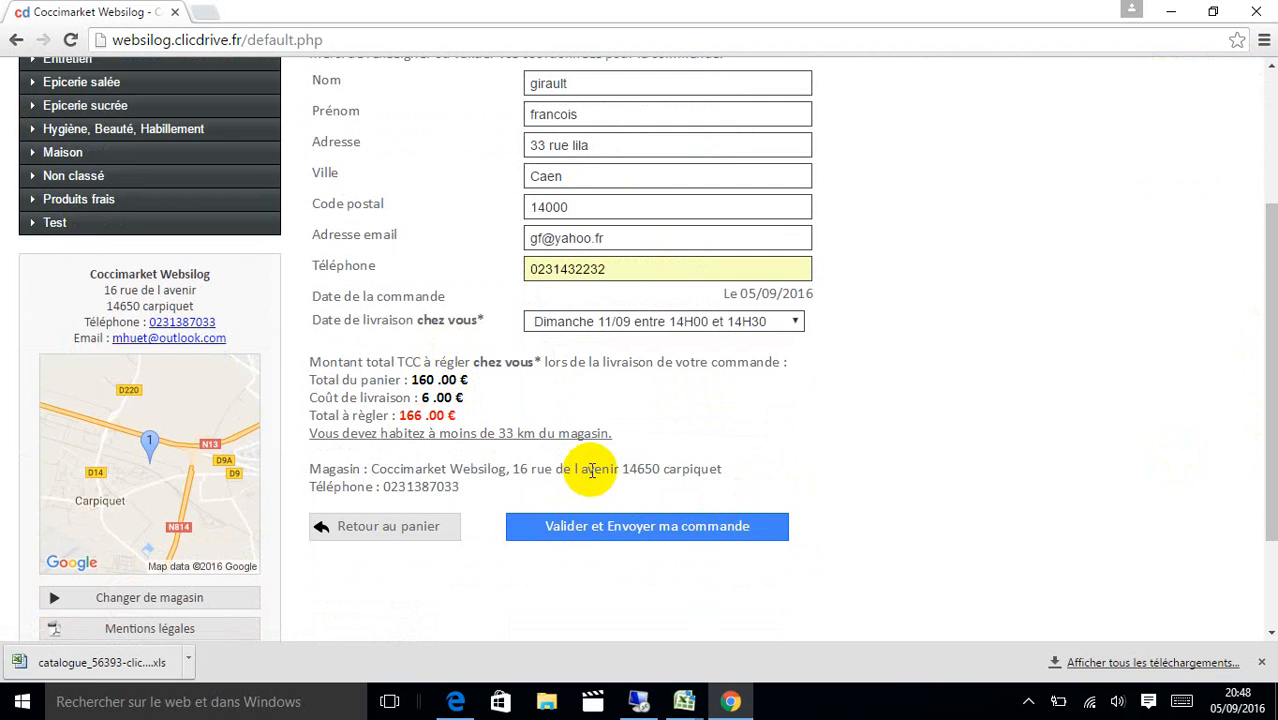
left_click(592, 524)
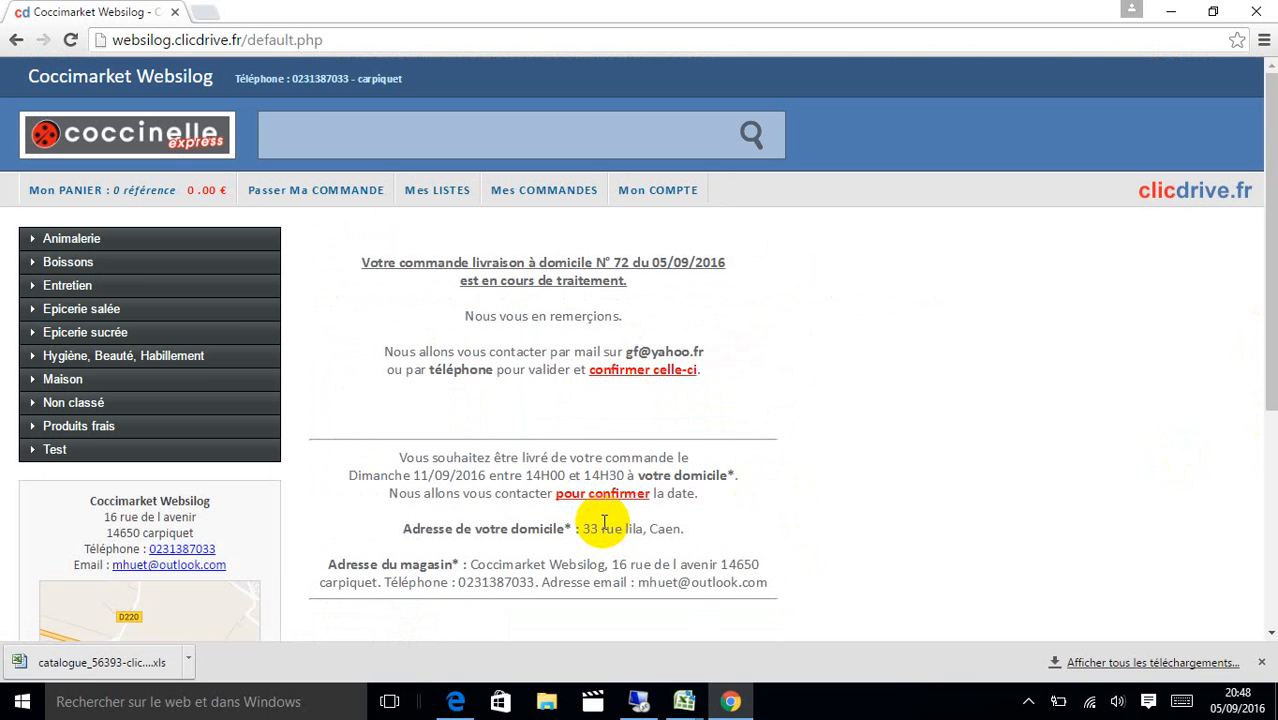
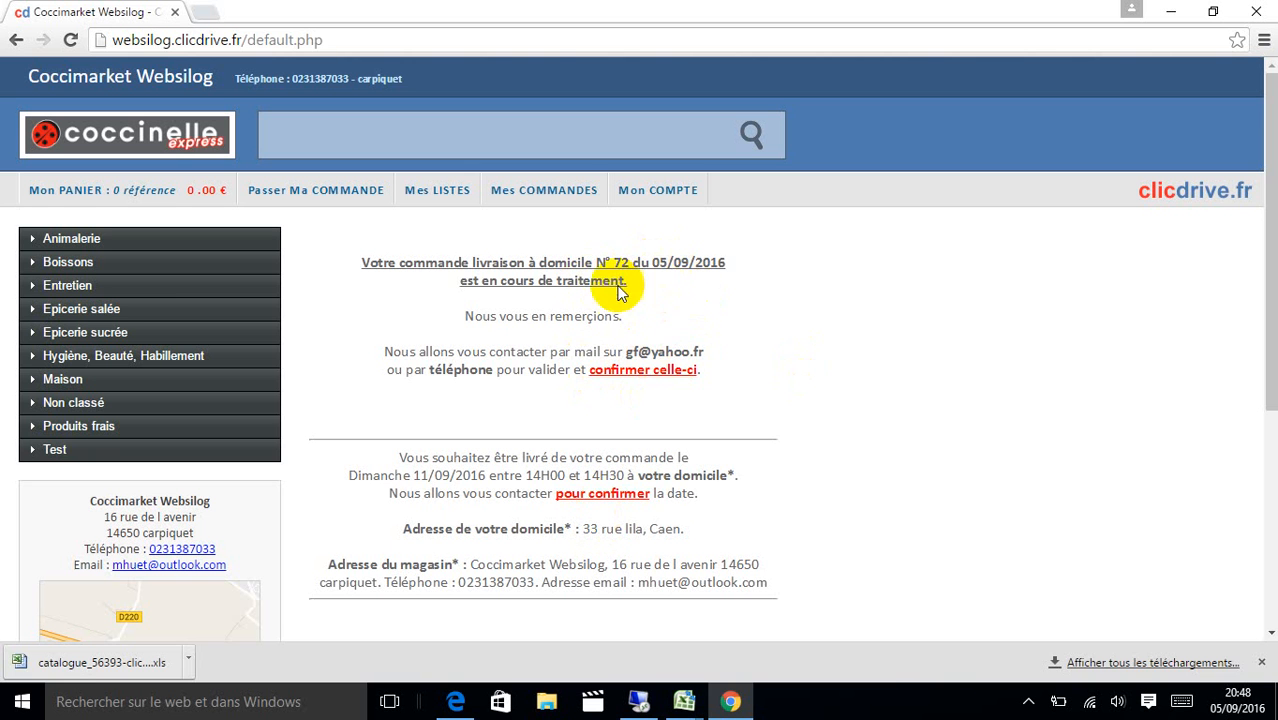
Switch to the shop site and, via the account page, open the Mes COMMANDES order list.
left_click(466, 706)
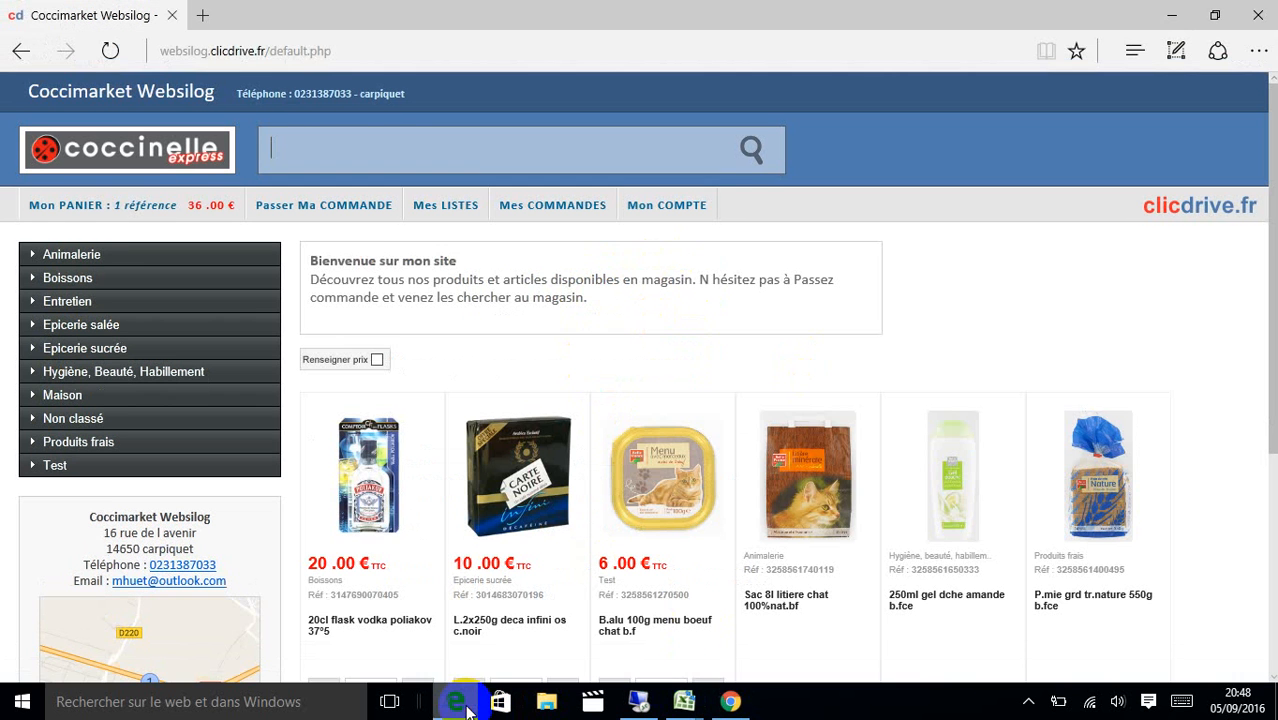
left_click(663, 212)
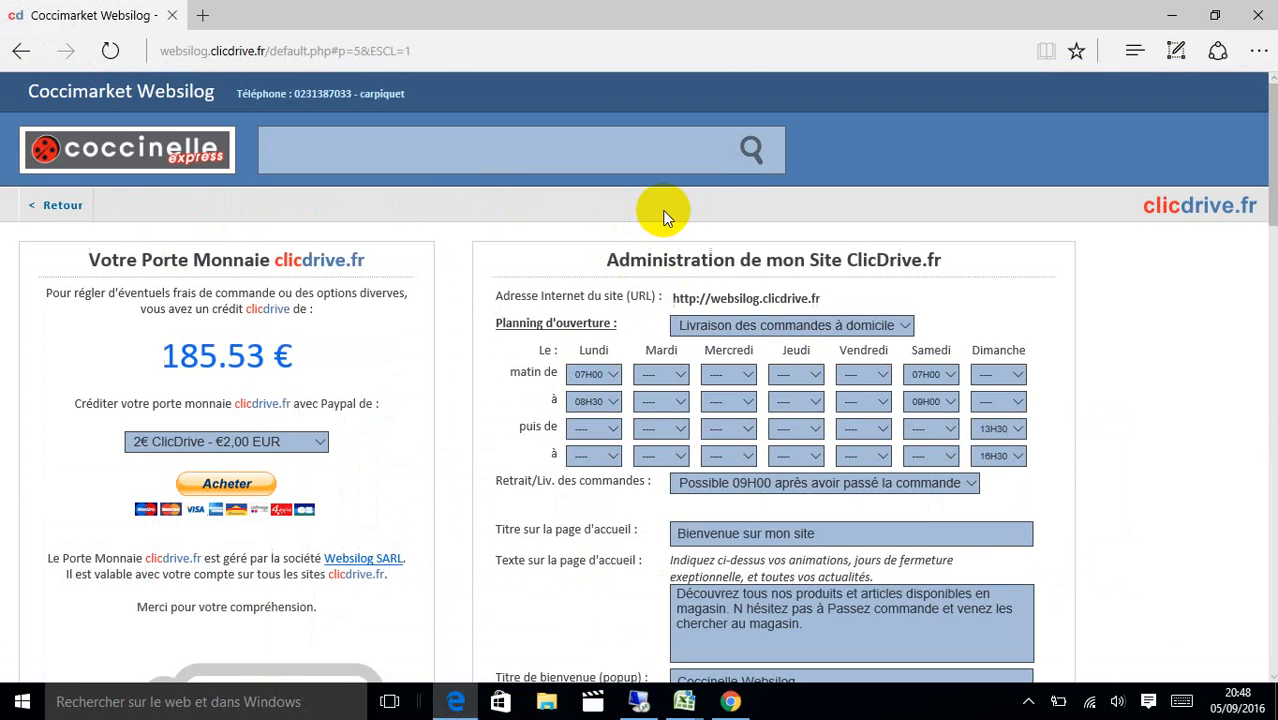
left_click(63, 215)
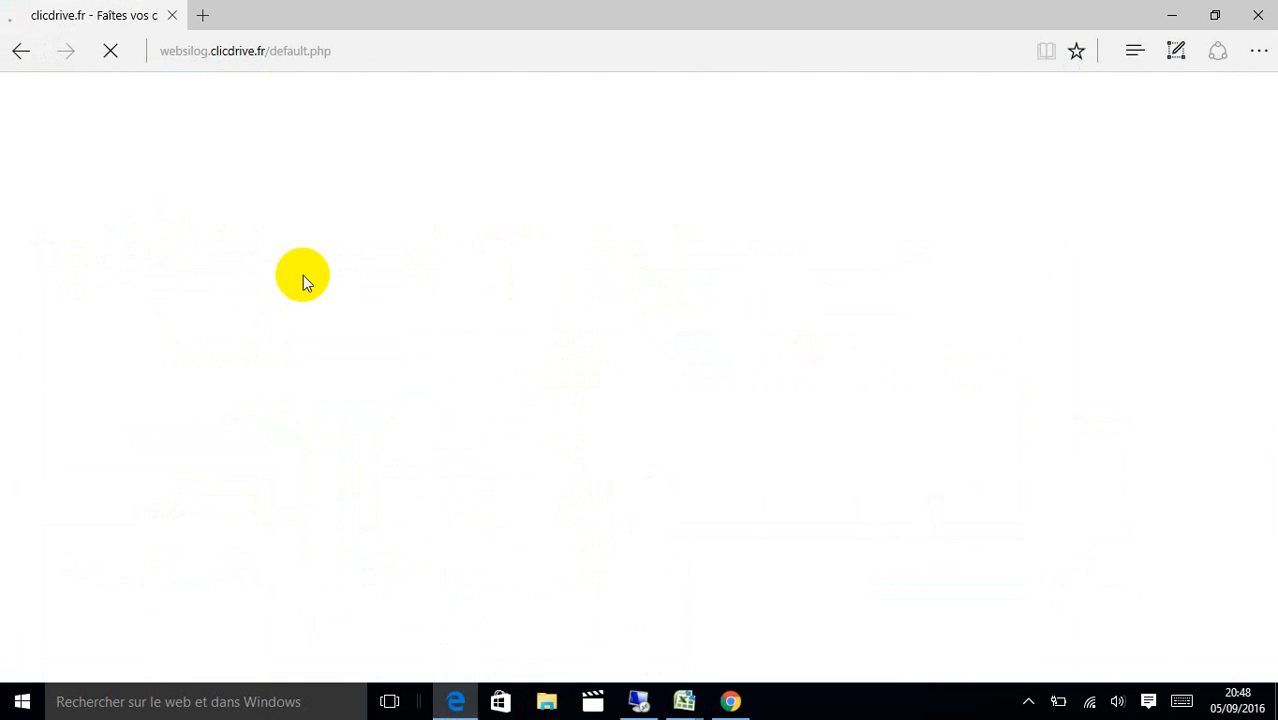
left_click(537, 204)
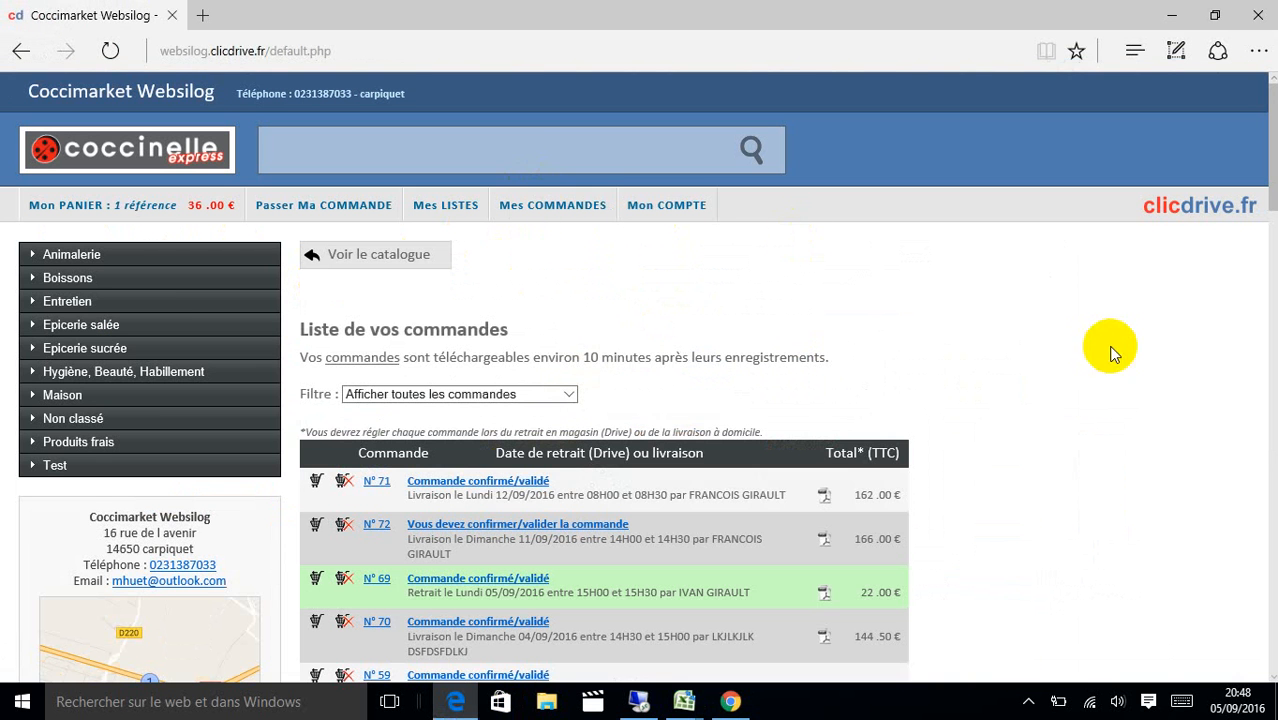
mouse_move(1274, 203)
left_mouse_down()
mouse_move(1275, 403)
mouse_move(1275, 207)
left_mouse_up()
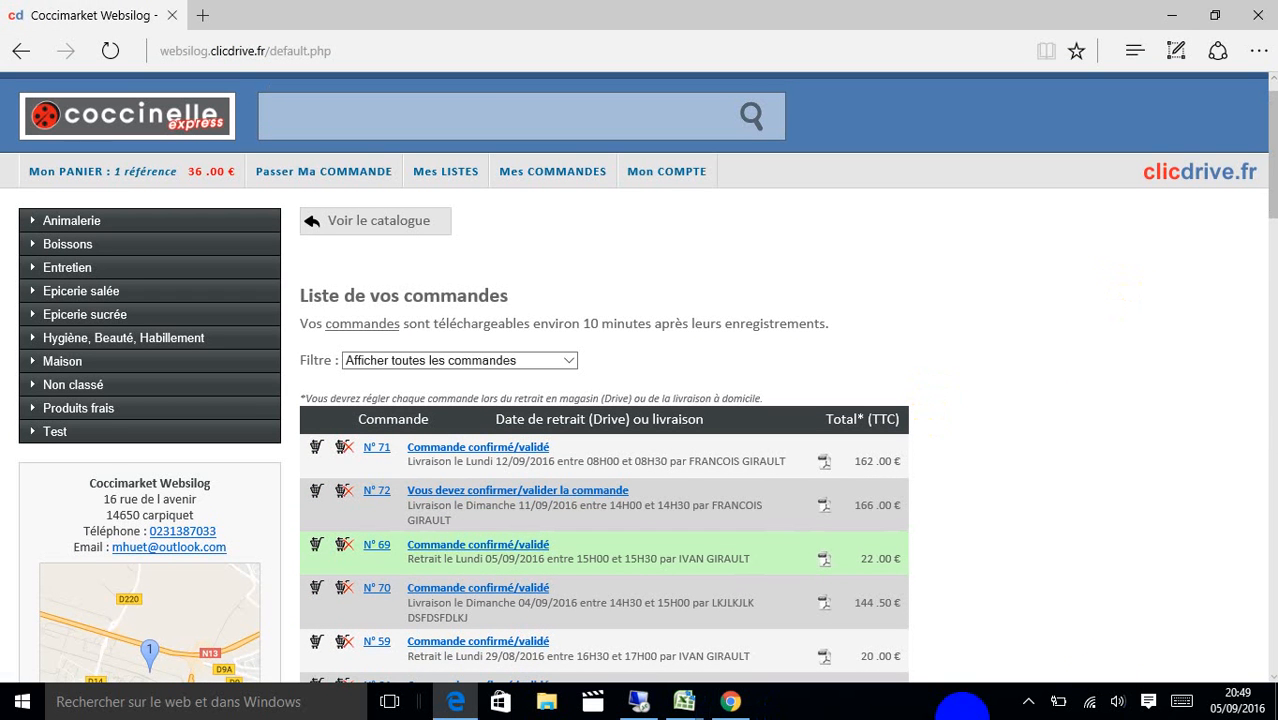
Start validating home-delivery order N° 72 (166.00 €), which shows the 8.55 € fee.
left_click(1016, 704)
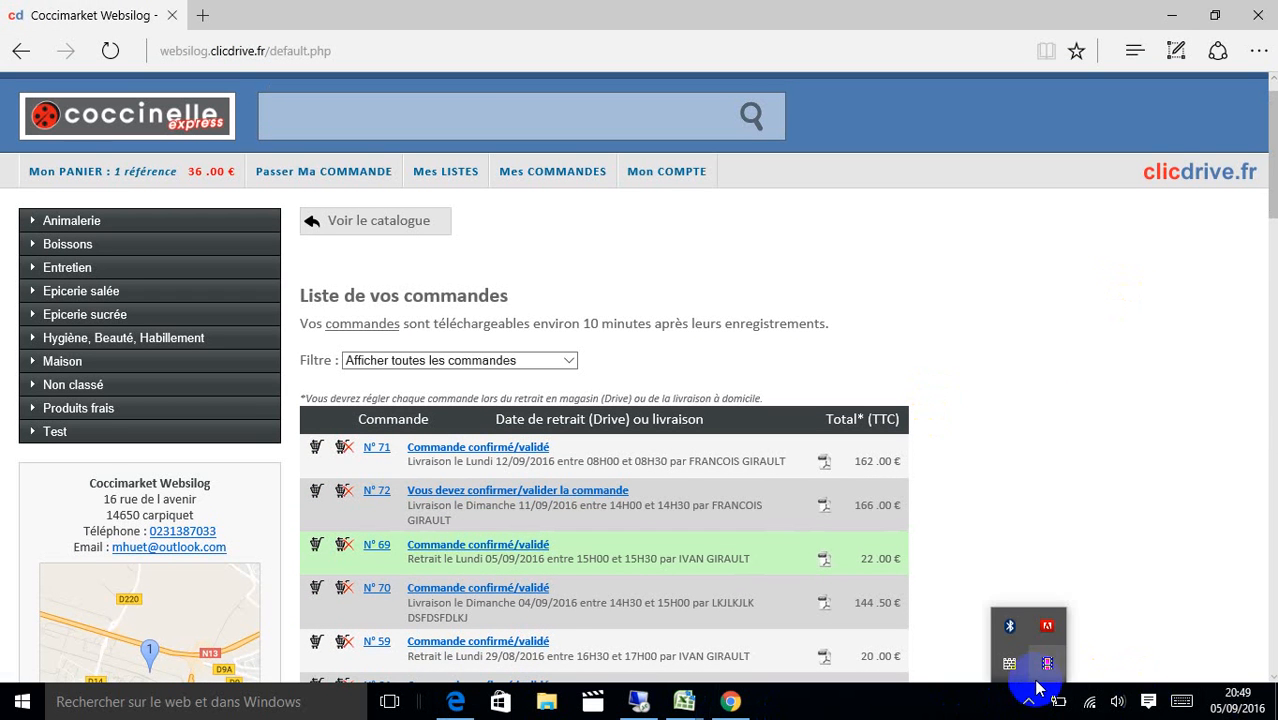
left_click(1027, 700)
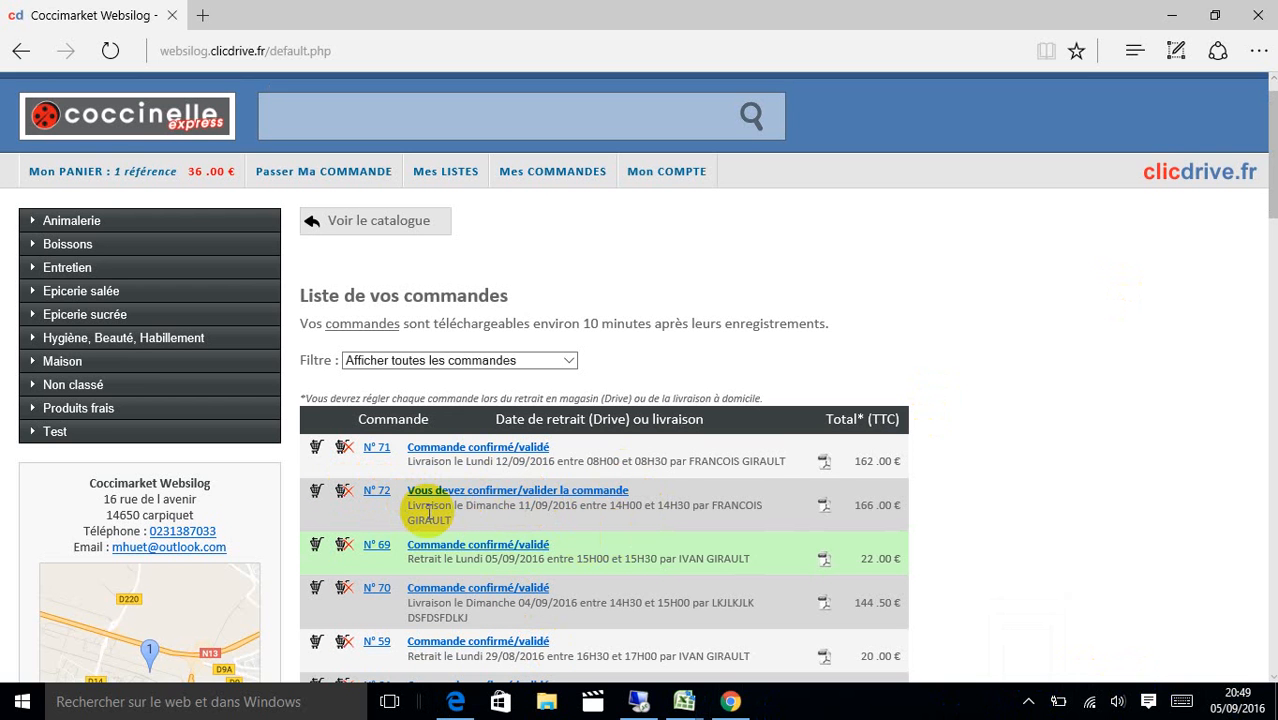
left_click(520, 494)
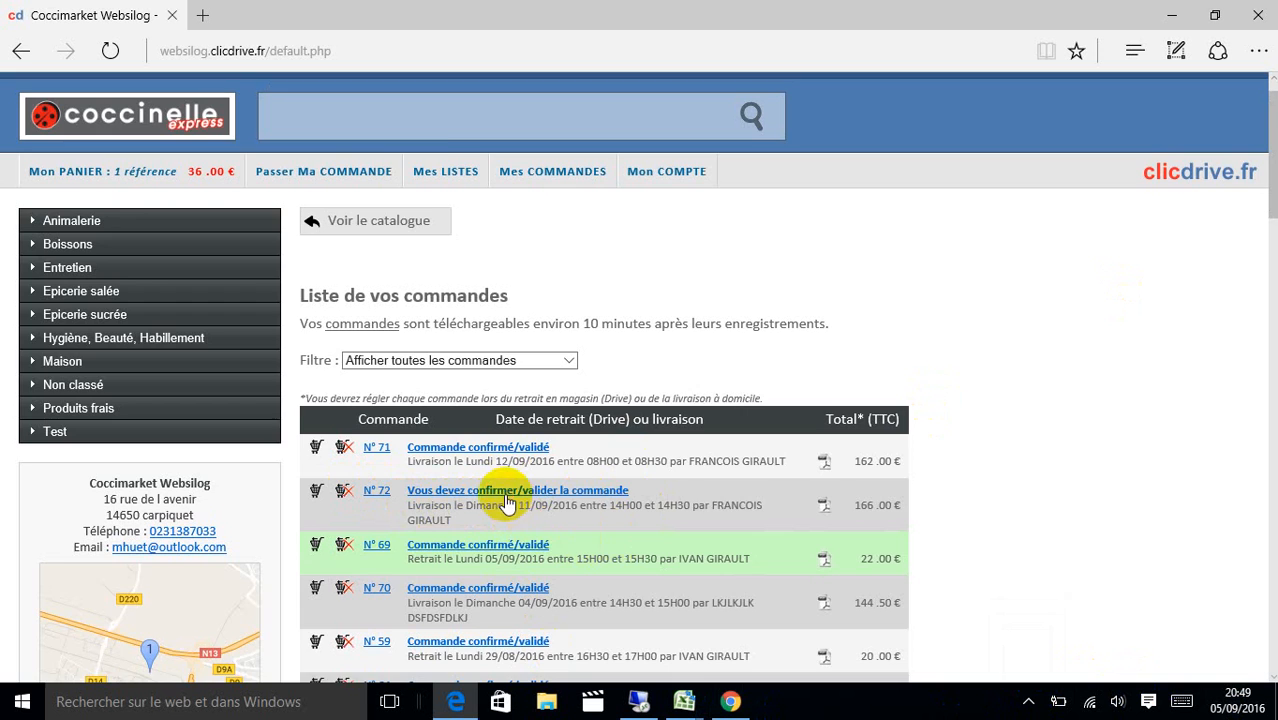
left_click(504, 492)
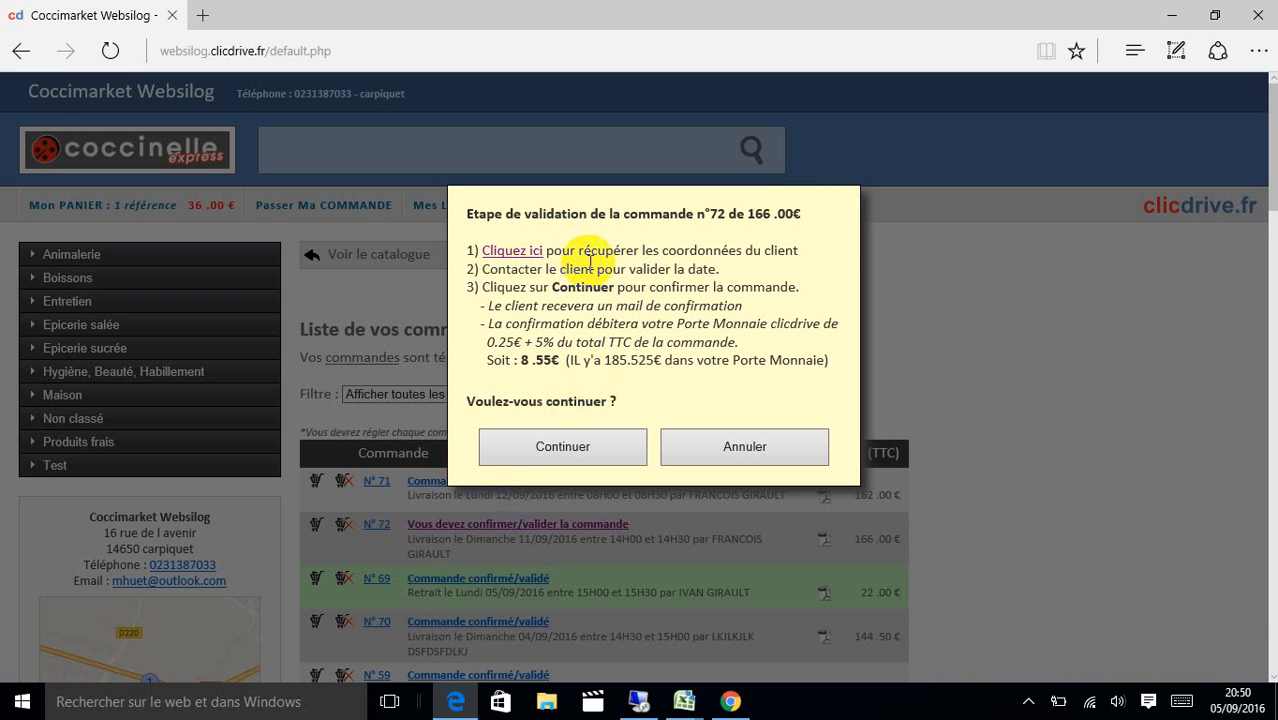
left_click(514, 252)
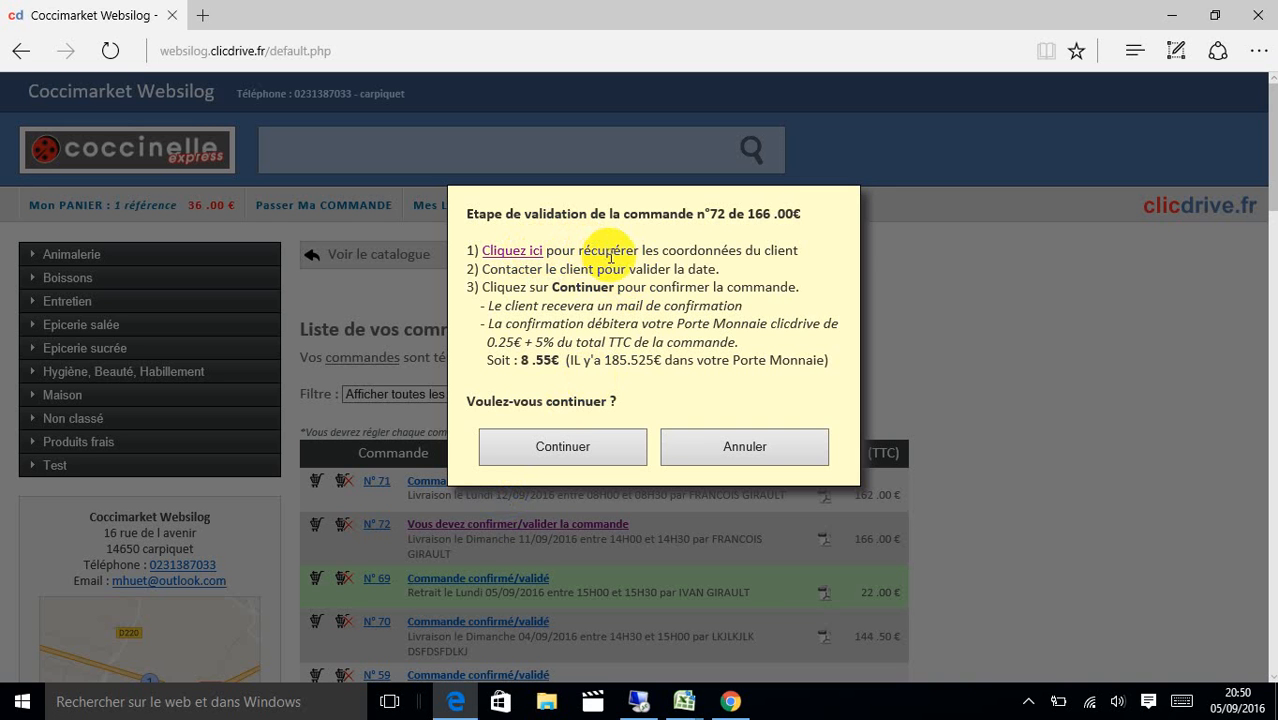
left_click_drag(627, 271, 552, 290)
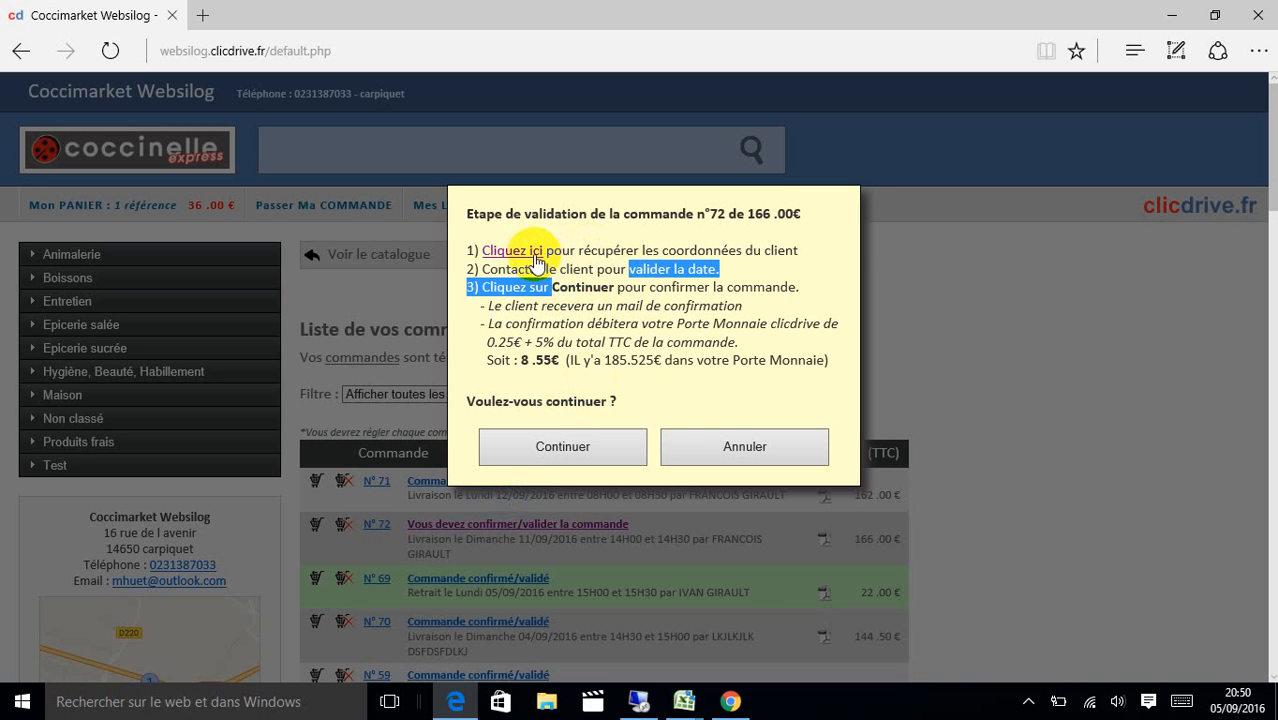
left_click(1062, 707)
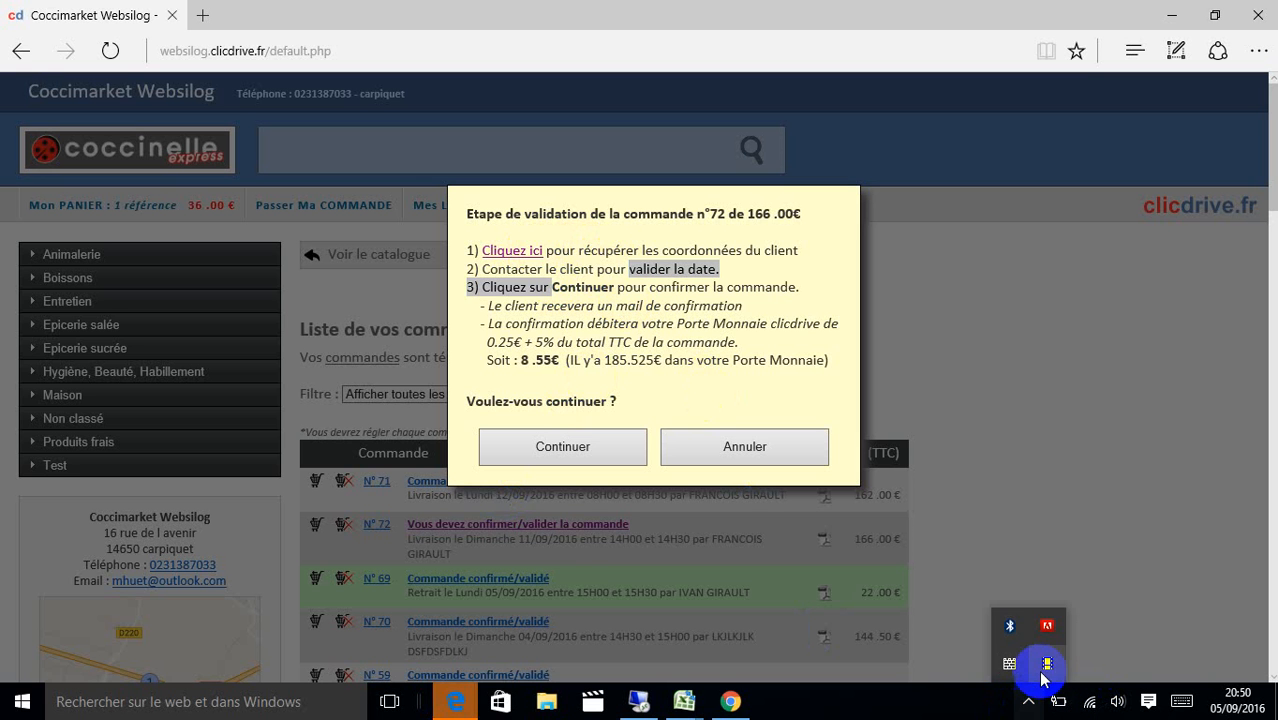
mouse_move(456, 700)
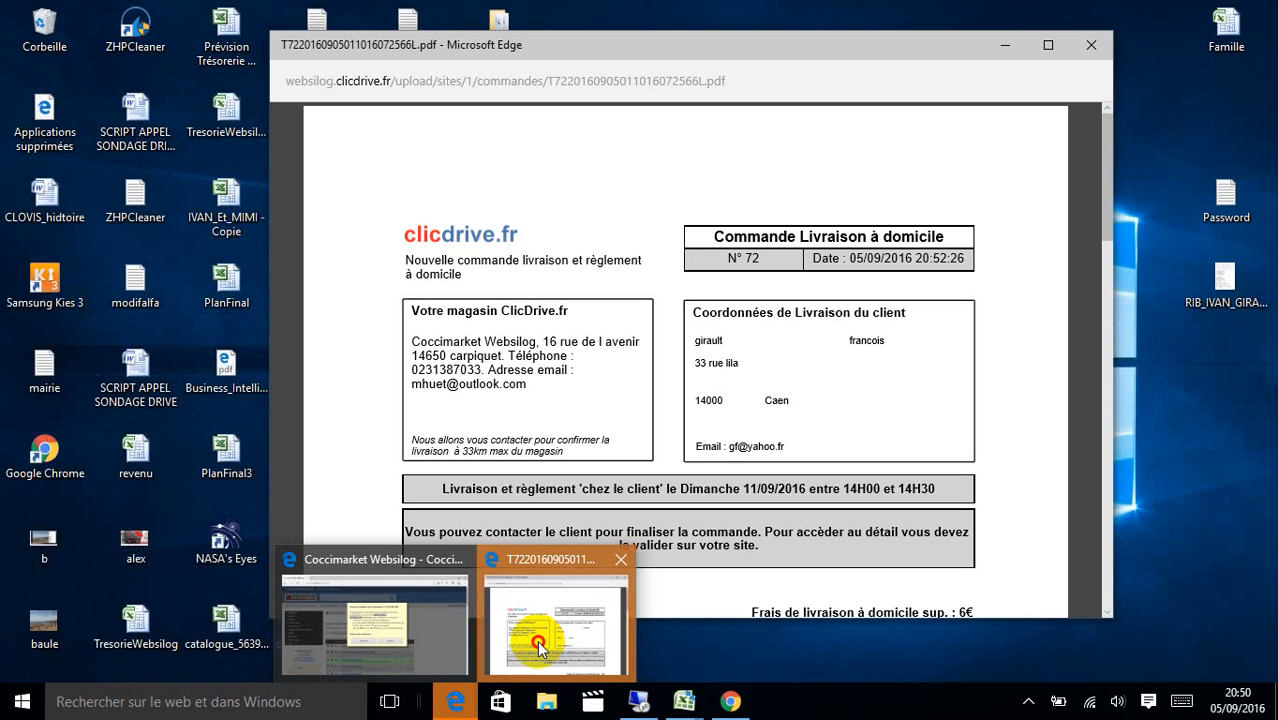
left_click(537, 645)
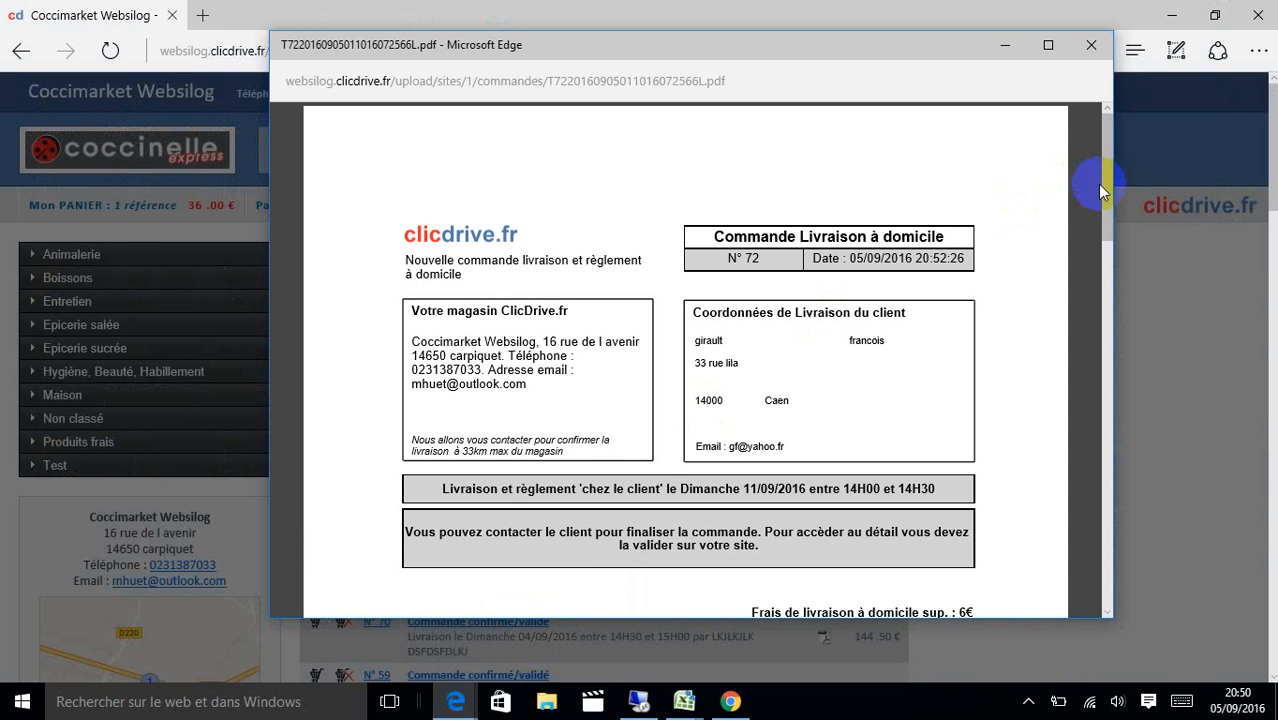
mouse_move(1106, 194)
left_mouse_down()
mouse_move(1099, 285)
mouse_move(1111, 198)
left_mouse_up()
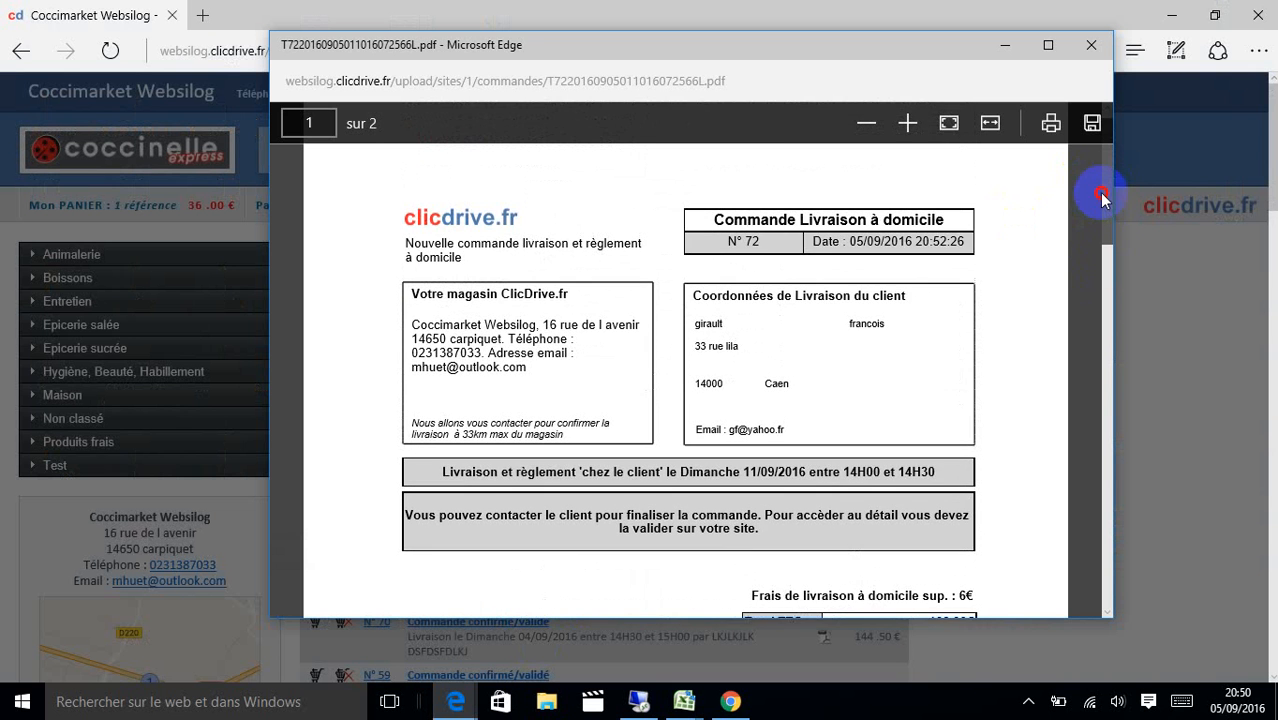
left_click(1098, 47)
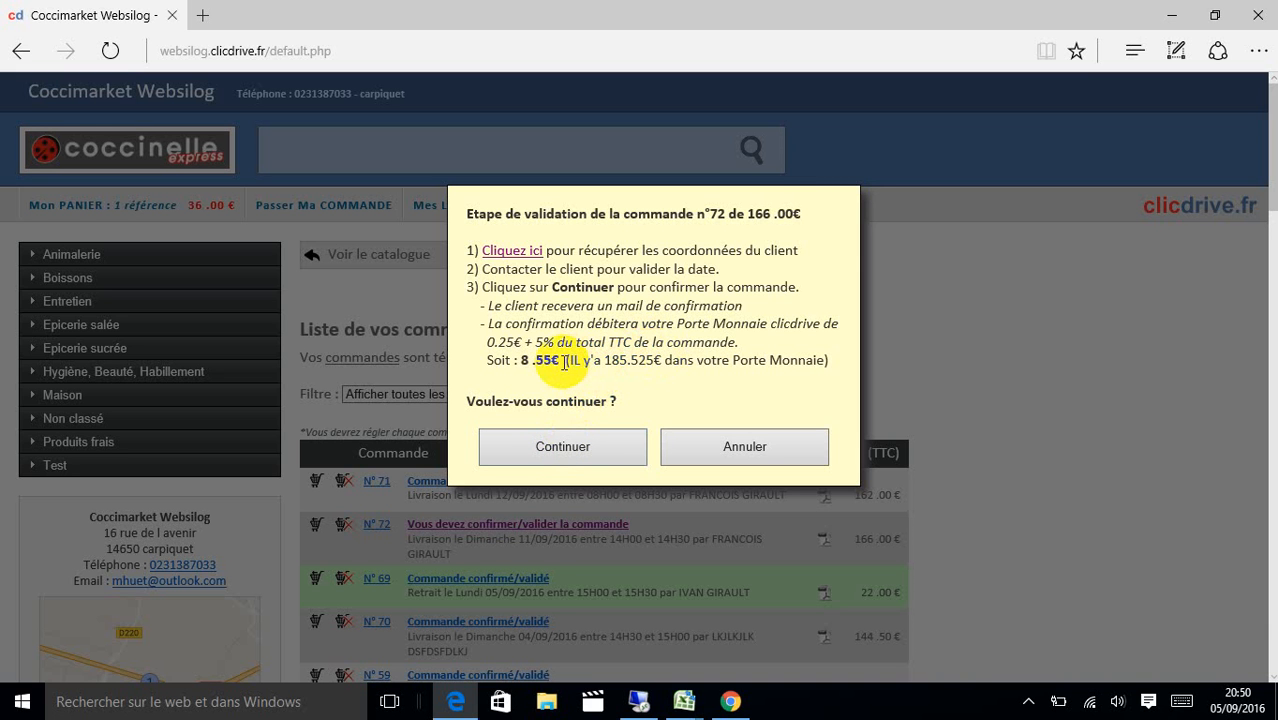
Confirm order N° 72 to debit the wallet, and review the generated delivery-note PDF.
left_click(563, 447)
key("Return")
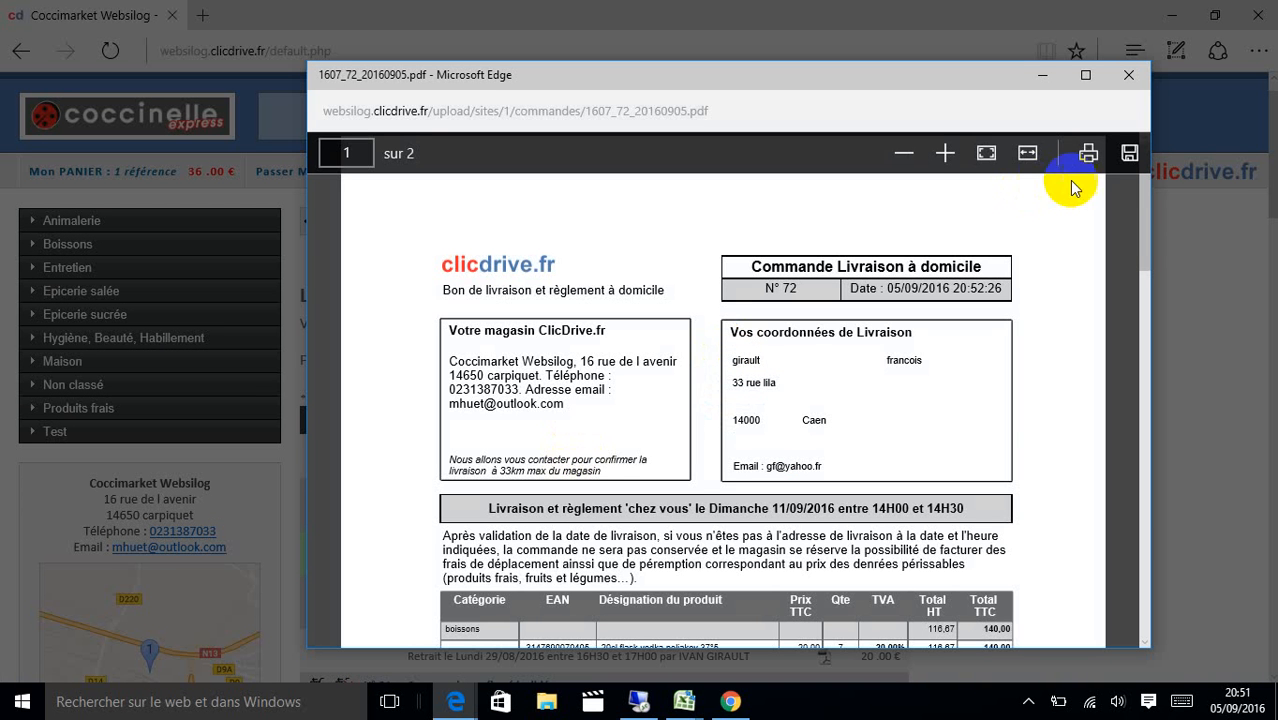
left_click_drag(1147, 215, 1150, 290)
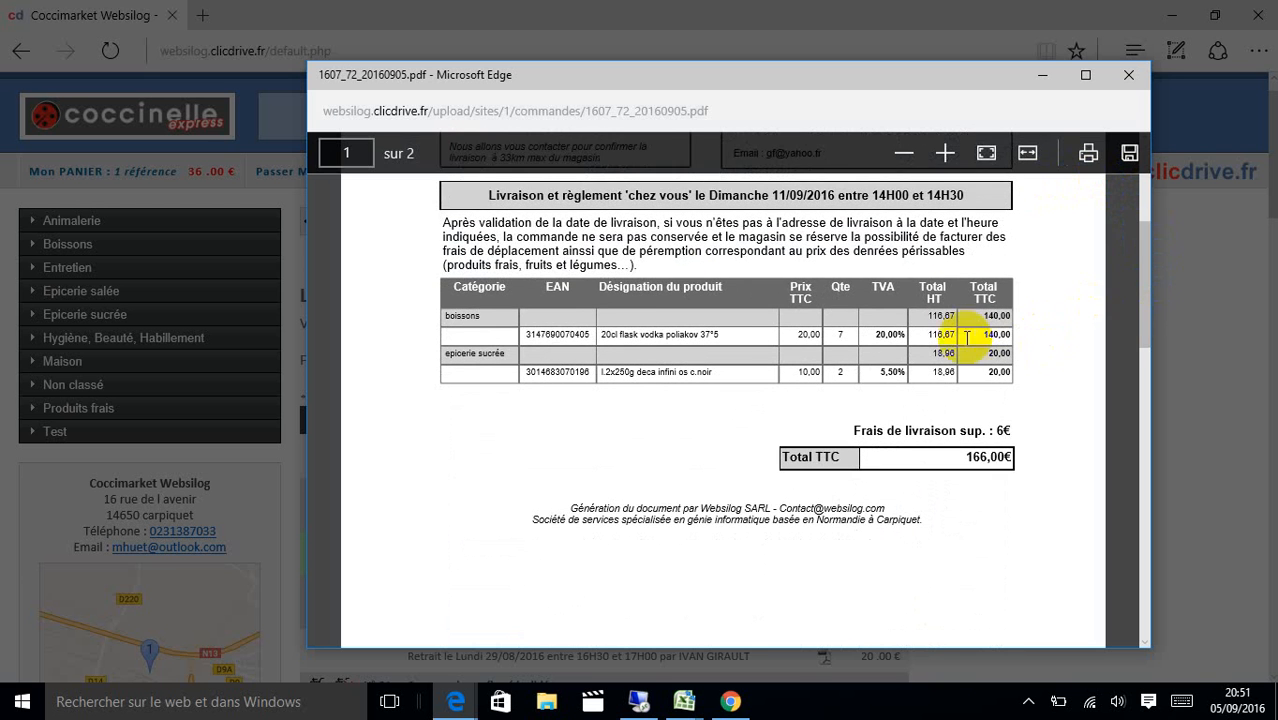
Close the delivery note, acknowledge the confirmation, and view the 176.97 € wallet balance.
left_click(1129, 76)
left_click(814, 420)
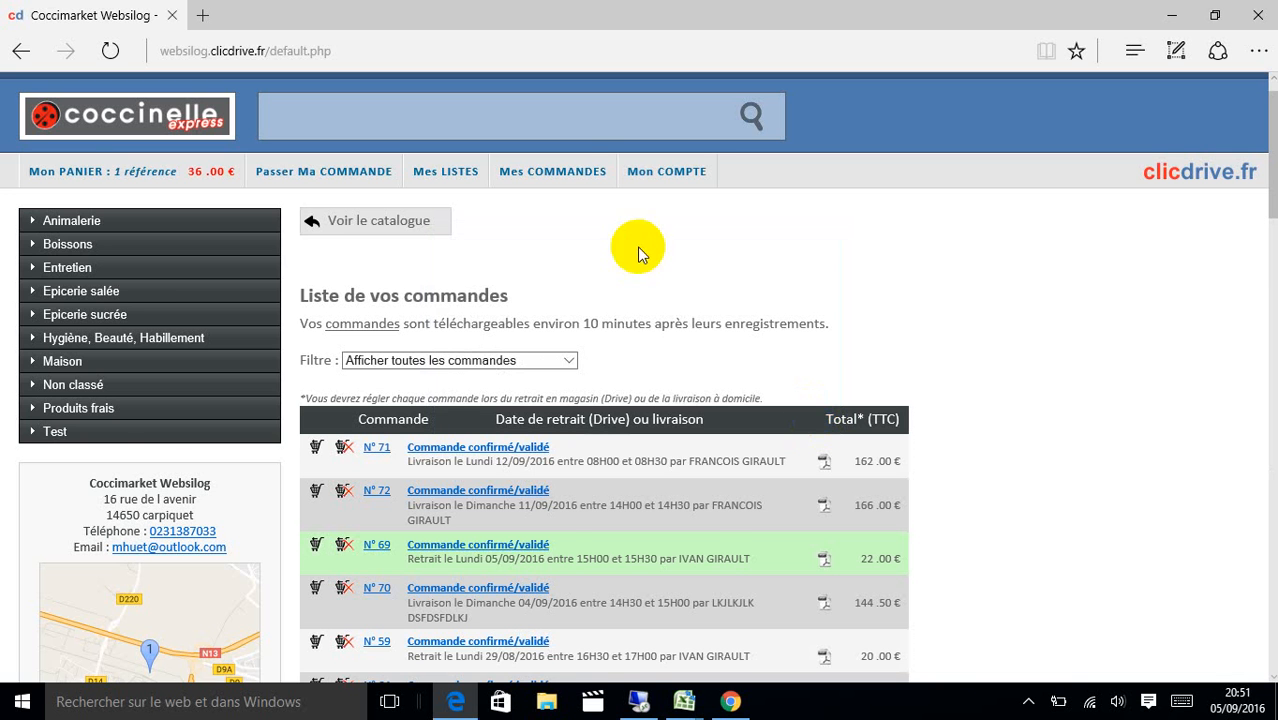
left_click(667, 172)
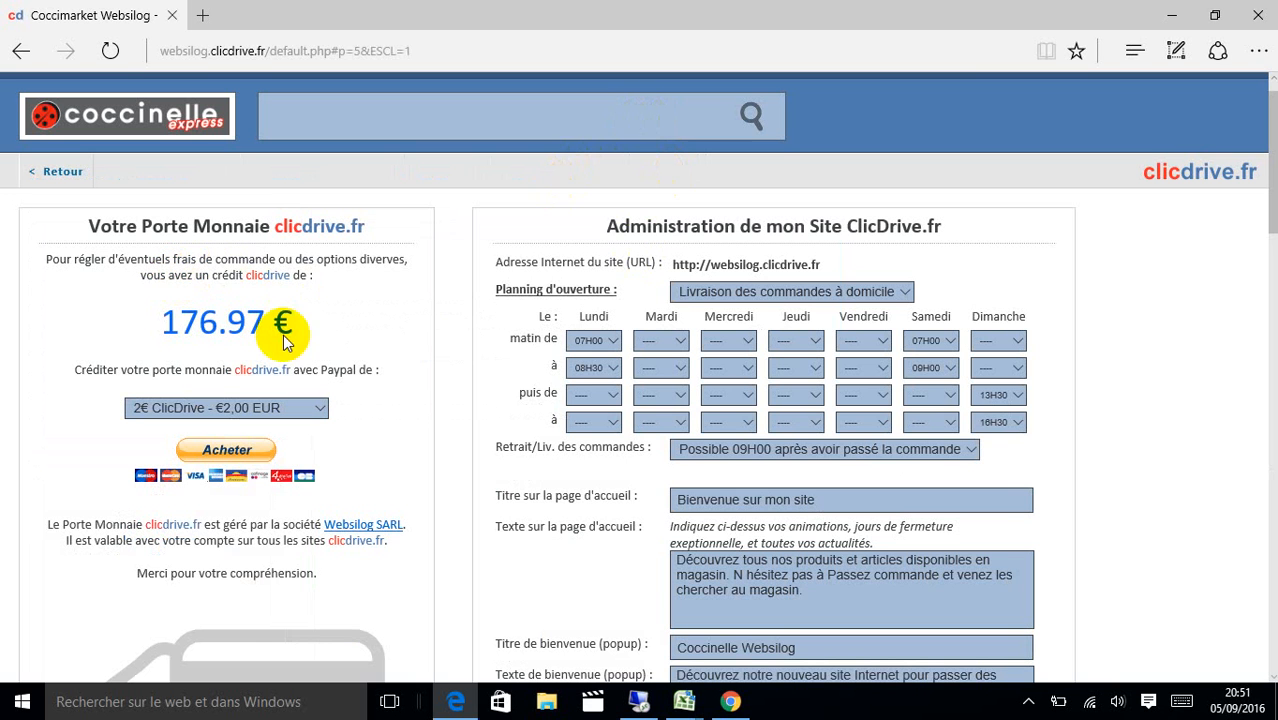
Choose the '5€ ClicDrive - €5,00 EUR' PayPal top-up amount, then return to the shop home page.
left_click(225, 410)
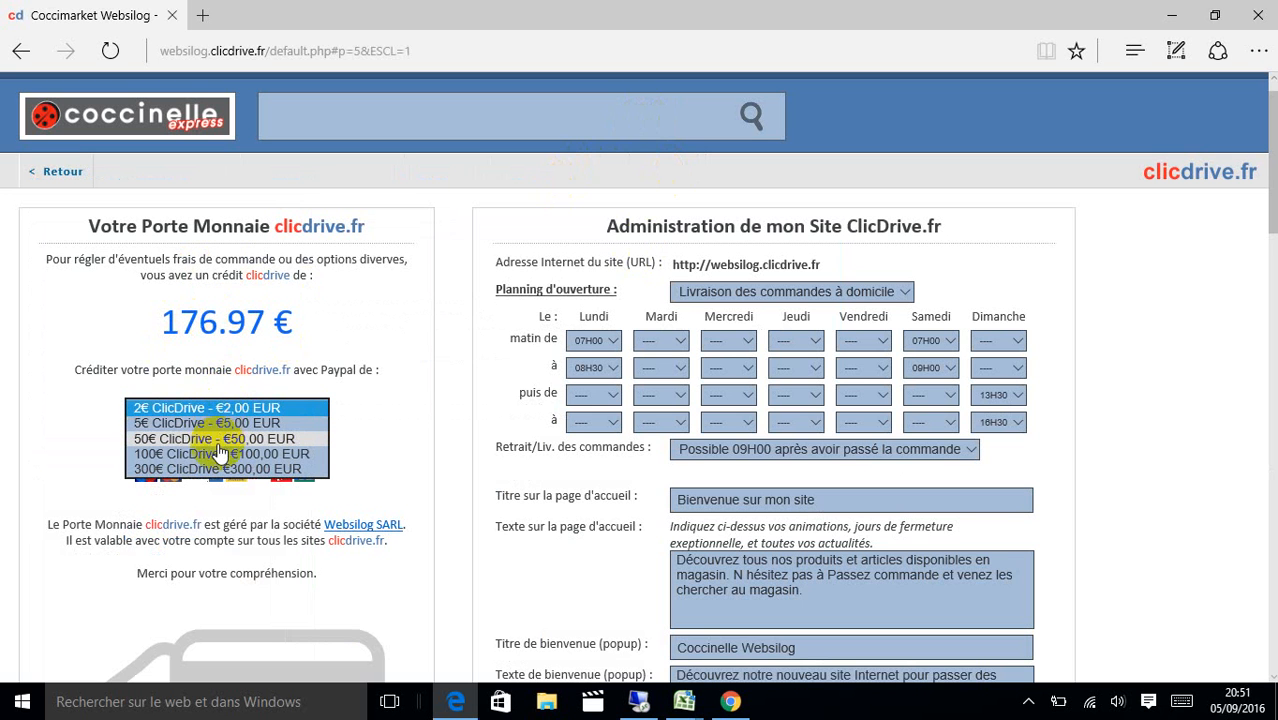
left_click(210, 424)
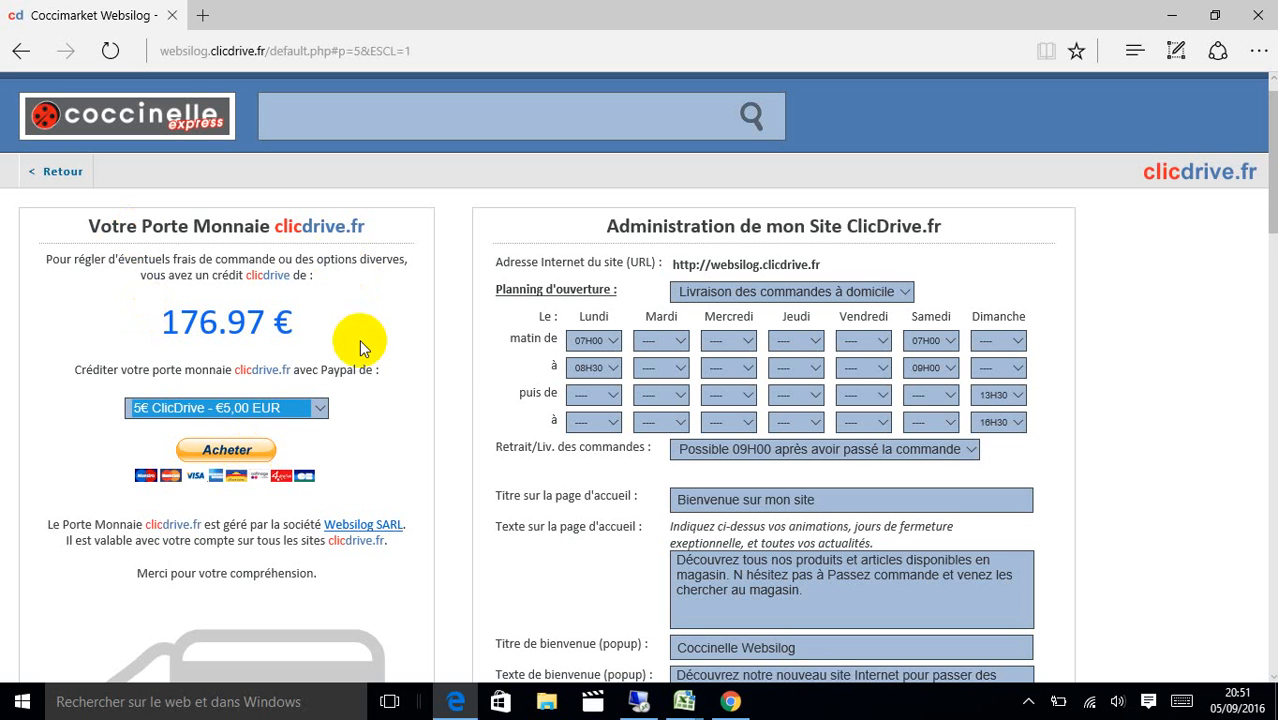
left_click(60, 172)
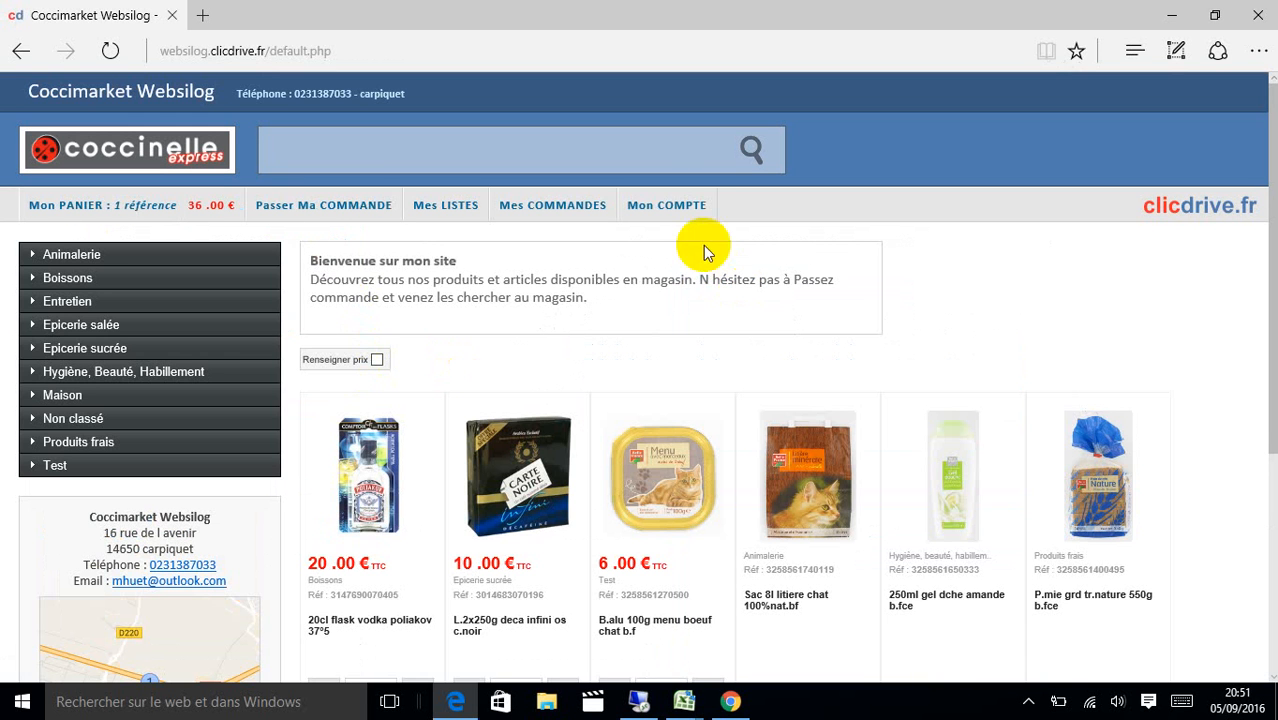
Filter Mes COMMANDES by aujourd'hui, then demain, then back to 'Afficher toutes les commandes'.
left_click(558, 202)
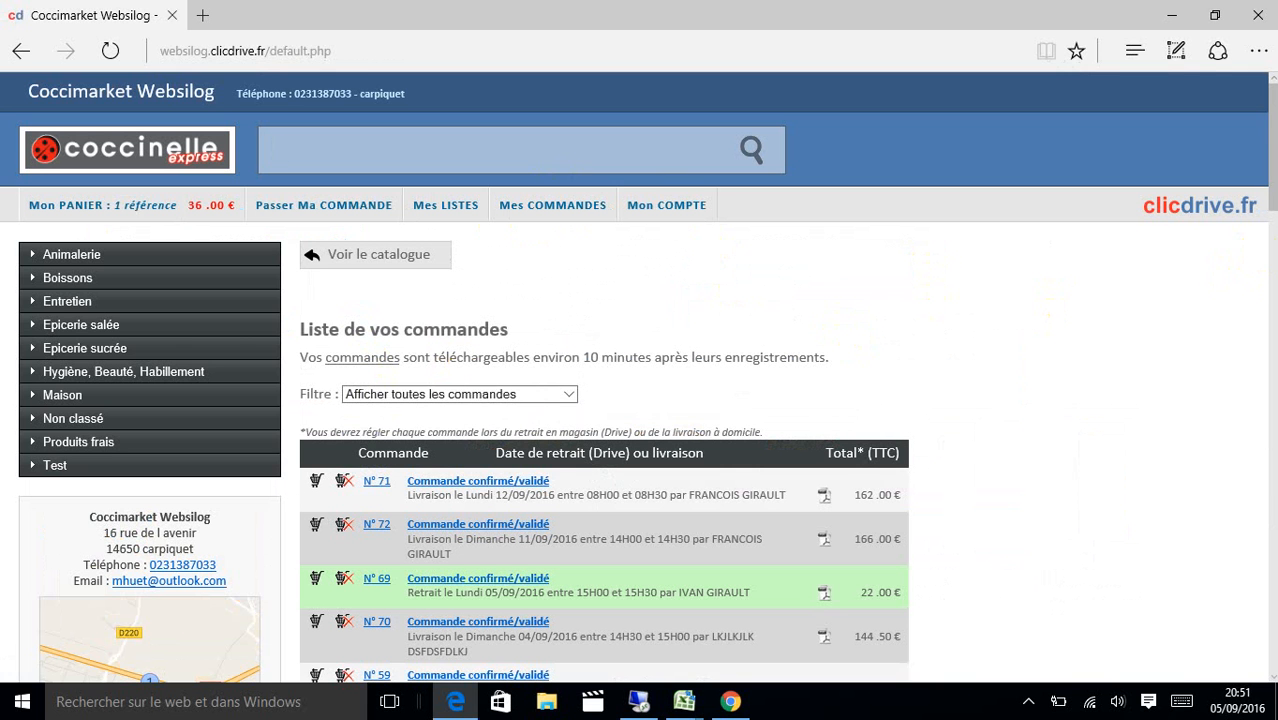
left_click(562, 394)
left_click(548, 409)
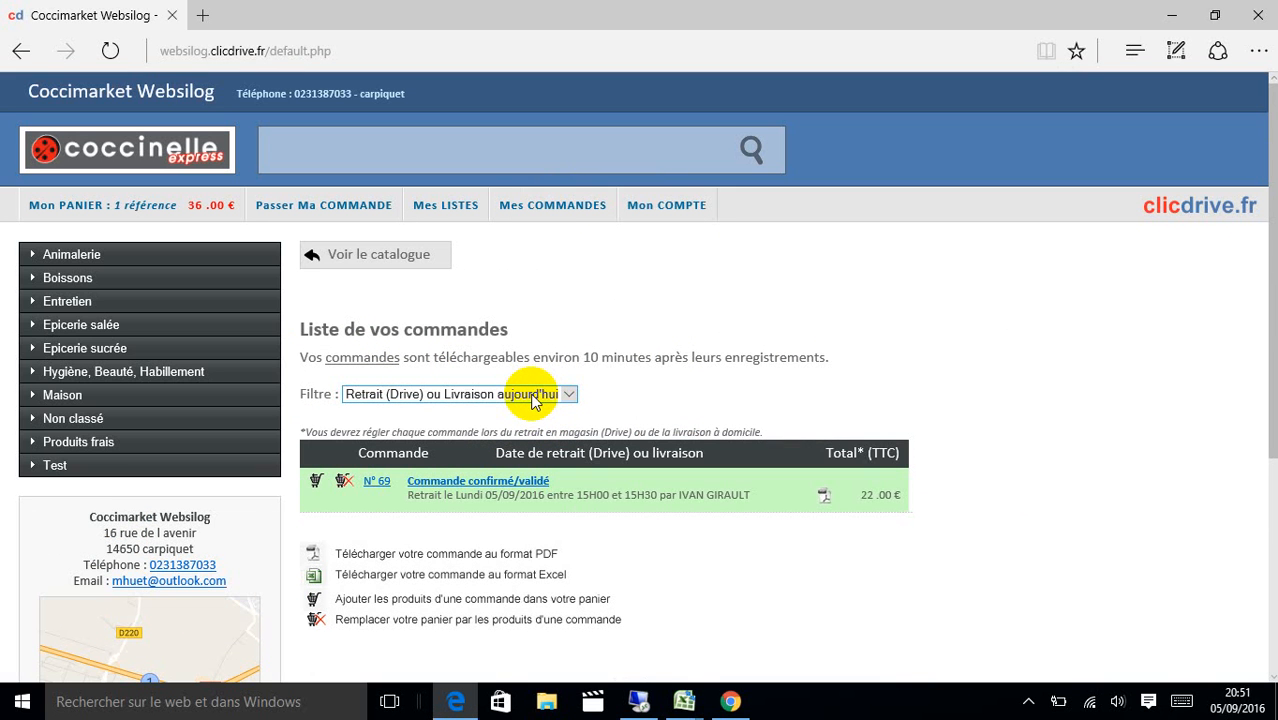
left_click(533, 398)
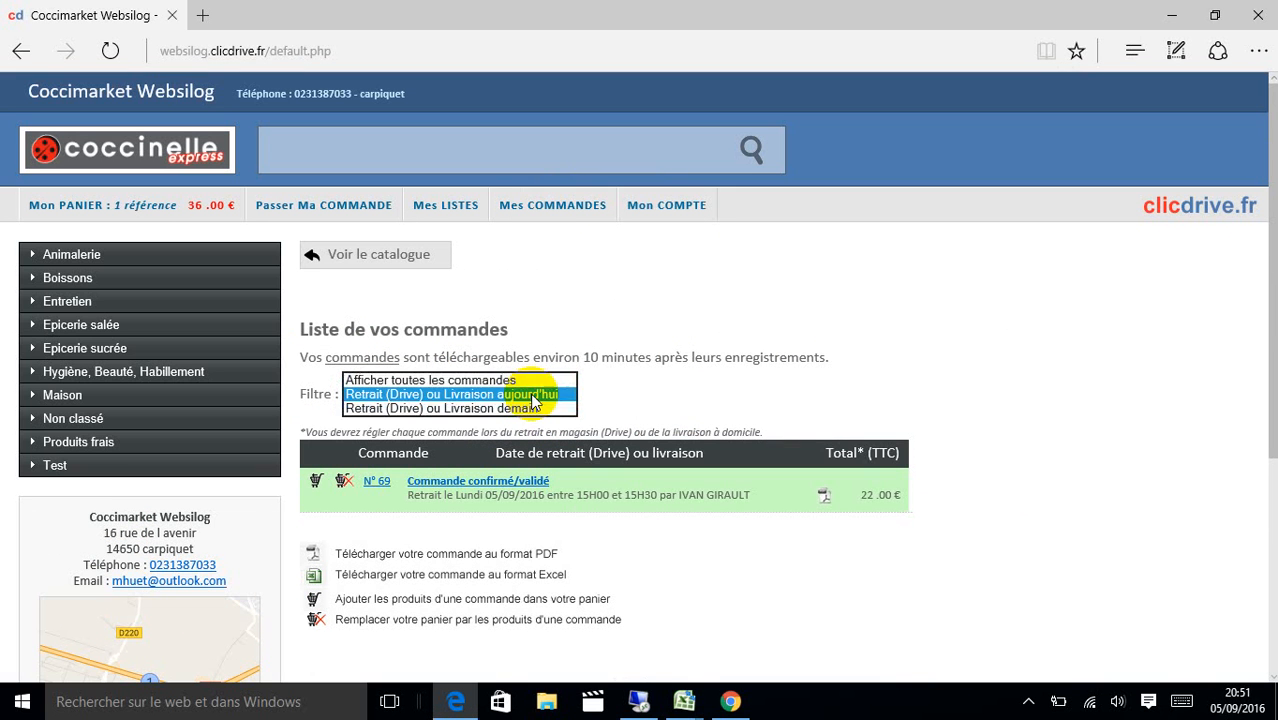
left_click(527, 410)
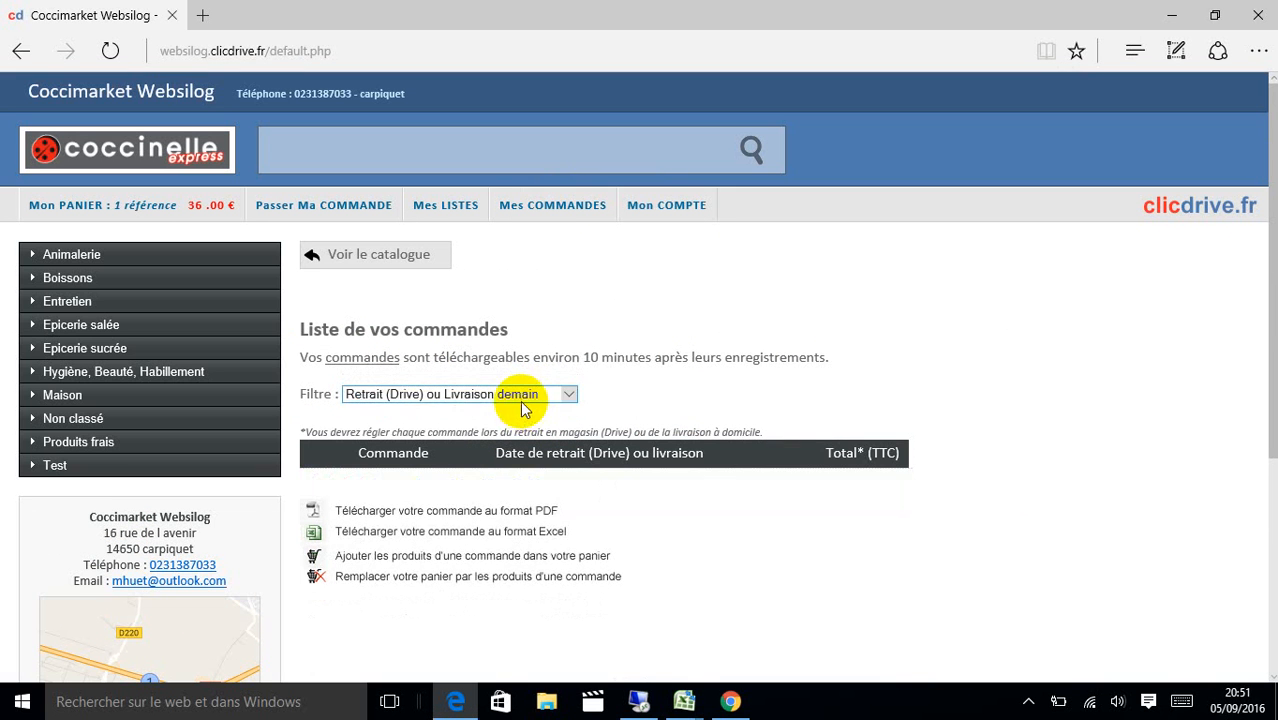
left_click(515, 396)
left_click(482, 367)
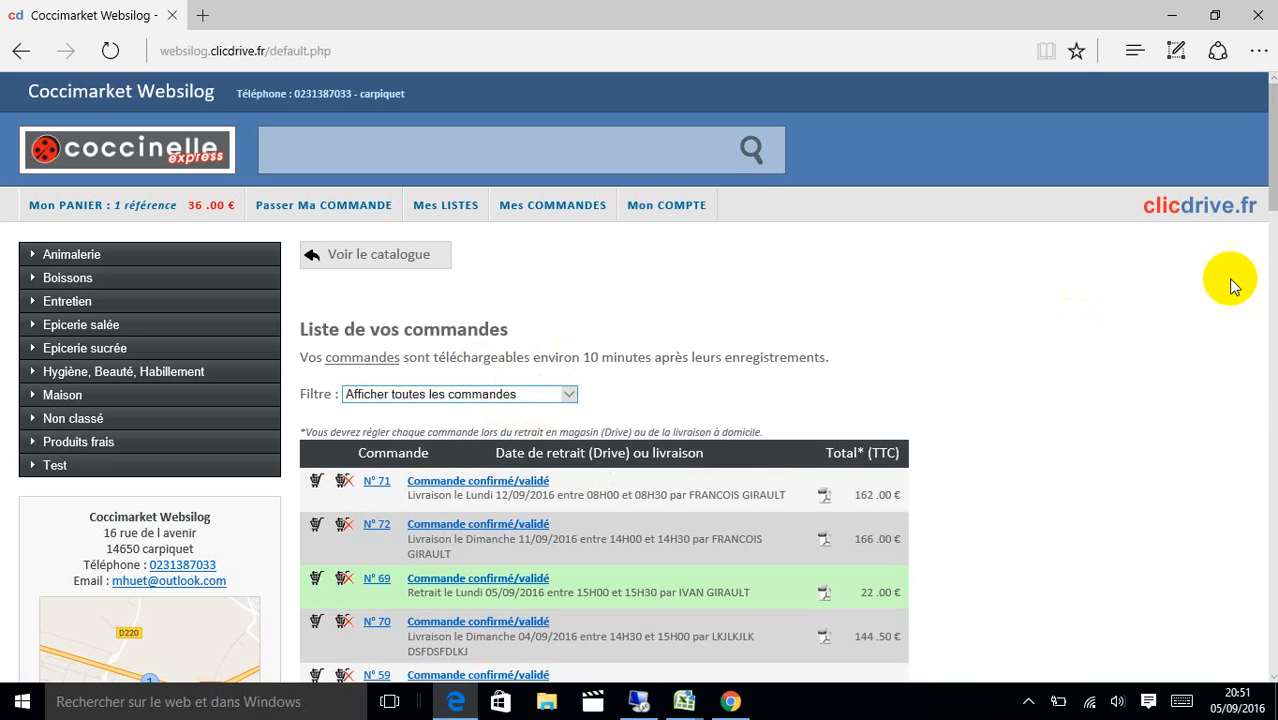
mouse_move(1274, 150)
left_mouse_down()
mouse_move(1274, 560)
mouse_move(1247, 334)
mouse_move(1274, 215)
mouse_move(1268, 143)
left_mouse_up()
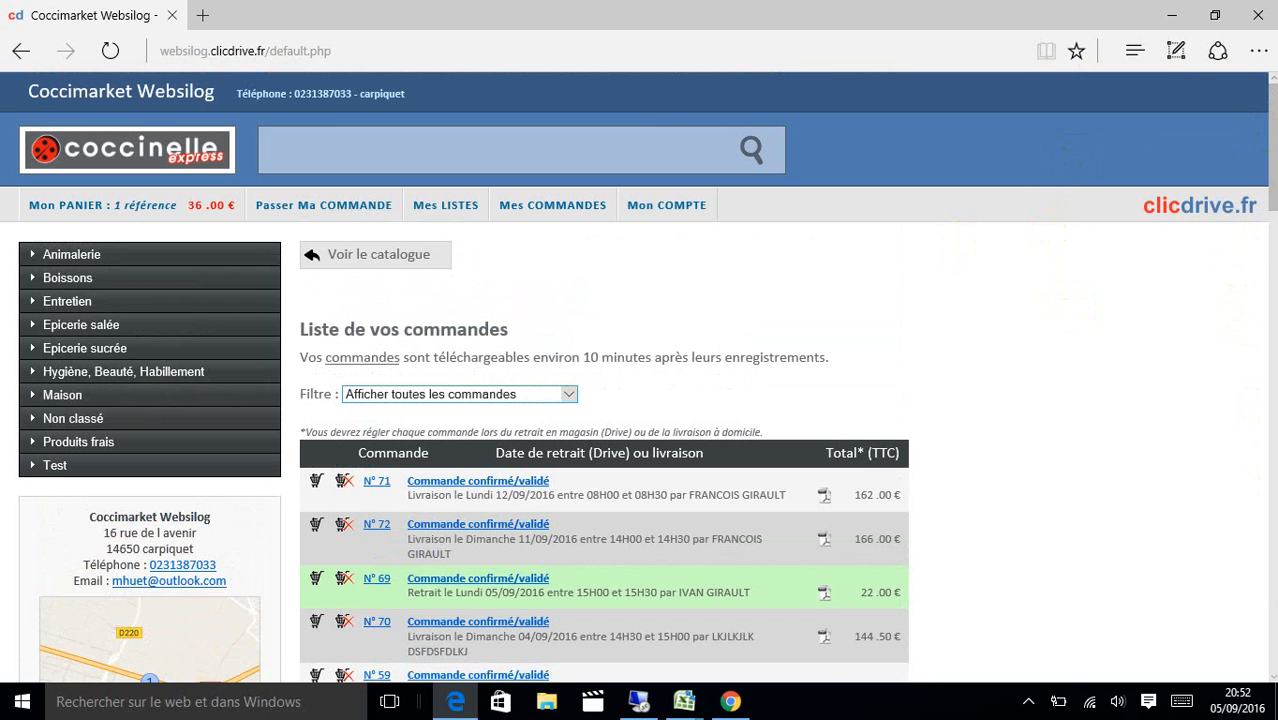
Open the A.O. SHOP - SURESNES store site from its marker on the store map.
left_click_drag(1270, 108, 1262, 188)
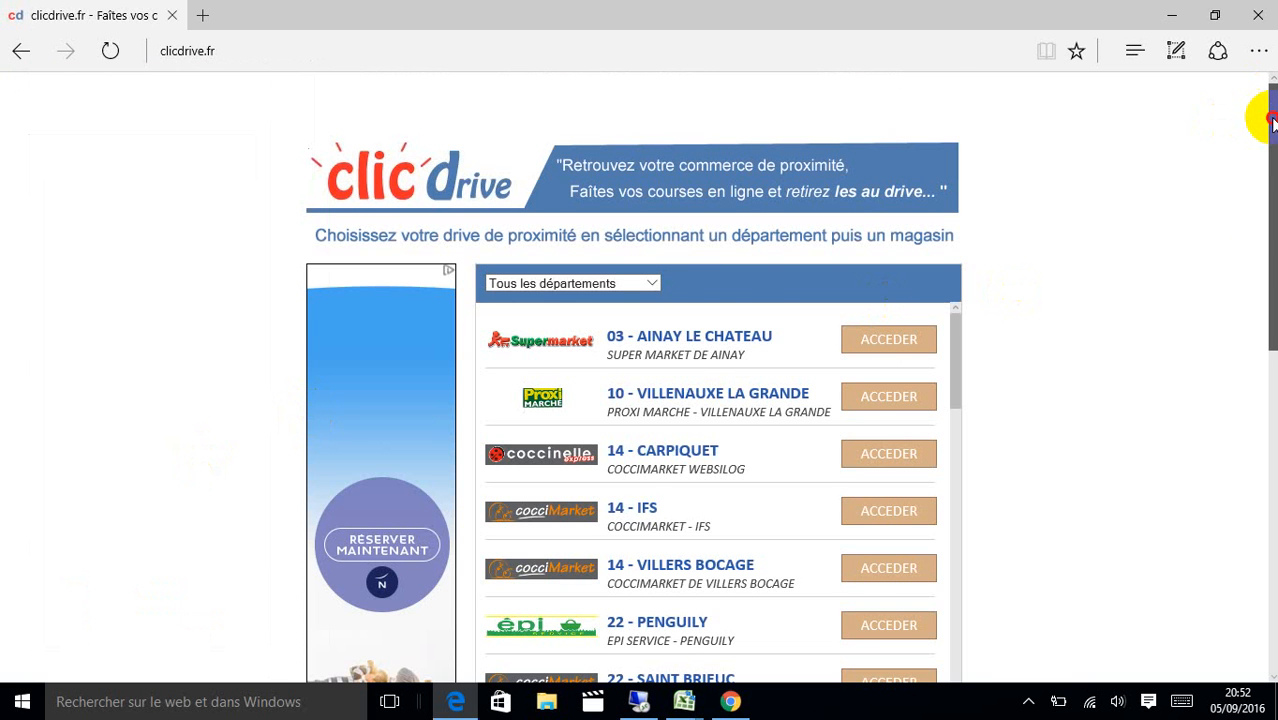
left_click_drag(1272, 120, 1272, 408)
left_click(681, 454)
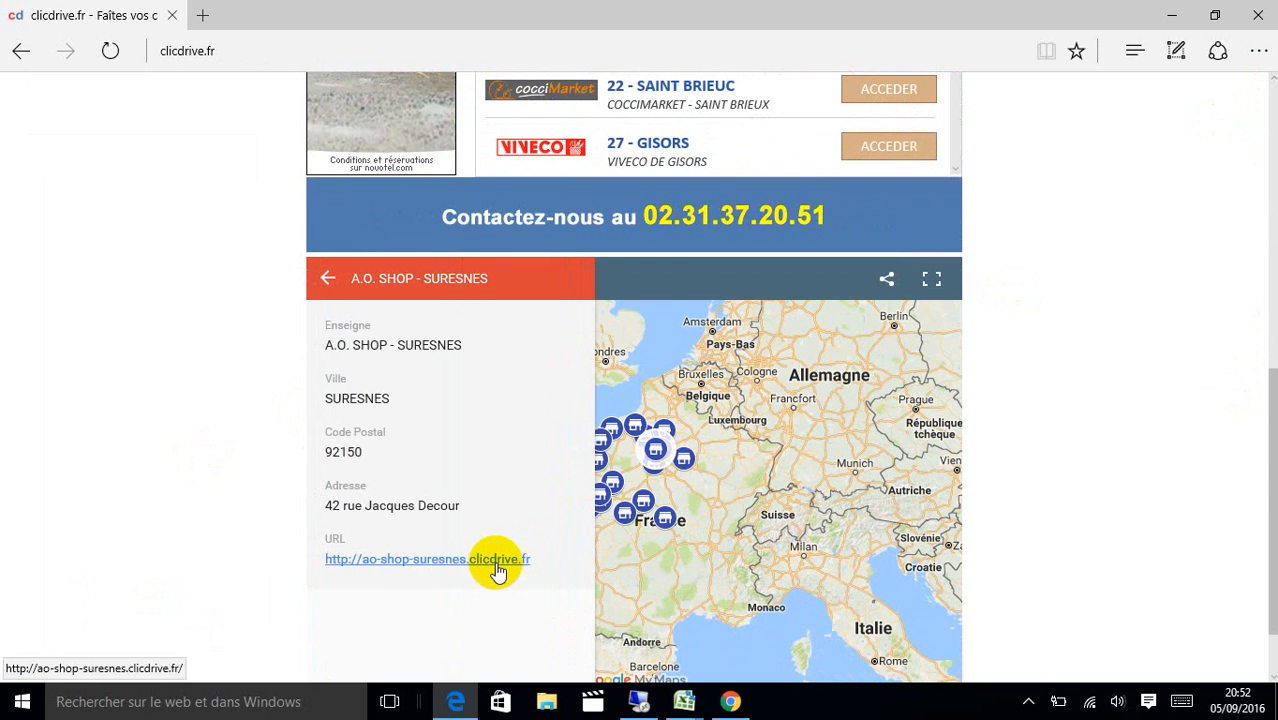
left_click(497, 561)
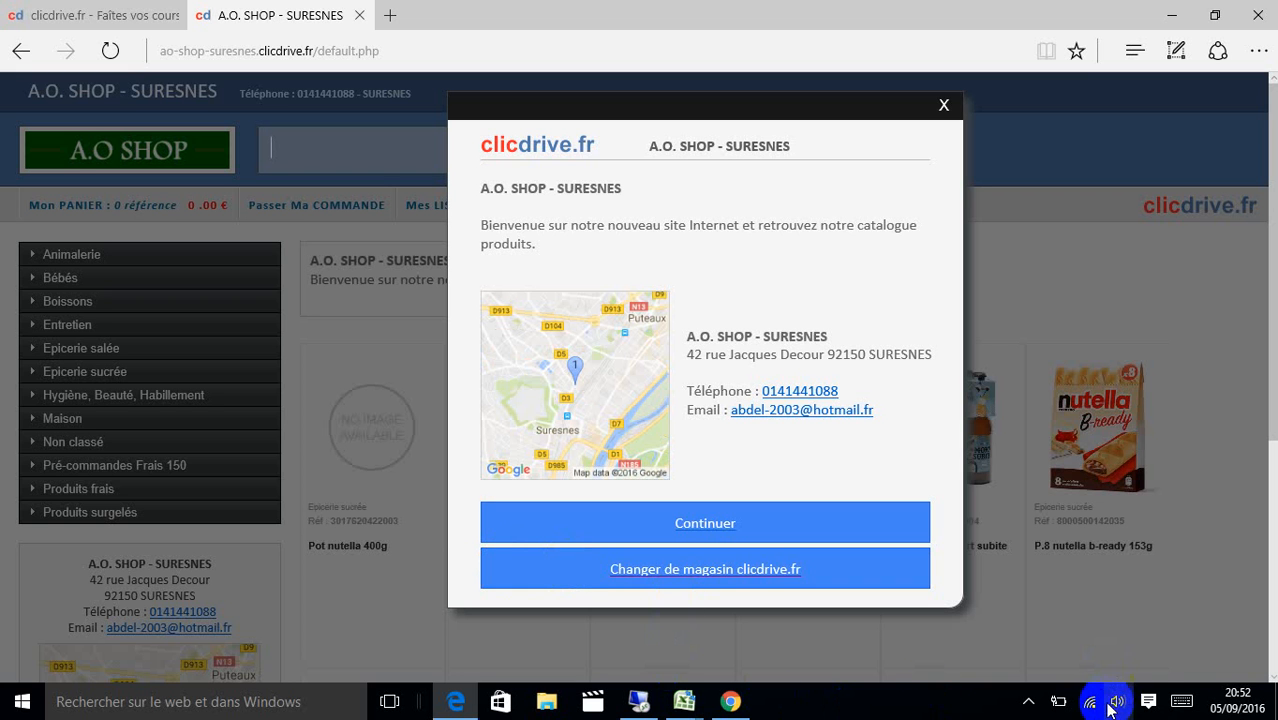
left_click(1029, 703)
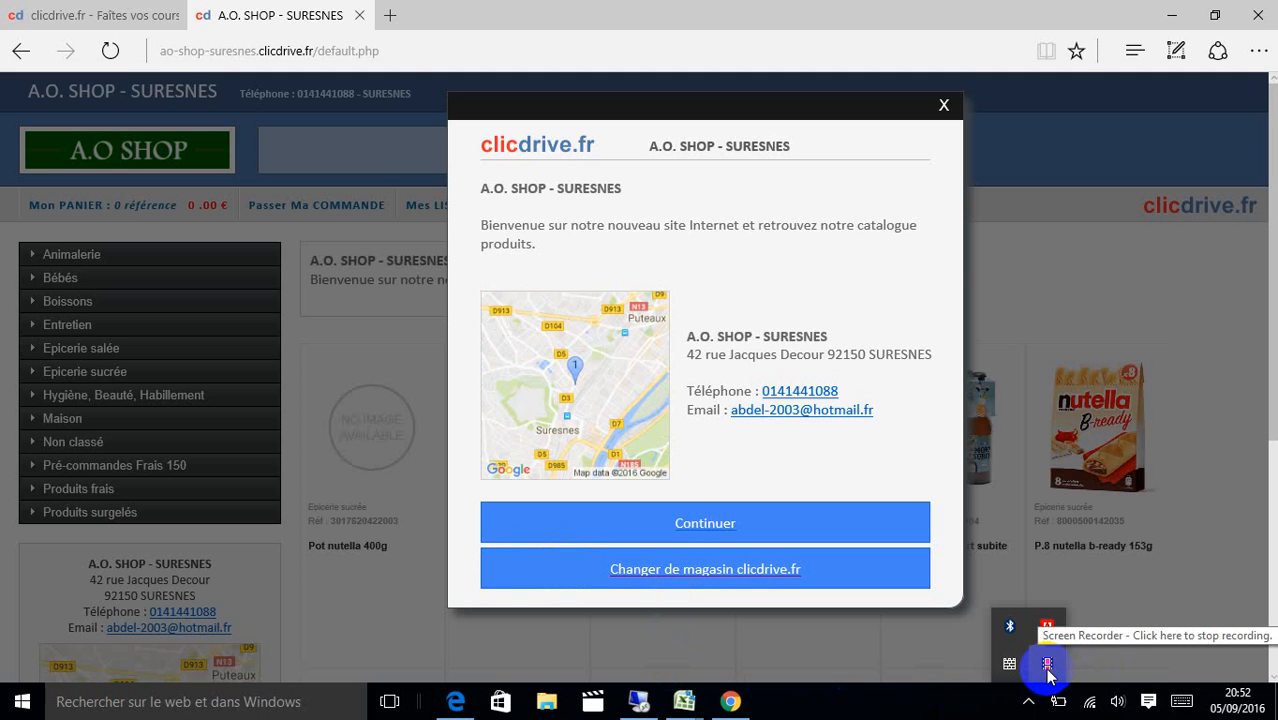